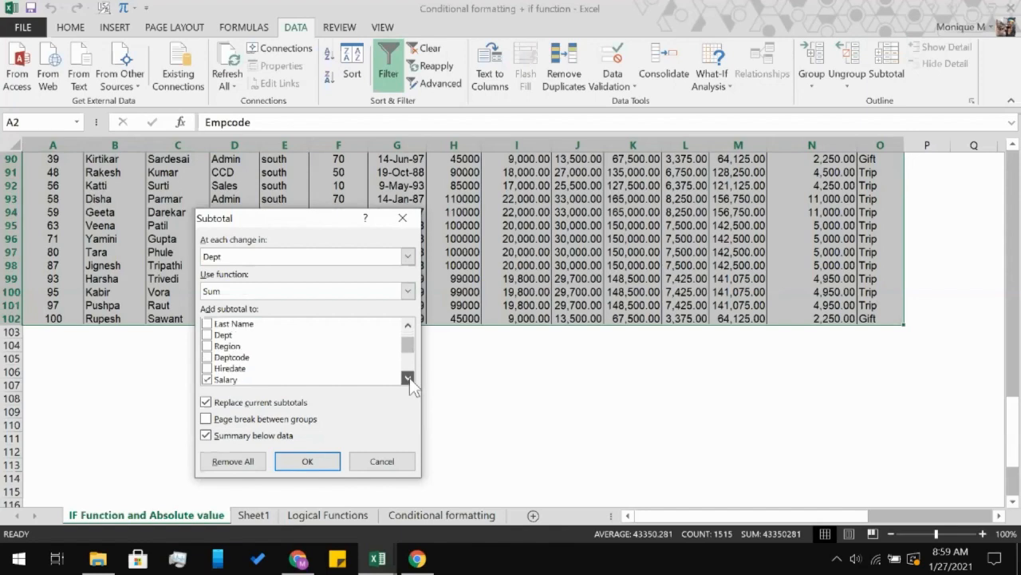
- Apply Sum subtotals at each change in Dept with Salary excluded, and review the subtotalled rows
{"action": "left_click", "coordinate": [408, 378]}
{"action": "left_click", "coordinate": [210, 369]}
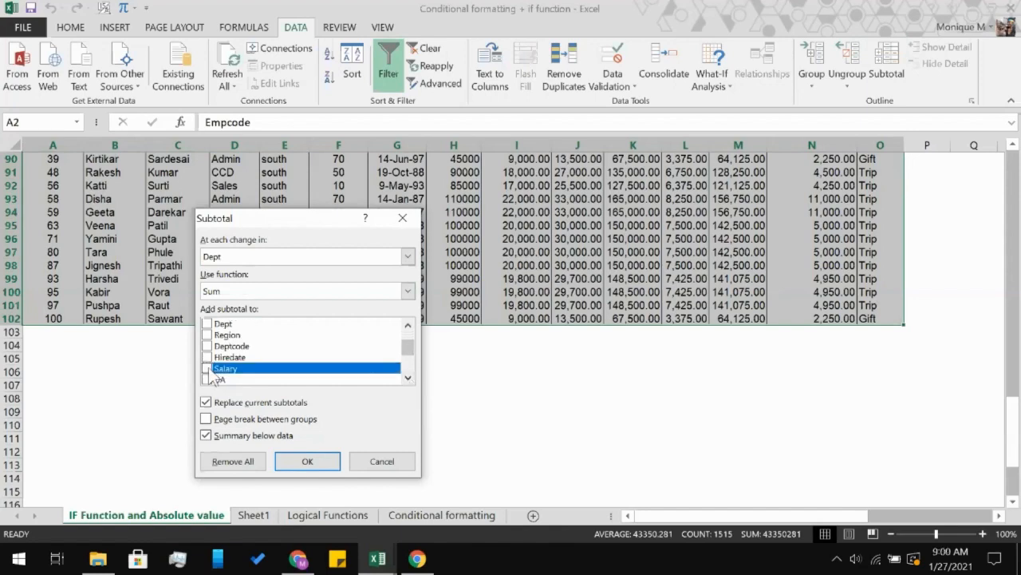
{"action": "left_click", "coordinate": [298, 461]}
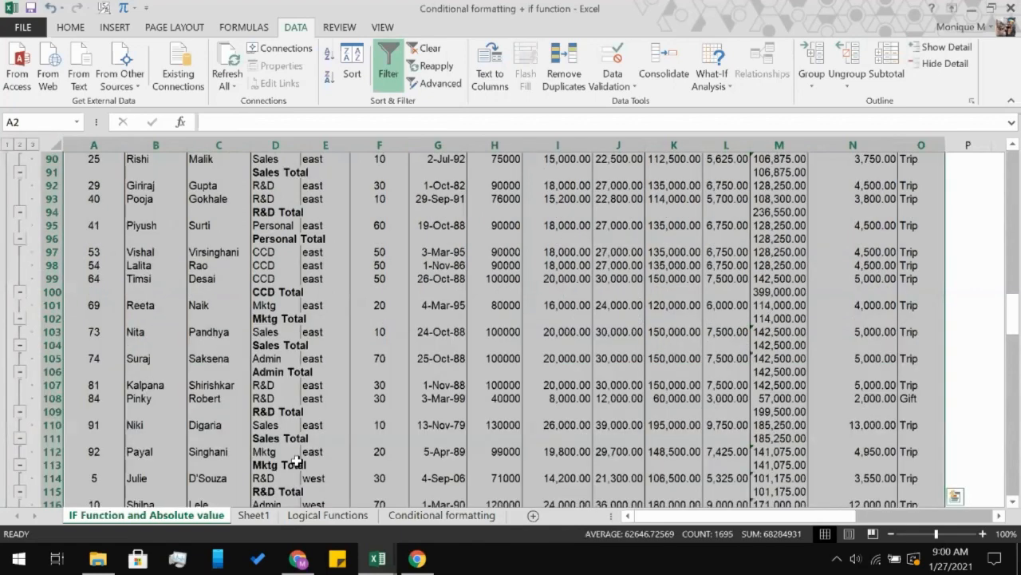
{"action": "left_click", "coordinate": [245, 345]}
{"action": "scroll", "coordinate": [245, 345], "scroll_direction": "up", "scroll_amount": 20}
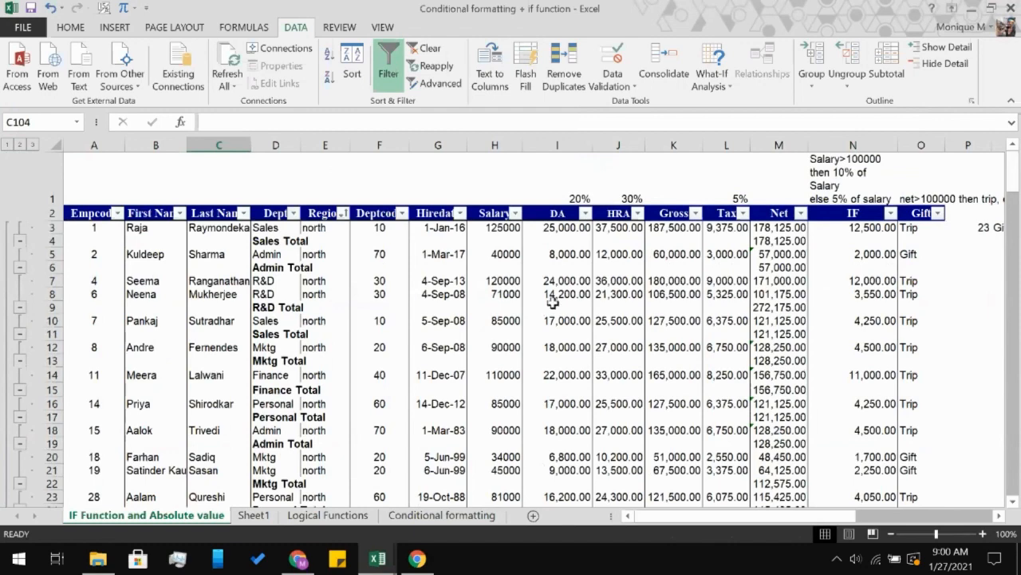
{"action": "scroll", "coordinate": [439, 411], "scroll_direction": "down", "scroll_amount": 1}
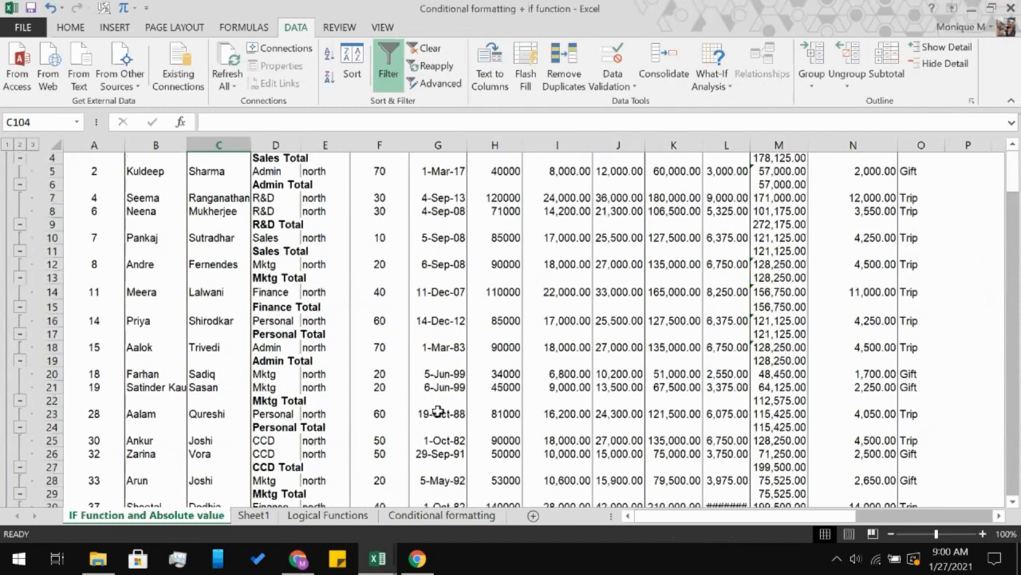
{"action": "scroll", "coordinate": [438, 411], "scroll_direction": "up", "scroll_amount": 1}
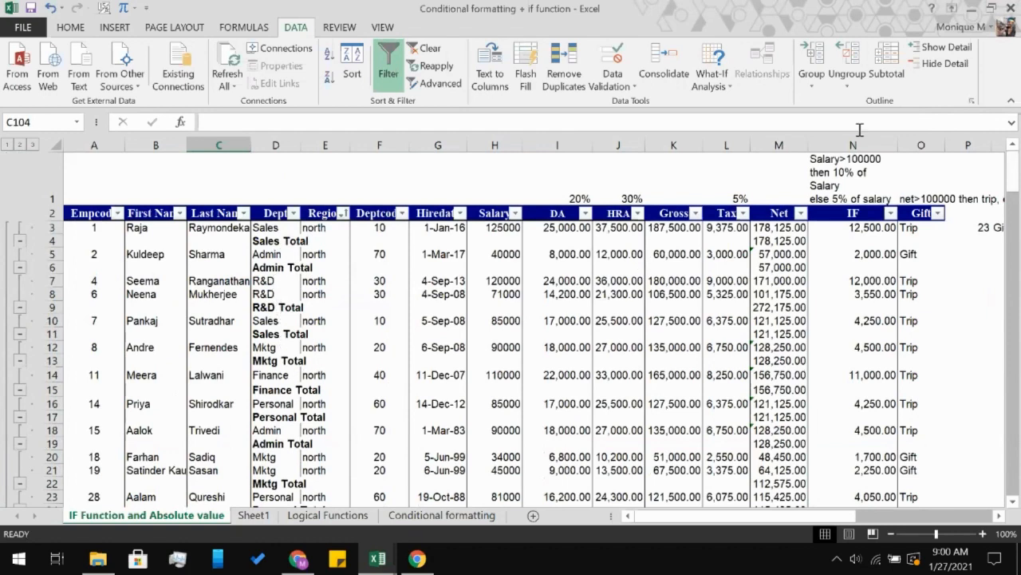
- Remove all subtotals from the employee list and sort it by Dept from A to Z
{"action": "left_click", "coordinate": [264, 358]}
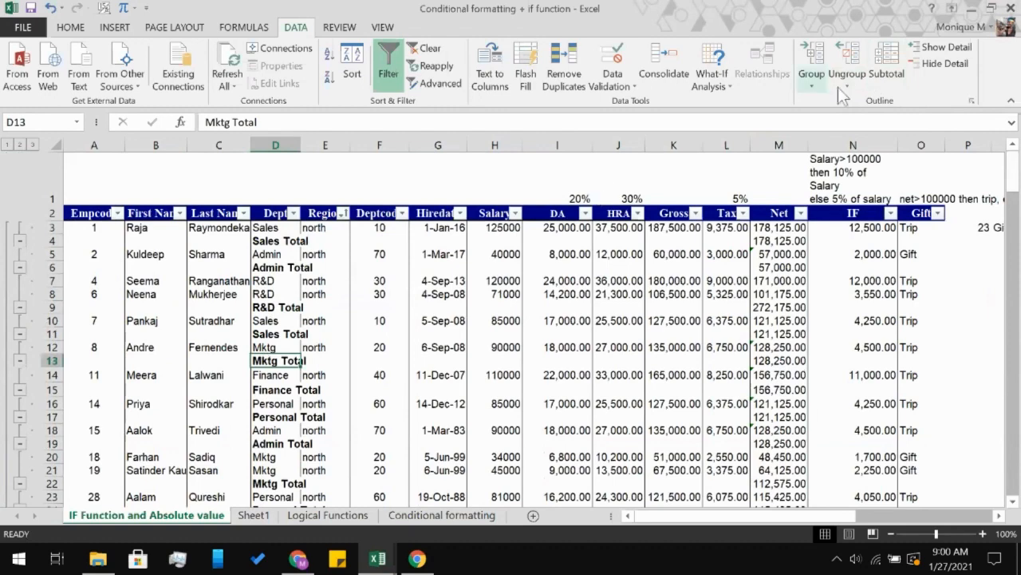
{"action": "left_click", "coordinate": [887, 73]}
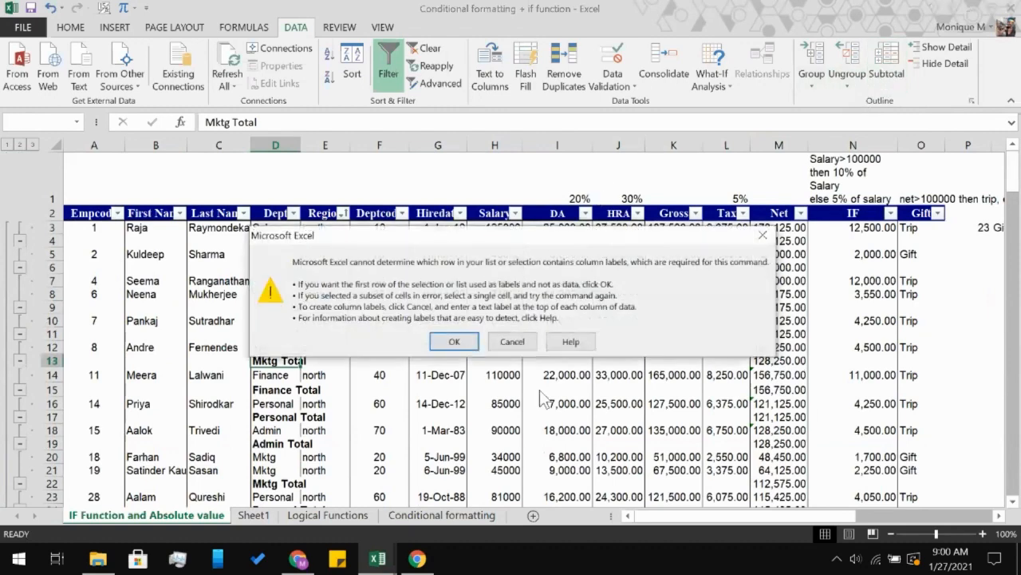
{"action": "left_click", "coordinate": [456, 340]}
{"action": "left_click", "coordinate": [227, 462]}
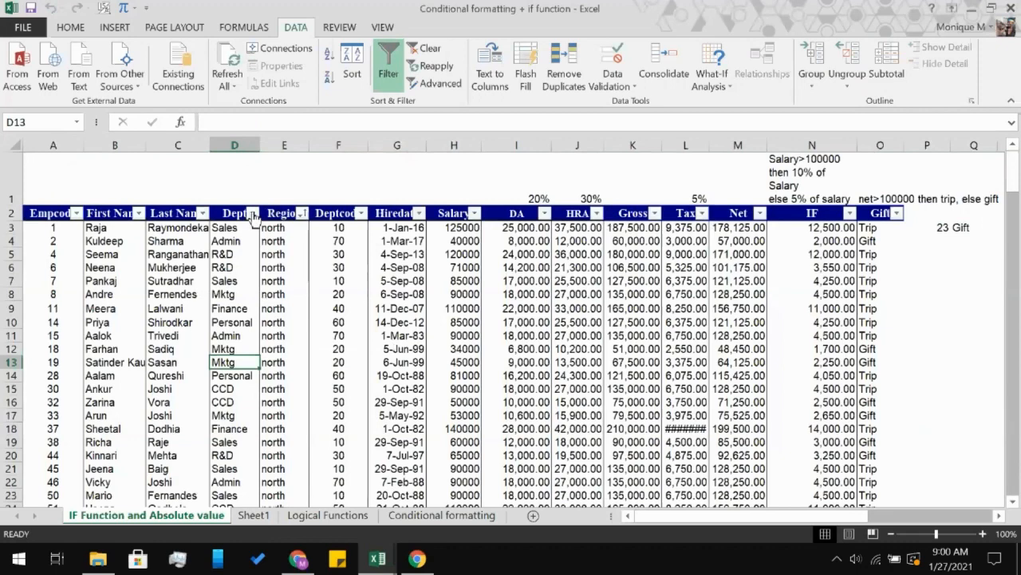
{"action": "left_click", "coordinate": [252, 213]}
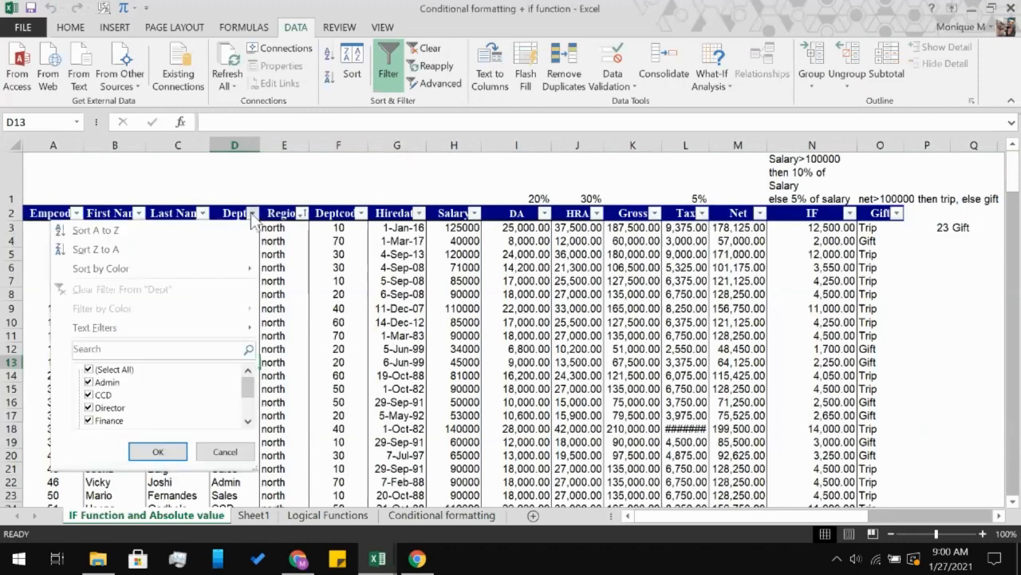
{"action": "left_click", "coordinate": [114, 229]}
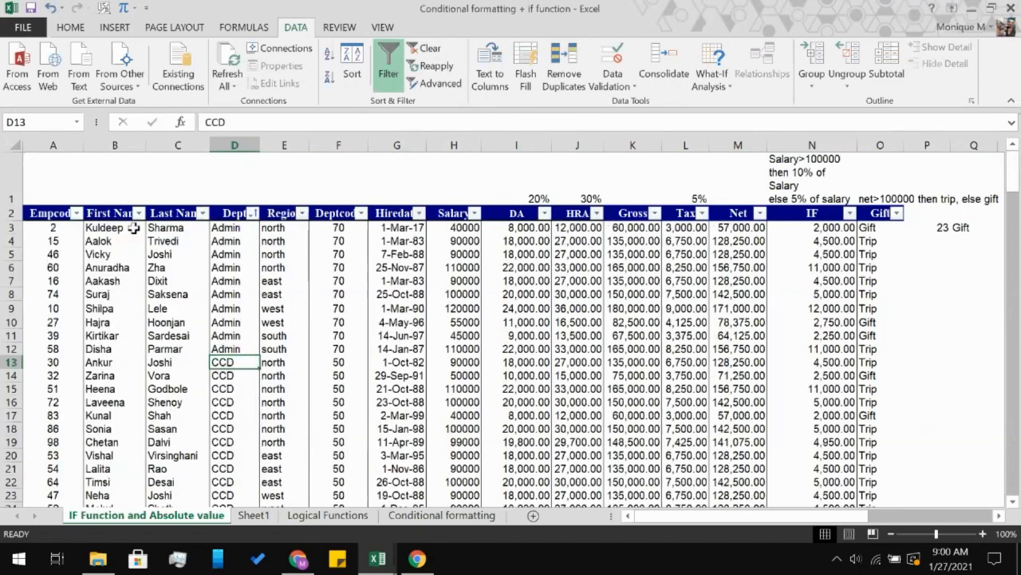
- Select the whole employee table from the Empcode header to row 102 and add Sum subtotals of Net at each change in Dept
{"action": "left_click", "coordinate": [40, 216]}
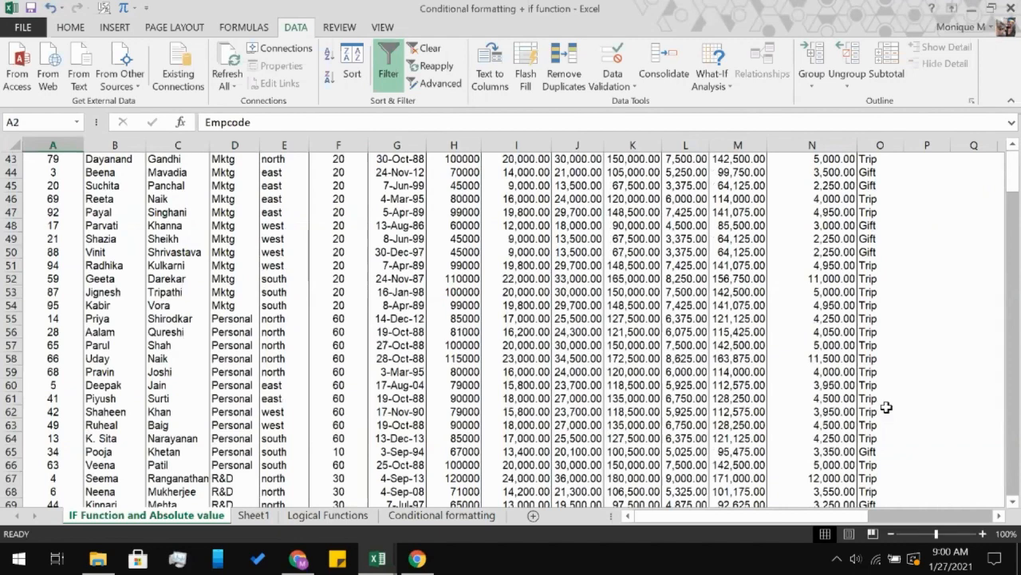
{"action": "scroll", "coordinate": [878, 403], "scroll_direction": "down", "scroll_amount": 17}
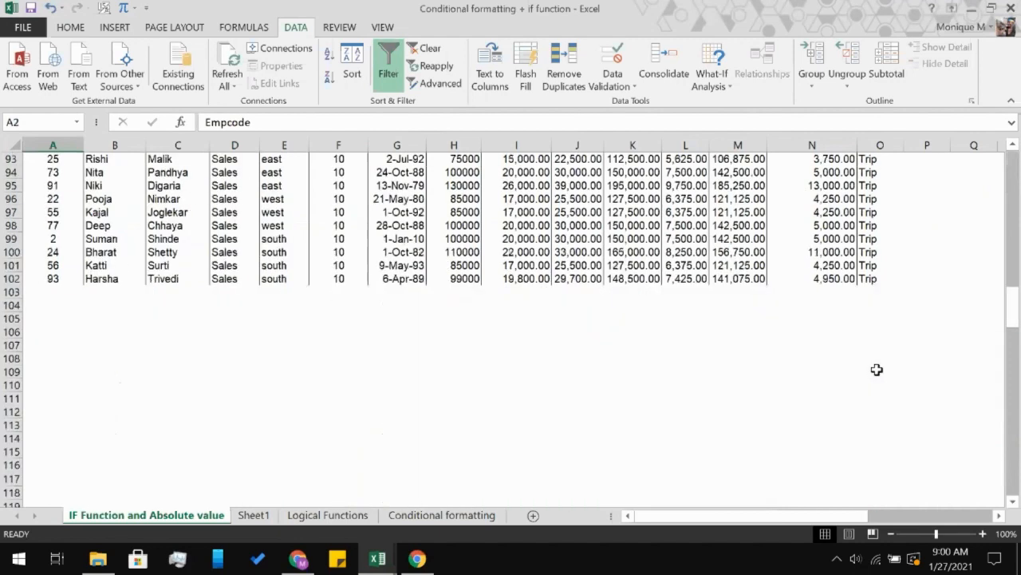
{"action": "left_click", "coordinate": [869, 279], "text": "shift"}
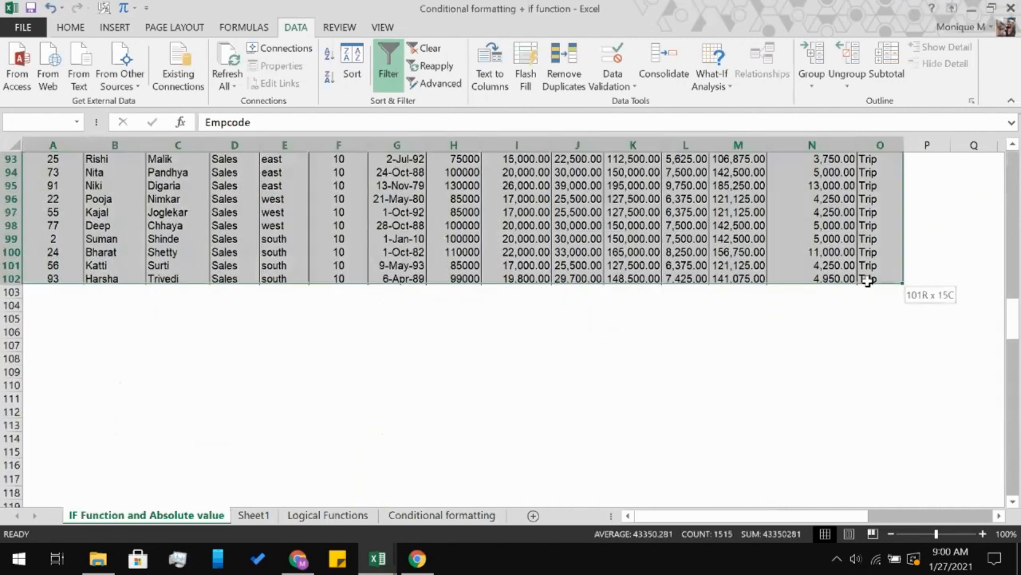
{"action": "left_click", "coordinate": [887, 70]}
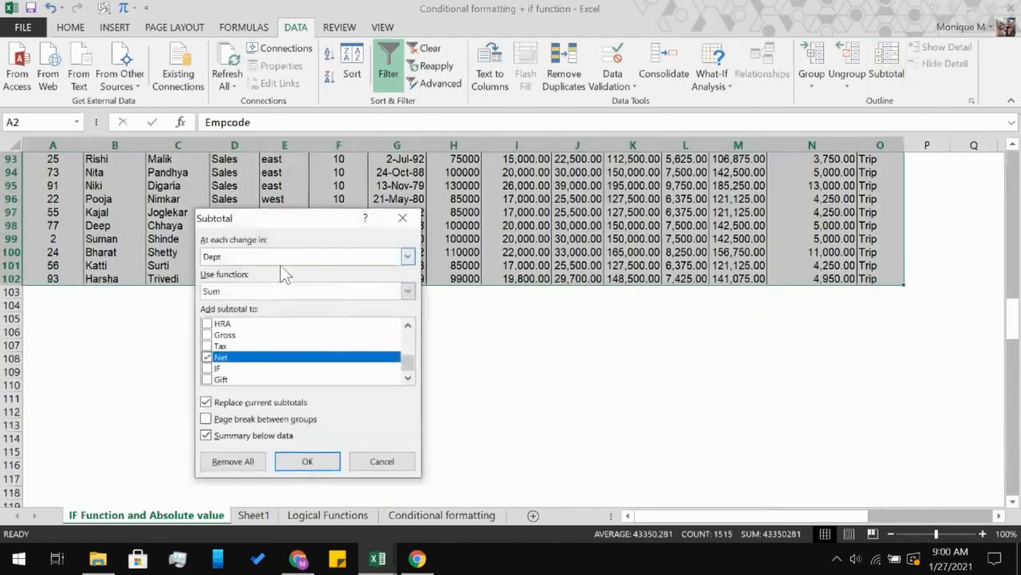
{"action": "left_click", "coordinate": [283, 461]}
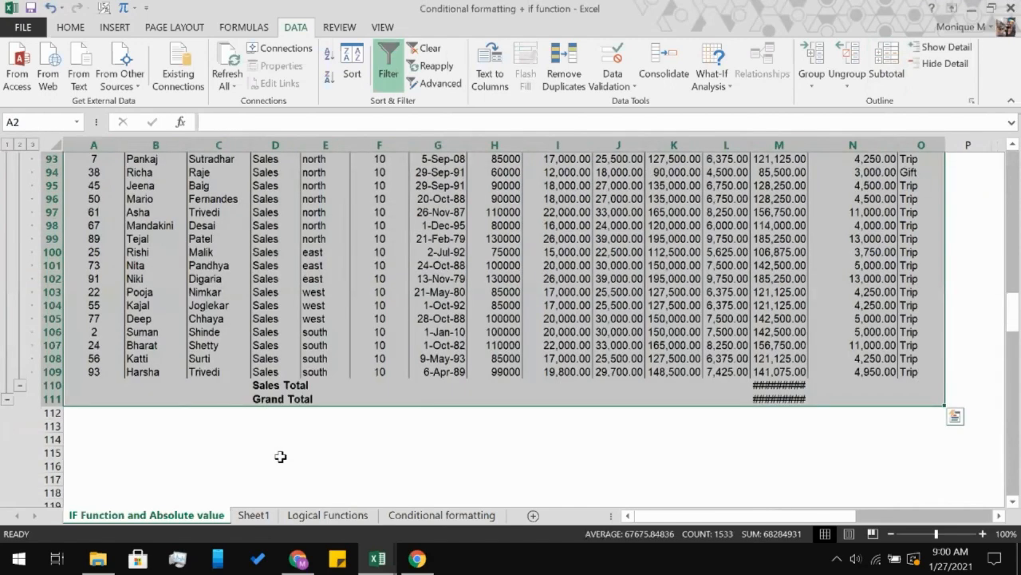
{"action": "left_click", "coordinate": [280, 457]}
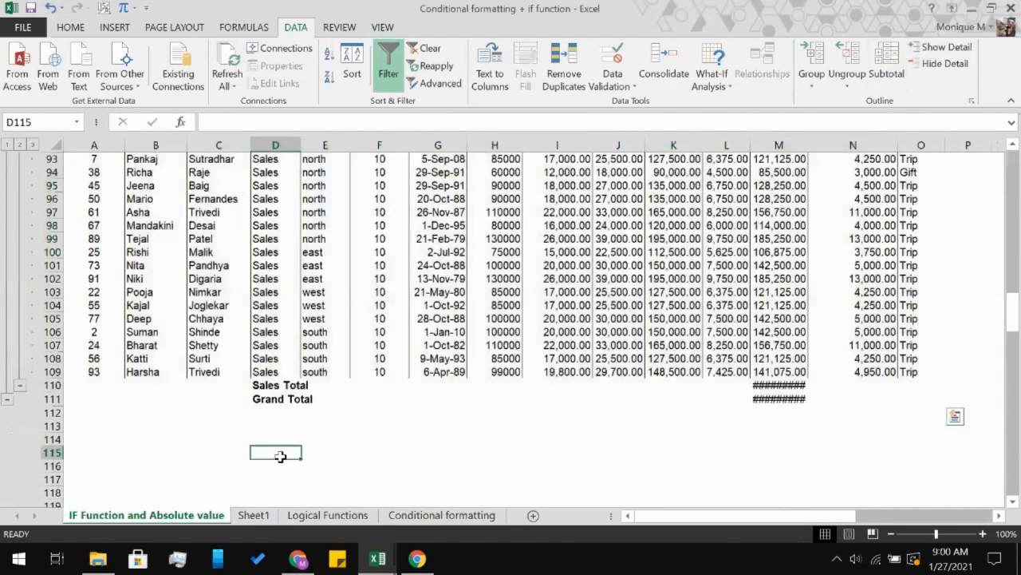
- Collapse the outline to the department totals and widen the Net column to fit its values
{"action": "scroll", "coordinate": [280, 456], "scroll_direction": "up", "scroll_amount": 20}
{"action": "scroll", "coordinate": [280, 457], "scroll_direction": "up", "scroll_amount": 2}
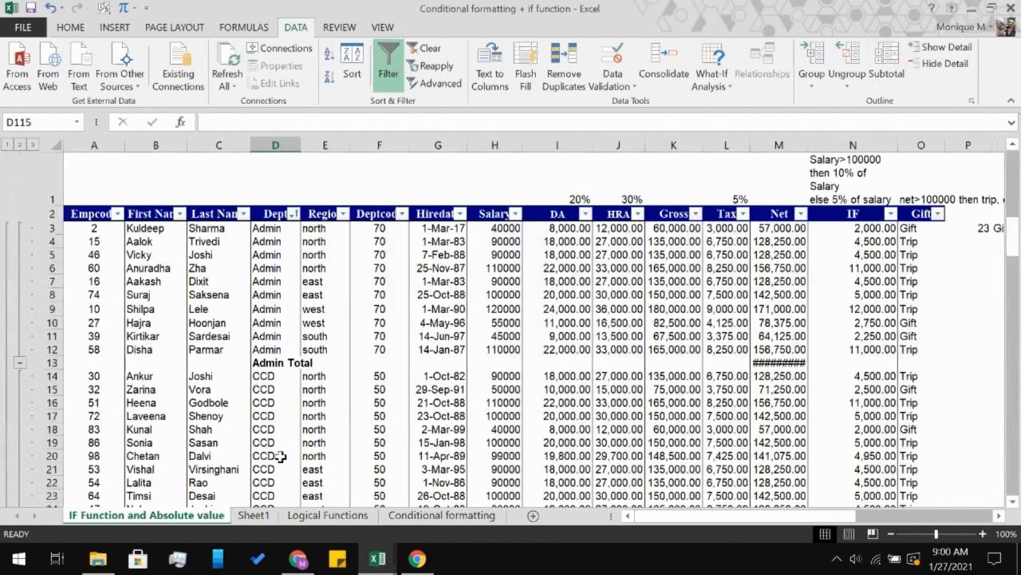
{"action": "scroll", "coordinate": [280, 456], "scroll_direction": "down", "scroll_amount": 4}
{"action": "scroll", "coordinate": [280, 456], "scroll_direction": "up", "scroll_amount": 3}
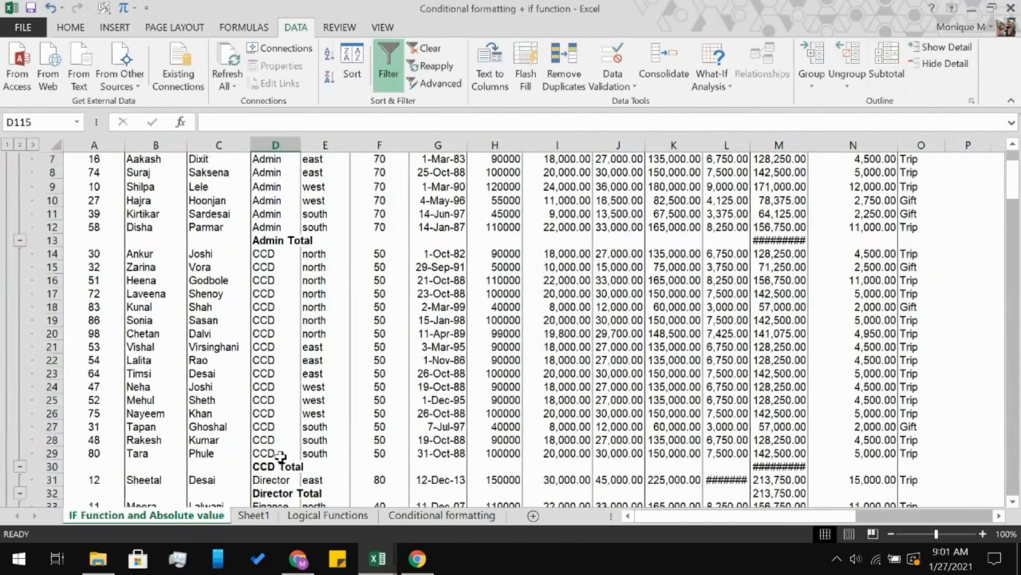
{"action": "scroll", "coordinate": [280, 457], "scroll_direction": "up", "scroll_amount": 2}
{"action": "left_click", "coordinate": [780, 361]}
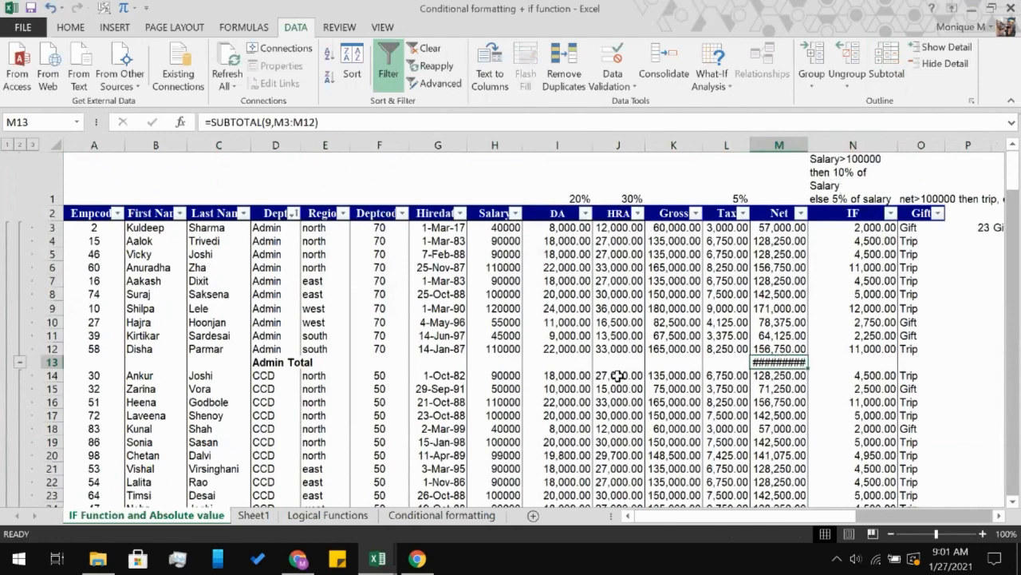
{"action": "left_click", "coordinate": [19, 146]}
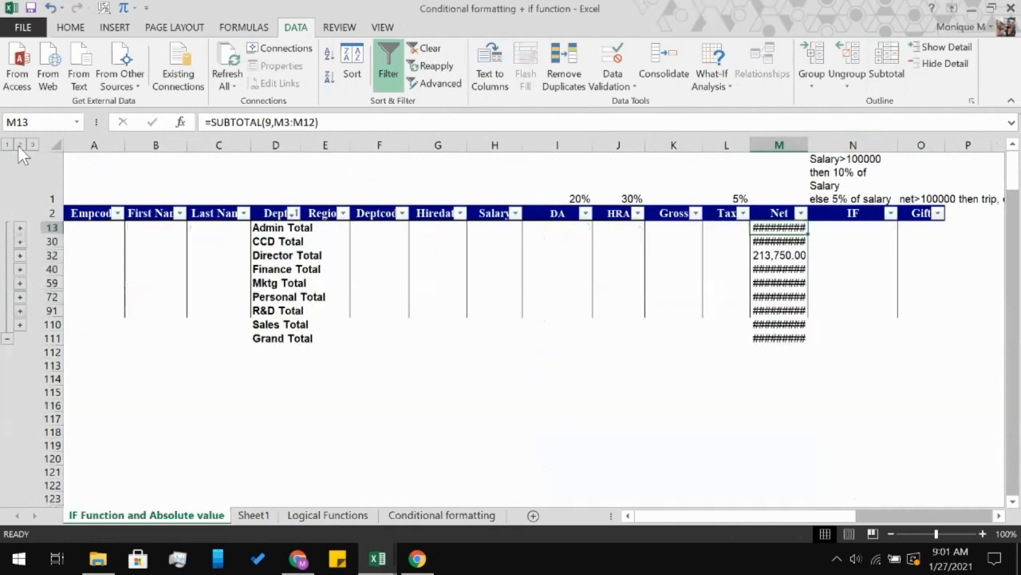
{"action": "double_click", "coordinate": [809, 144]}
{"action": "left_click", "coordinate": [547, 415]}
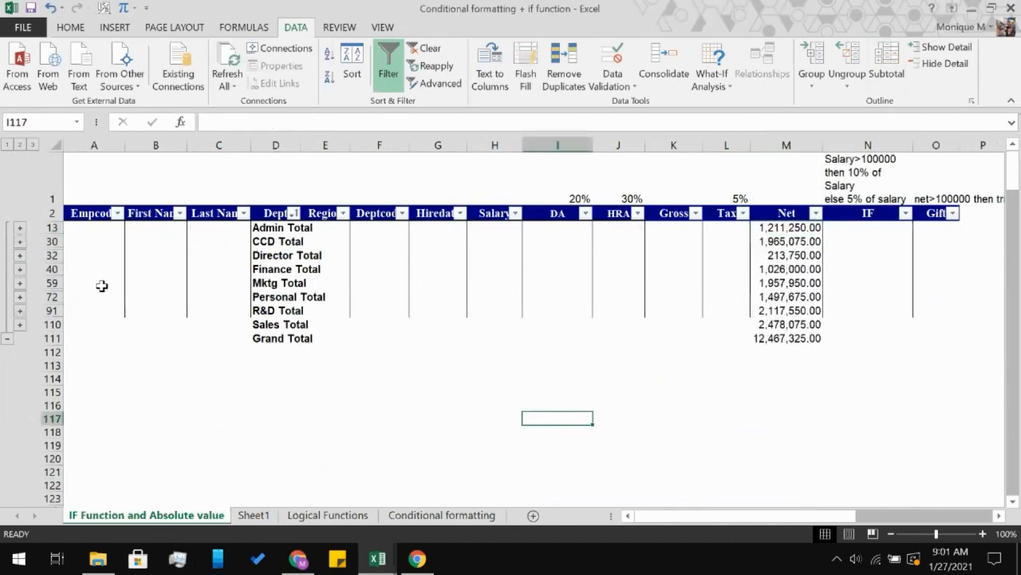
- Expand the outline to review the employee rows under each department, and collapse it back to the totals
{"action": "left_click", "coordinate": [32, 144]}
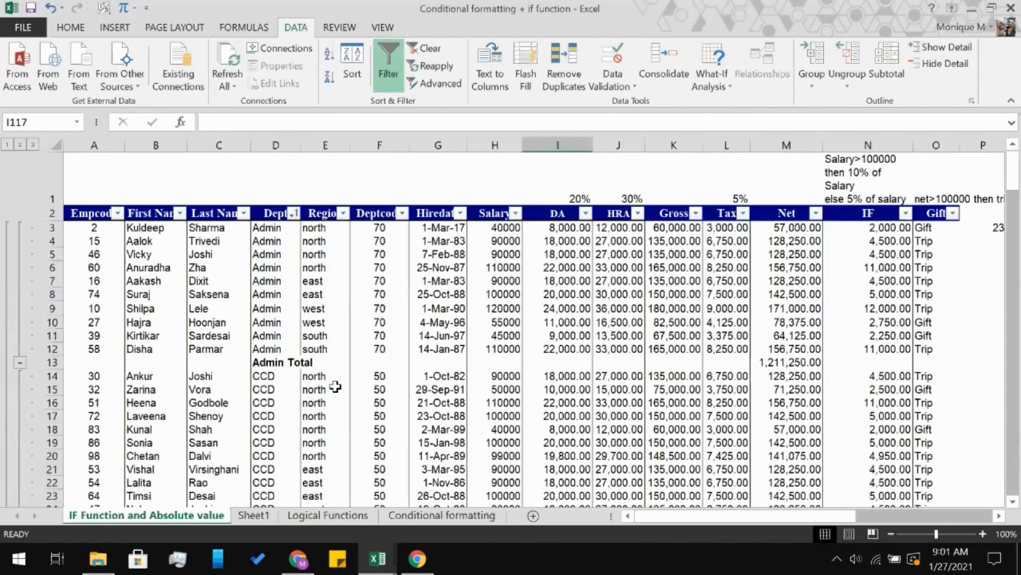
{"action": "scroll", "coordinate": [336, 386], "scroll_direction": "down", "scroll_amount": 2}
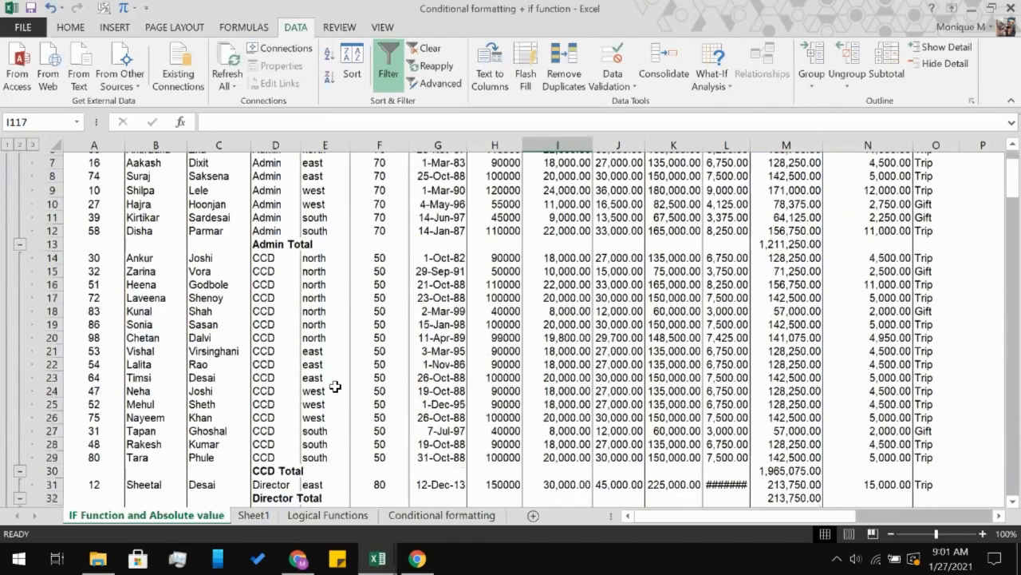
{"action": "scroll", "coordinate": [335, 386], "scroll_direction": "down", "scroll_amount": 4}
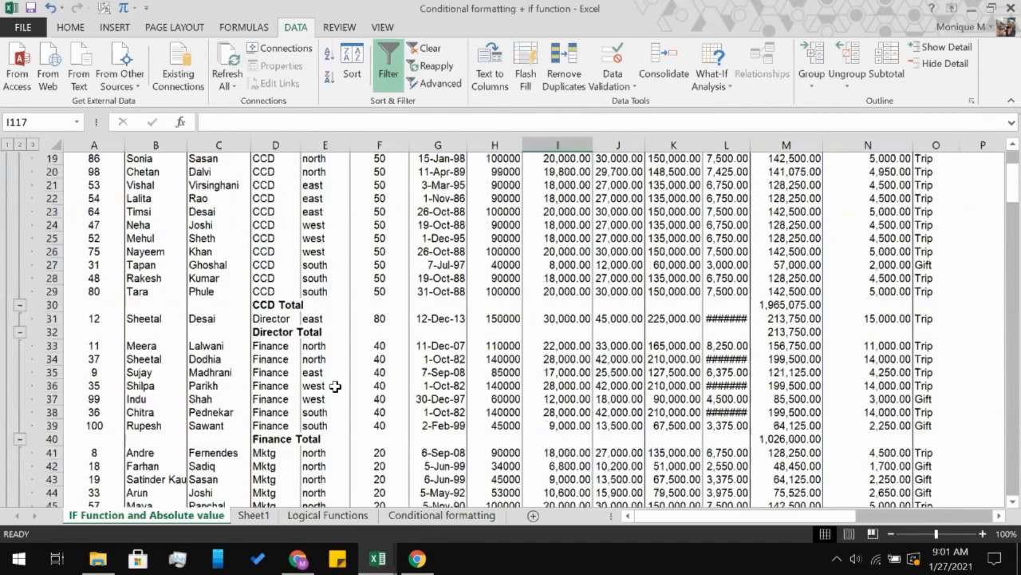
{"action": "scroll", "coordinate": [20, 181], "scroll_direction": "up", "scroll_amount": 6}
{"action": "left_click", "coordinate": [19, 144]}
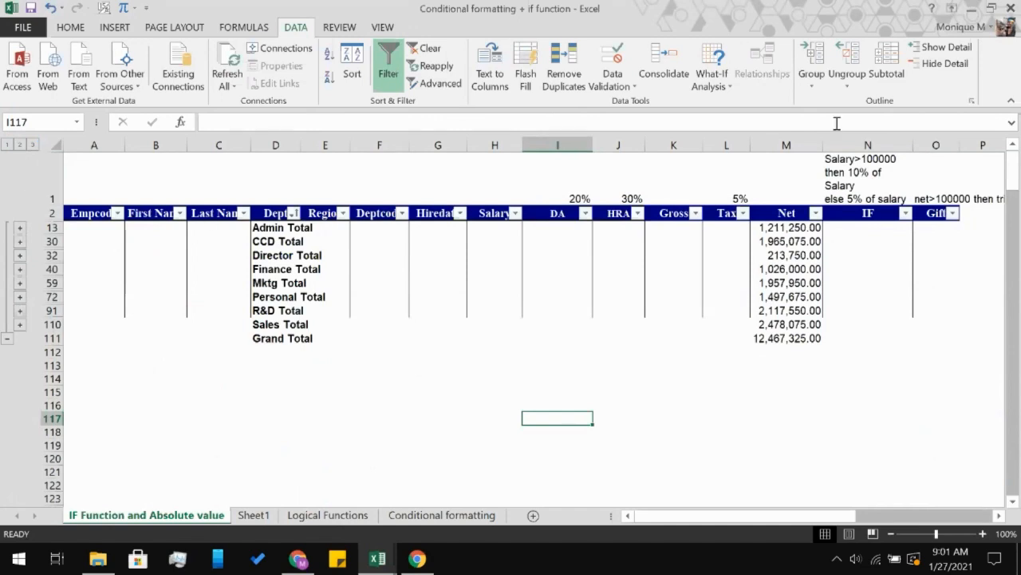
- Open the Subtotal settings from a cell within the subtotalled data, accepting the first row as column labels
{"action": "left_click", "coordinate": [886, 68]}
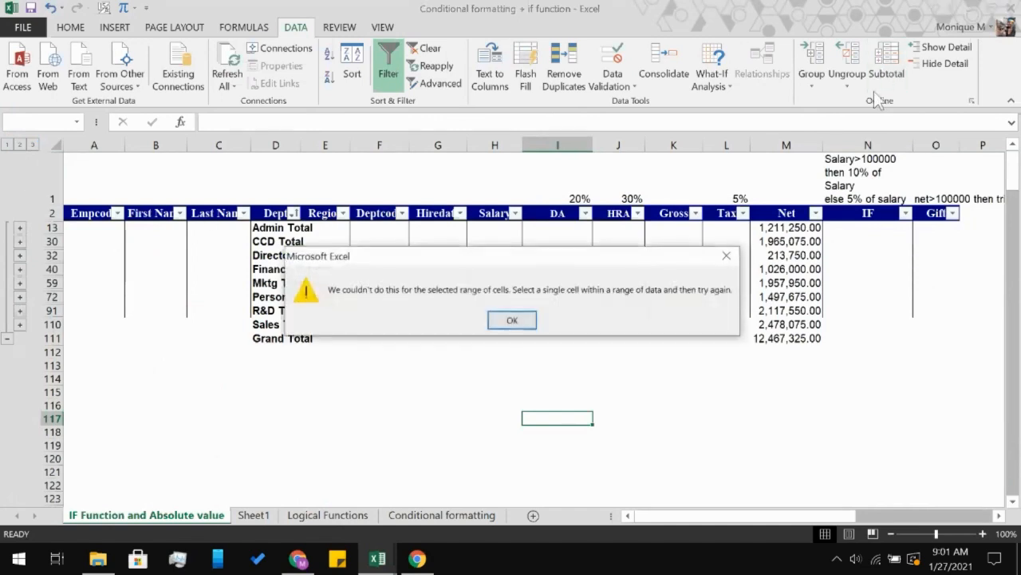
{"action": "left_click", "coordinate": [726, 256]}
{"action": "left_click", "coordinate": [674, 255]}
{"action": "left_click", "coordinate": [884, 68]}
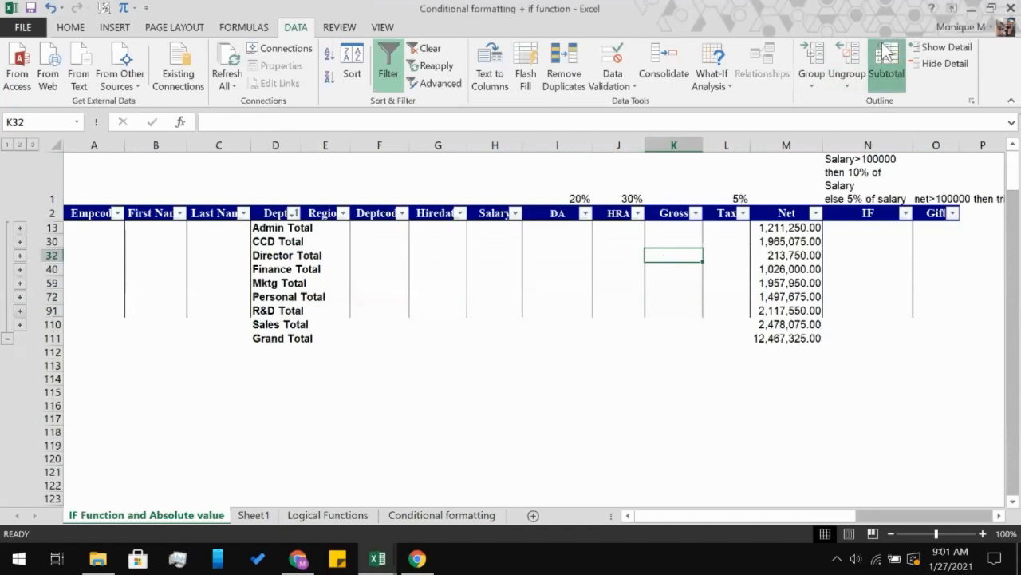
{"action": "left_click", "coordinate": [451, 343]}
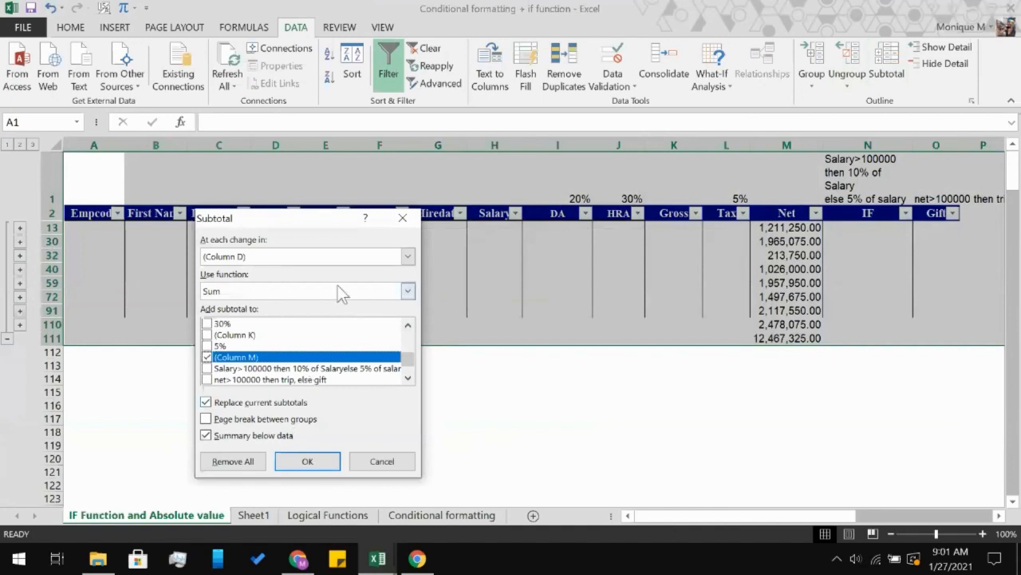
- Set the subtotal to group at each change in Column K
{"action": "left_click", "coordinate": [407, 257]}
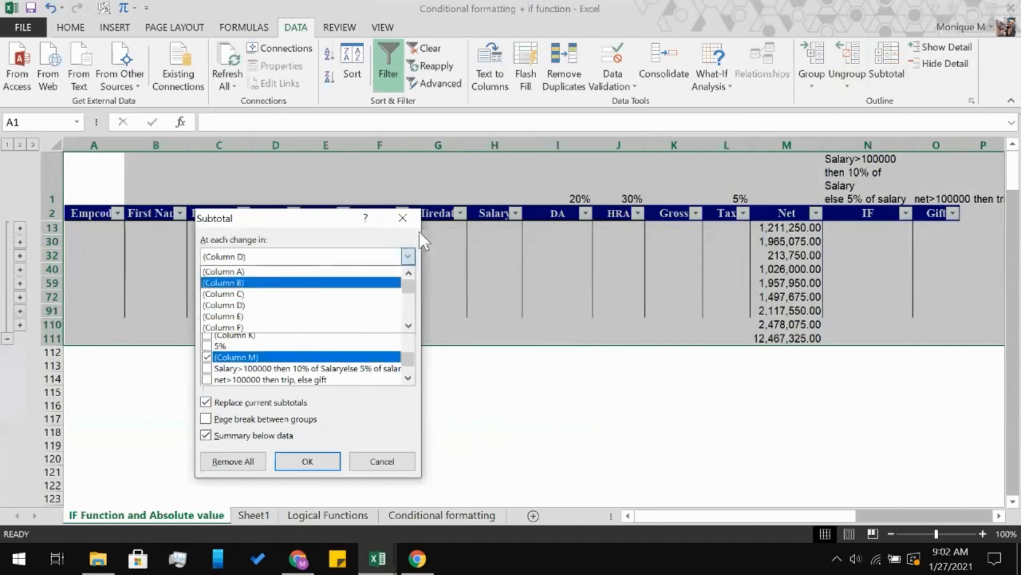
{"action": "left_click", "coordinate": [323, 305]}
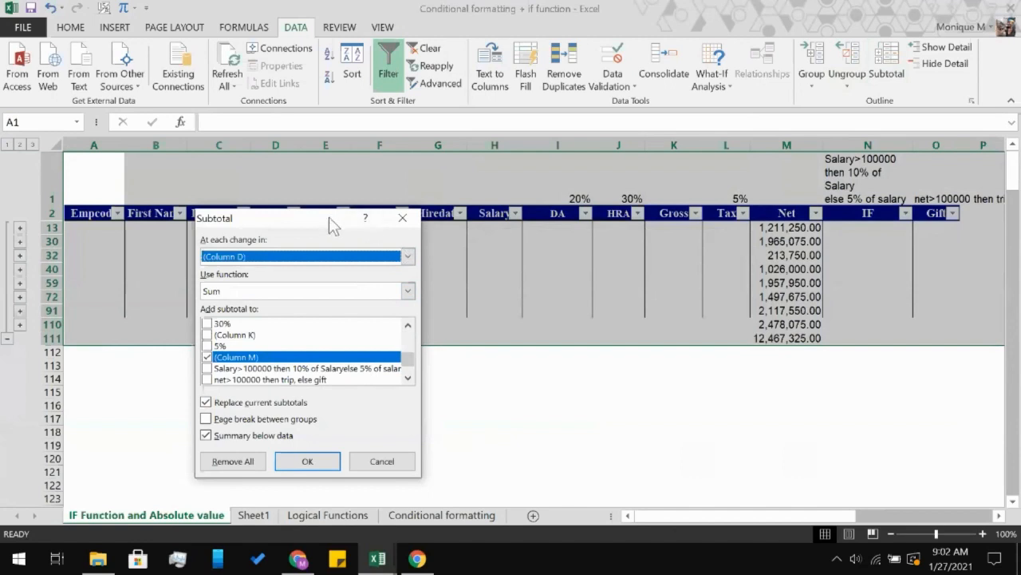
{"action": "left_click_drag", "start_coordinate": [329, 216], "coordinate": [399, 259]}
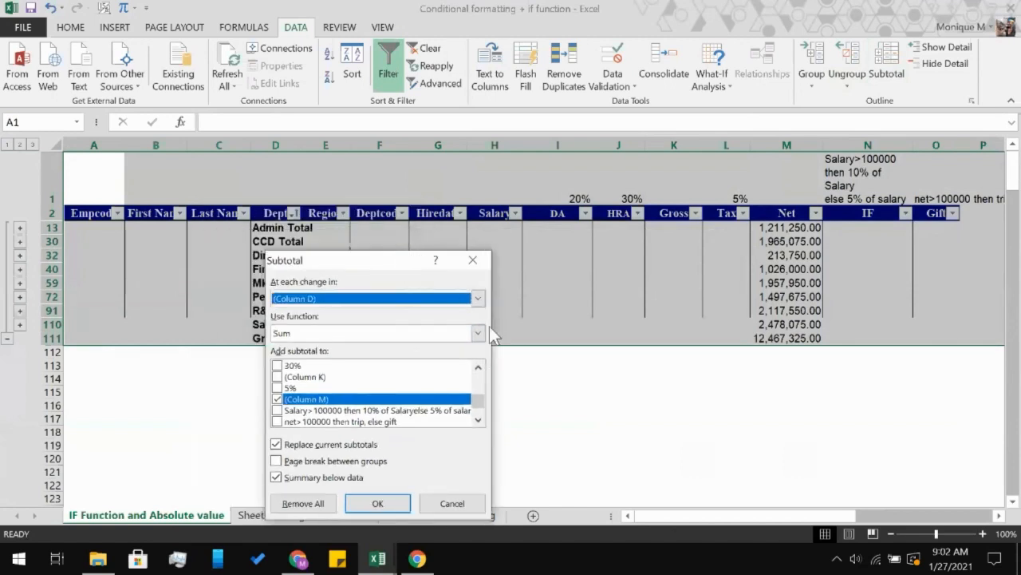
{"action": "left_click", "coordinate": [478, 297]}
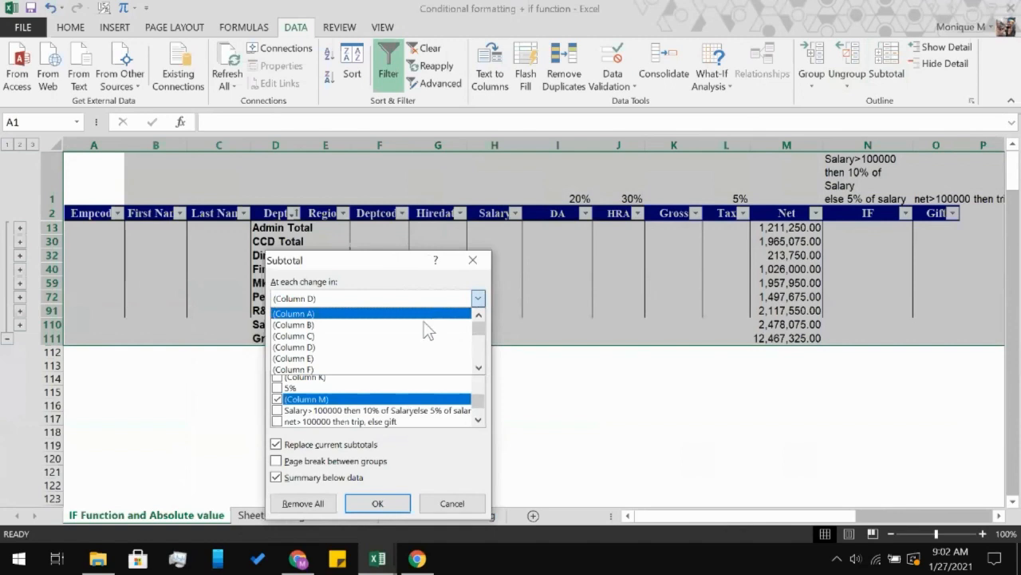
{"action": "left_click_drag", "start_coordinate": [479, 328], "coordinate": [479, 347]}
{"action": "left_click", "coordinate": [396, 336]}
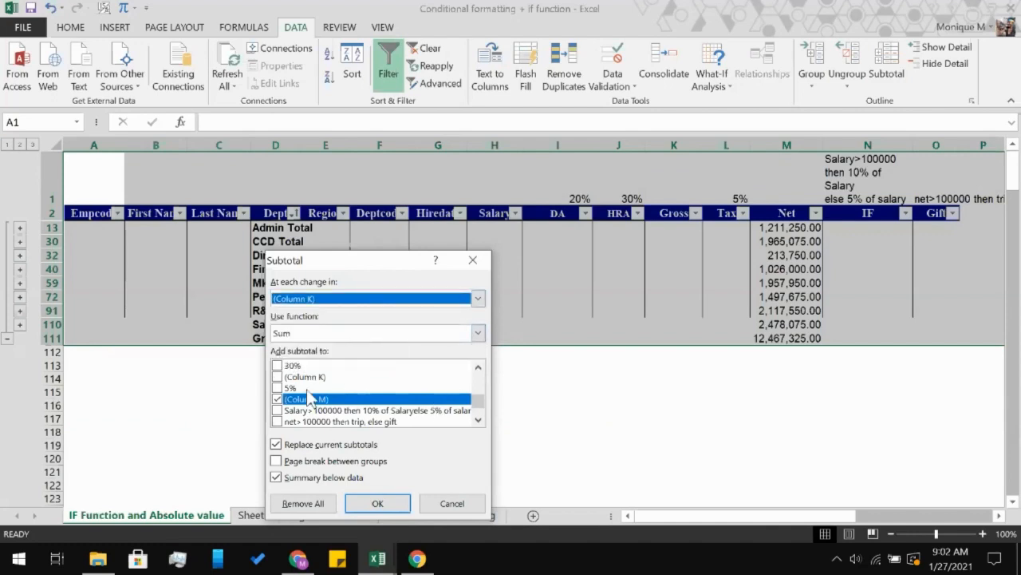
- Keep Sum as the function and Column M as the subtotal column, and apply the subtotals by Column K
{"action": "left_click", "coordinate": [278, 399]}
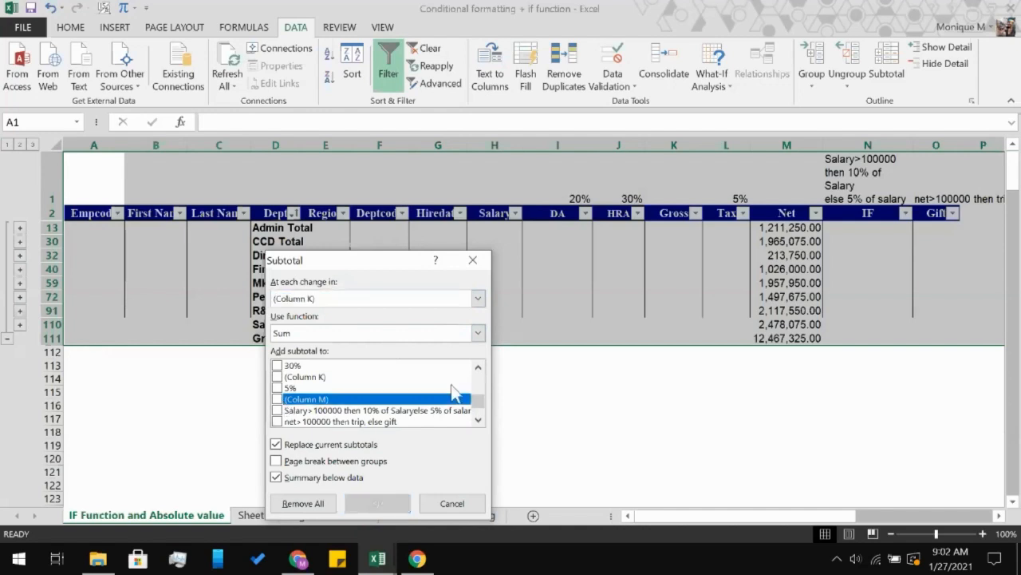
{"action": "left_click", "coordinate": [476, 333]}
{"action": "left_click", "coordinate": [476, 332]}
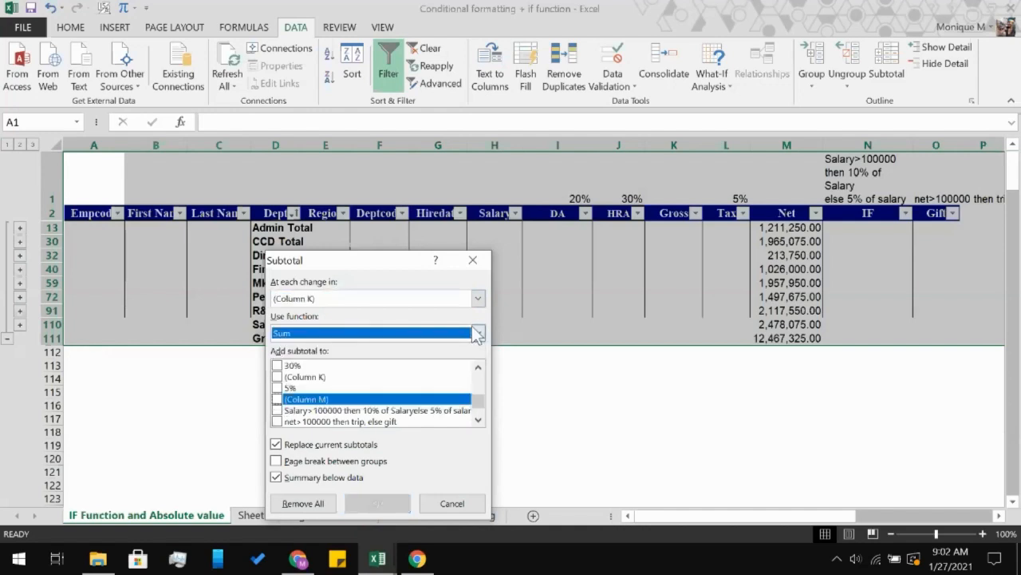
{"action": "left_click_drag", "start_coordinate": [477, 406], "coordinate": [482, 351]}
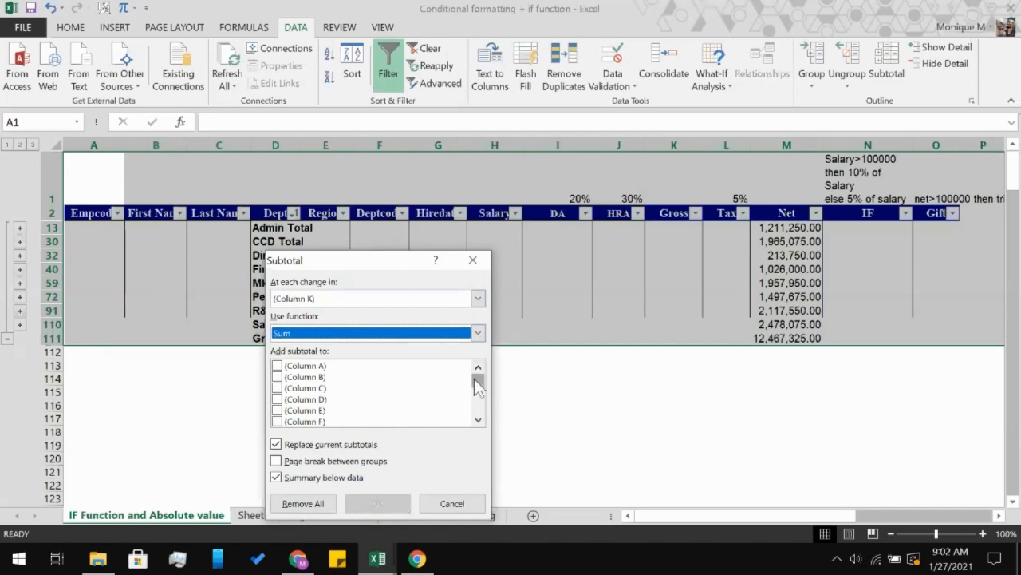
{"action": "left_click_drag", "start_coordinate": [474, 378], "coordinate": [476, 407]}
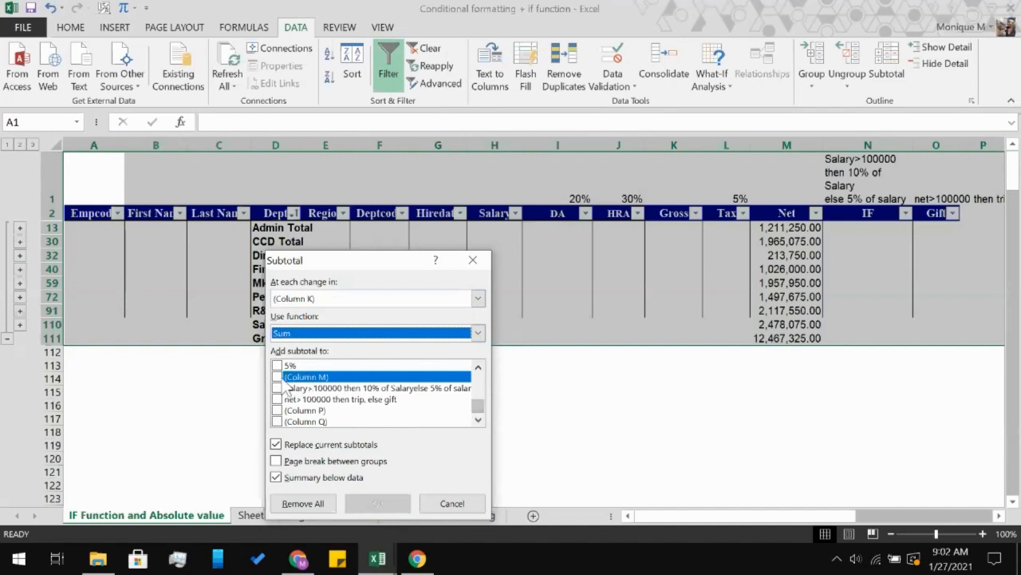
{"action": "left_click", "coordinate": [280, 377]}
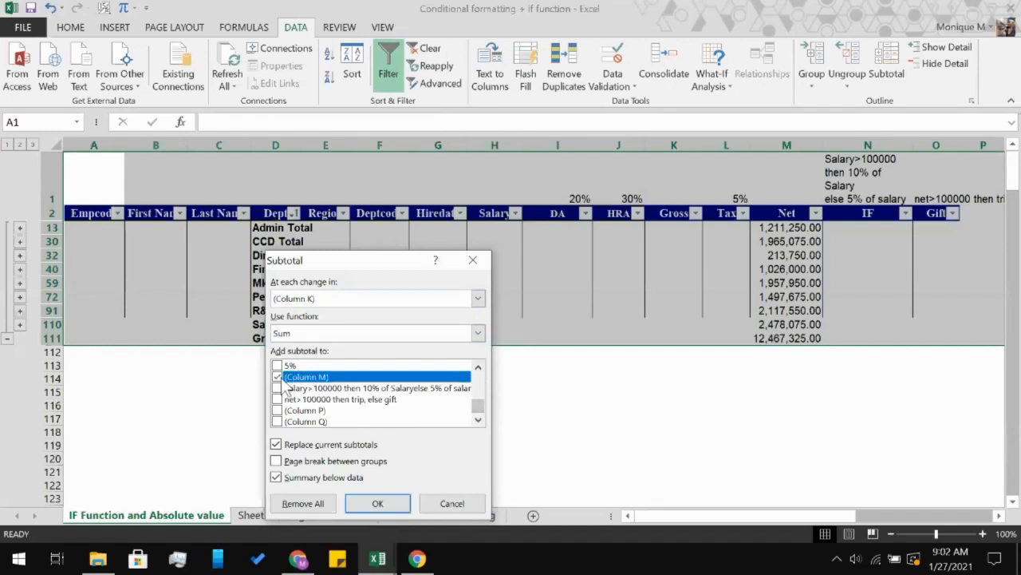
{"action": "left_click", "coordinate": [371, 502]}
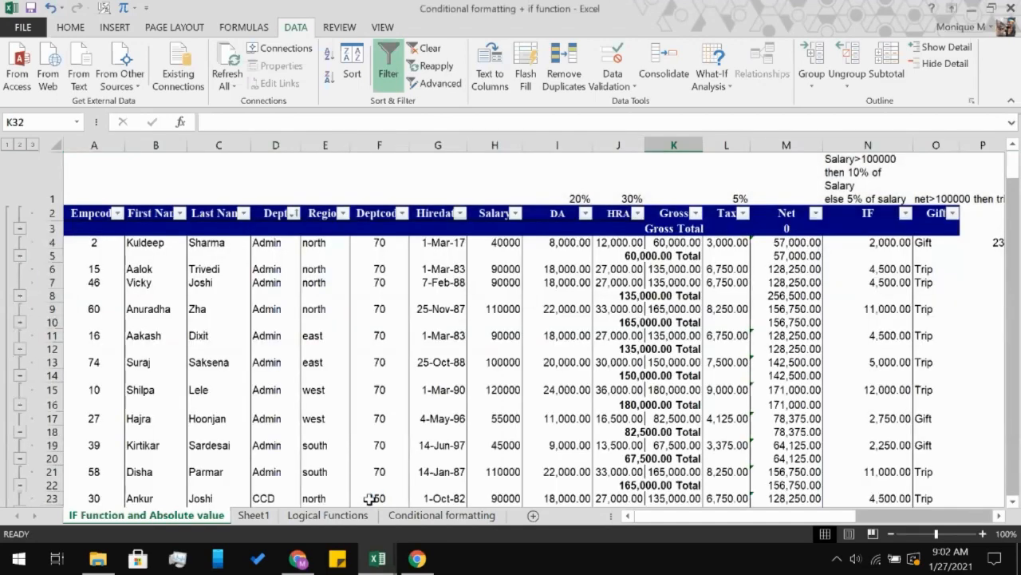
- Review the rows and the subtotals inserted at each change in Gross
{"action": "scroll", "coordinate": [370, 499], "scroll_direction": "down", "scroll_amount": 13}
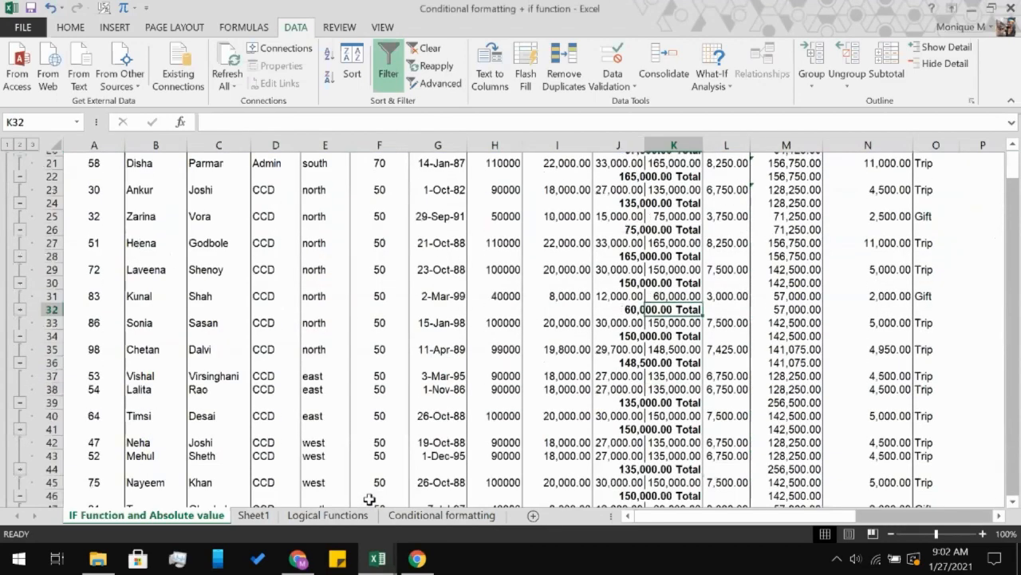
{"action": "scroll", "coordinate": [369, 499], "scroll_direction": "up", "scroll_amount": 13}
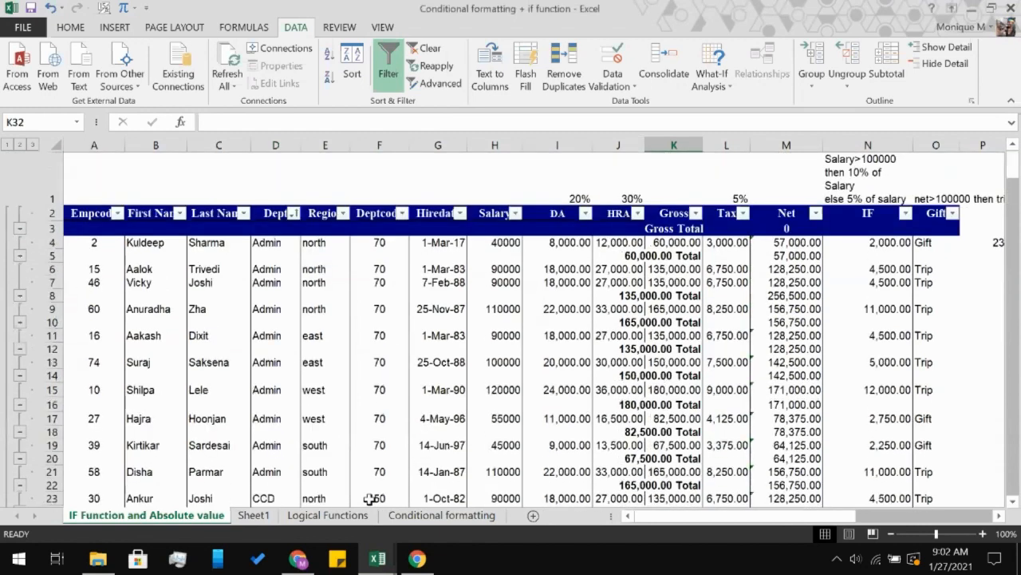
{"action": "scroll", "coordinate": [389, 393], "scroll_direction": "down", "scroll_amount": 2}
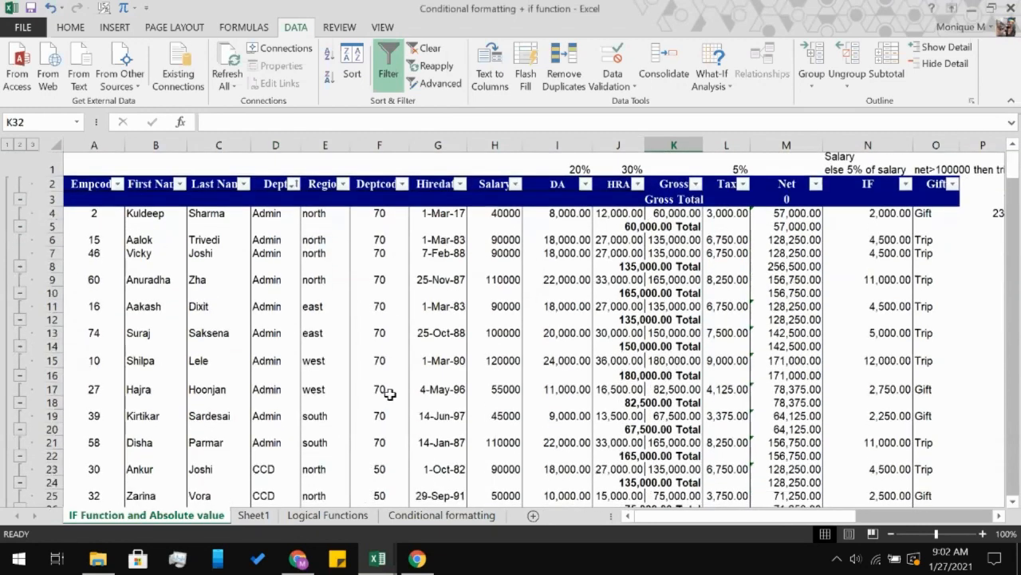
{"action": "scroll", "coordinate": [389, 394], "scroll_direction": "down", "scroll_amount": 6}
{"action": "scroll", "coordinate": [389, 393], "scroll_direction": "up", "scroll_amount": 8}
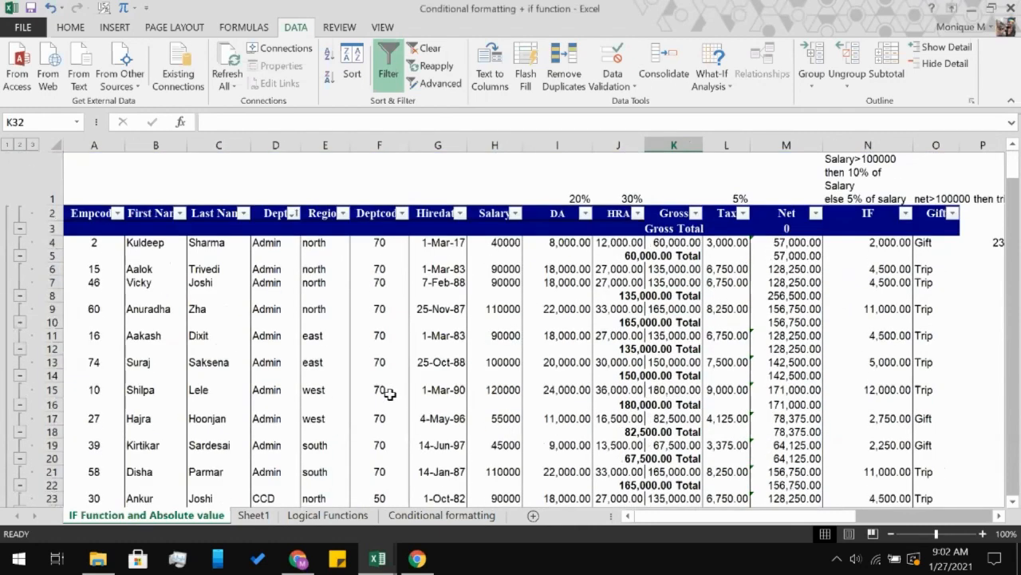
- Reopen the Subtotal settings with the first row as column labels, and group at each change in Column D
{"action": "left_click", "coordinate": [576, 311]}
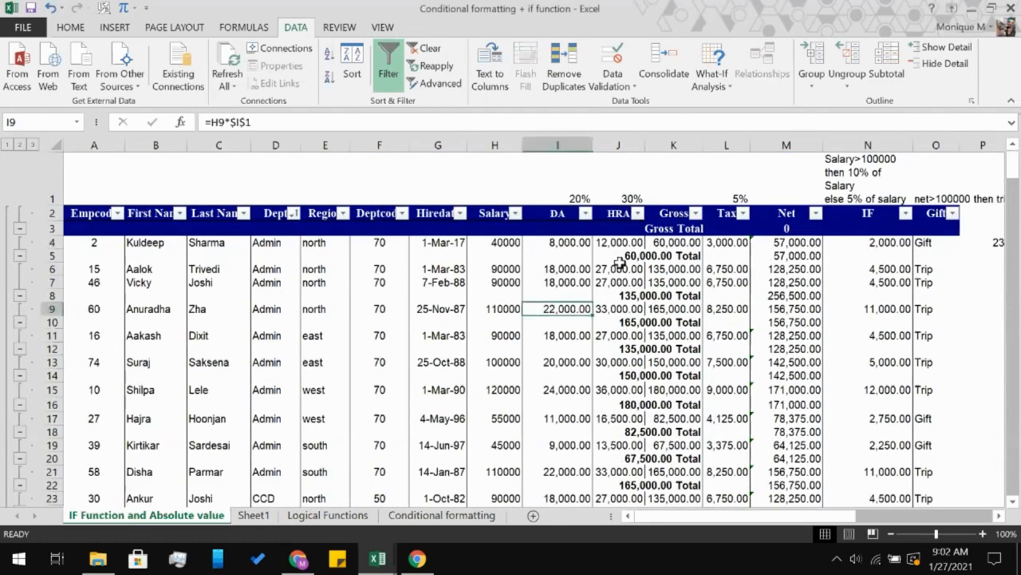
{"action": "left_click", "coordinate": [884, 55]}
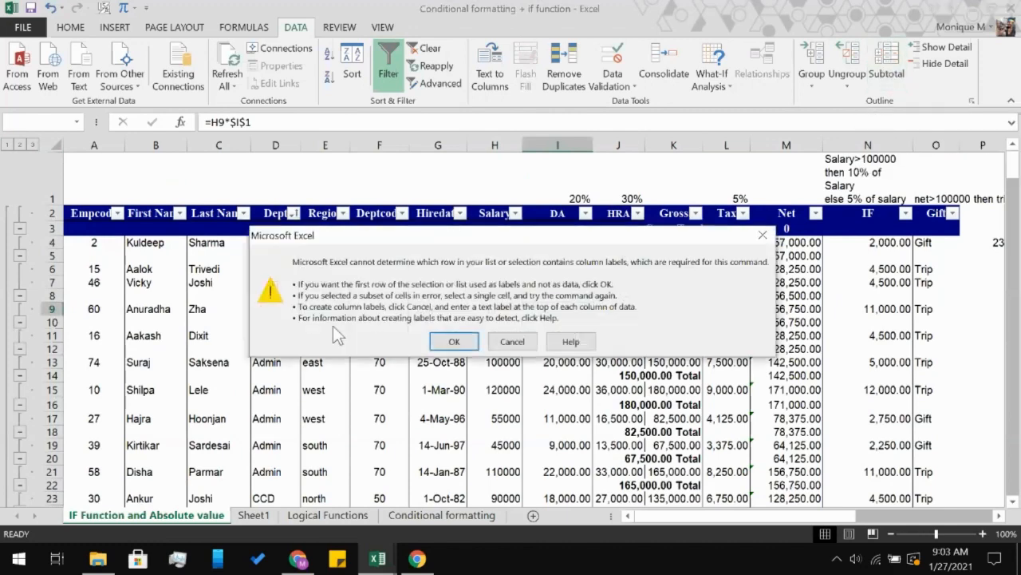
{"action": "left_click", "coordinate": [465, 342]}
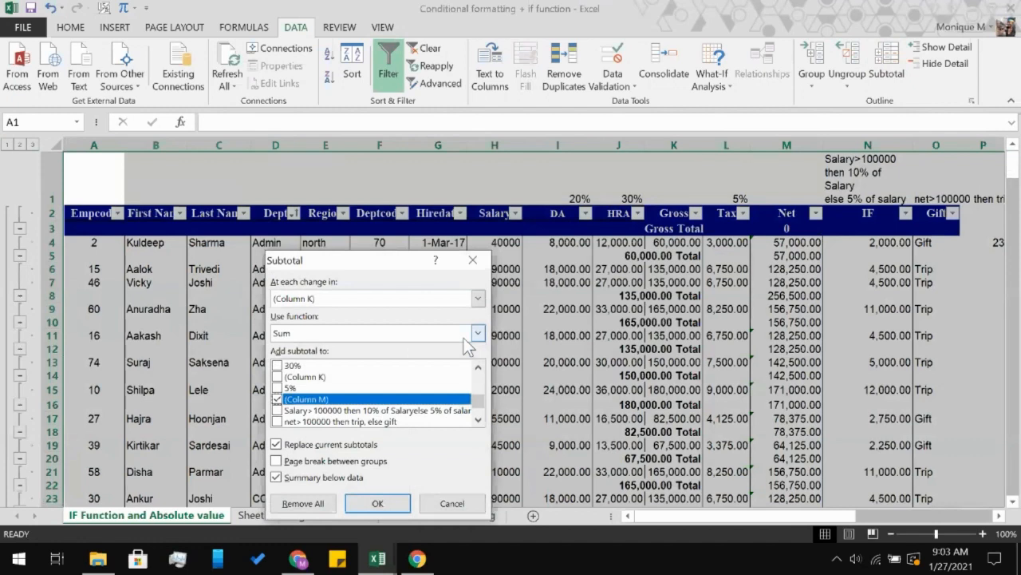
{"action": "left_click", "coordinate": [477, 299]}
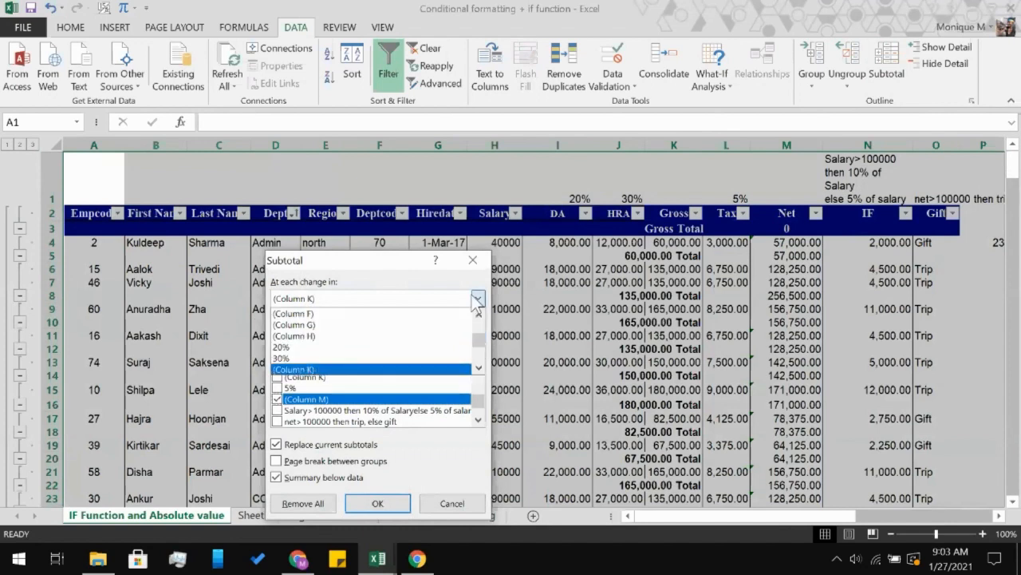
{"action": "left_click_drag", "start_coordinate": [479, 341], "coordinate": [481, 293]}
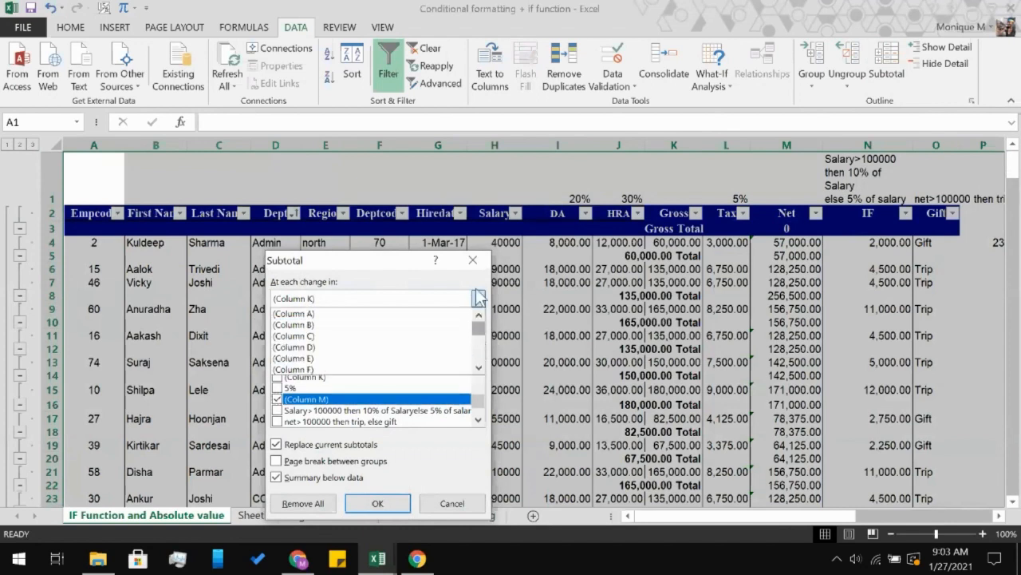
{"action": "left_click", "coordinate": [357, 348]}
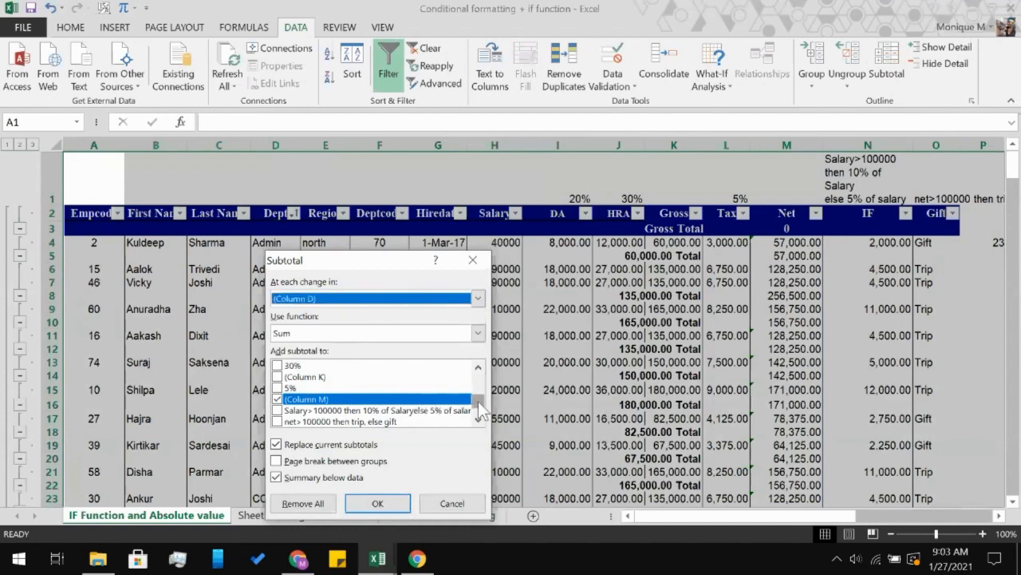
- Keep Sum as the function, mark Column K as an additional subtotal column, and remove all existing subtotals from the list
{"action": "left_click", "coordinate": [477, 333]}
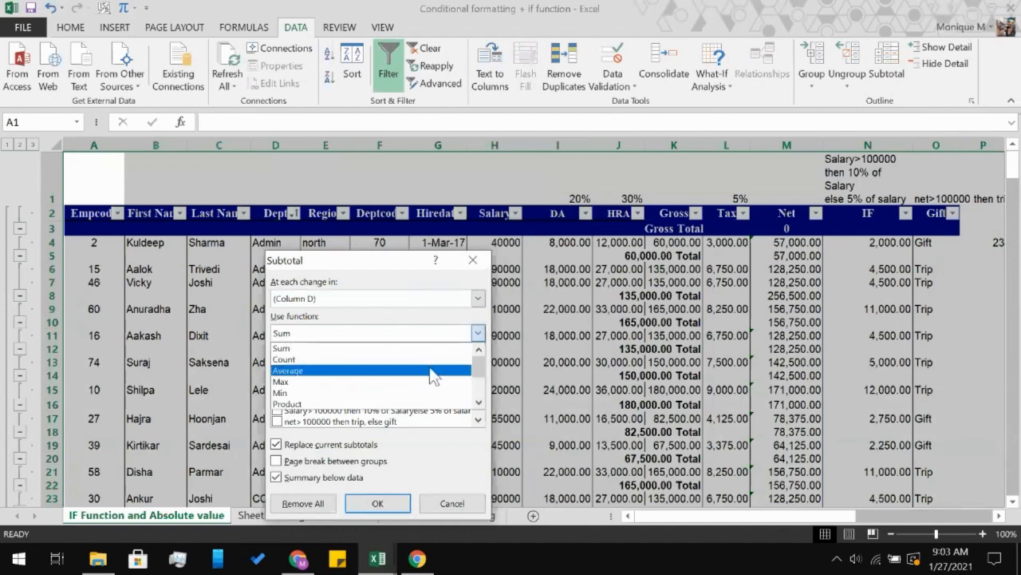
{"action": "left_click", "coordinate": [477, 333]}
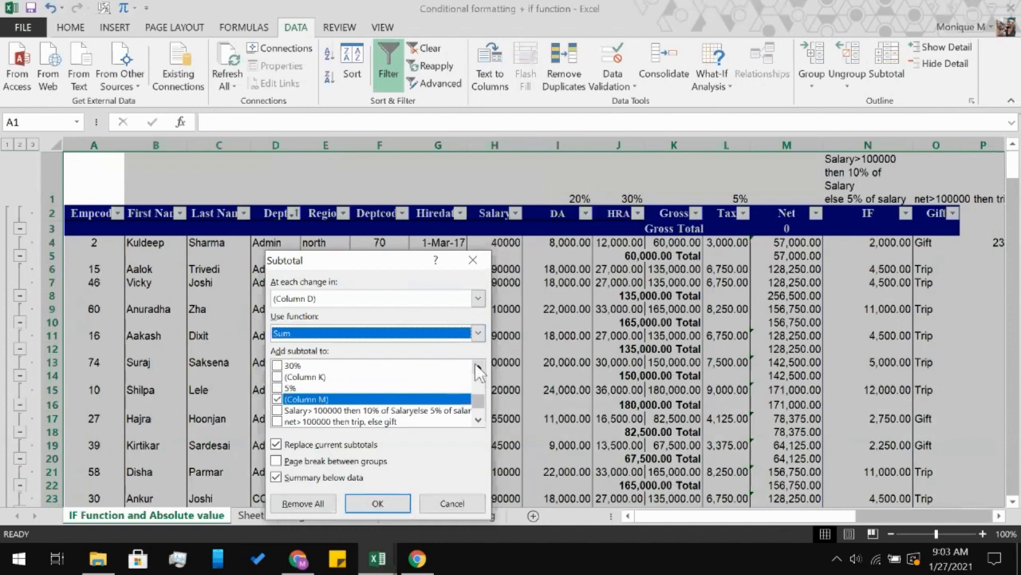
{"action": "left_click", "coordinate": [478, 368]}
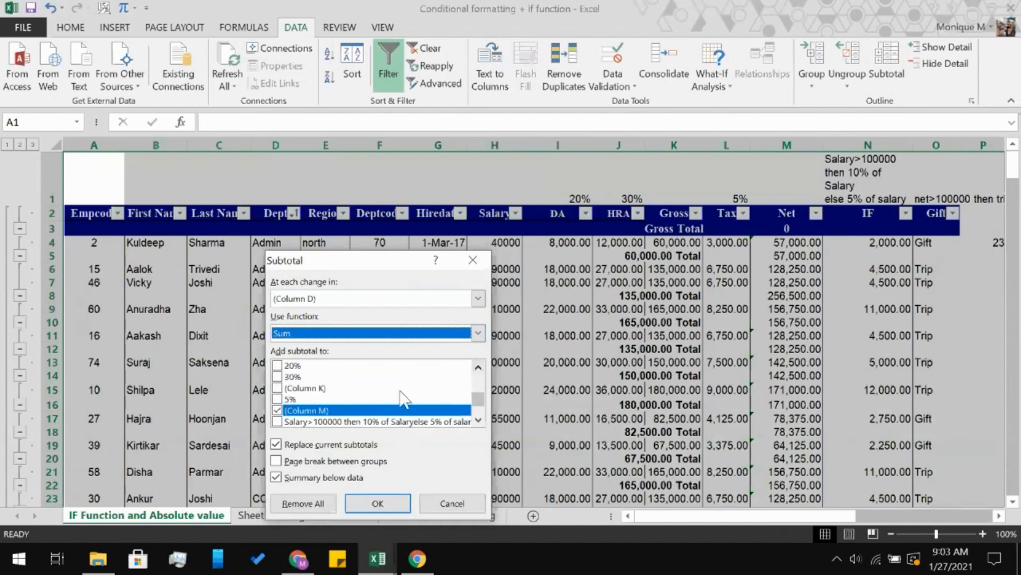
{"action": "left_click", "coordinate": [337, 389]}
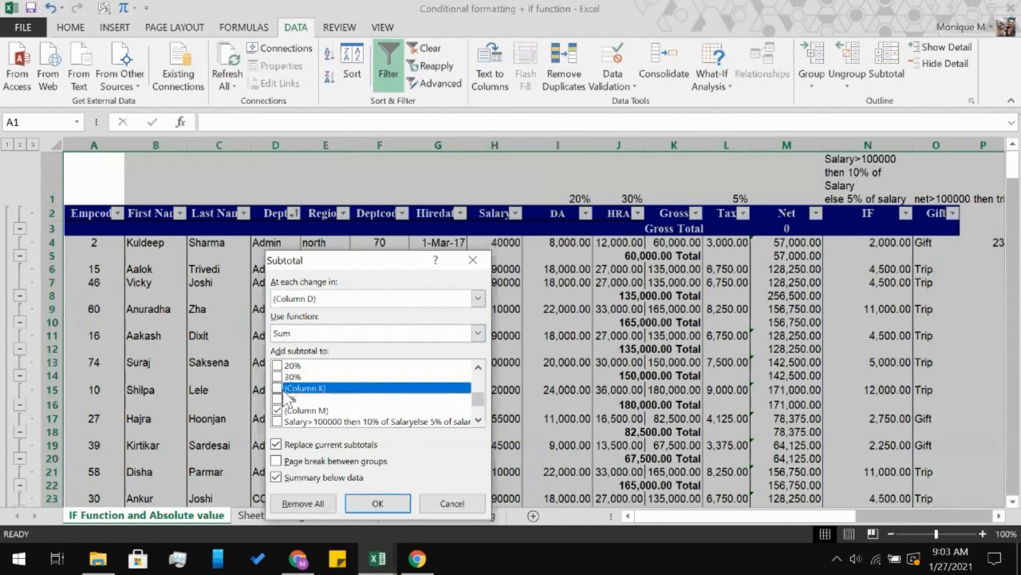
{"action": "left_click", "coordinate": [277, 389]}
{"action": "left_click", "coordinate": [303, 502]}
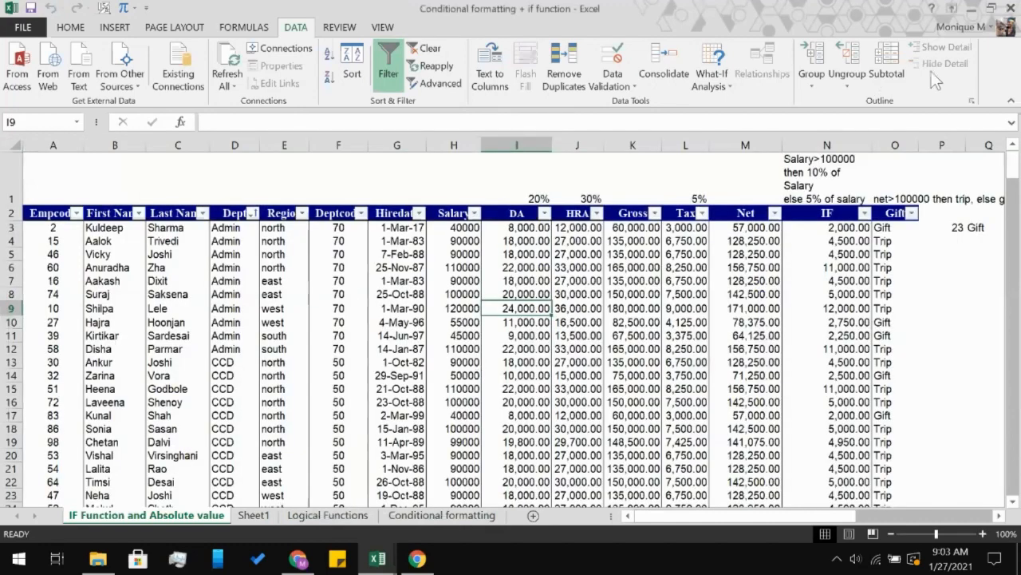
- Select the employee list from the Empcode header in A2 through O102 and open the Subtotal settings for that range
{"action": "left_click", "coordinate": [892, 59]}
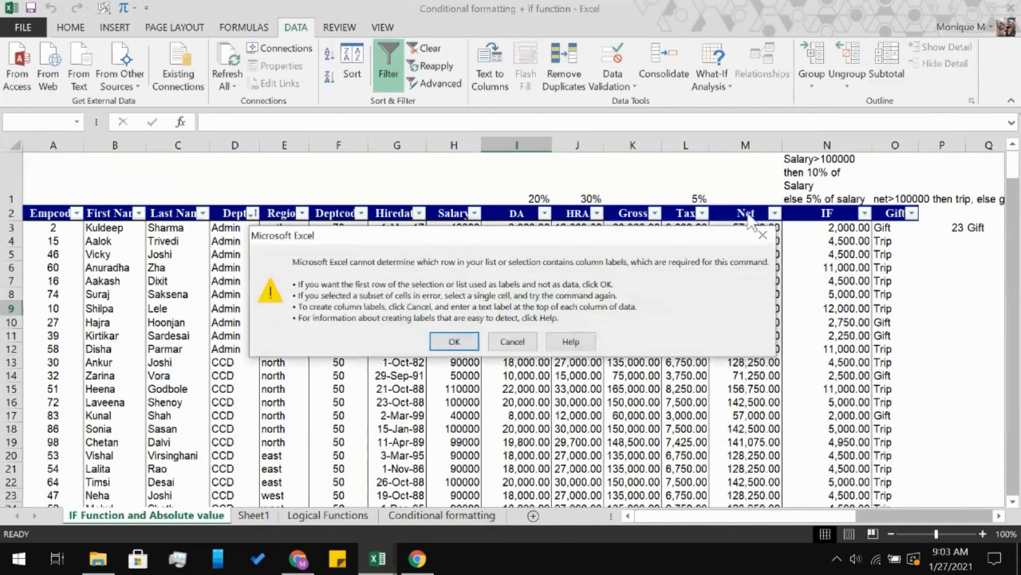
{"action": "left_click", "coordinate": [764, 235]}
{"action": "left_click", "coordinate": [50, 213]}
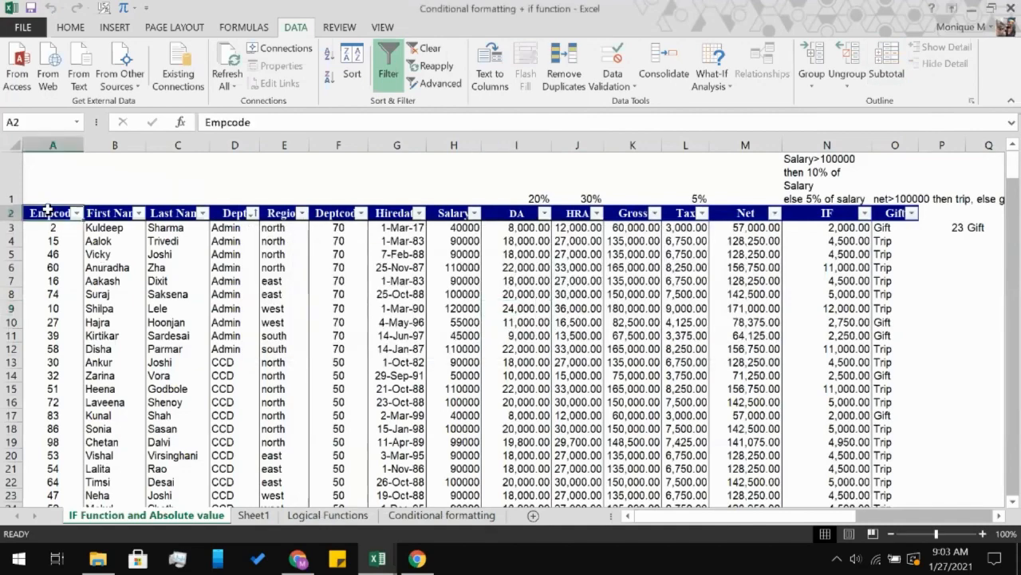
{"action": "scroll", "coordinate": [648, 329], "scroll_direction": "down", "scroll_amount": 6}
{"action": "scroll", "coordinate": [648, 329], "scroll_direction": "down", "scroll_amount": 20}
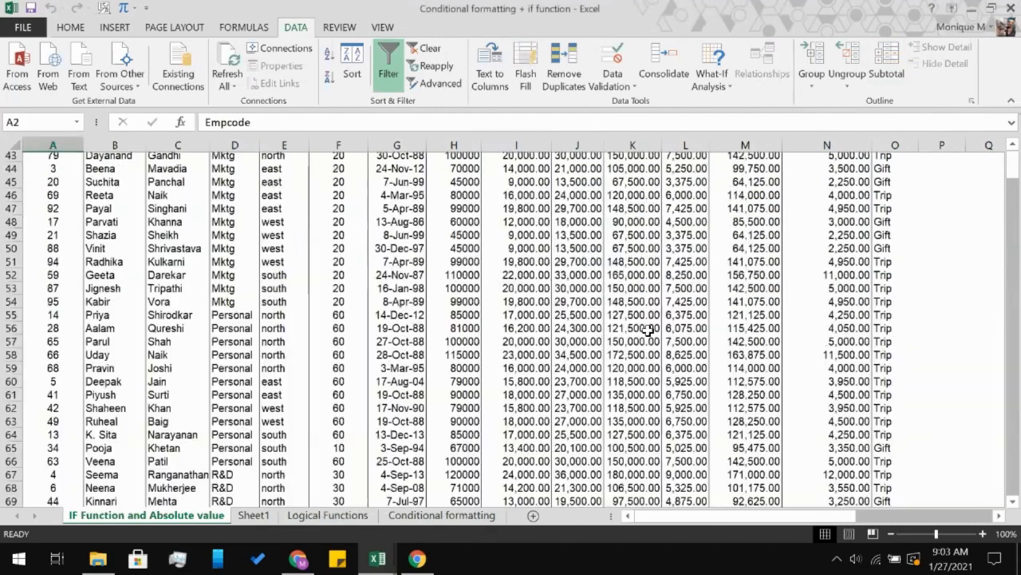
{"action": "scroll", "coordinate": [759, 240], "scroll_direction": "up", "scroll_amount": 5}
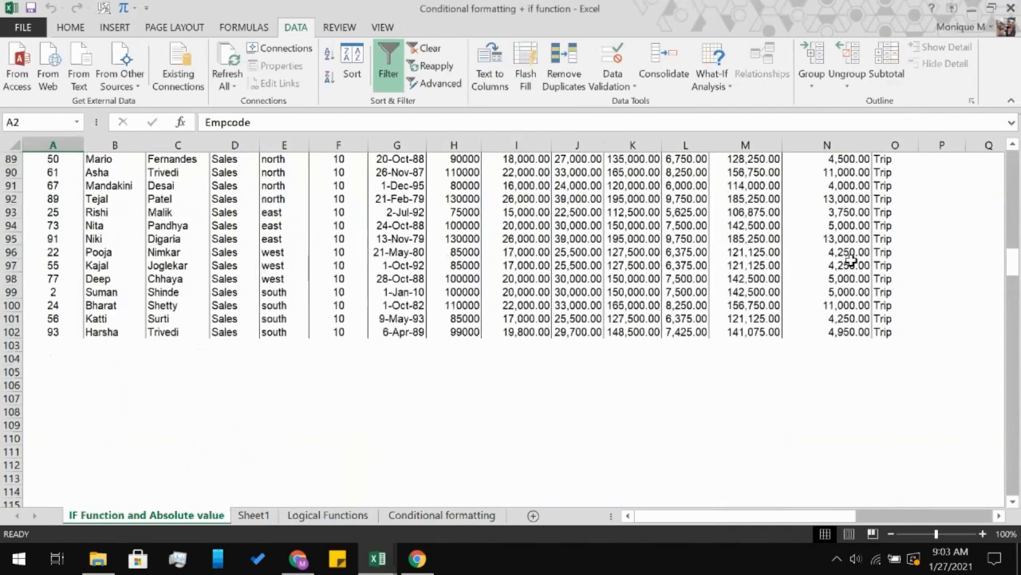
{"action": "left_click", "coordinate": [885, 329], "text": "shift"}
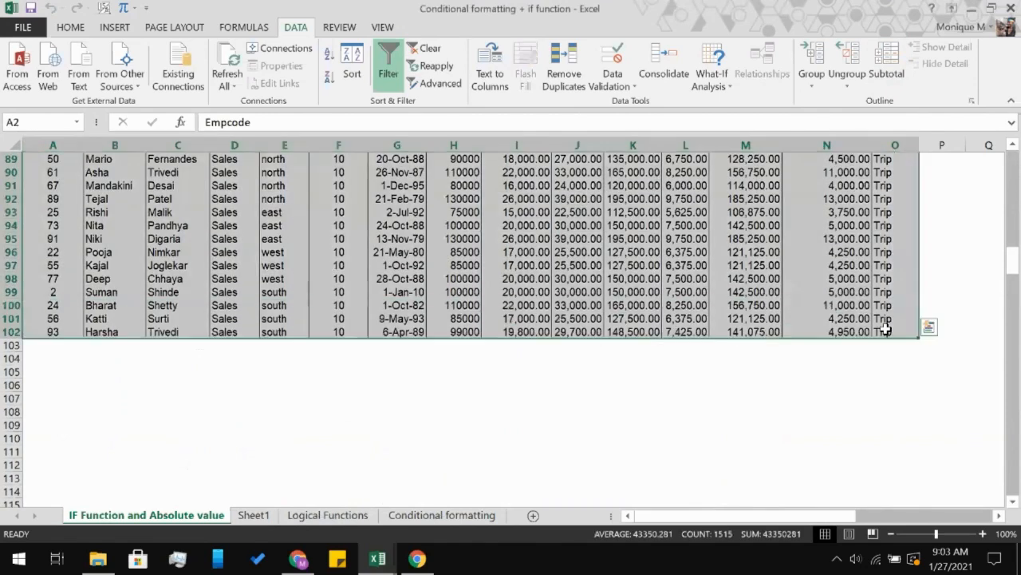
{"action": "left_click", "coordinate": [878, 68]}
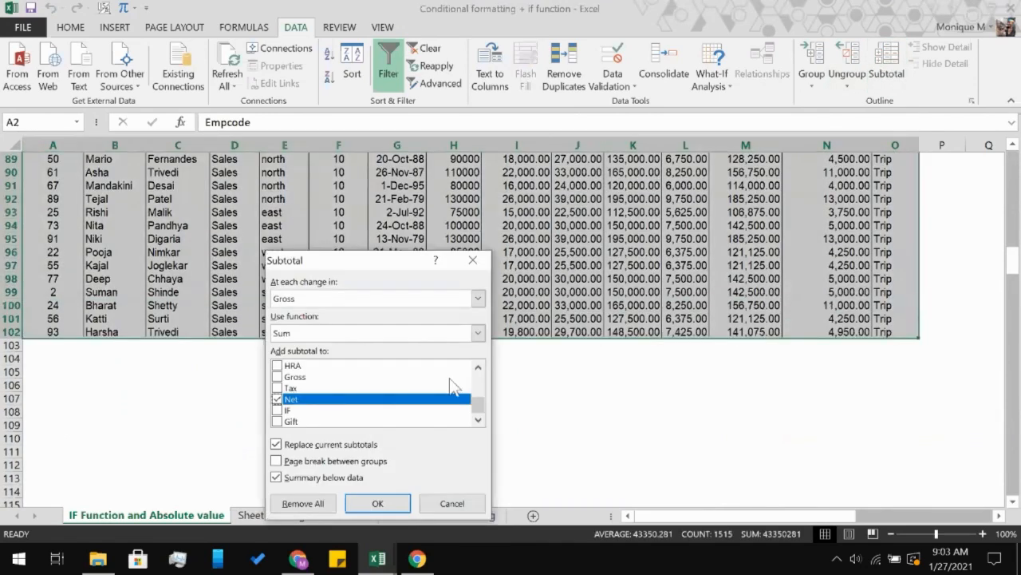
- Add Sum subtotals of Gross and Net at each change in Dept, and widen the Gross column to fit its values
{"action": "left_click", "coordinate": [424, 296]}
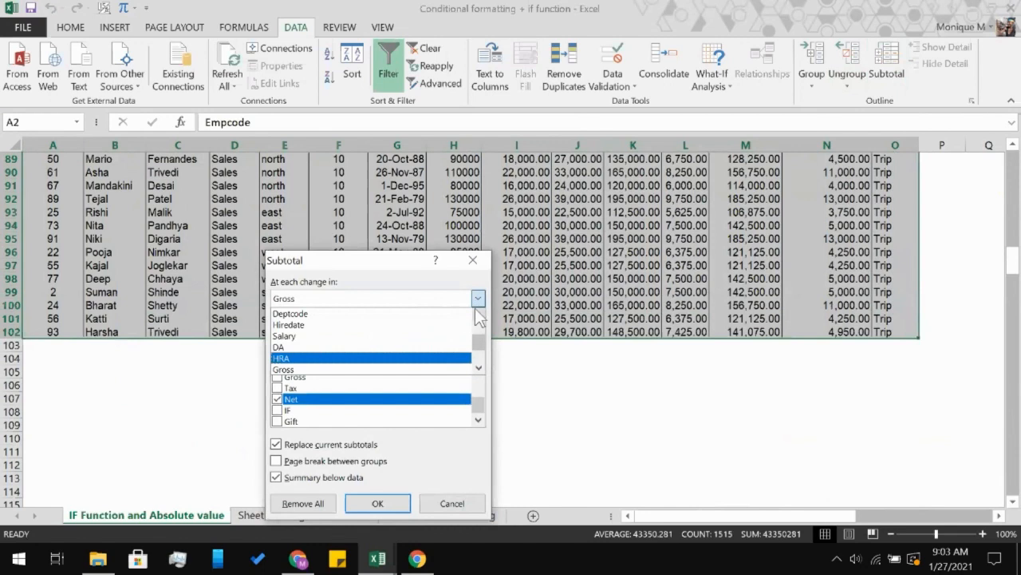
{"action": "scroll", "coordinate": [478, 319], "scroll_direction": "up", "scroll_amount": 3}
{"action": "left_click", "coordinate": [374, 326]}
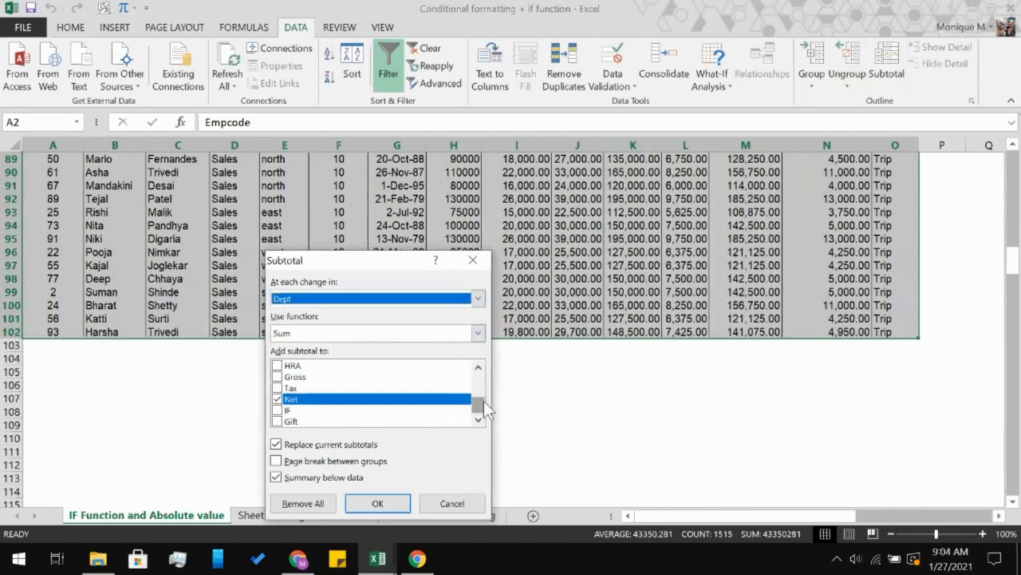
{"action": "left_click", "coordinate": [278, 376]}
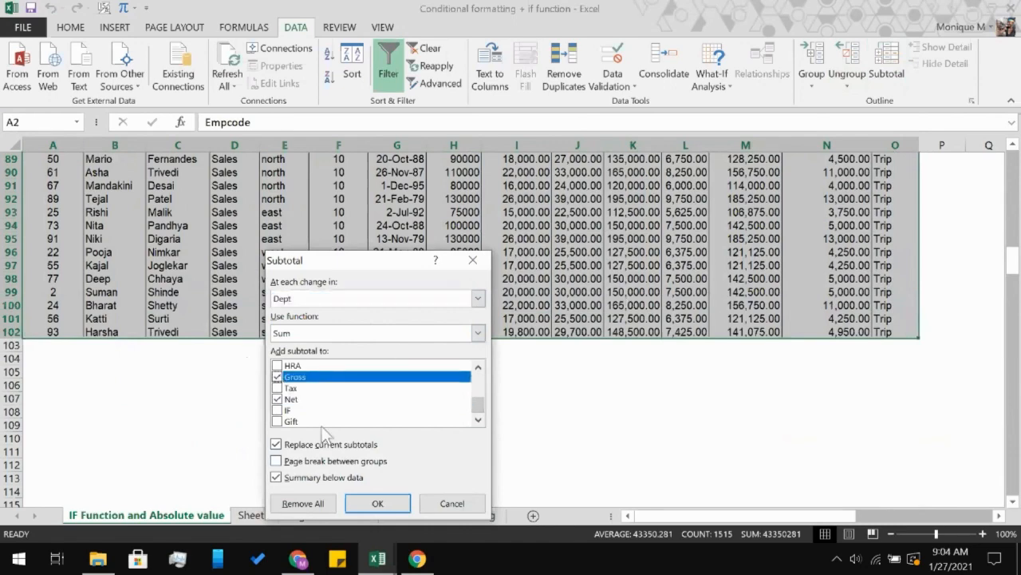
{"action": "left_click", "coordinate": [376, 502]}
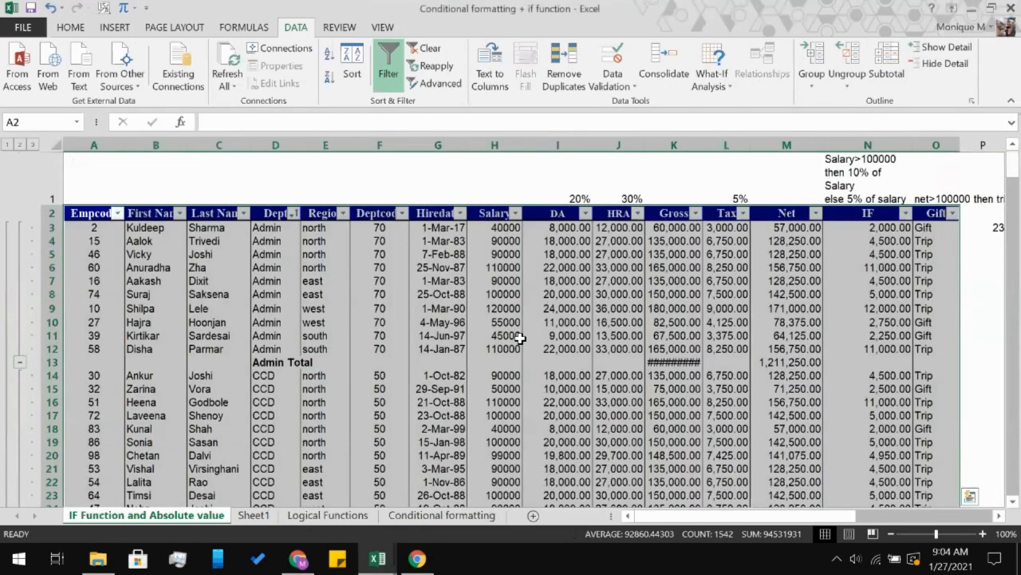
{"action": "left_click", "coordinate": [520, 338]}
{"action": "double_click", "coordinate": [702, 139]}
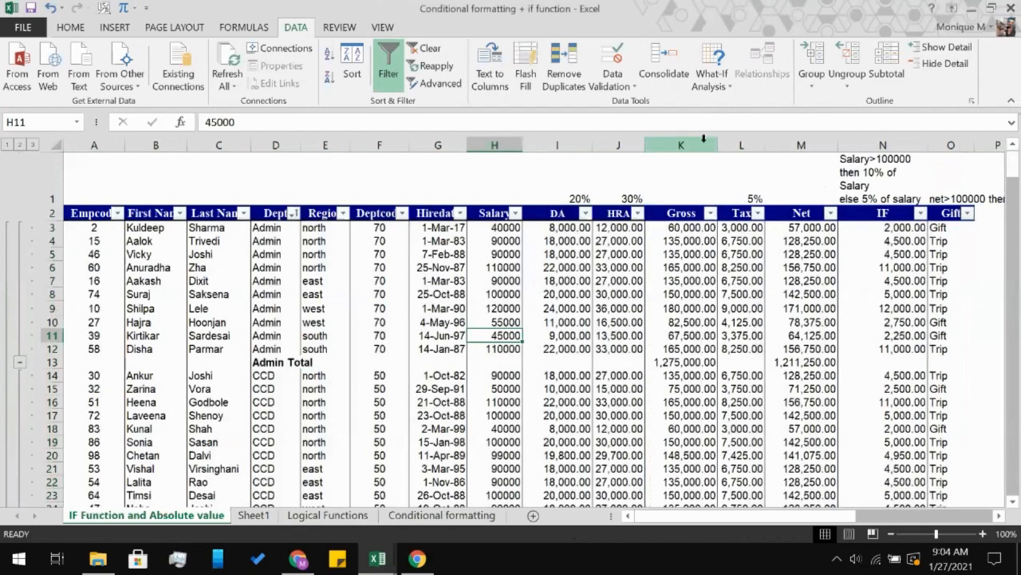
- Reopen the Subtotal settings with the first row as column labels and remove all subtotals from the employee list
{"action": "left_click", "coordinate": [200, 281]}
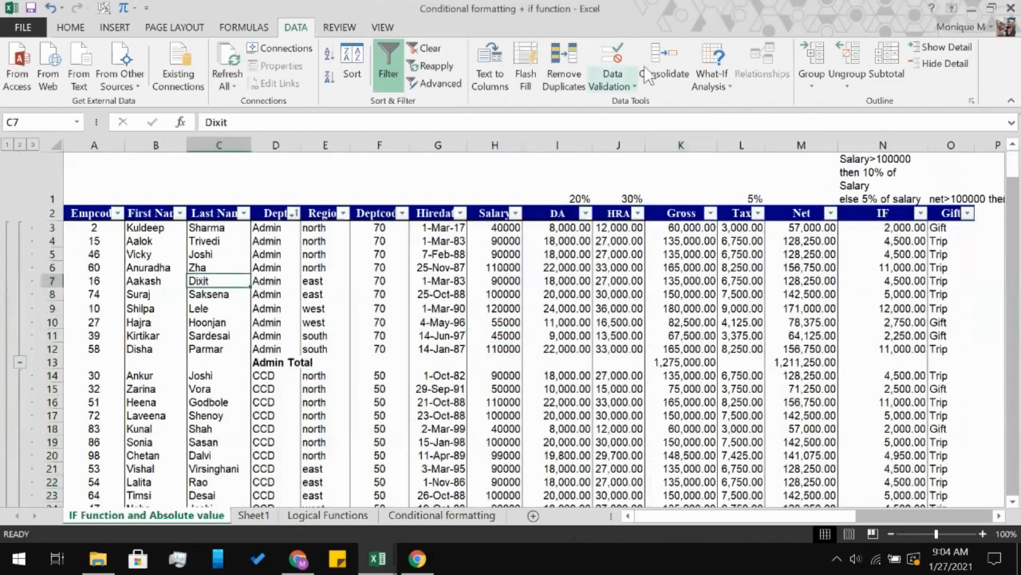
{"action": "left_click", "coordinate": [854, 63]}
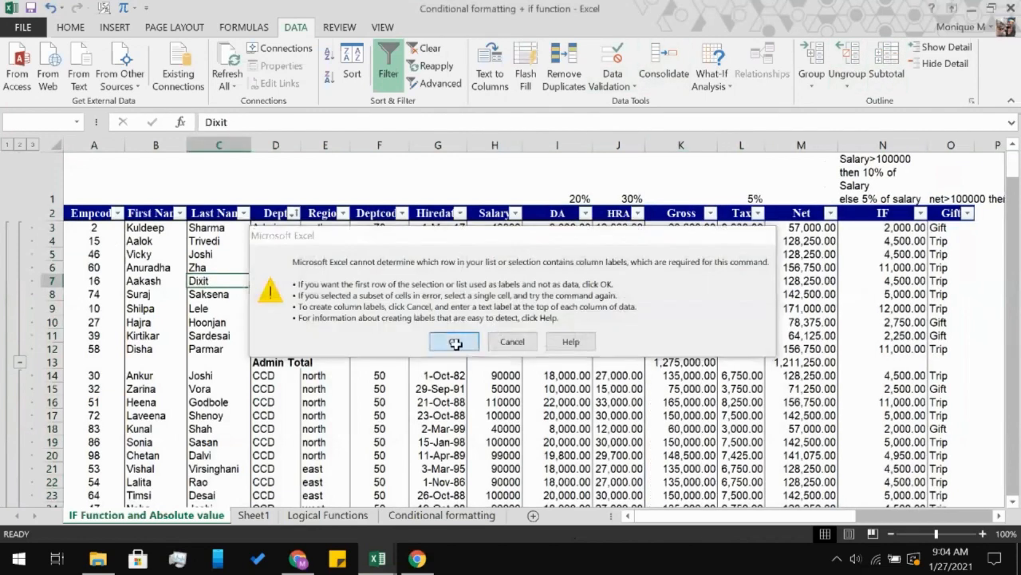
{"action": "left_click", "coordinate": [455, 343]}
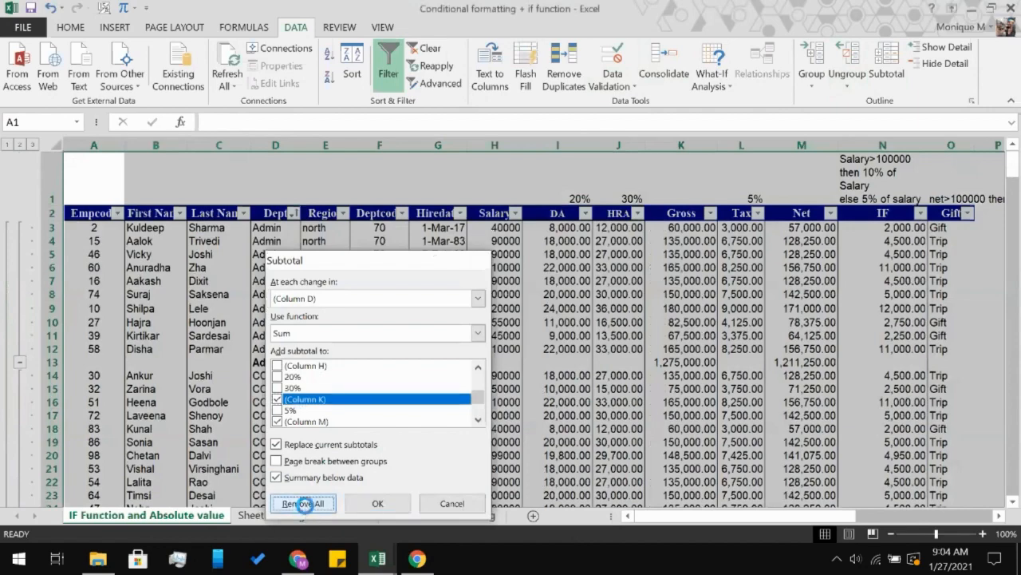
{"action": "left_click", "coordinate": [303, 503]}
- Select the employee list from the Empcode header in A2 through O102 and open its Subtotal settings
{"action": "left_click", "coordinate": [50, 216]}
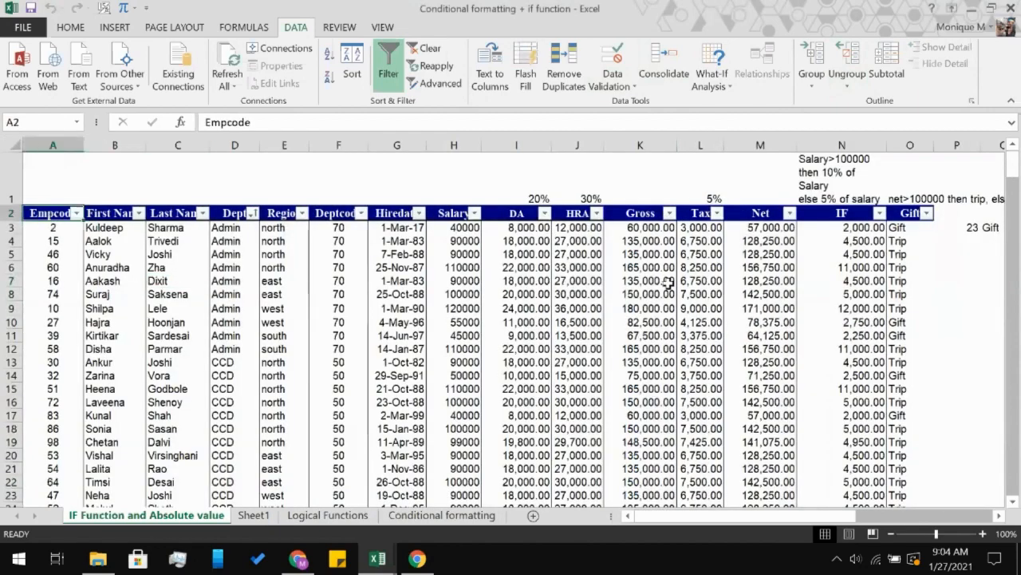
{"action": "scroll", "coordinate": [669, 283], "scroll_direction": "down", "scroll_amount": 20}
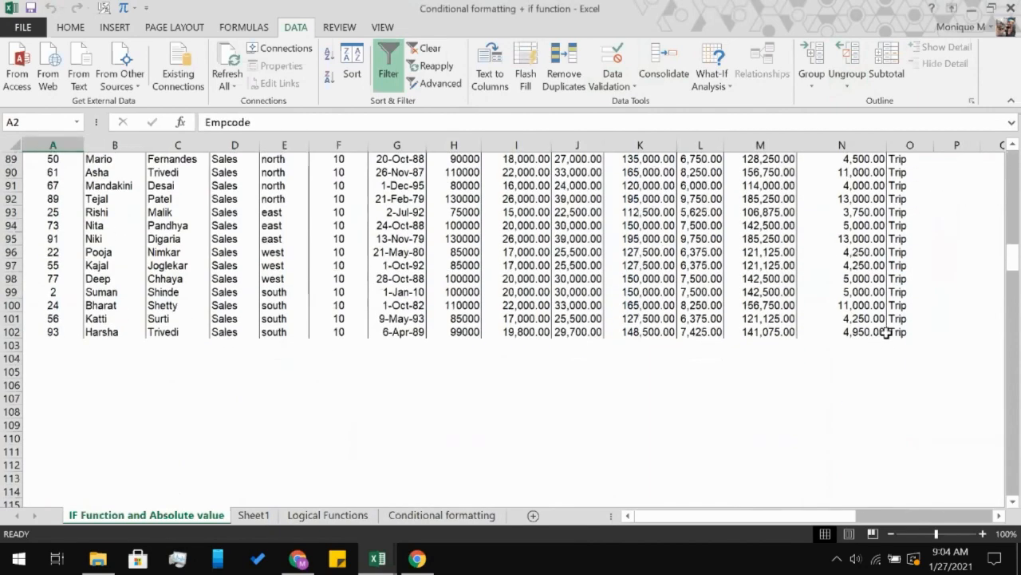
{"action": "left_click", "coordinate": [902, 331], "text": "shift"}
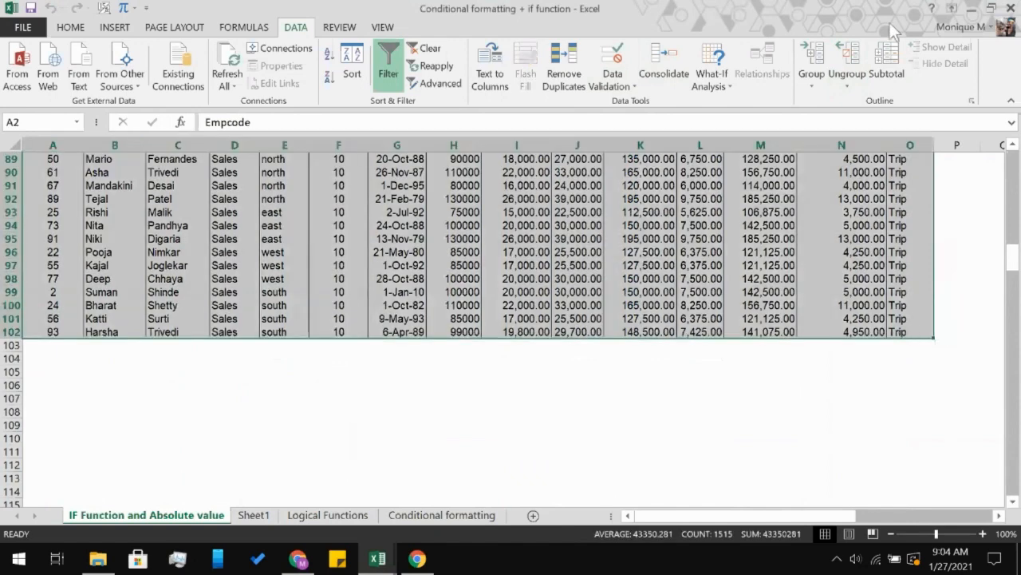
{"action": "left_click", "coordinate": [887, 64]}
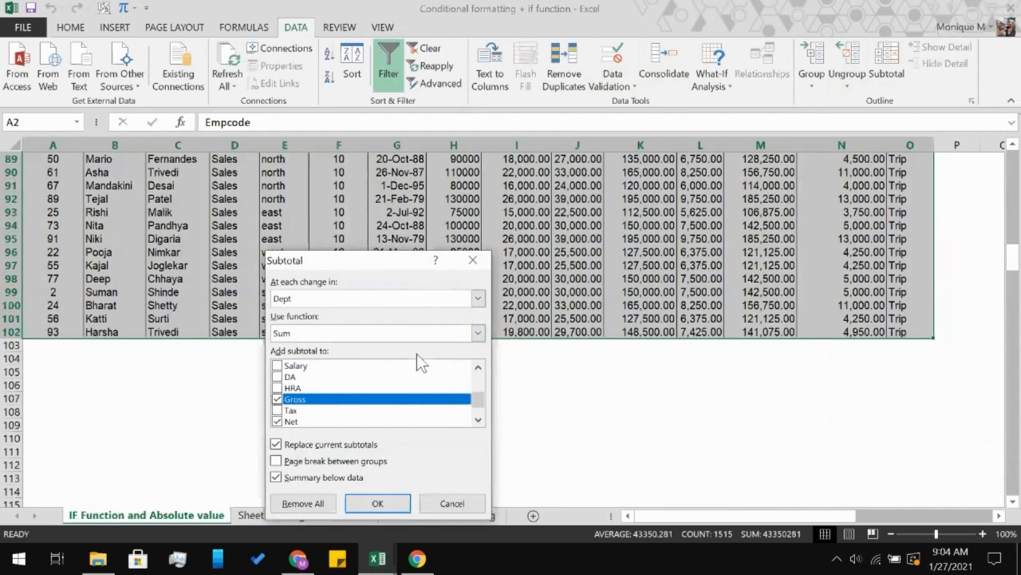
- Add Salary to the Gross and Net subtotal columns and apply Sum subtotals at each change in Dept
{"action": "left_click", "coordinate": [478, 420]}
{"action": "left_click", "coordinate": [478, 420]}
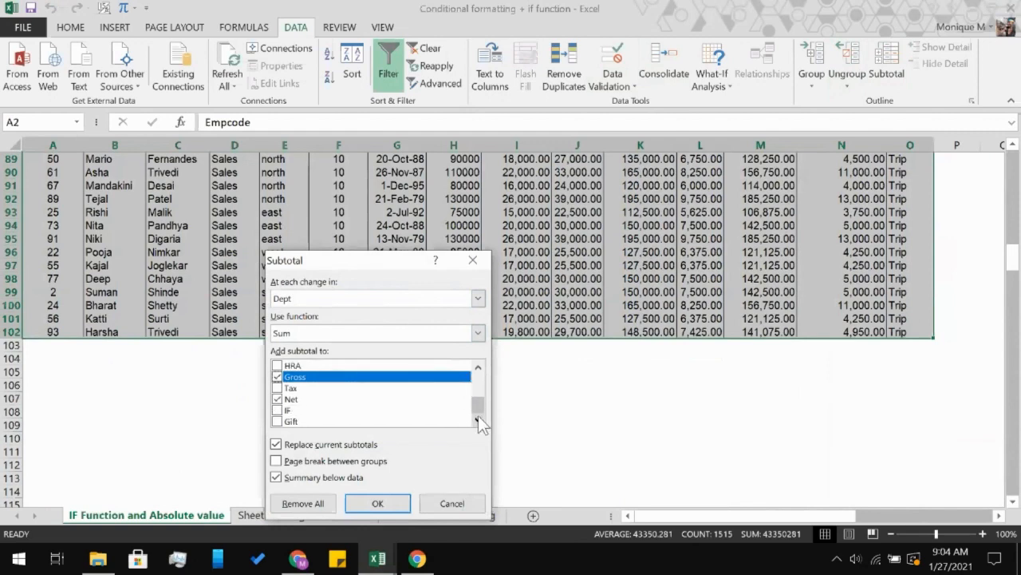
{"action": "left_click_drag", "start_coordinate": [478, 410], "coordinate": [480, 386]}
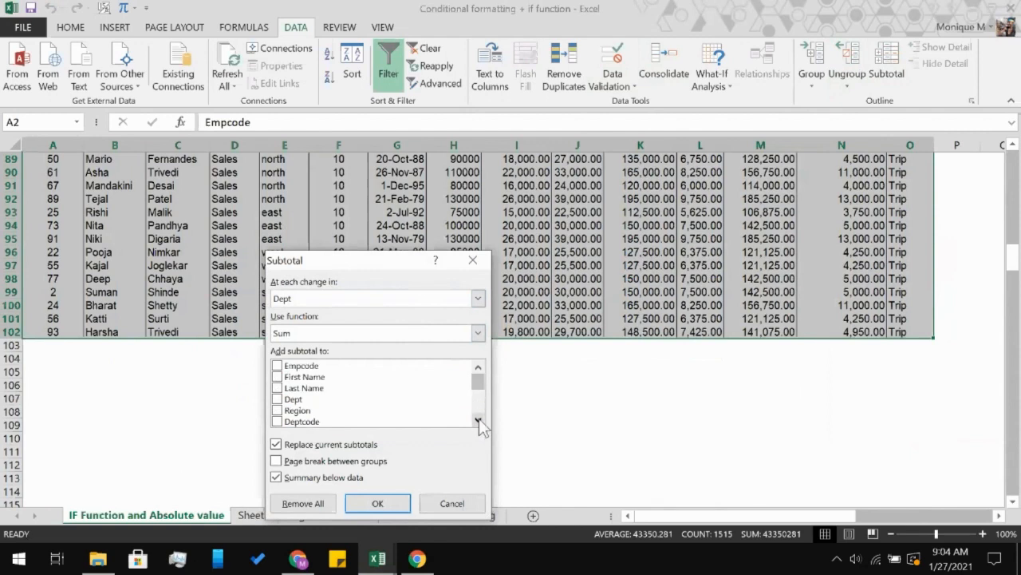
{"action": "left_click", "coordinate": [479, 419]}
{"action": "left_click", "coordinate": [479, 419]}
{"action": "left_click", "coordinate": [479, 419]}
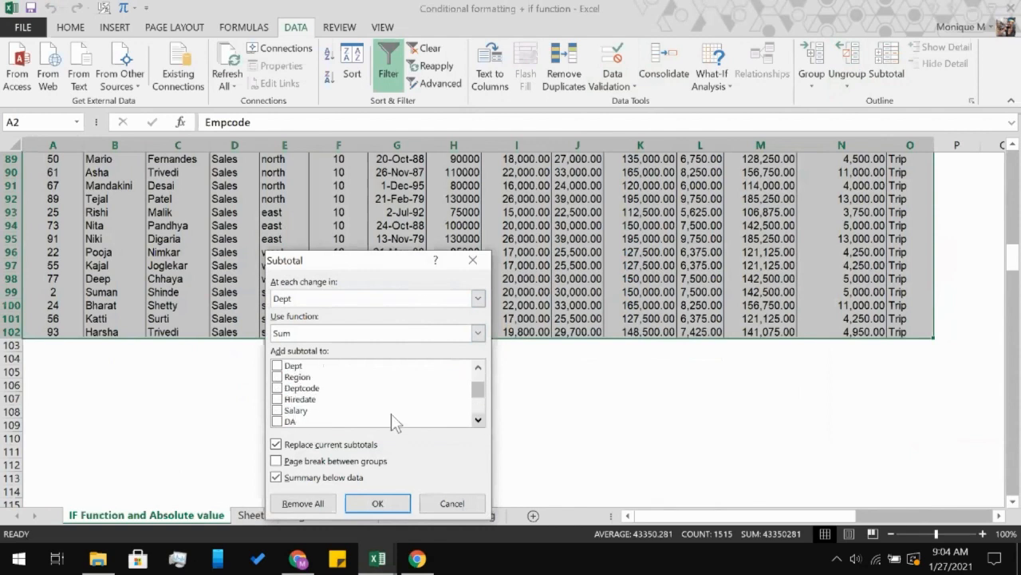
{"action": "left_click", "coordinate": [277, 410]}
{"action": "left_click", "coordinate": [403, 511]}
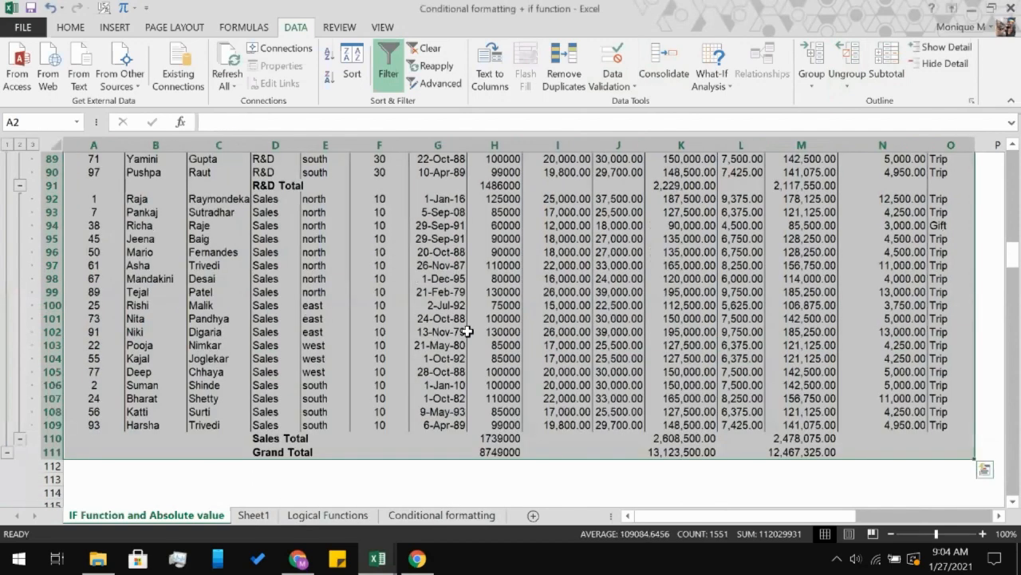
{"action": "left_click", "coordinate": [468, 331]}
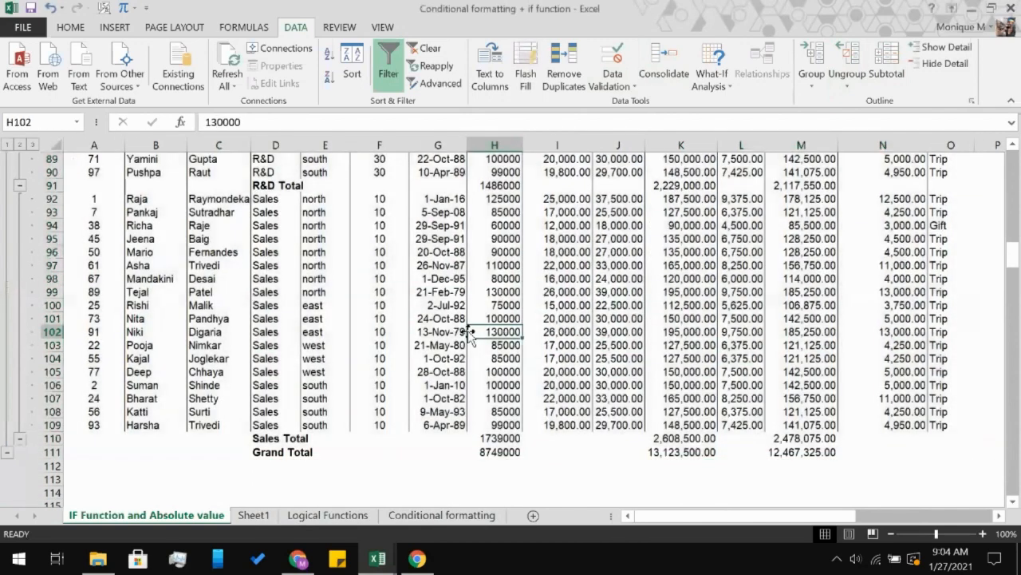
- Collapse the outline to level 2, showing only the department totals and the grand total
{"action": "scroll", "coordinate": [467, 331], "scroll_direction": "up", "scroll_amount": 20}
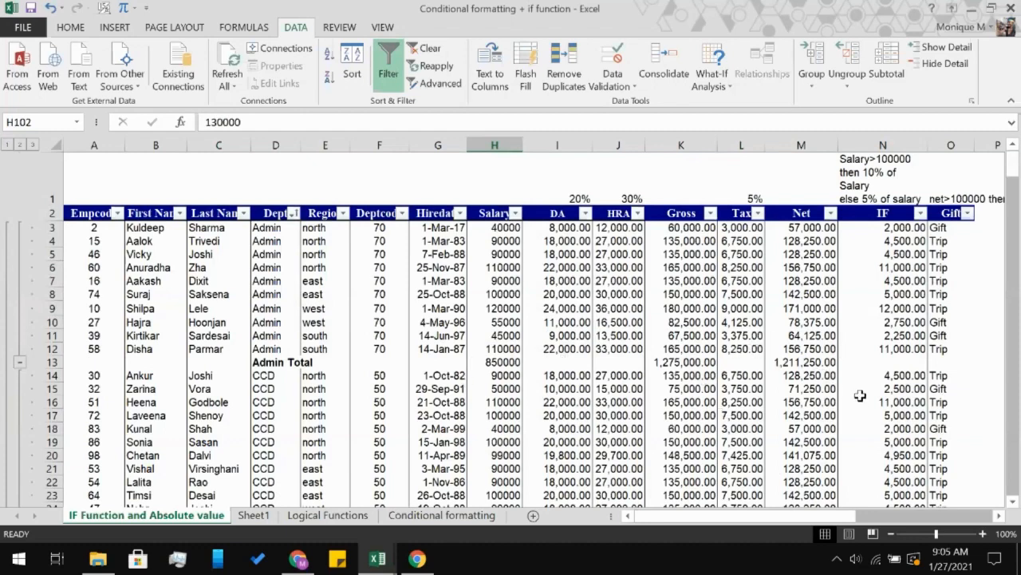
{"action": "left_click", "coordinate": [19, 145]}
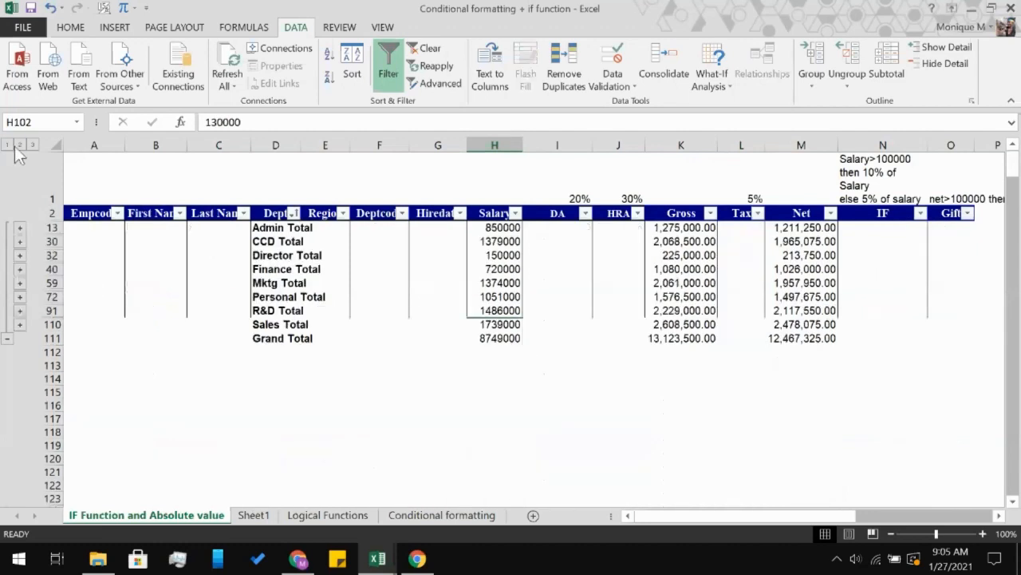
{"action": "left_click", "coordinate": [438, 454]}
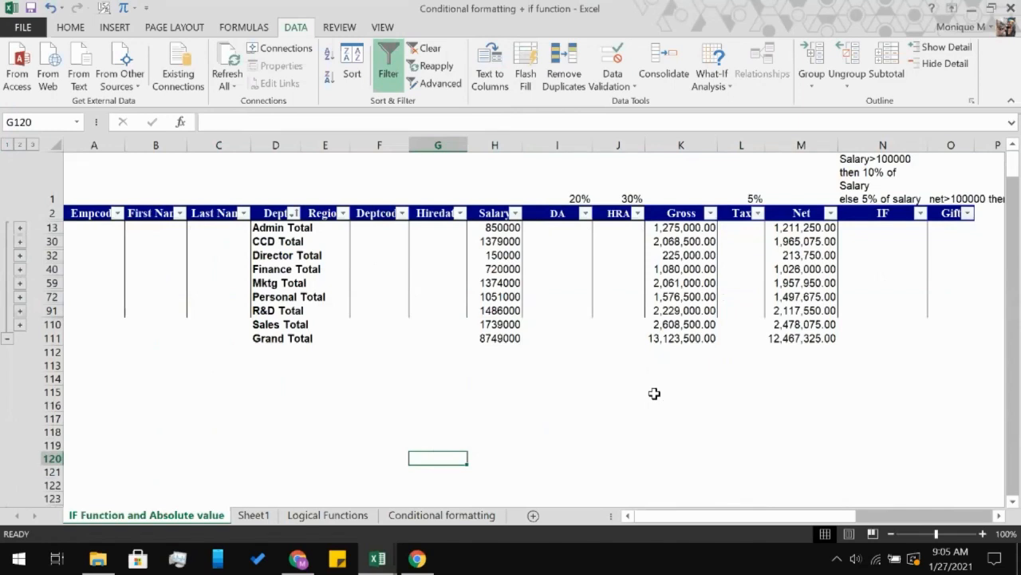
- Open the Subtotal settings from a Gross total, accept the first row as labels, and remove all subtotals
{"action": "left_click", "coordinate": [684, 267]}
{"action": "left_click", "coordinate": [886, 62]}
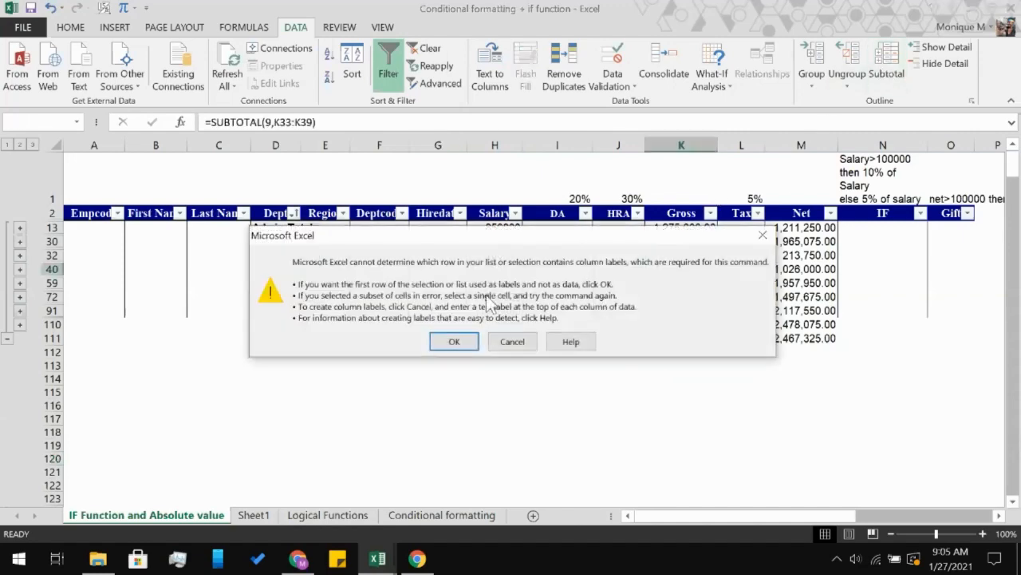
{"action": "left_click", "coordinate": [454, 341]}
{"action": "left_click", "coordinate": [290, 503]}
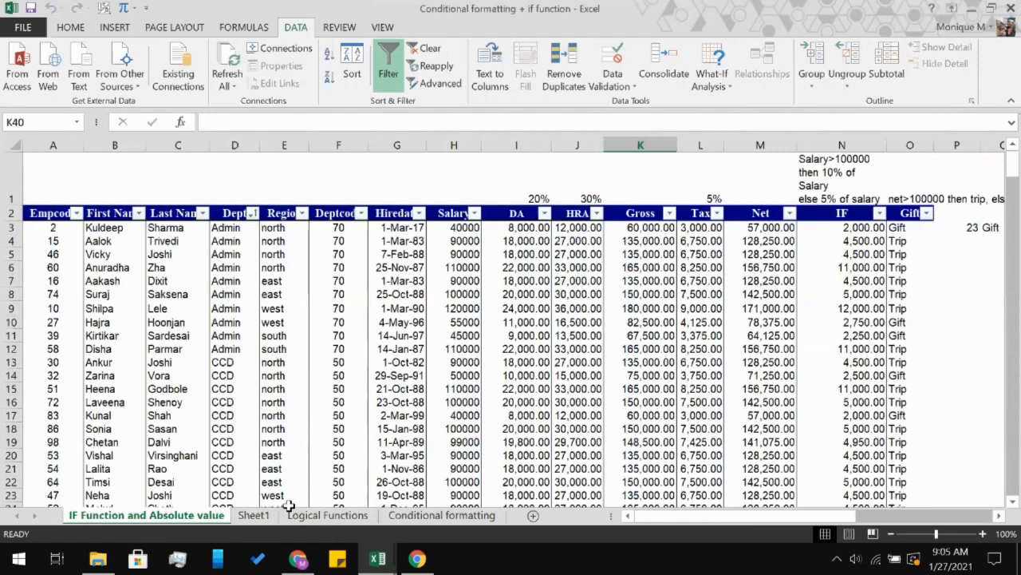
{"action": "left_click", "coordinate": [498, 401]}
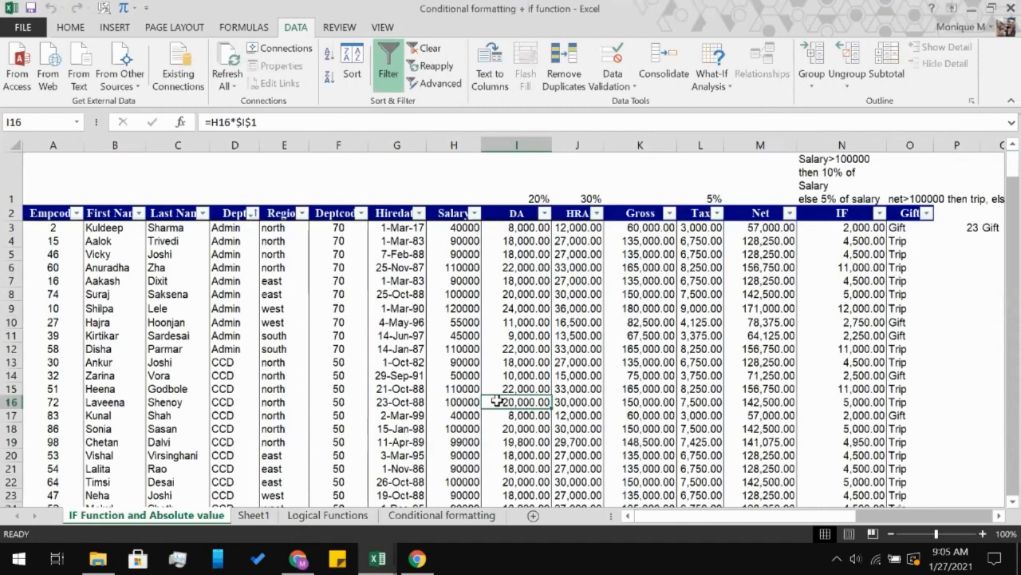
- Start a SUBTOTAL formula in H1, above the Salary header
{"action": "left_click", "coordinate": [455, 216]}
{"action": "left_click", "coordinate": [453, 193]}
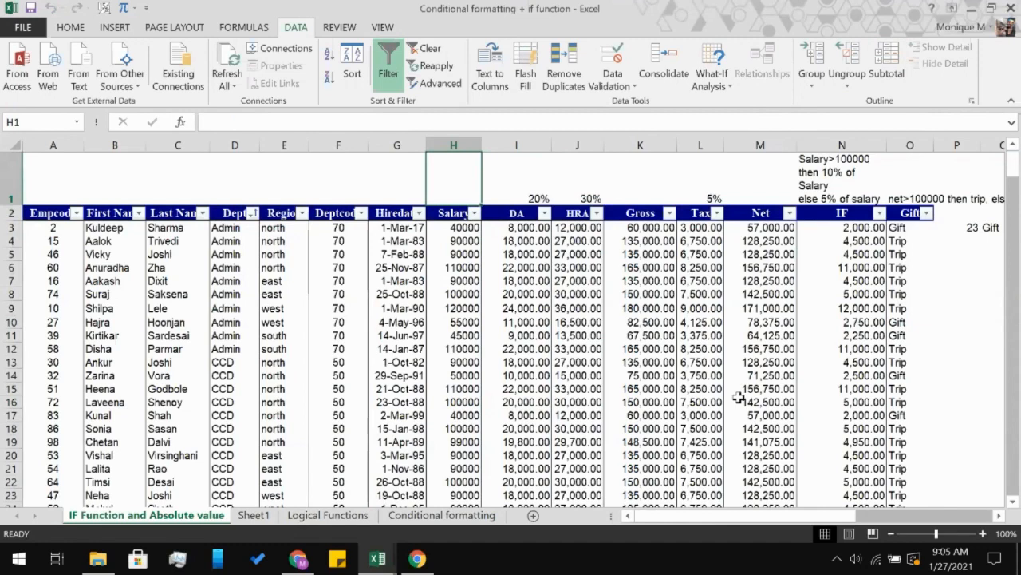
{"action": "type", "text": "="}
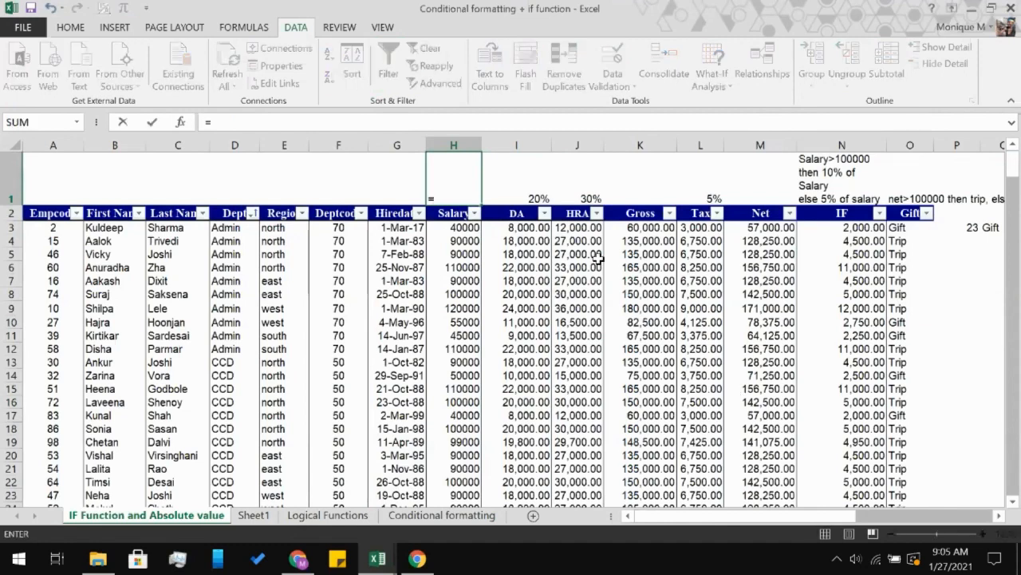
{"action": "type", "text": "su"}
{"action": "key", "text": "Down"}
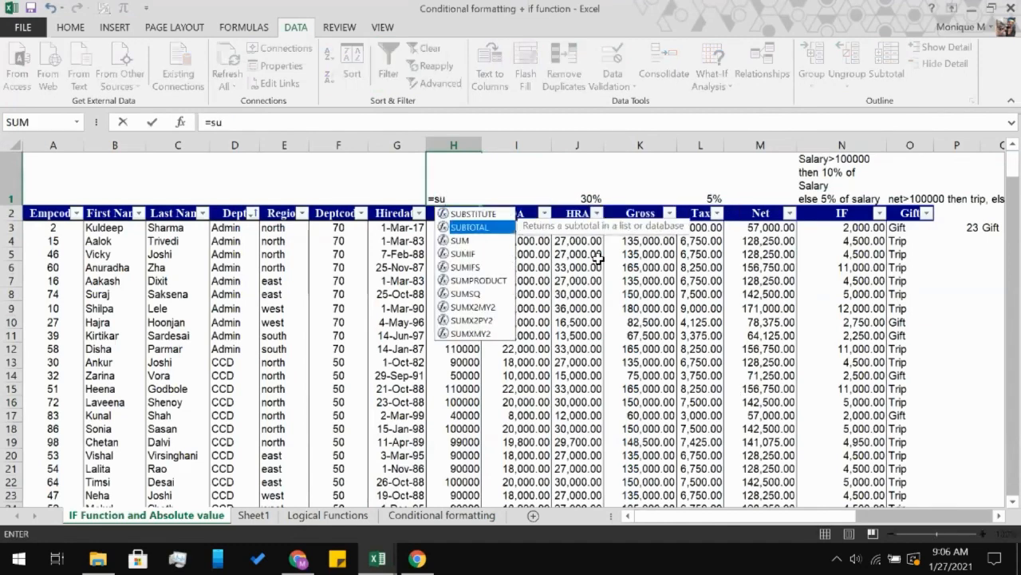
{"action": "key", "text": "Tab"}
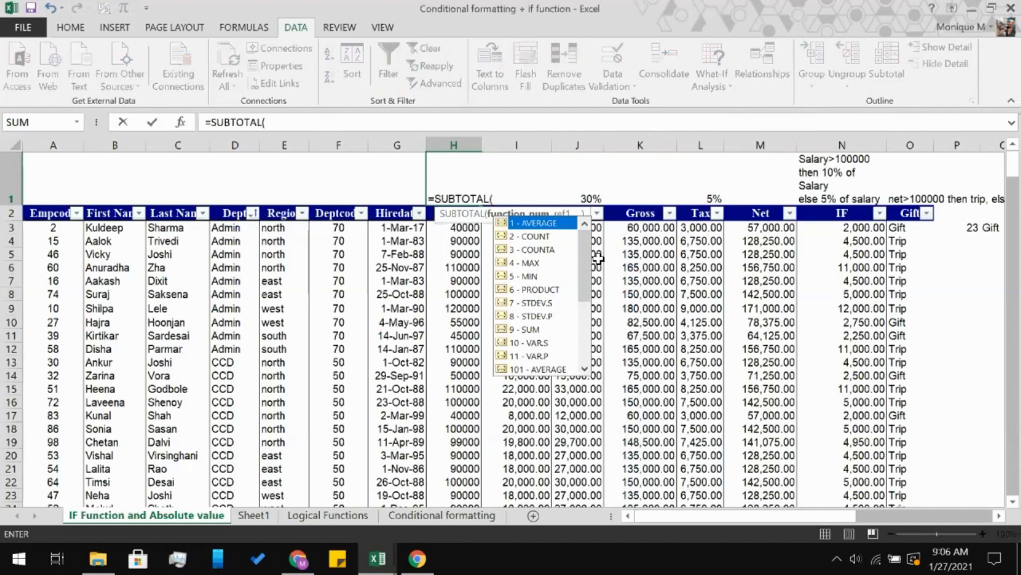
- Browse the SUBTOTAL function numbers and try to choose 9 - SUM from the suggestions
{"action": "key", "text": "Down"}
{"action": "key", "text": "Down"}
{"action": "key", "text": "Down"}
{"action": "key", "text": "Down"}
{"action": "key", "text": "Down"}
{"action": "key", "text": "Down"}
{"action": "key", "text": "Down"}
{"action": "key", "text": "Down"}
{"action": "key", "text": "Down"}
{"action": "key", "text": "Down"}
{"action": "key", "text": "Down"}
{"action": "key", "text": "Down"}
{"action": "key", "text": "Down"}
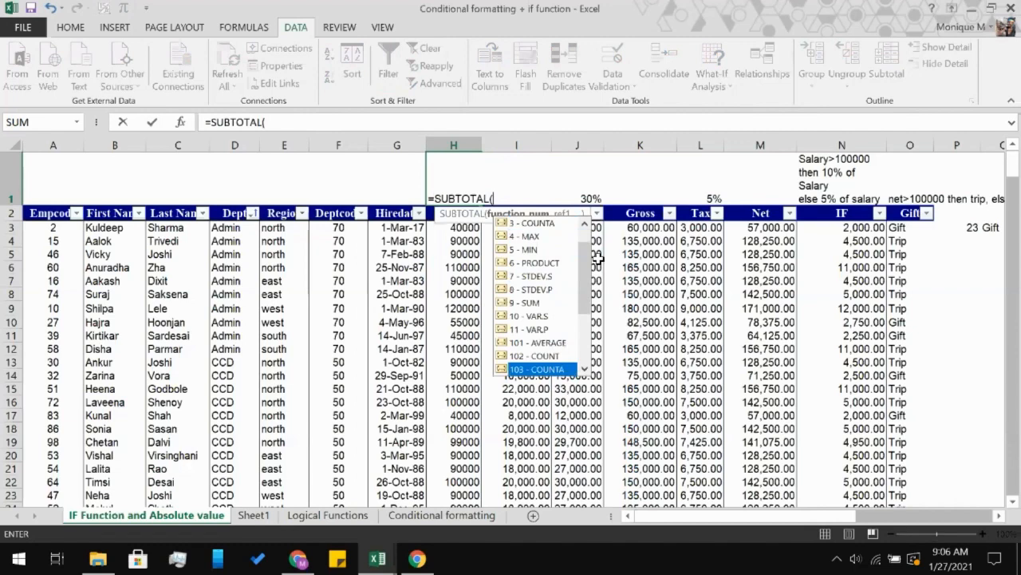
{"action": "key", "text": "Down"}
{"action": "key", "text": "Up"}
{"action": "key", "text": "Up"}
{"action": "key", "text": "Up"}
{"action": "key", "text": "Up"}
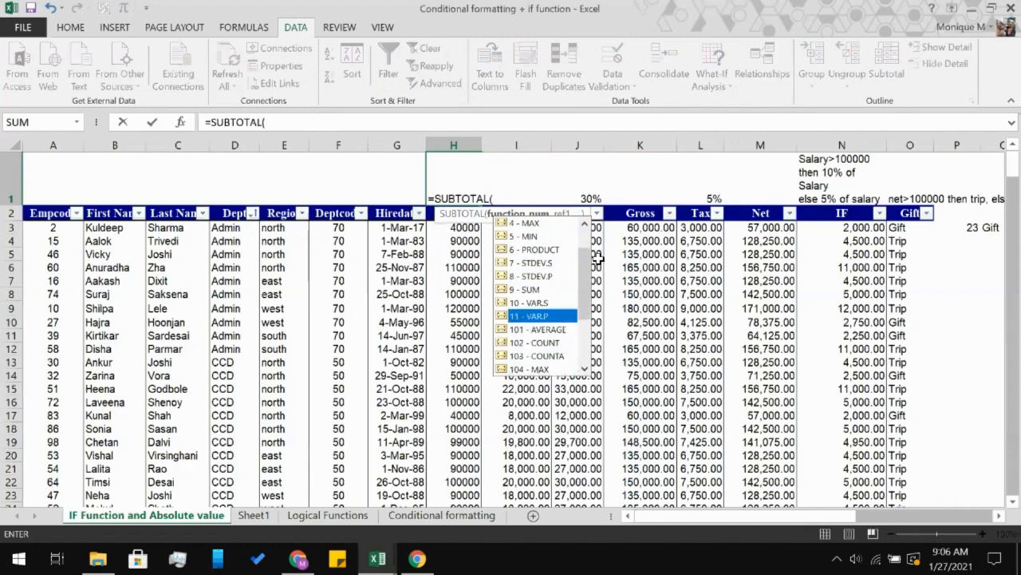
{"action": "key", "text": "Up"}
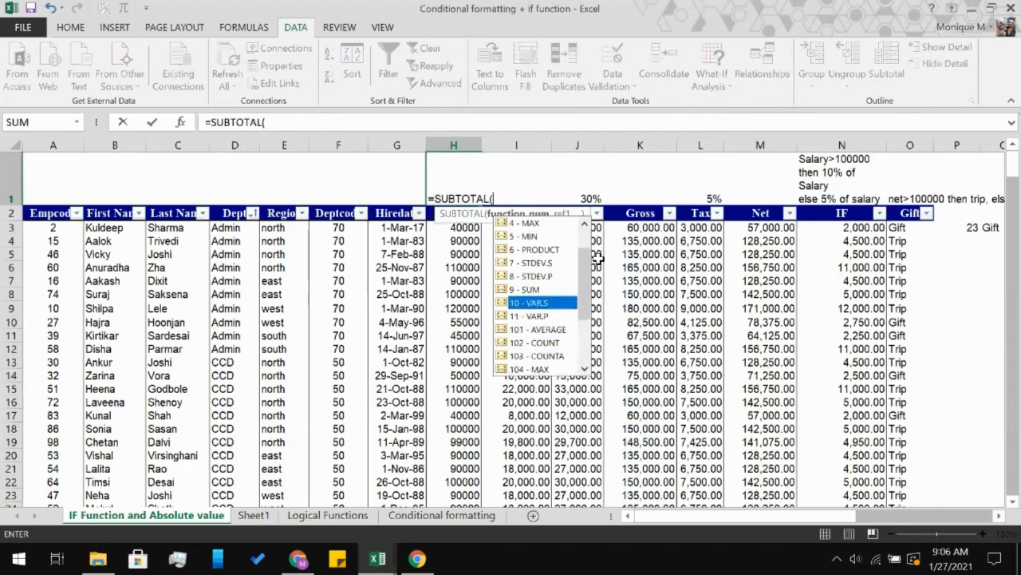
{"action": "key", "text": "Up"}
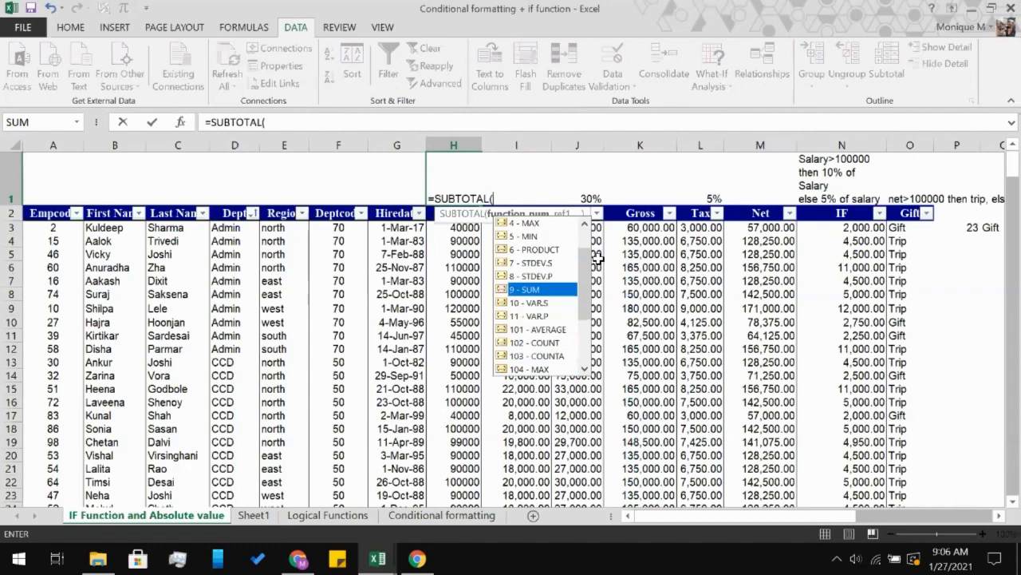
{"action": "key", "text": "Return"}
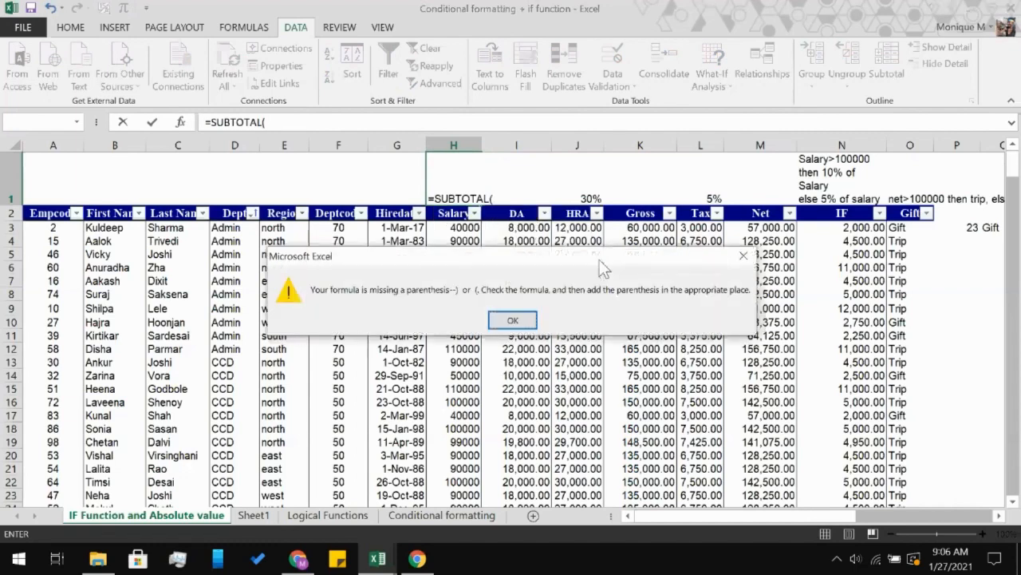
{"action": "left_click", "coordinate": [512, 320]}
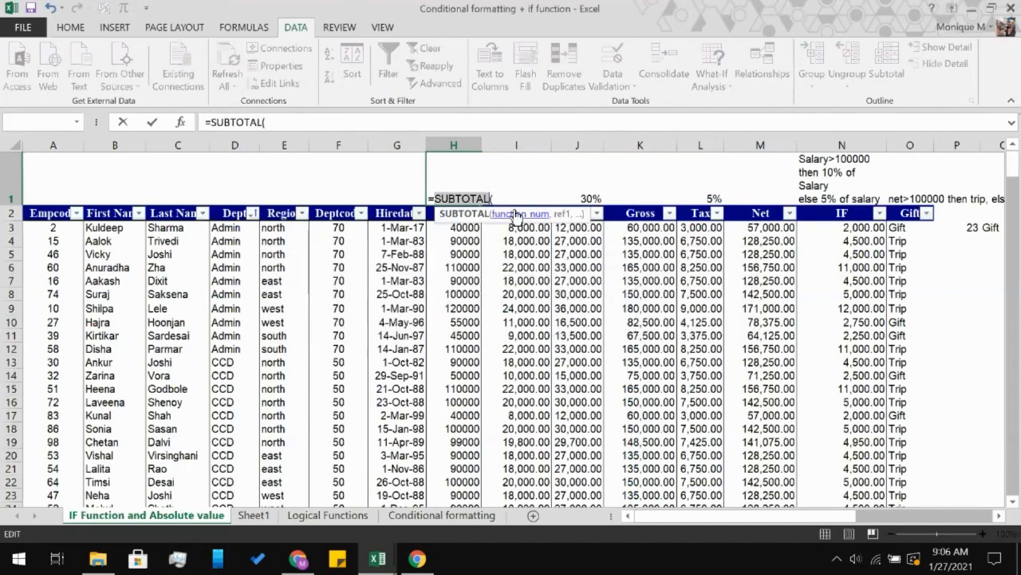
- Enter 9 (SUM) as the function number in the H1 formula and continue to the reference argument
{"action": "type", "text": "9"}
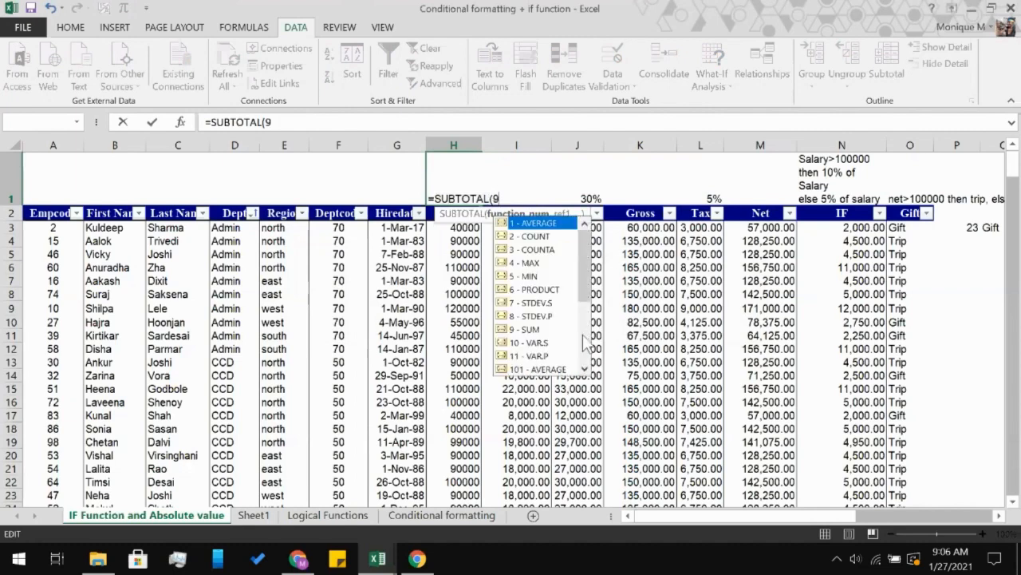
{"action": "double_click", "coordinate": [521, 331]}
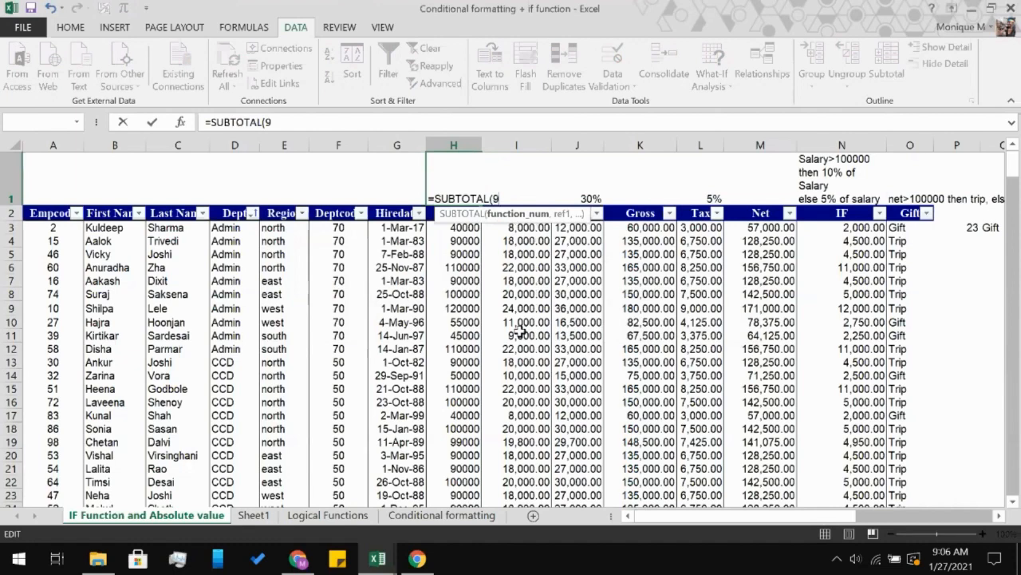
{"action": "type", "text": ","}
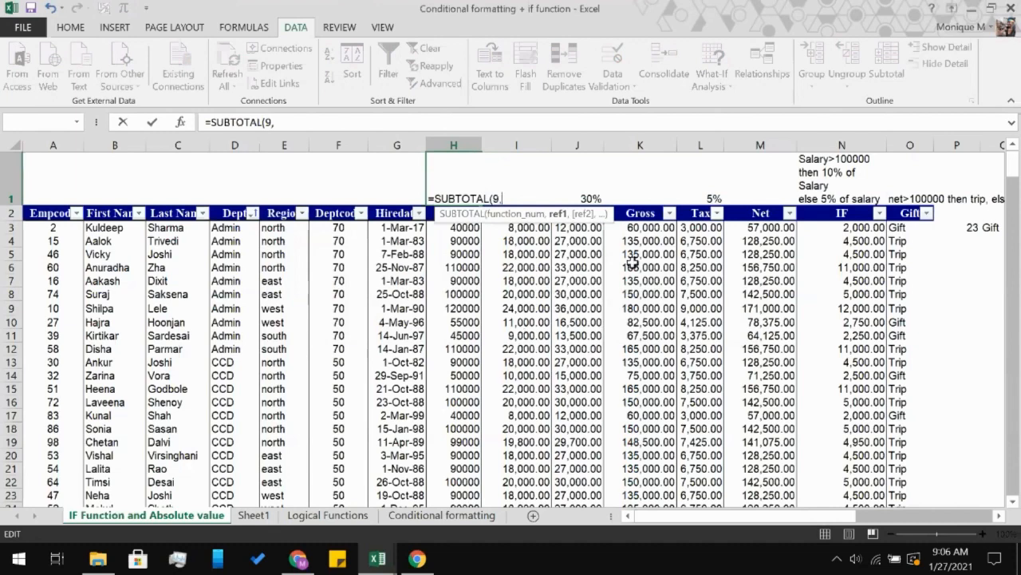
- Complete the H1 SUBTOTAL formula with the Salary range H3:H102 as its reference and reselect the cell
{"action": "scroll", "coordinate": [563, 335], "scroll_direction": "down", "scroll_amount": 1}
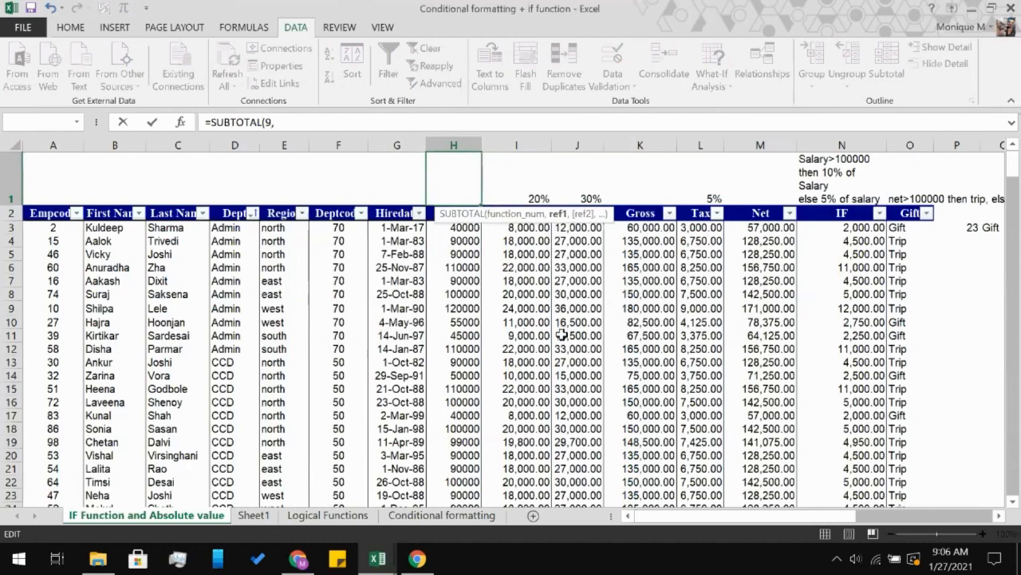
{"action": "scroll", "coordinate": [563, 335], "scroll_direction": "down", "scroll_amount": 1}
{"action": "scroll", "coordinate": [448, 246], "scroll_direction": "up", "scroll_amount": 1}
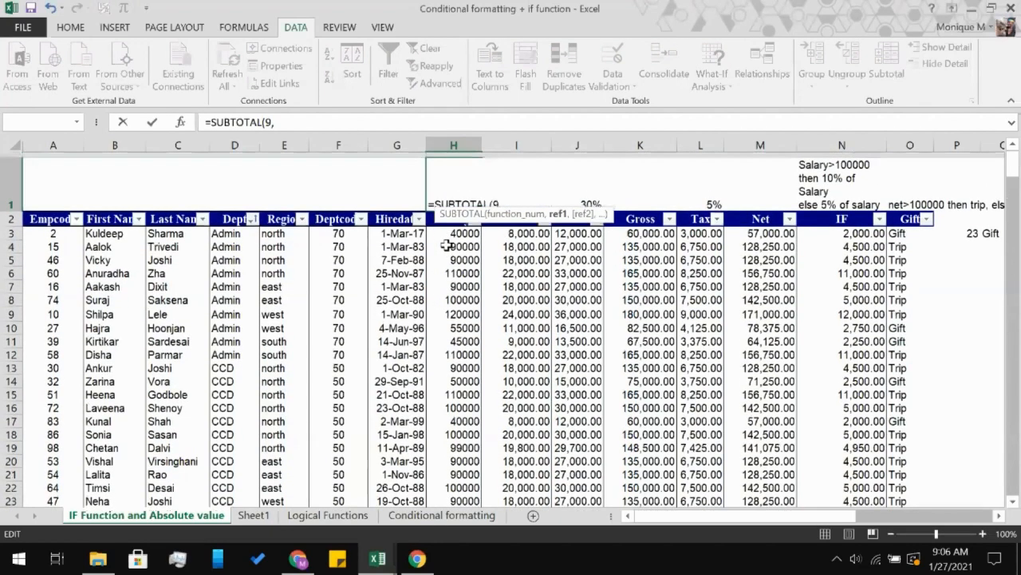
{"action": "scroll", "coordinate": [447, 245], "scroll_direction": "down", "scroll_amount": 1}
{"action": "left_click", "coordinate": [438, 228]}
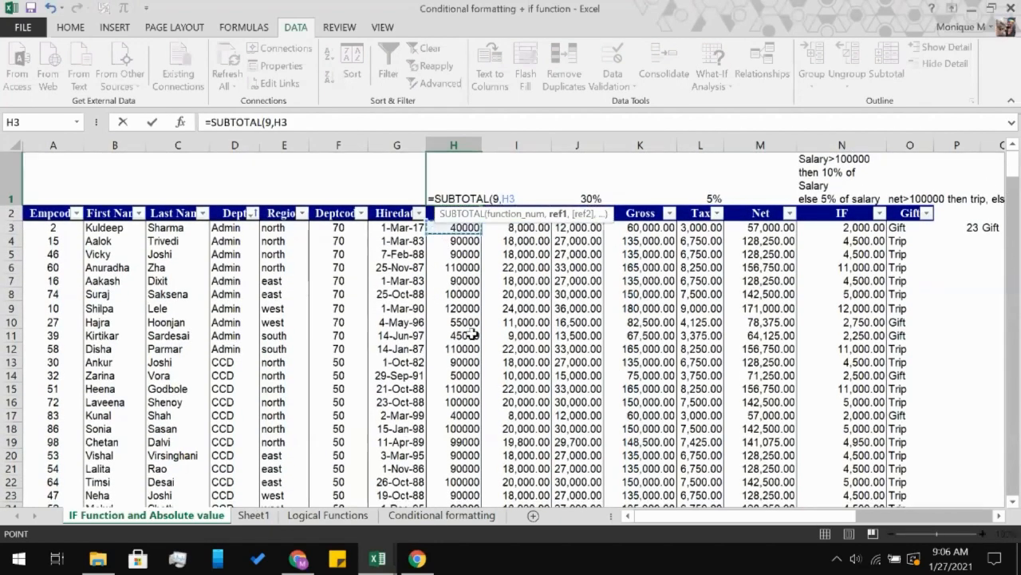
{"action": "scroll", "coordinate": [472, 335], "scroll_direction": "down", "scroll_amount": 15}
{"action": "scroll", "coordinate": [474, 303], "scroll_direction": "down", "scroll_amount": 3}
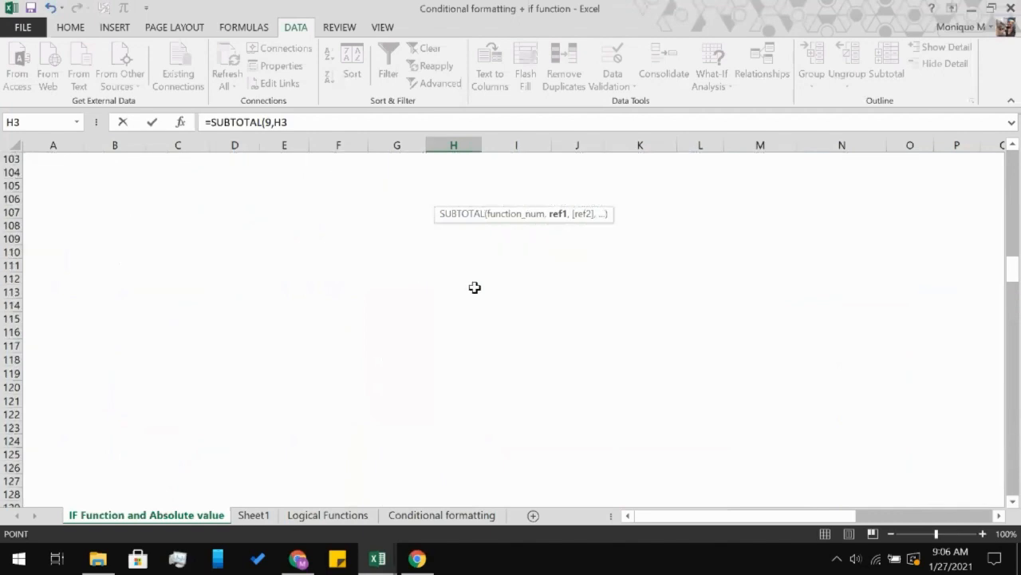
{"action": "scroll", "coordinate": [449, 383], "scroll_direction": "up", "scroll_amount": 6}
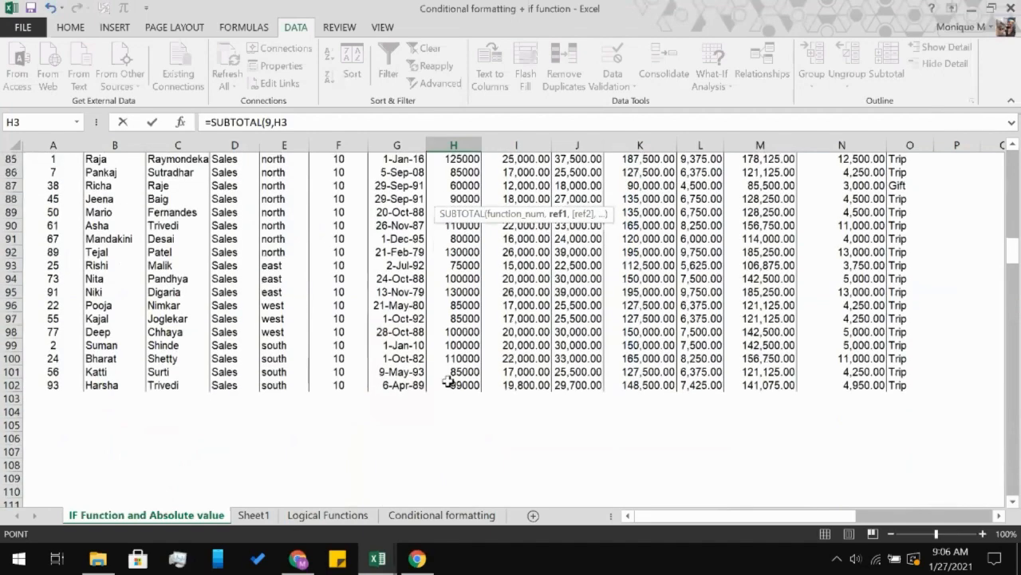
{"action": "left_click", "coordinate": [449, 383], "text": "shift"}
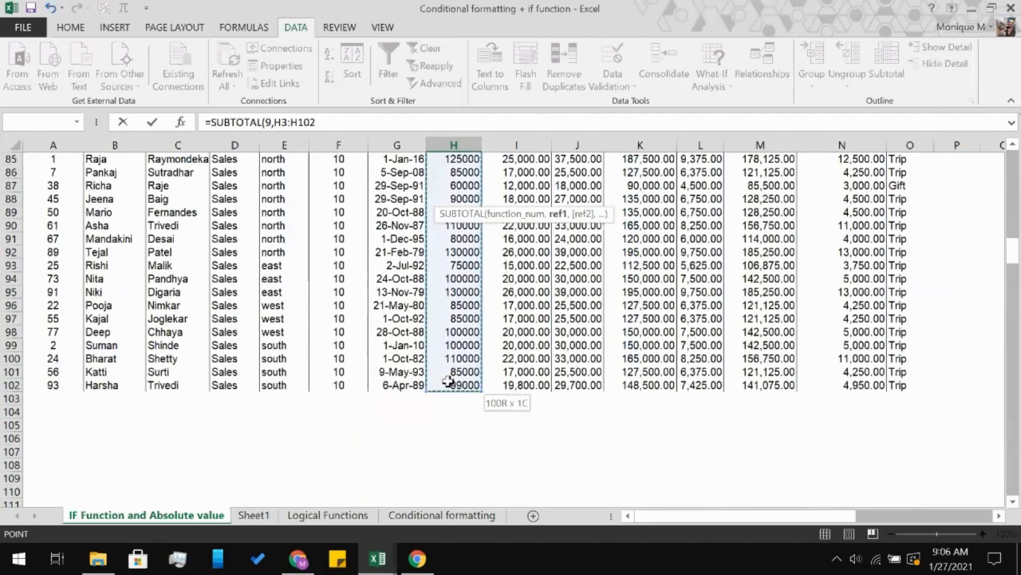
{"action": "key", "text": "Return"}
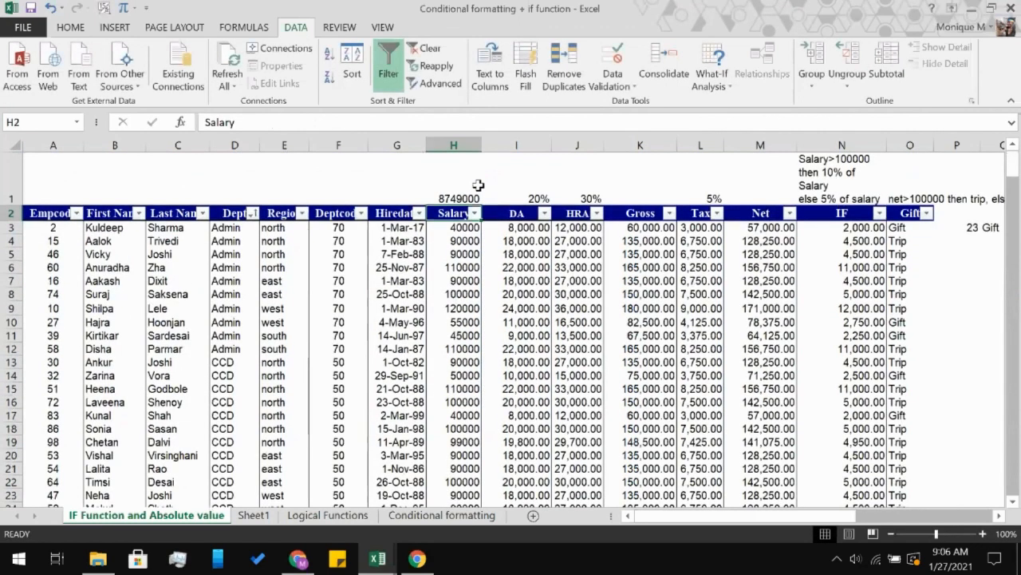
{"action": "left_click", "coordinate": [472, 189]}
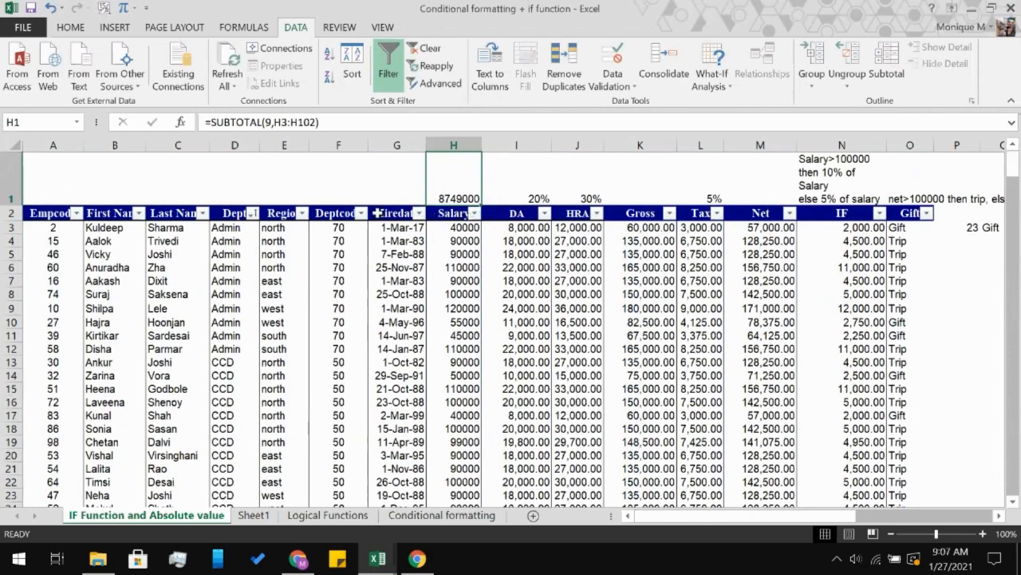
- Filter the Dept column to show only Sales
{"action": "left_click", "coordinate": [252, 213]}
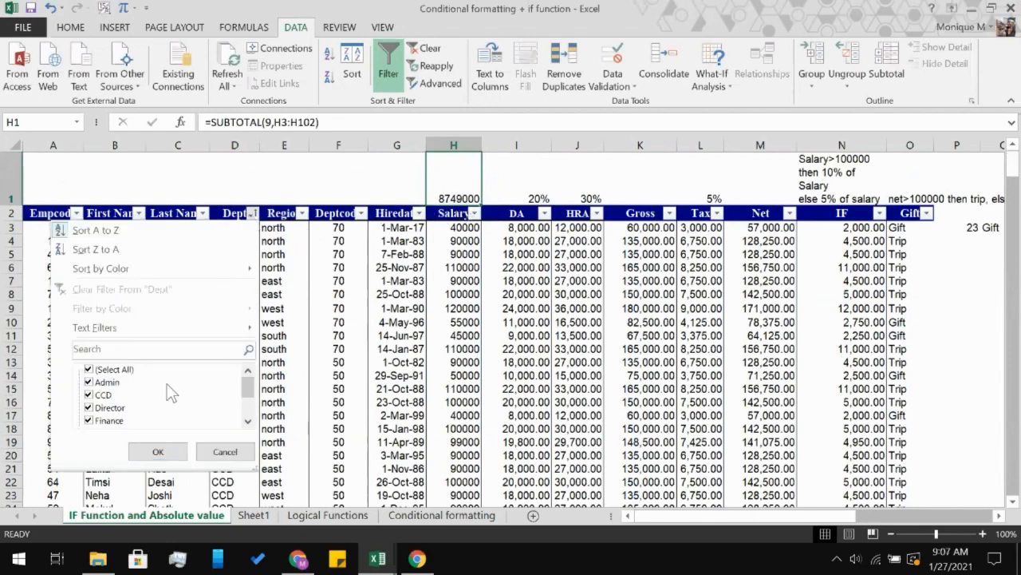
{"action": "left_click", "coordinate": [132, 370]}
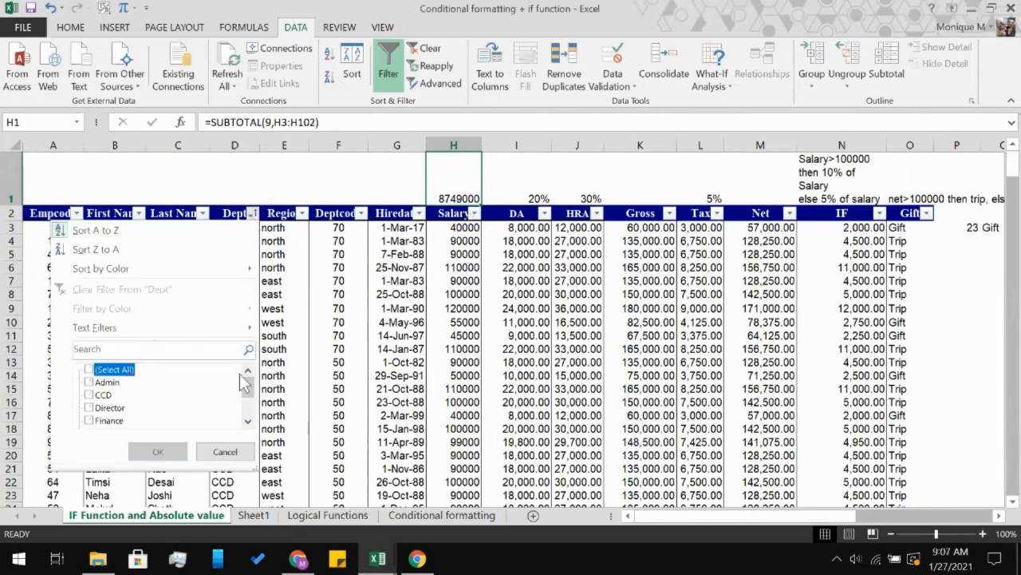
{"action": "left_click_drag", "start_coordinate": [249, 391], "coordinate": [250, 410]}
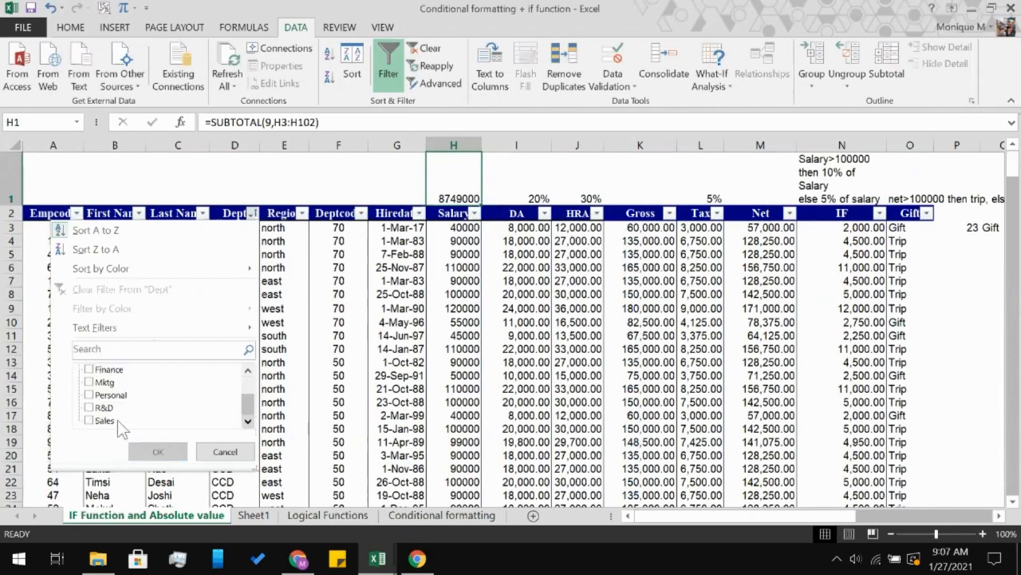
{"action": "left_click", "coordinate": [89, 420]}
{"action": "left_click", "coordinate": [168, 452]}
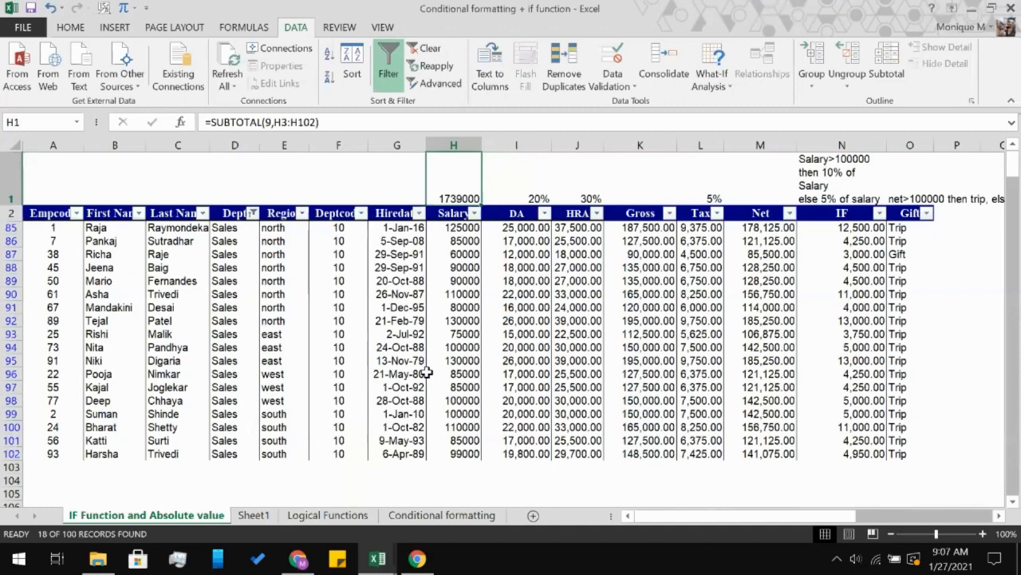
- Restore all departments in the Dept column filter
{"action": "left_click", "coordinate": [252, 213]}
{"action": "left_click", "coordinate": [103, 370]}
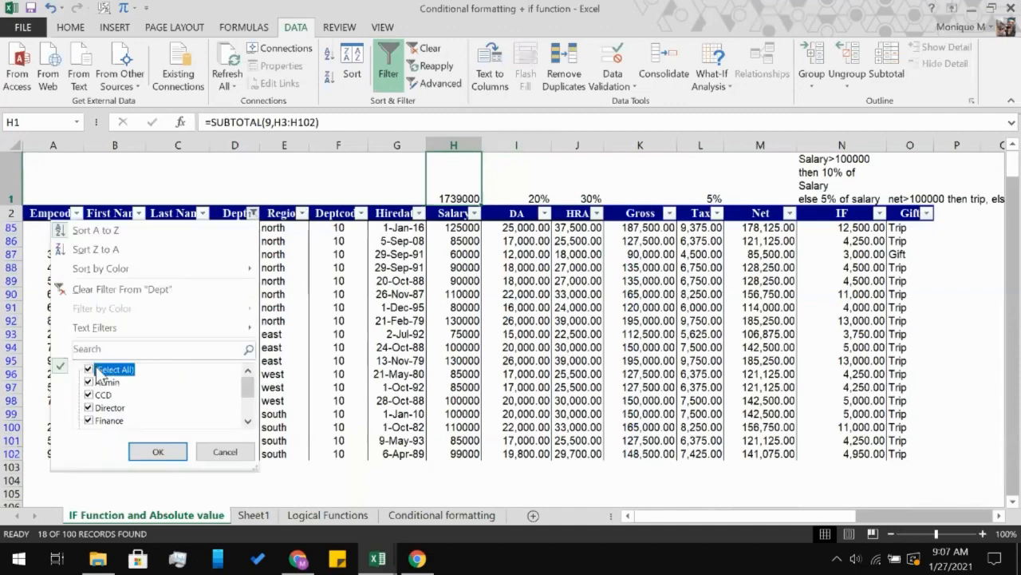
{"action": "left_click", "coordinate": [160, 451]}
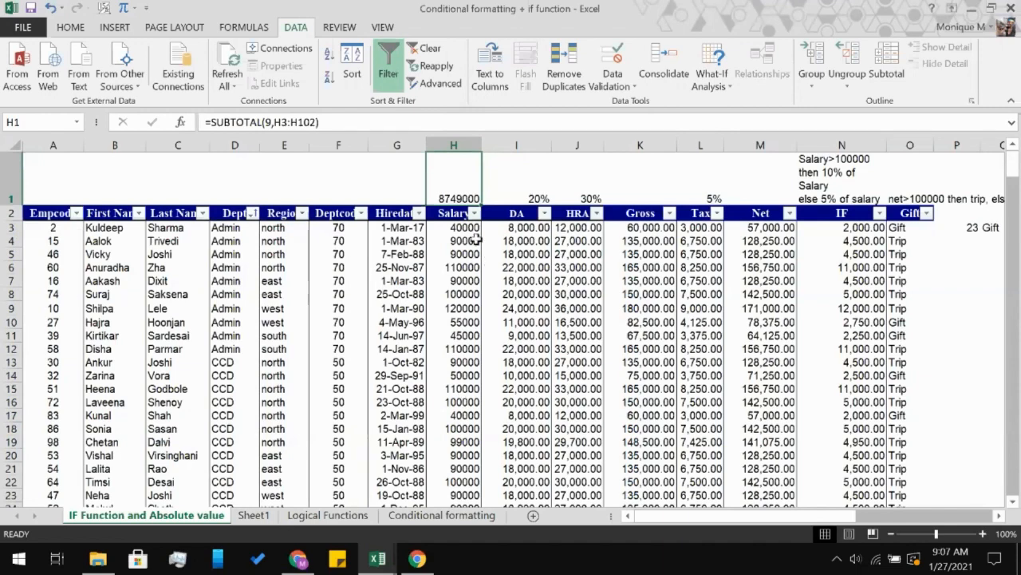
- Filter the Salary column to values greater than 40000 and look through the filtered rows
{"action": "left_click", "coordinate": [475, 214]}
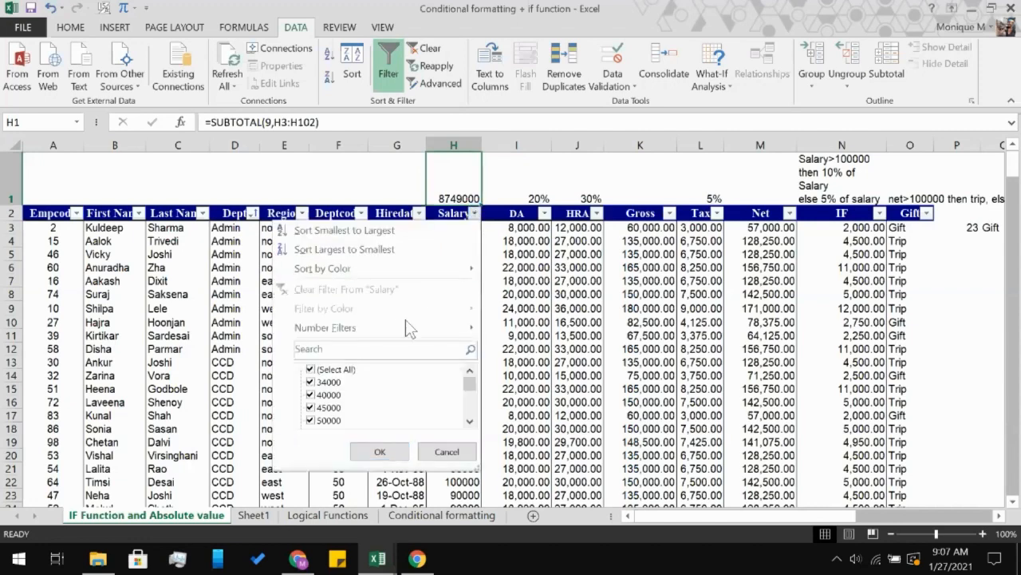
{"action": "mouse_move", "coordinate": [407, 331]}
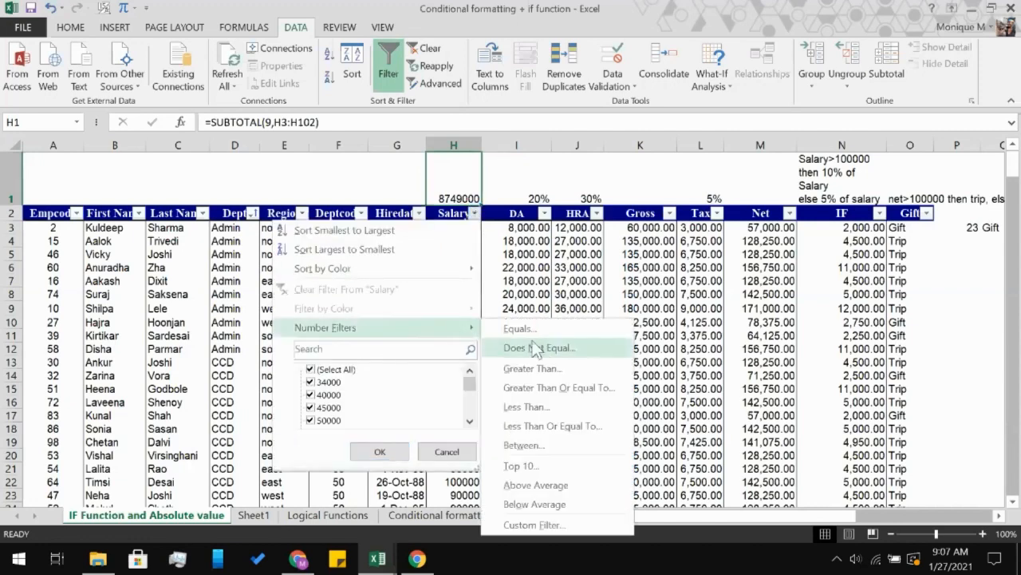
{"action": "left_click", "coordinate": [547, 375]}
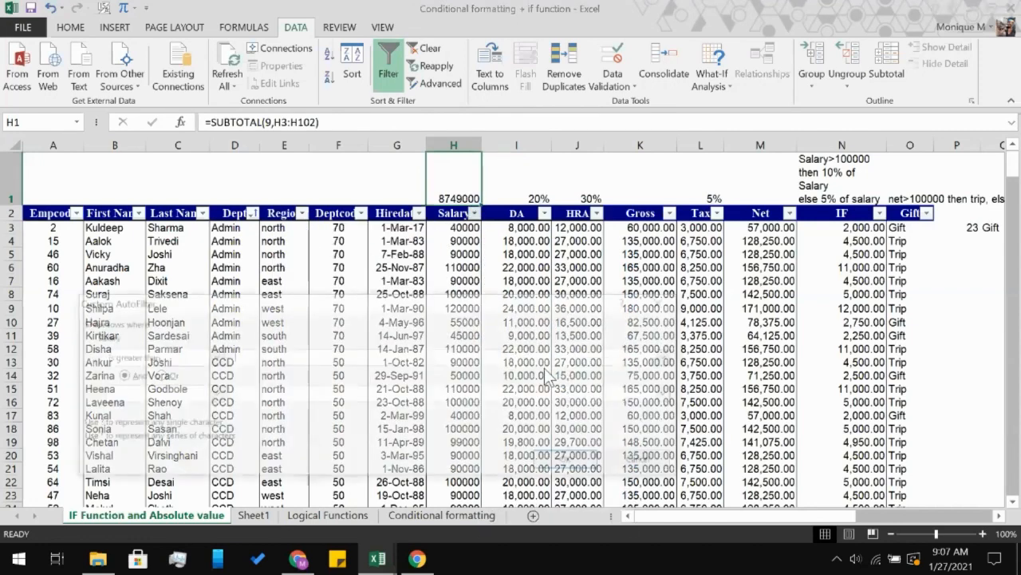
{"action": "type", "text": "40000"}
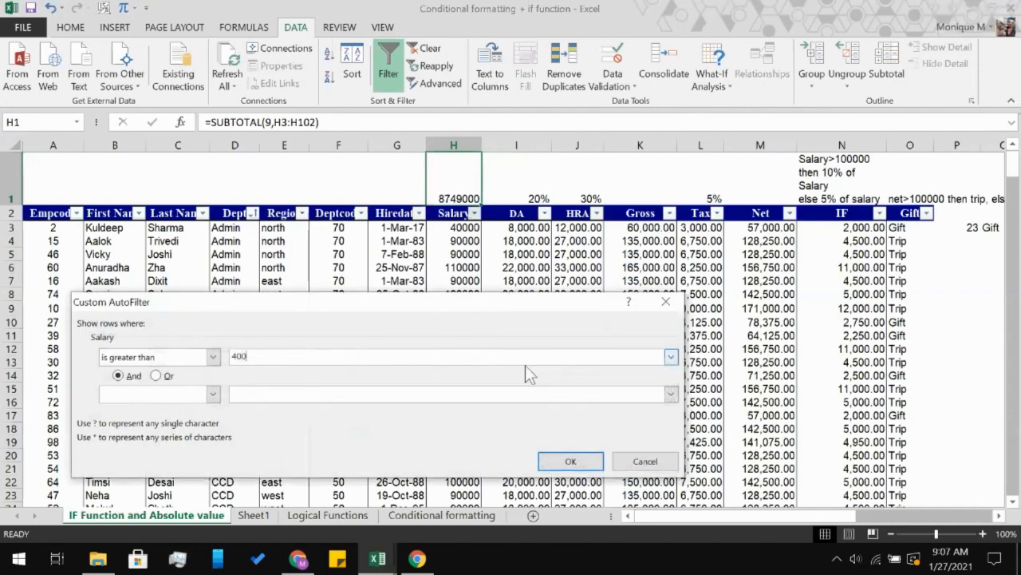
{"action": "left_click", "coordinate": [569, 461]}
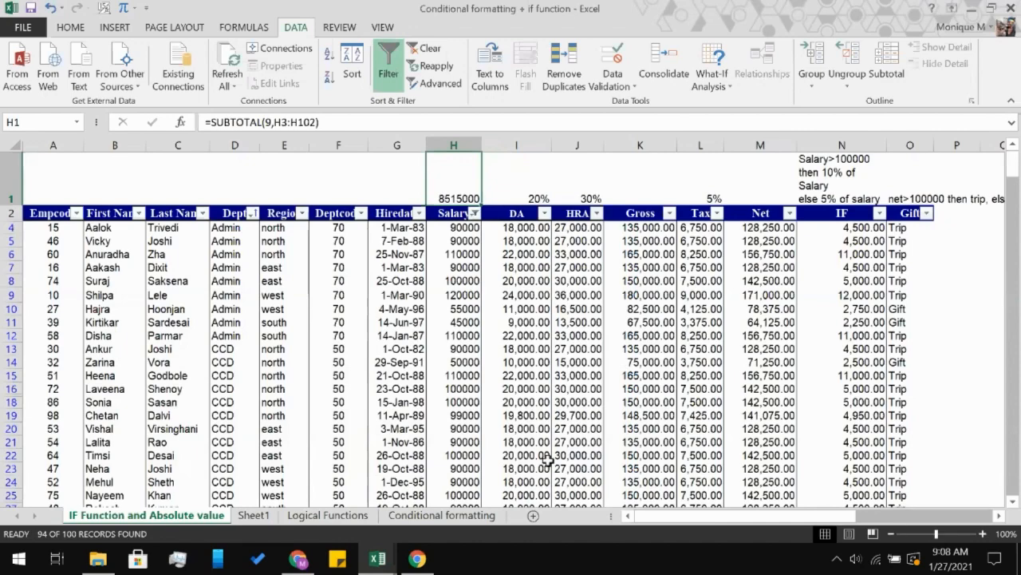
{"action": "scroll", "coordinate": [438, 341], "scroll_direction": "down", "scroll_amount": 7}
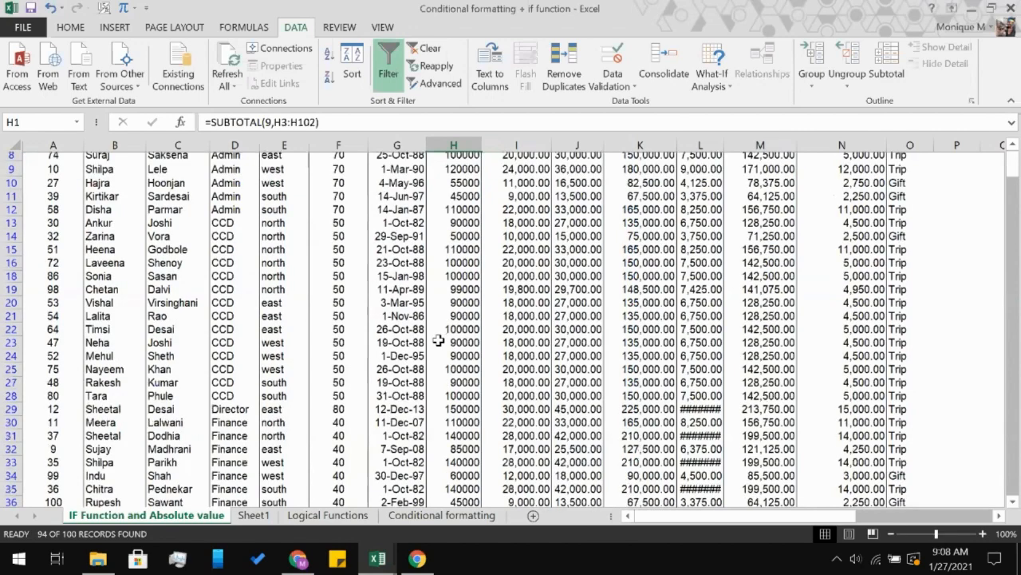
{"action": "scroll", "coordinate": [438, 341], "scroll_direction": "up", "scroll_amount": 1}
{"action": "scroll", "coordinate": [438, 340], "scroll_direction": "up", "scroll_amount": 7}
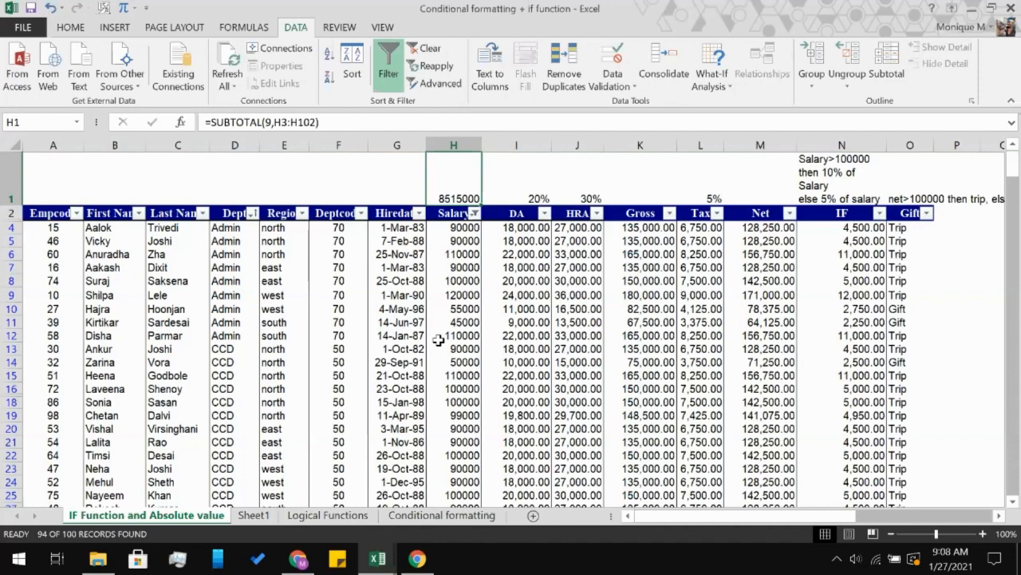
- Reset the Salary column filter so that all salaries are selected
{"action": "left_click", "coordinate": [475, 214]}
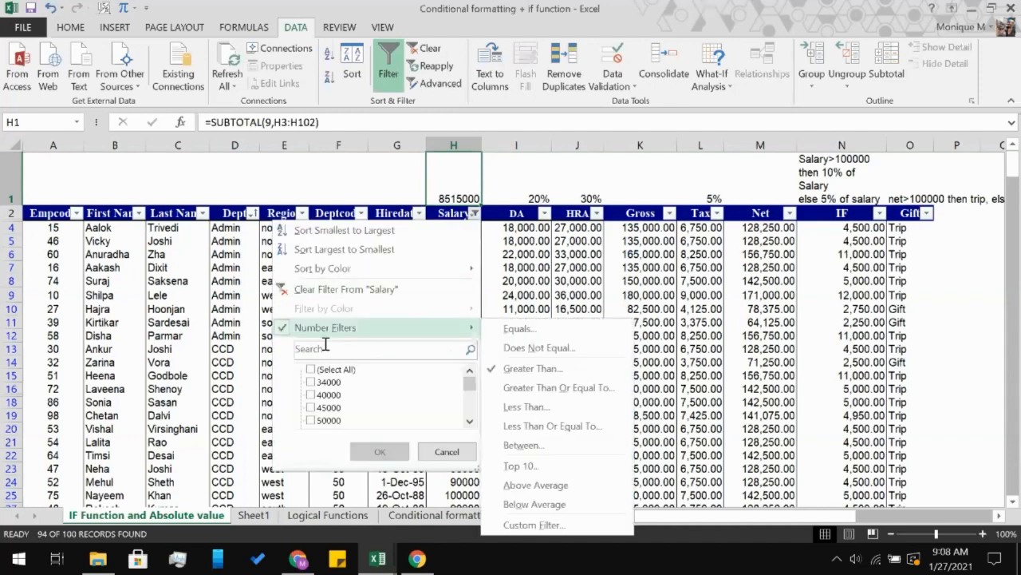
{"action": "left_click", "coordinate": [295, 328]}
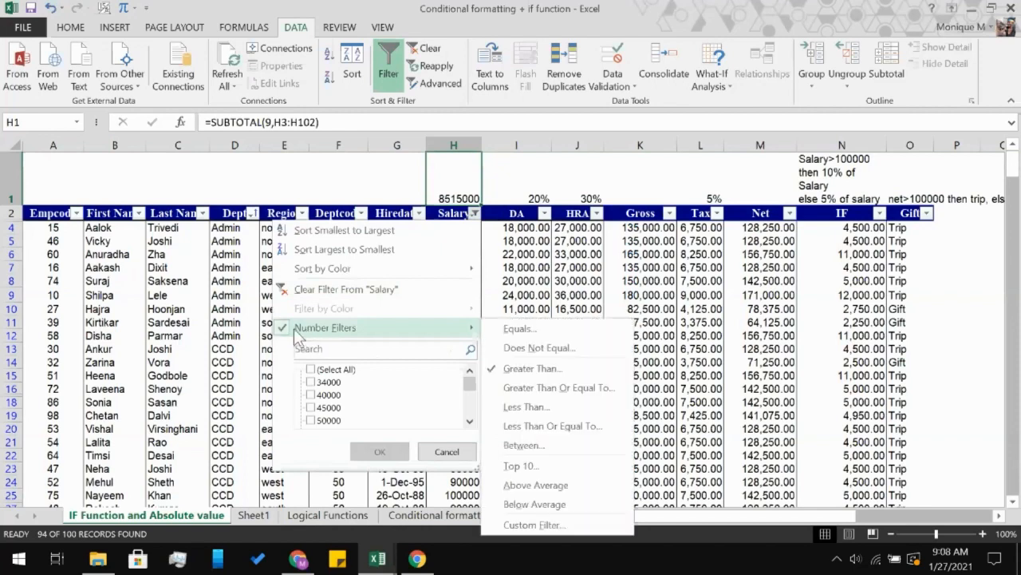
{"action": "left_click", "coordinate": [313, 369]}
{"action": "left_click", "coordinate": [376, 452]}
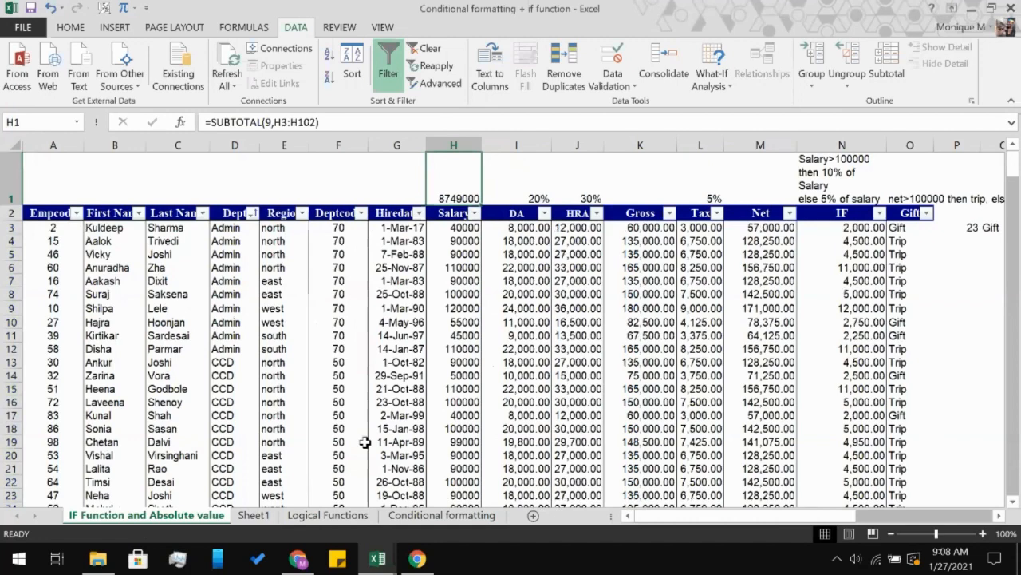
- Enter a SUBTOTAL formula in B1, above the First Name header, with function 2 (COUNT) over B3:B102
{"action": "left_click", "coordinate": [139, 213]}
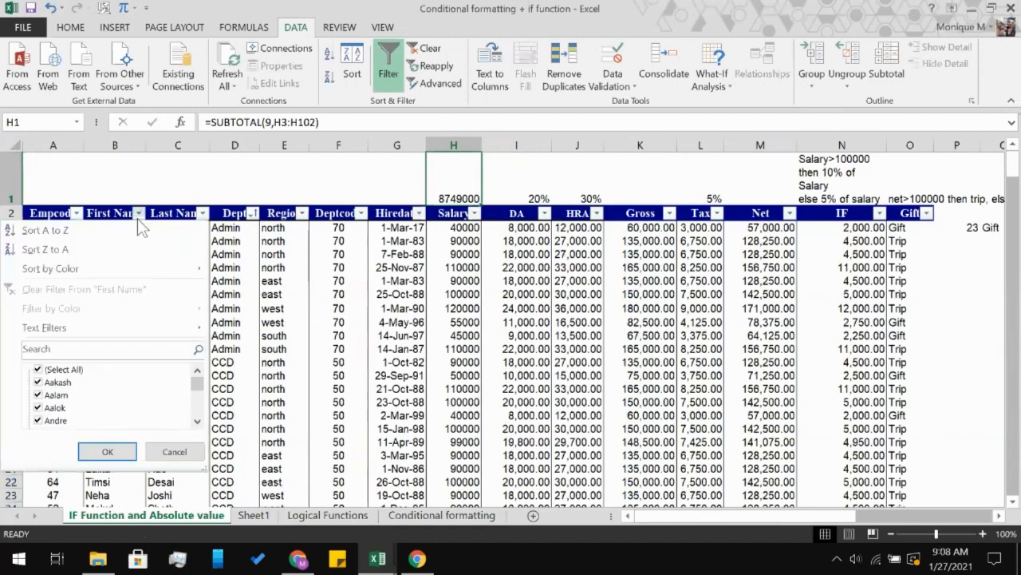
{"action": "left_click", "coordinate": [126, 187]}
{"action": "left_click", "coordinate": [125, 188]}
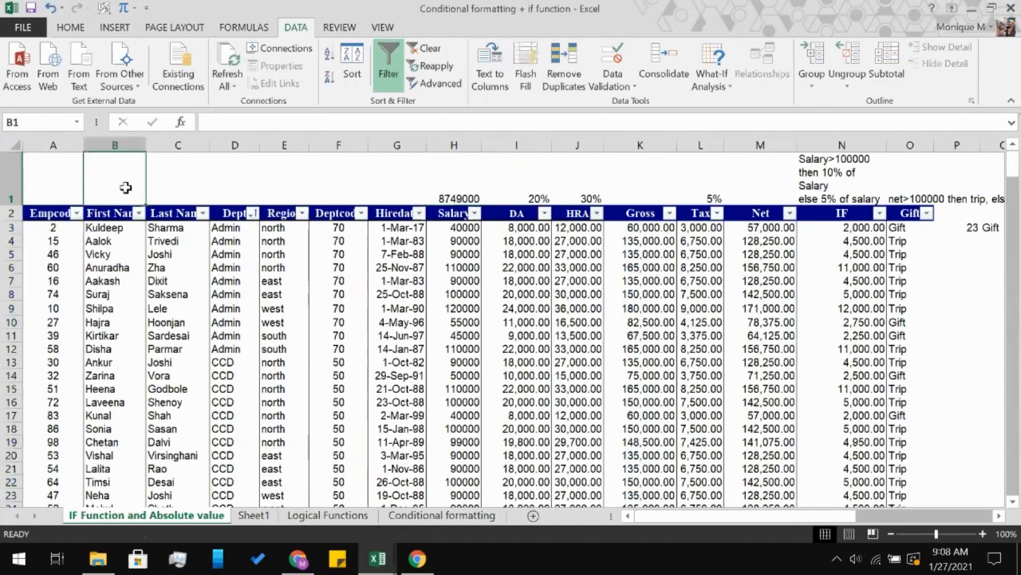
{"action": "type", "text": "=su"}
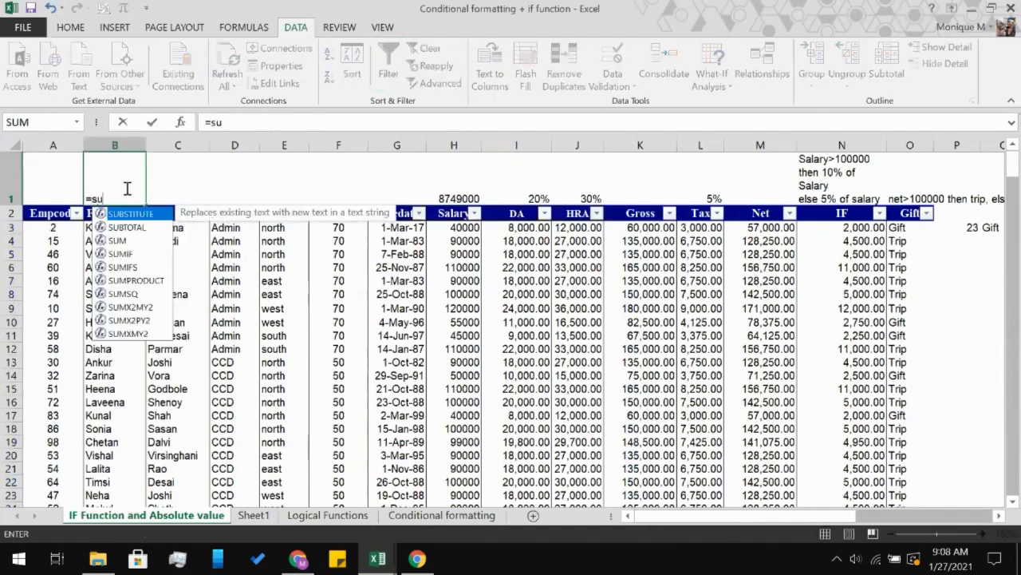
{"action": "key", "text": "Down"}
{"action": "key", "text": "Tab"}
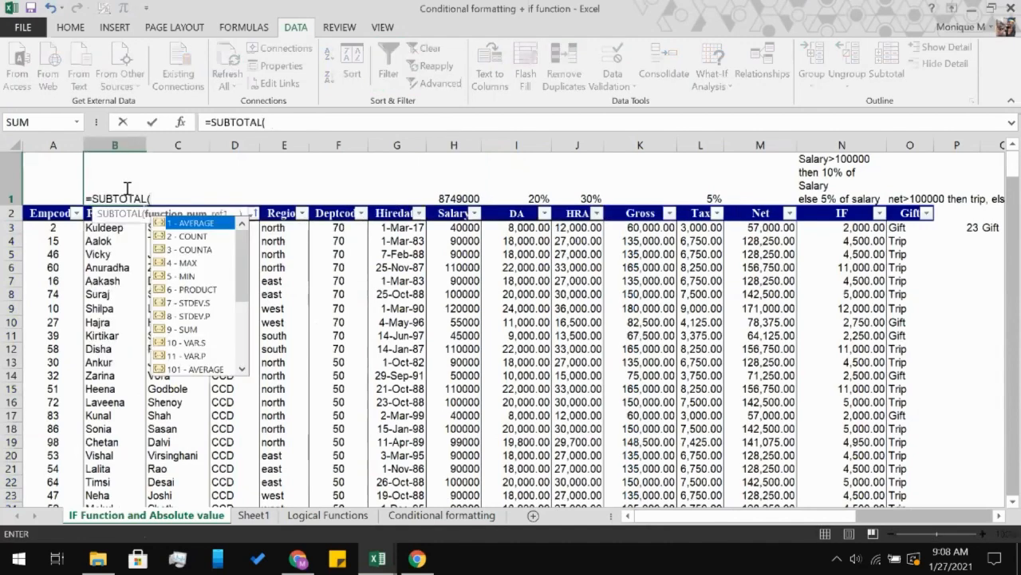
{"action": "type", "text": "2,"}
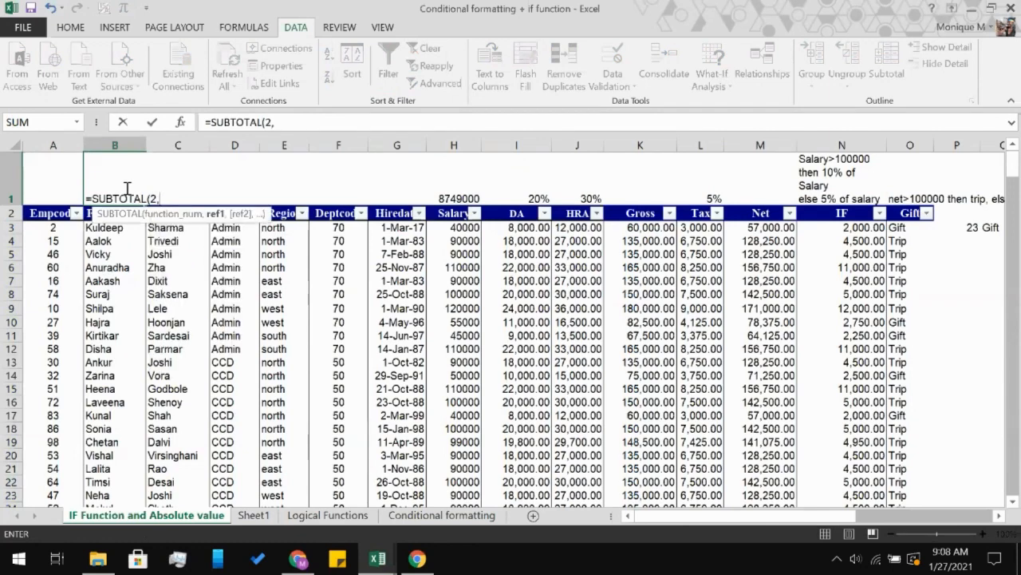
{"action": "left_click", "coordinate": [89, 229]}
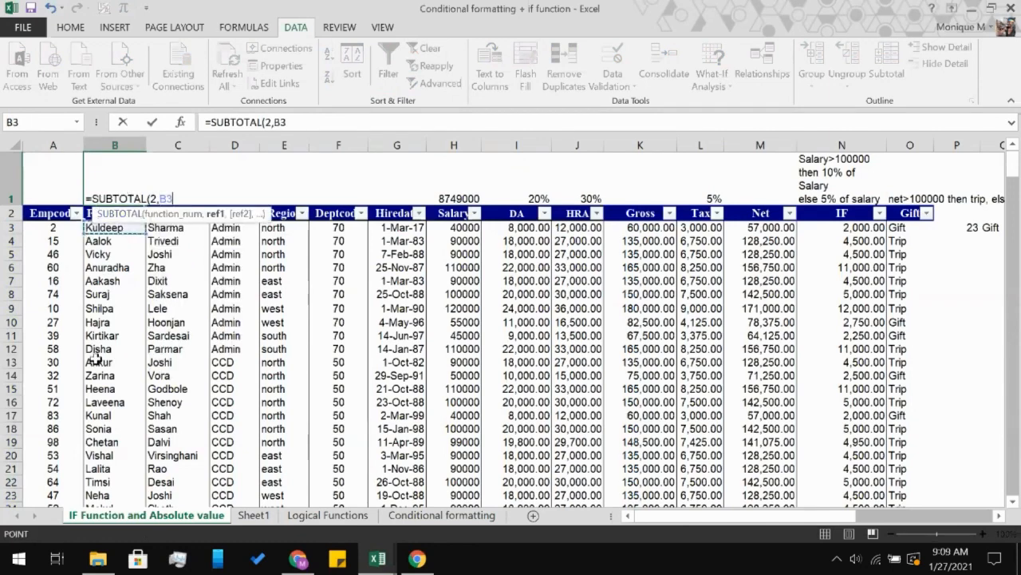
{"action": "scroll", "coordinate": [94, 359], "scroll_direction": "down", "scroll_amount": 20}
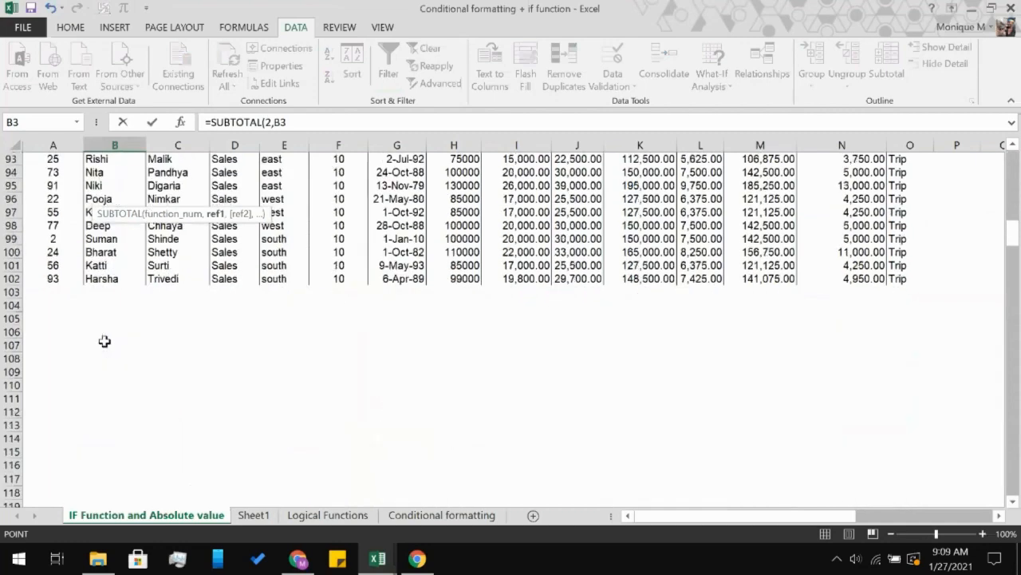
{"action": "left_click", "coordinate": [105, 276], "text": "shift"}
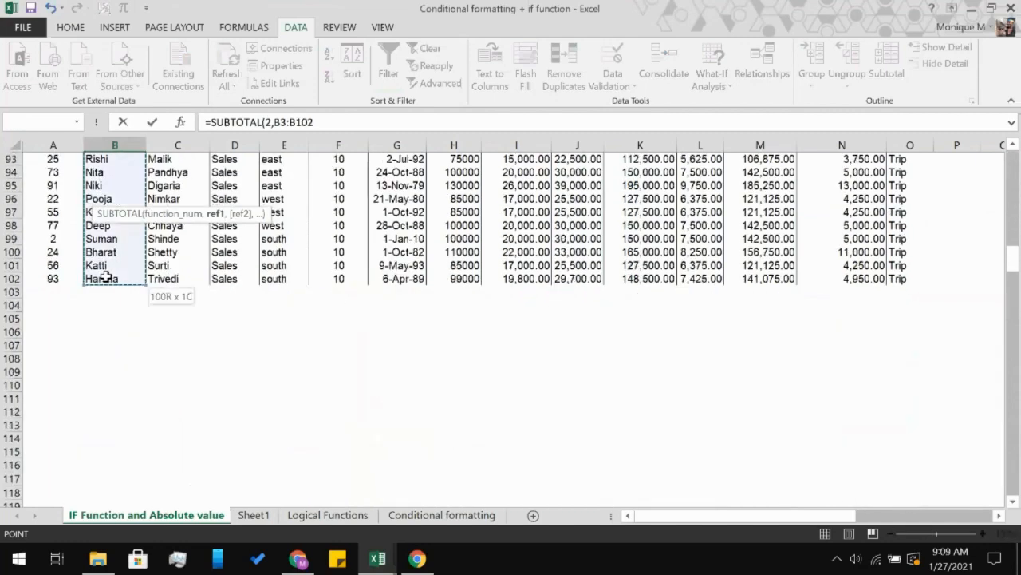
{"action": "key", "text": "Return"}
{"action": "scroll", "coordinate": [119, 239], "scroll_direction": "up", "scroll_amount": 1}
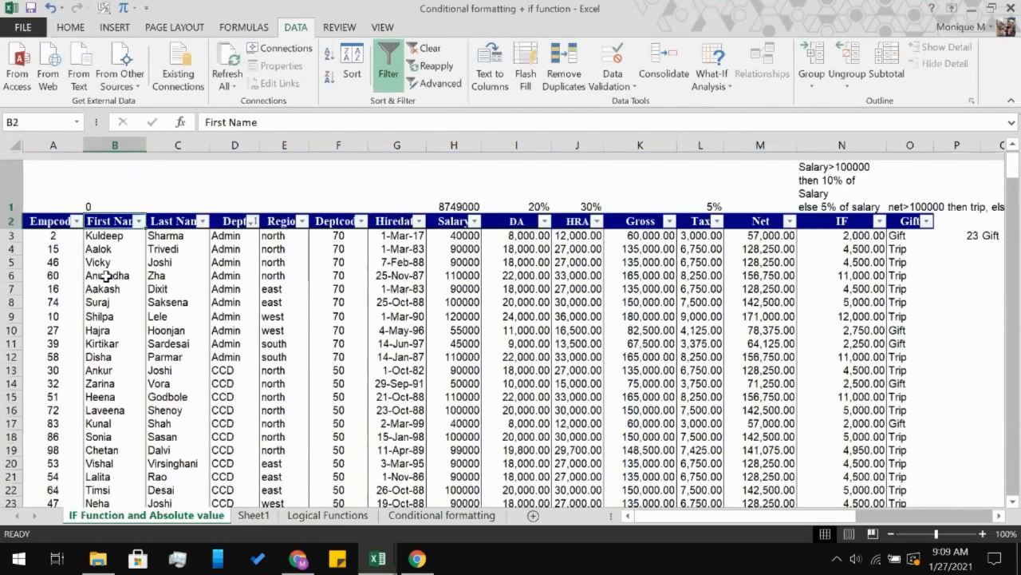
- Change the function number of the SUBTOTAL formula in B1 to 3 (COUNTA), keeping the range B3:B102
{"action": "left_click", "coordinate": [106, 196]}
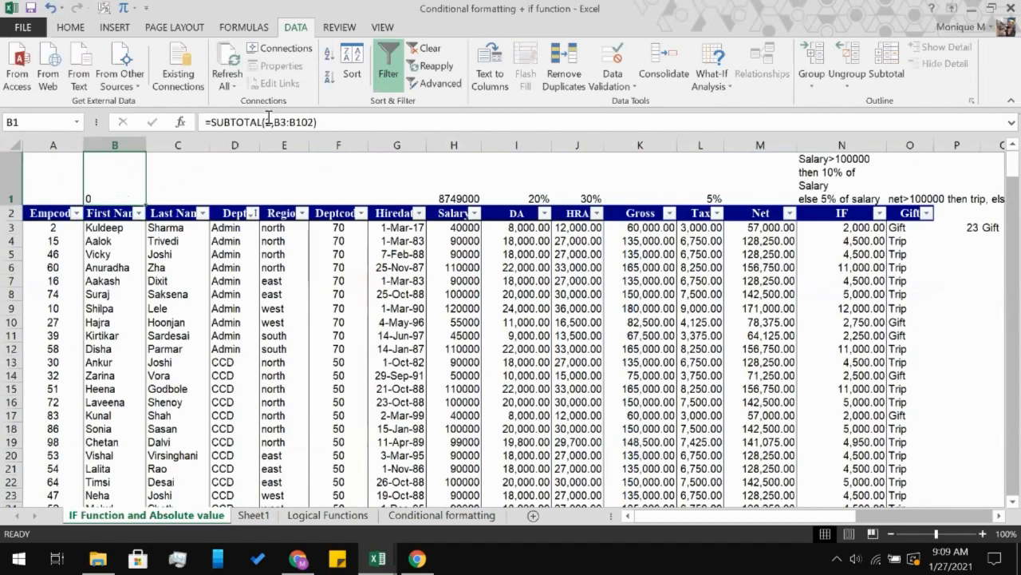
{"action": "left_click", "coordinate": [271, 121]}
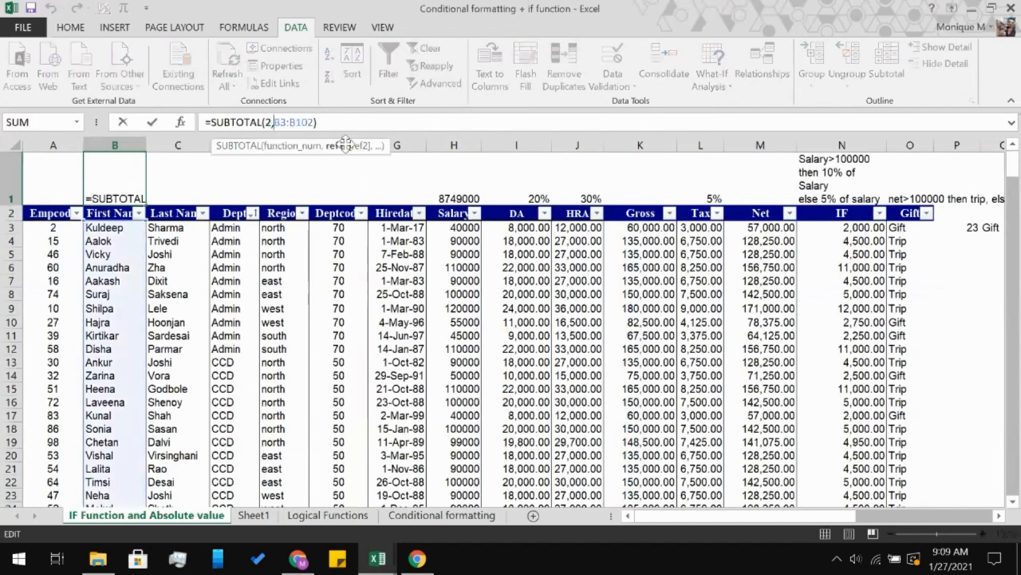
{"action": "key", "text": "BackSpace"}
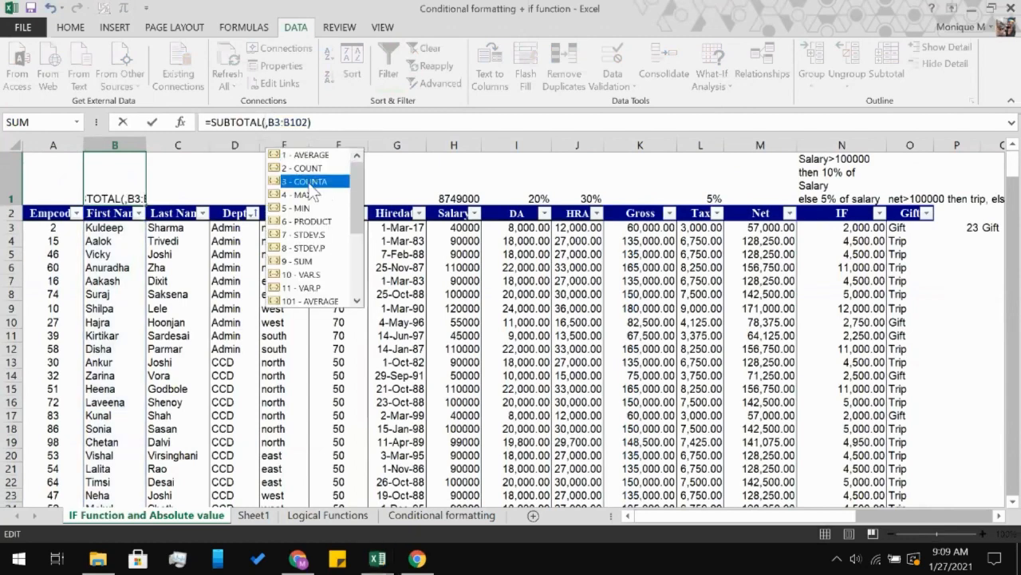
{"action": "key", "text": "Return"}
{"action": "left_click", "coordinate": [105, 191]}
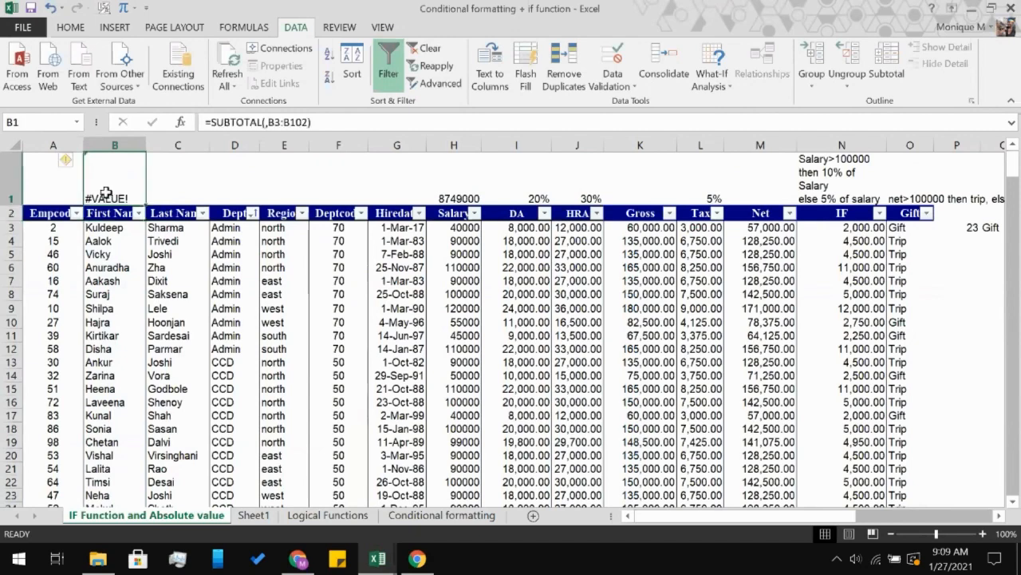
{"action": "left_click", "coordinate": [266, 115]}
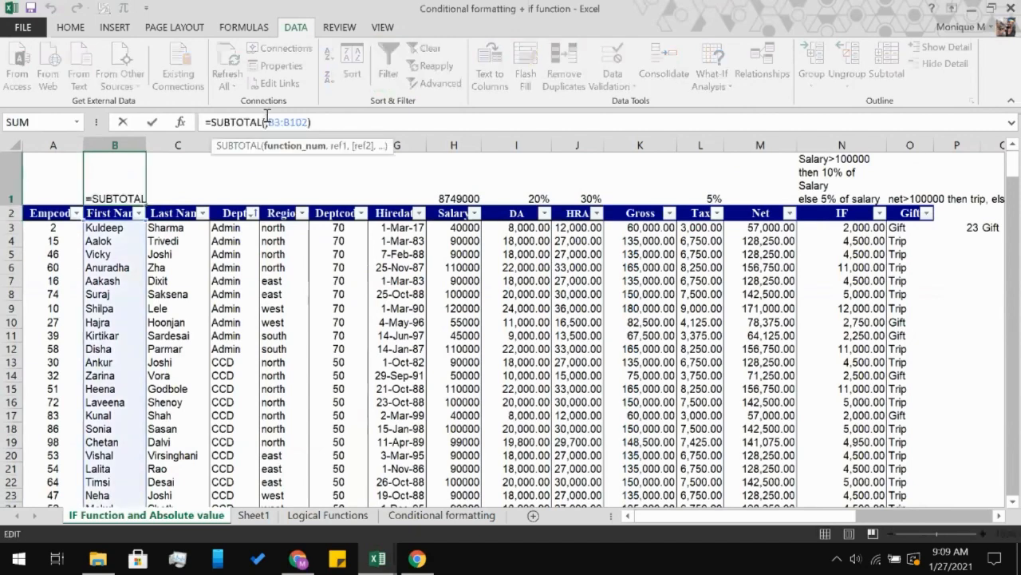
{"action": "type", "text": "3,"}
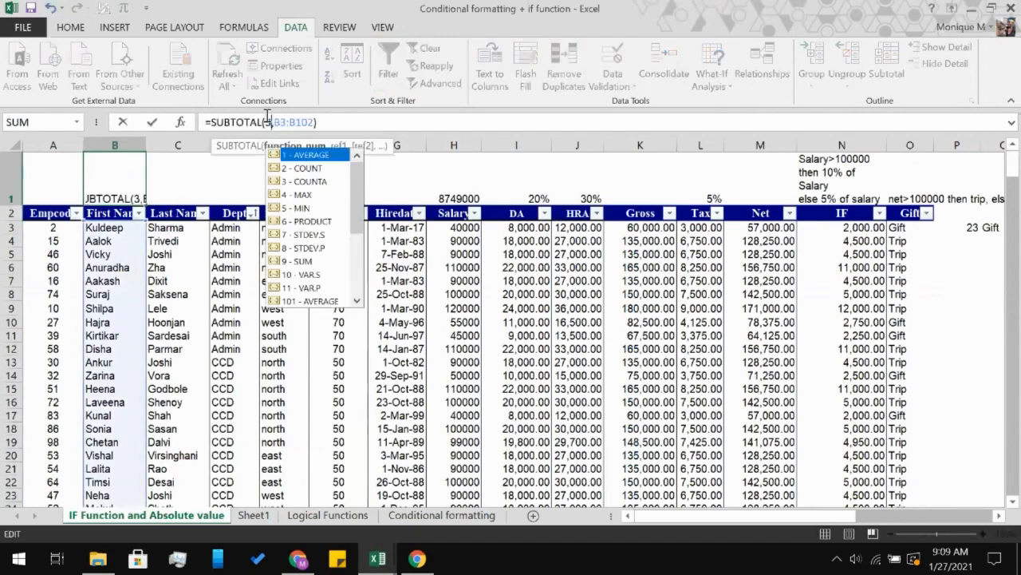
{"action": "key", "text": "Return"}
{"action": "left_click", "coordinate": [195, 183]}
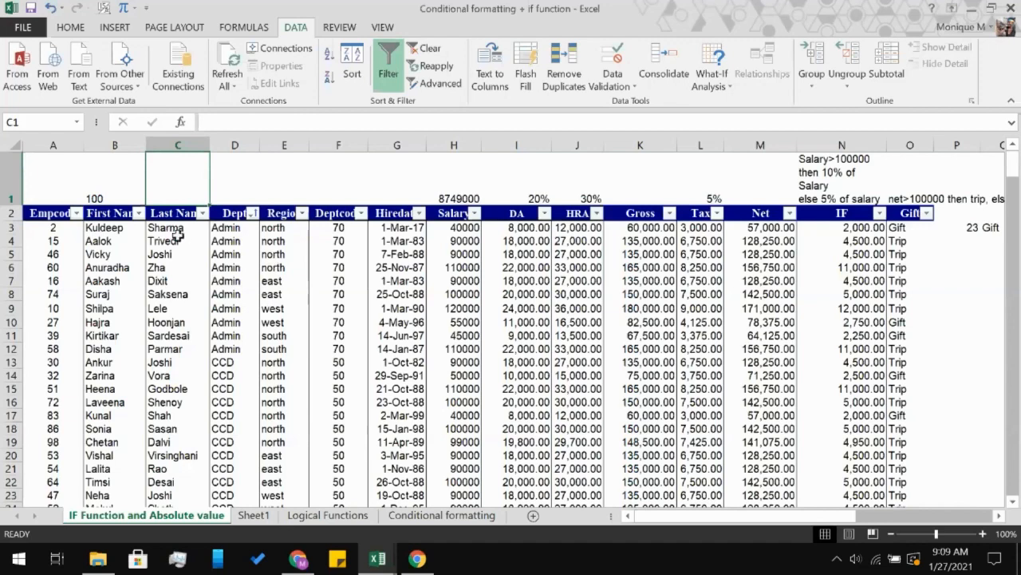
- Filter the Dept column to Admin only and check the SUBTOTAL formulas in H1 and B1
{"action": "left_click", "coordinate": [253, 213]}
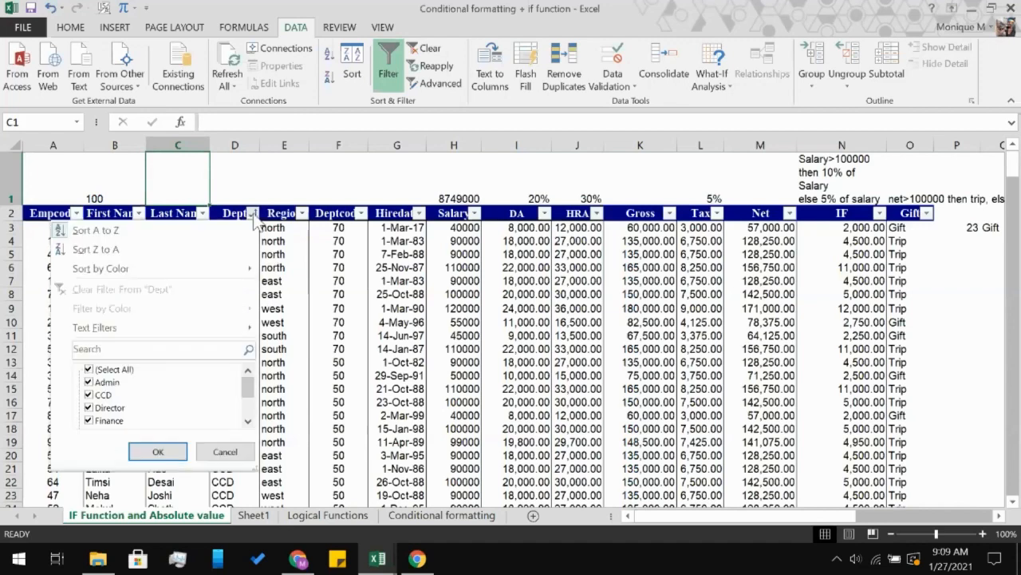
{"action": "left_click", "coordinate": [89, 370]}
{"action": "left_click", "coordinate": [89, 369]}
{"action": "left_click", "coordinate": [89, 382]}
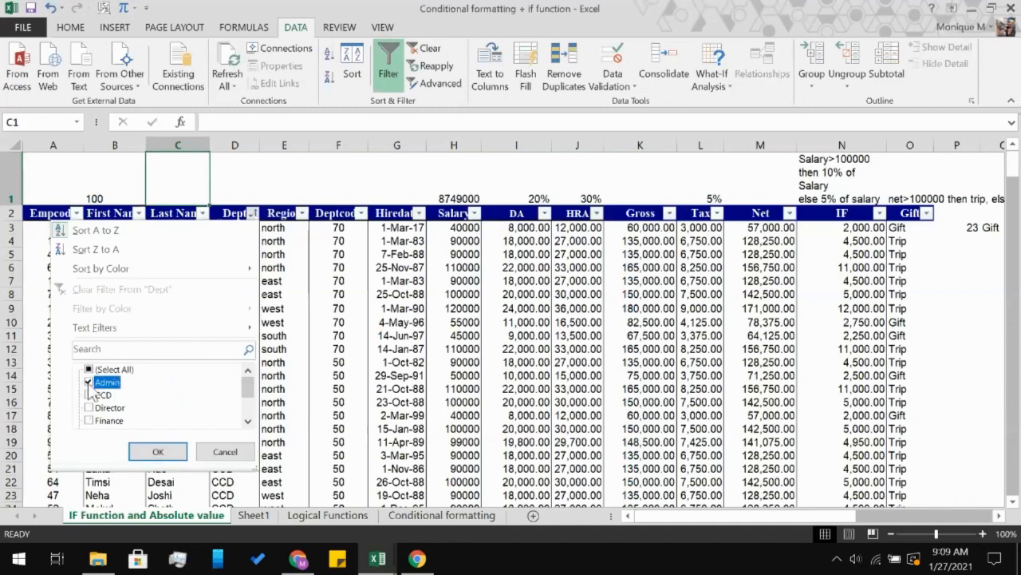
{"action": "left_click", "coordinate": [157, 452]}
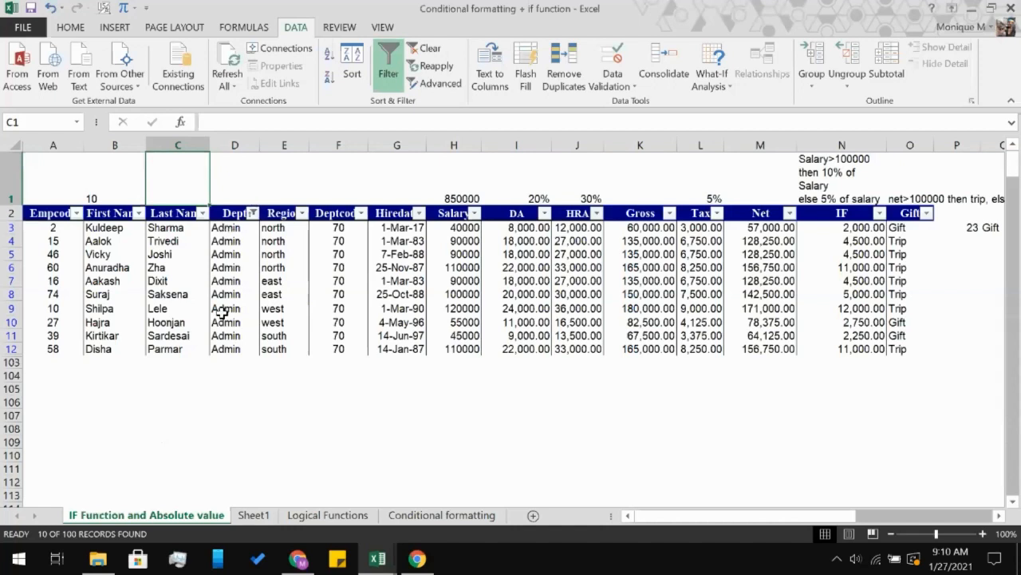
{"action": "left_click", "coordinate": [463, 185]}
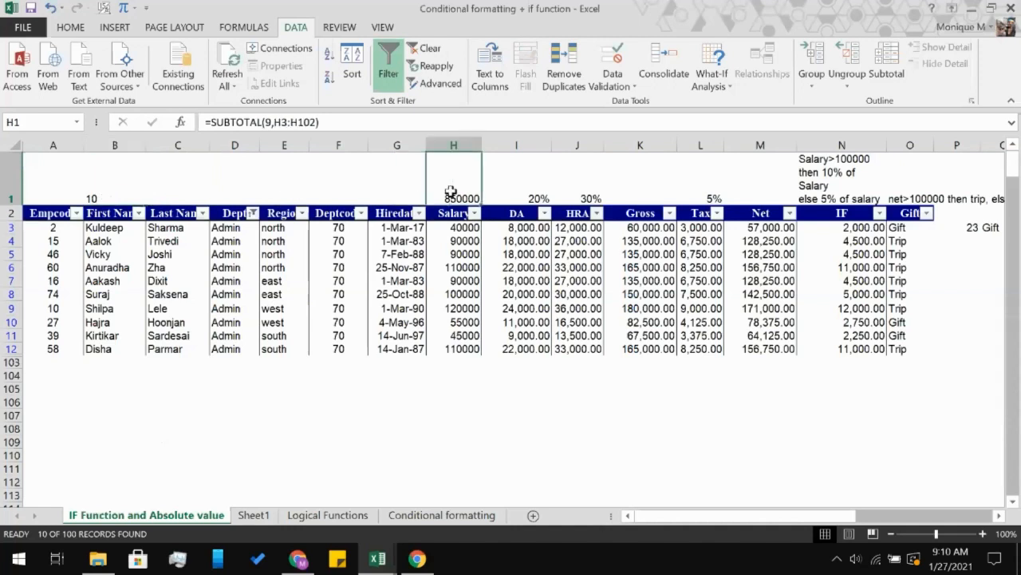
{"action": "left_click", "coordinate": [94, 198]}
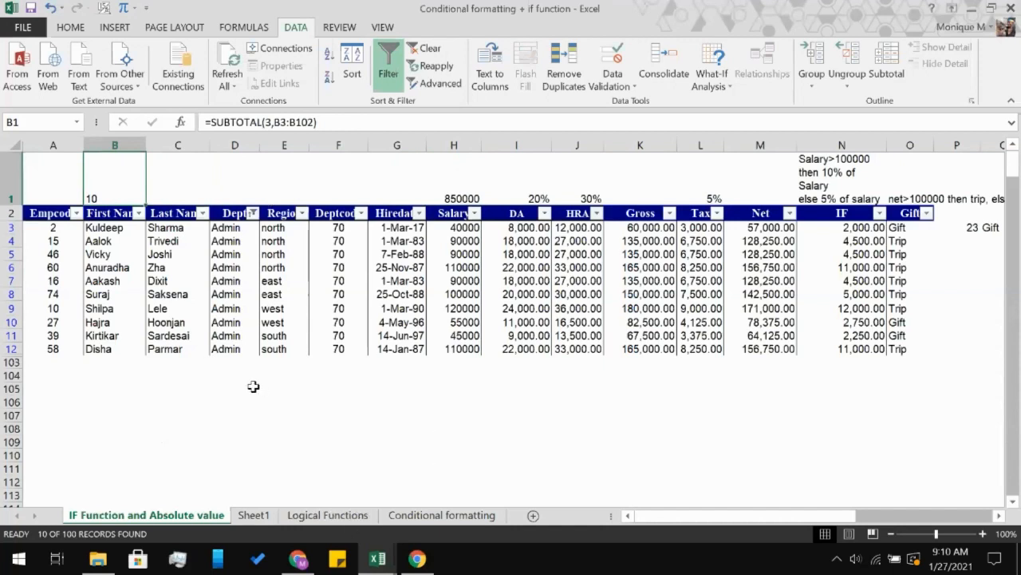
- Switch the Dept column filter to show only the CCD department
{"action": "left_click", "coordinate": [253, 213]}
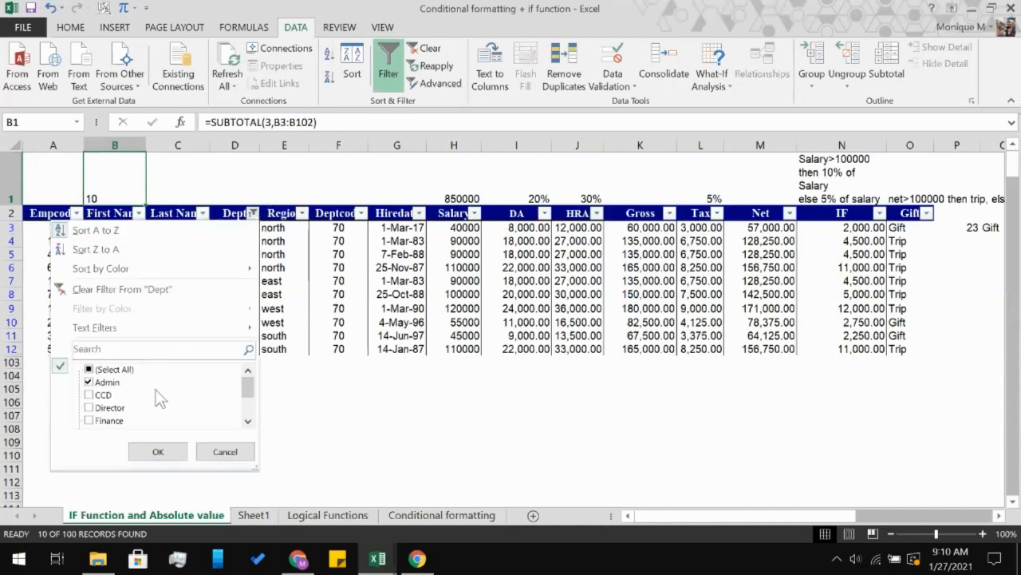
{"action": "left_click", "coordinate": [89, 394]}
{"action": "left_click", "coordinate": [89, 382]}
{"action": "left_click", "coordinate": [153, 450]}
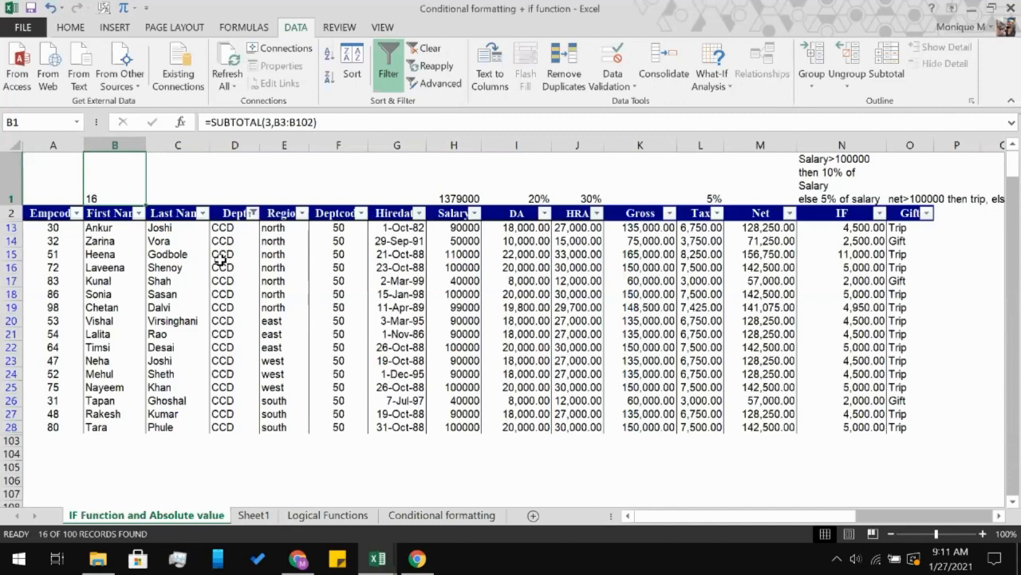
- Clear the filter from the Dept column and look over the full employee list
{"action": "left_click", "coordinate": [252, 214]}
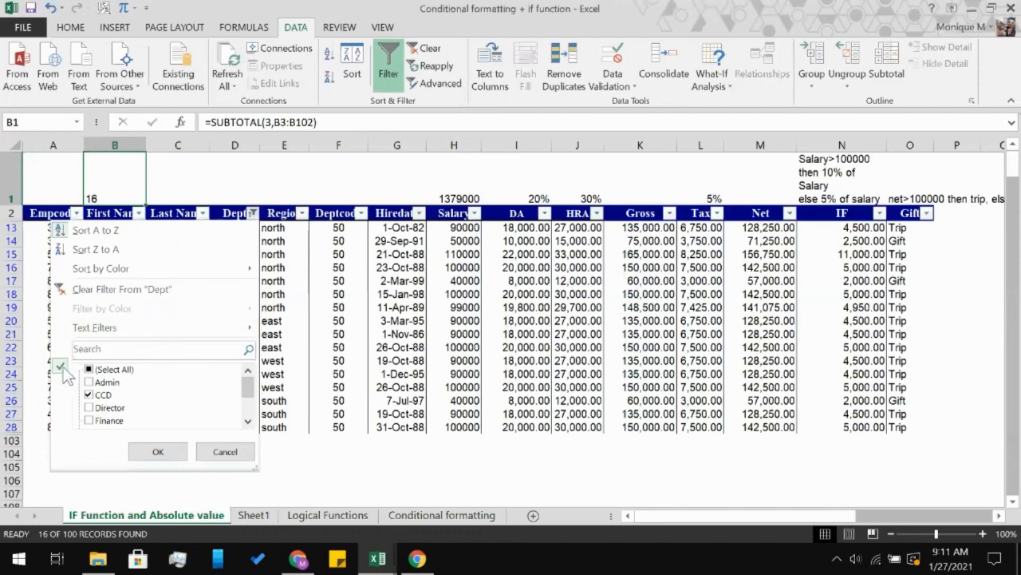
{"action": "left_click", "coordinate": [107, 291]}
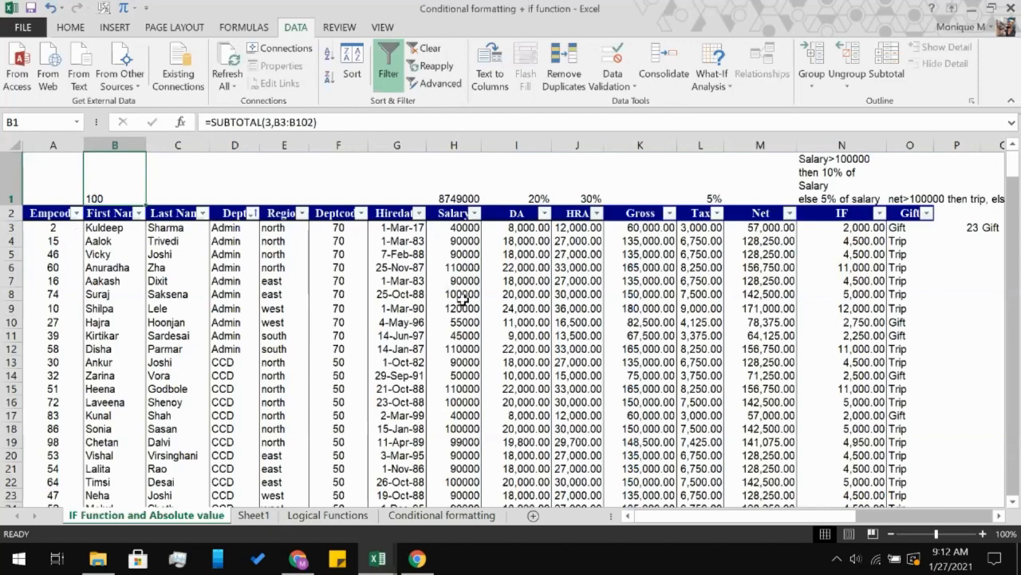
{"action": "scroll", "coordinate": [463, 300], "scroll_direction": "down", "scroll_amount": 2}
{"action": "scroll", "coordinate": [463, 300], "scroll_direction": "up", "scroll_amount": 2}
{"action": "scroll", "coordinate": [462, 301], "scroll_direction": "down", "scroll_amount": 2}
{"action": "scroll", "coordinate": [463, 300], "scroll_direction": "up", "scroll_amount": 2}
- Add an Equal To conditional formatting rule to O3:O102 that marks "Gift" cells with Light Red Fill with Dark Red Text
{"action": "left_click", "coordinate": [71, 27]}
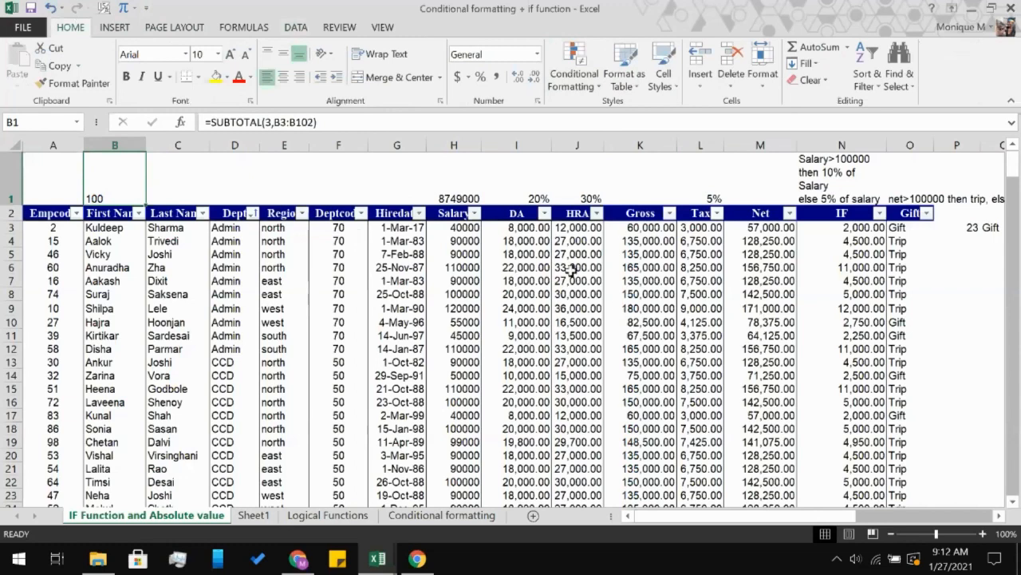
{"action": "left_click", "coordinate": [909, 227]}
{"action": "scroll", "coordinate": [895, 330], "scroll_direction": "down", "scroll_amount": 7}
{"action": "scroll", "coordinate": [894, 330], "scroll_direction": "down", "scroll_amount": 20}
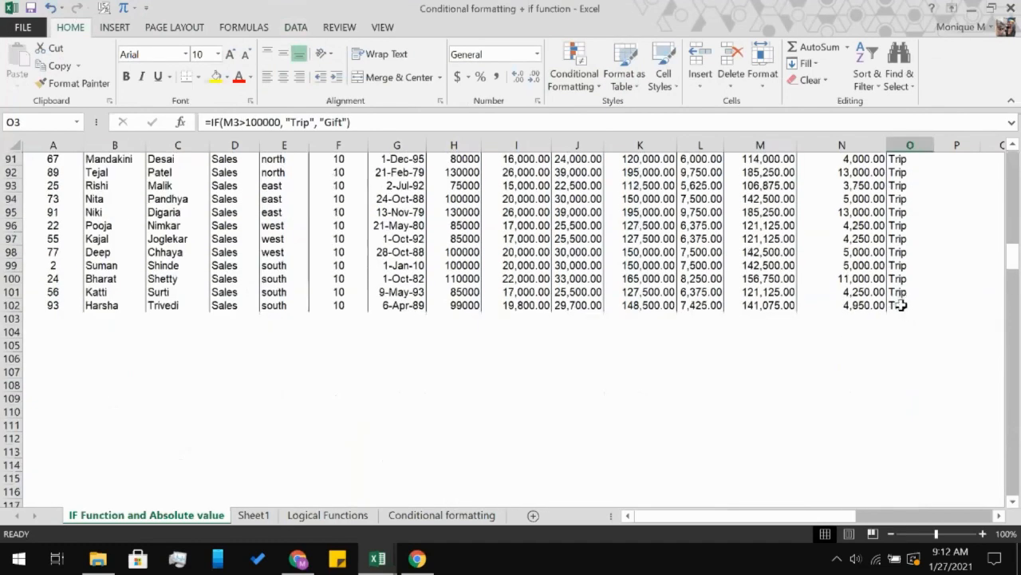
{"action": "left_click", "coordinate": [900, 305], "text": "shift"}
{"action": "left_click", "coordinate": [568, 81]}
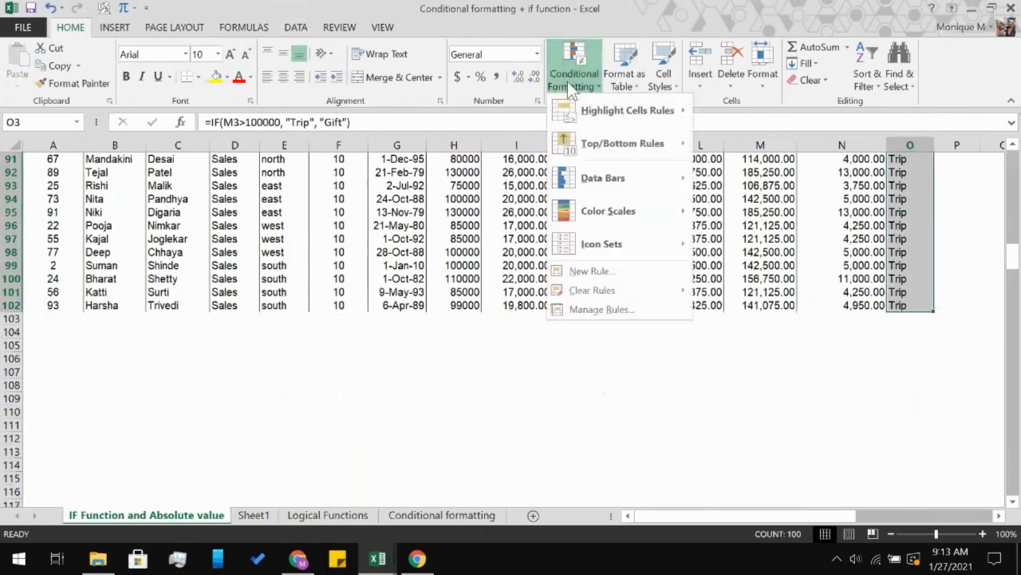
{"action": "mouse_move", "coordinate": [634, 206]}
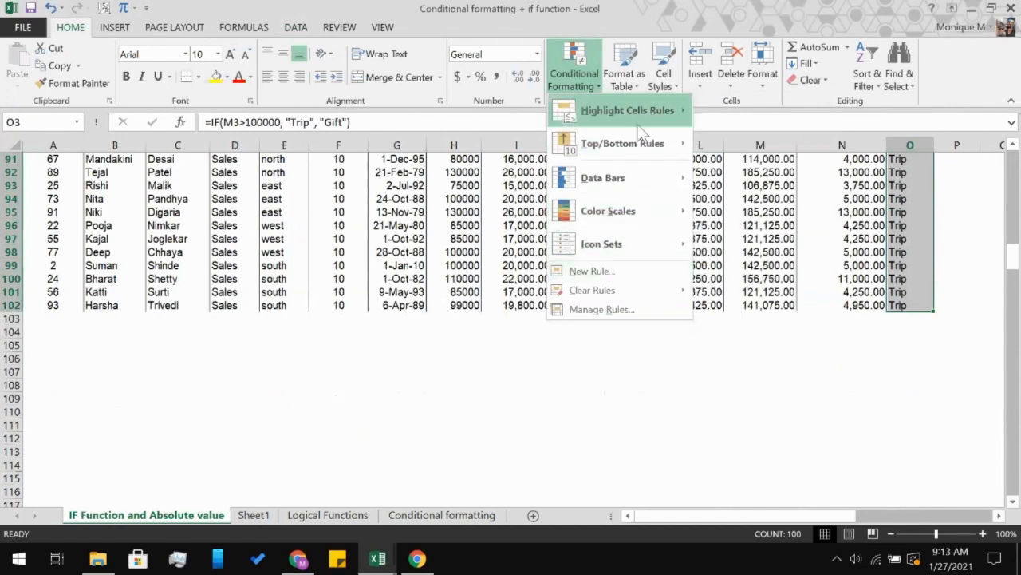
{"action": "mouse_move", "coordinate": [640, 126]}
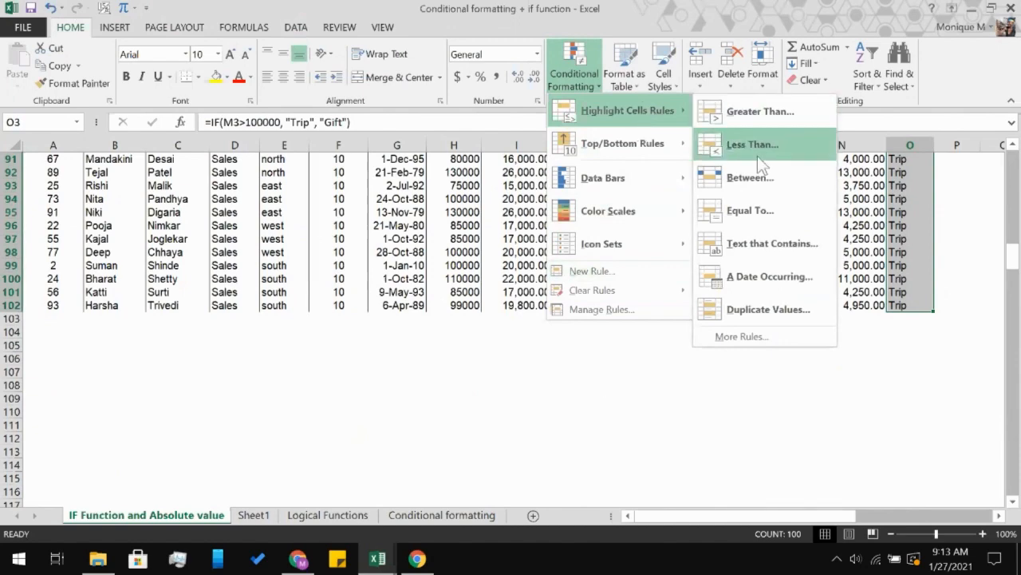
{"action": "left_click", "coordinate": [750, 207]}
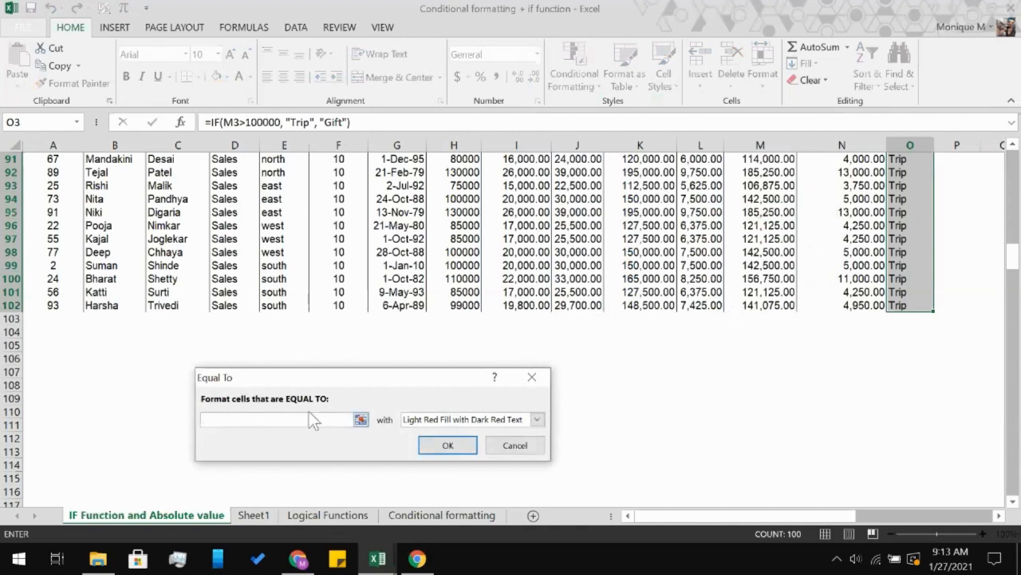
{"action": "type", "text": "Gift"}
{"action": "left_click", "coordinate": [460, 423]}
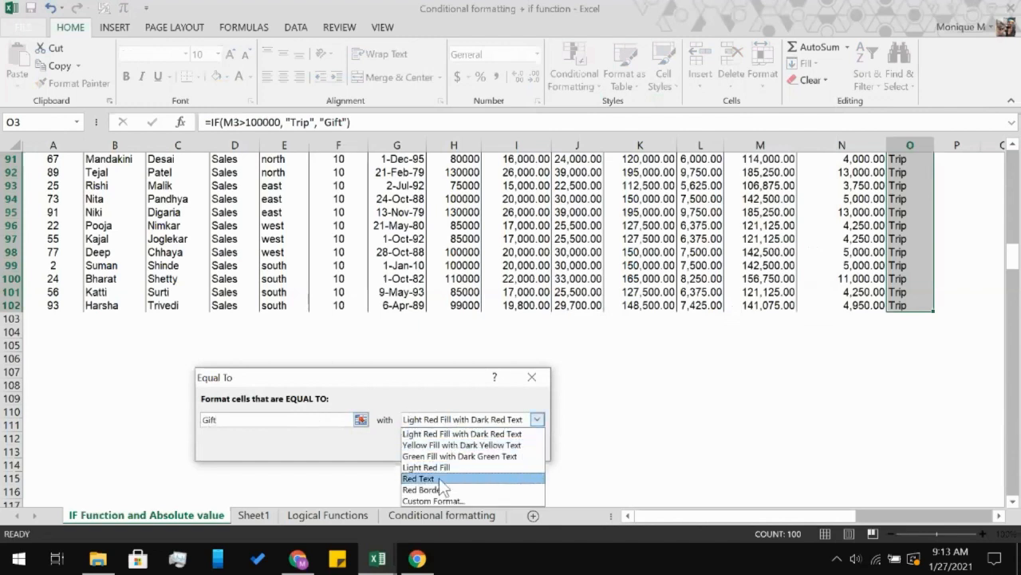
{"action": "left_click", "coordinate": [467, 435]}
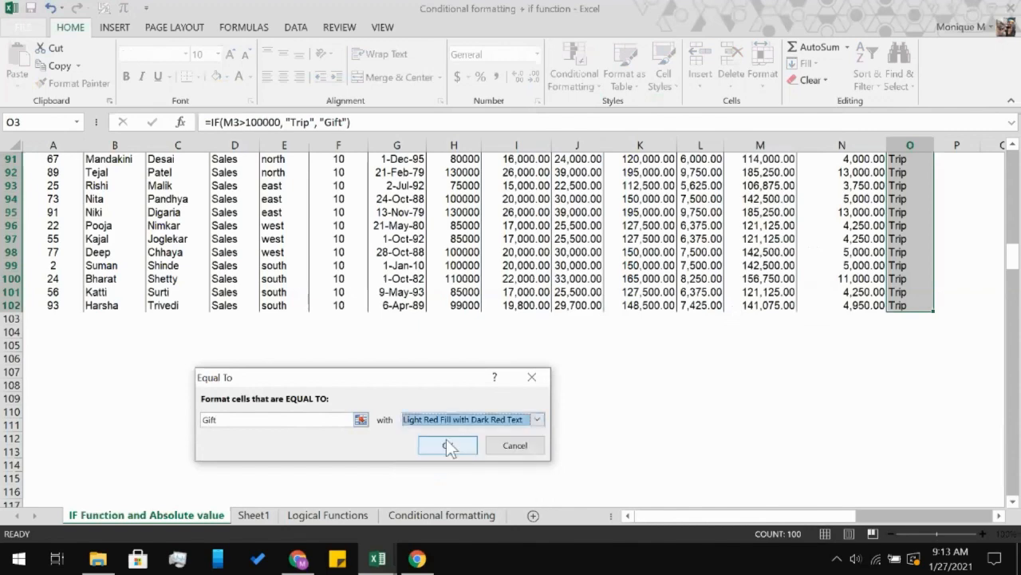
{"action": "left_click", "coordinate": [449, 445]}
{"action": "scroll", "coordinate": [768, 417], "scroll_direction": "up", "scroll_amount": 1}
{"action": "scroll", "coordinate": [768, 418], "scroll_direction": "up", "scroll_amount": 20}
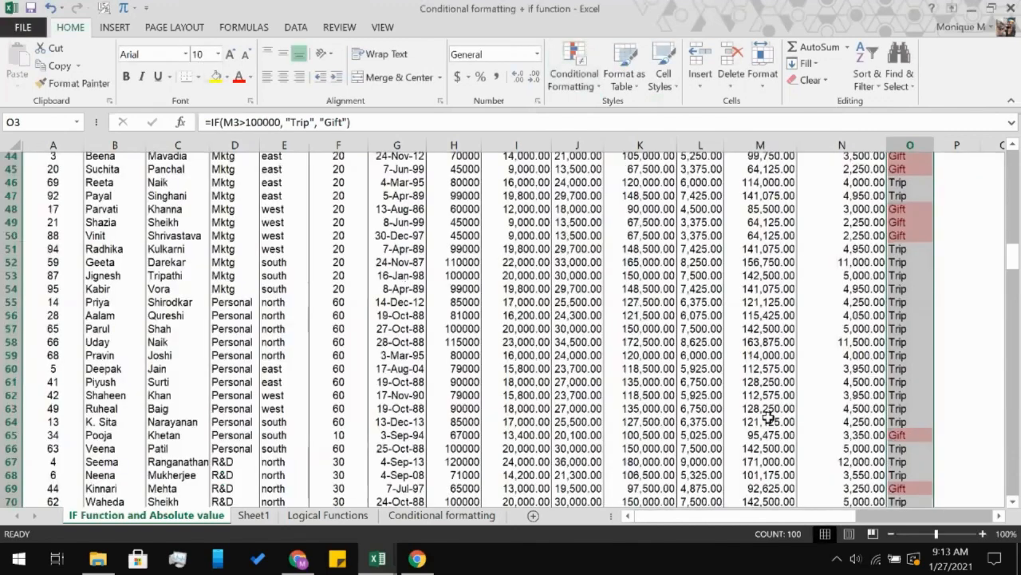
{"action": "left_click", "coordinate": [955, 267]}
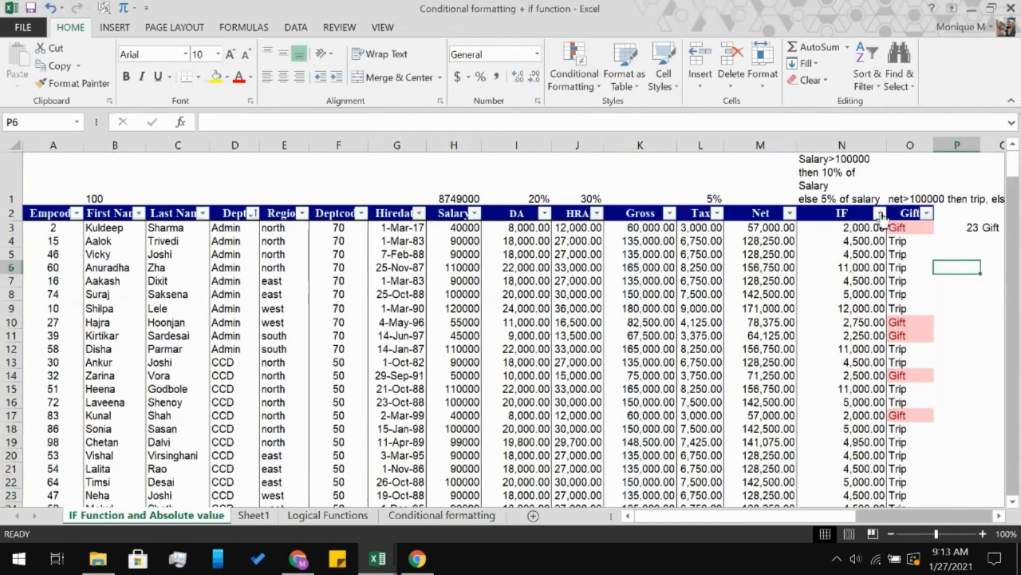
- Start an Equal To conditional formatting rule on O3:O102 that matches cells containing "Trip"
{"action": "left_click", "coordinate": [584, 83]}
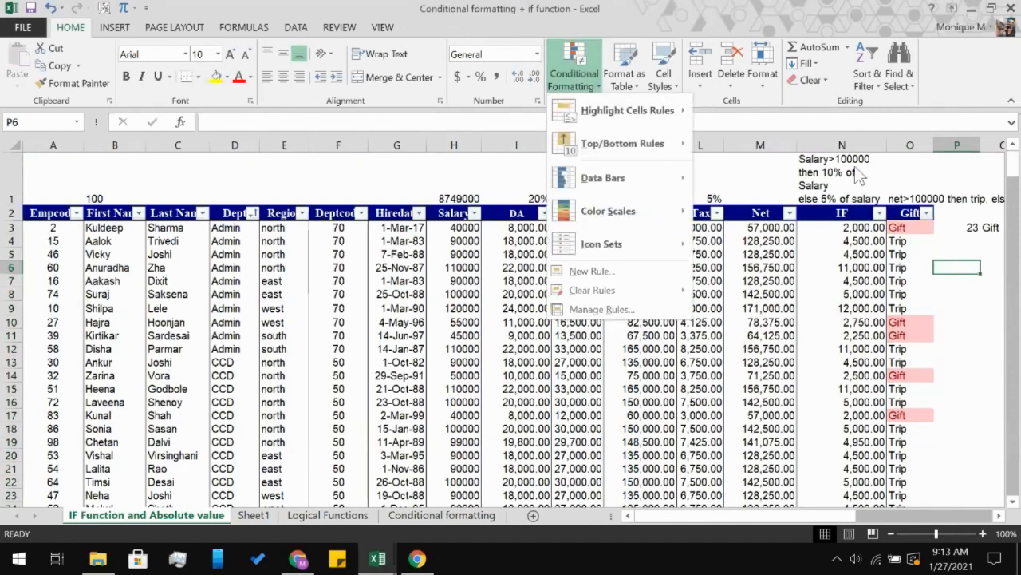
{"action": "left_click", "coordinate": [907, 240]}
{"action": "left_click", "coordinate": [908, 240]}
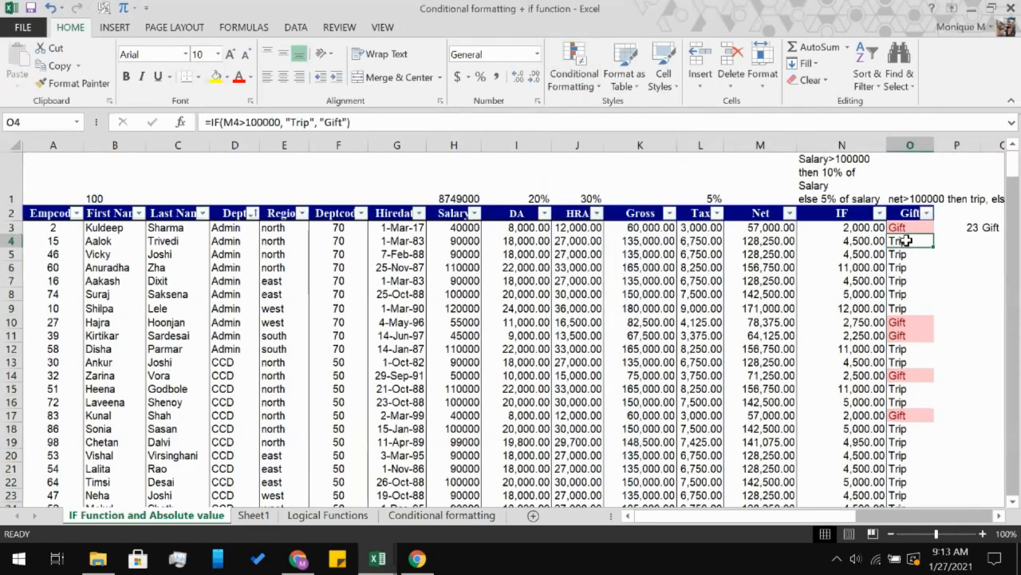
{"action": "left_click", "coordinate": [907, 227]}
{"action": "scroll", "coordinate": [895, 349], "scroll_direction": "down", "scroll_amount": 4}
{"action": "scroll", "coordinate": [895, 349], "scroll_direction": "down", "scroll_amount": 20}
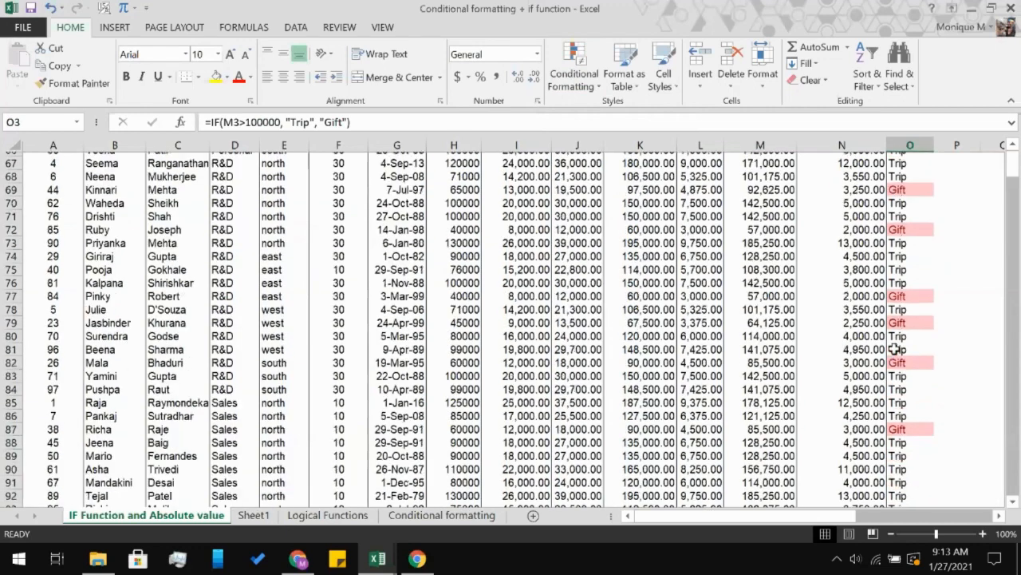
{"action": "left_click", "coordinate": [907, 269], "text": "shift"}
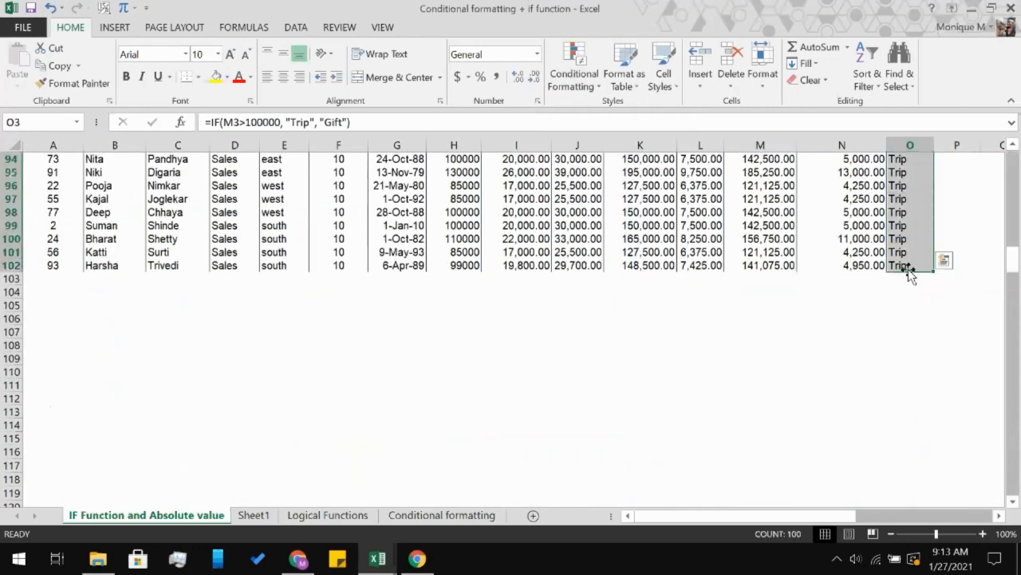
{"action": "left_click", "coordinate": [582, 80]}
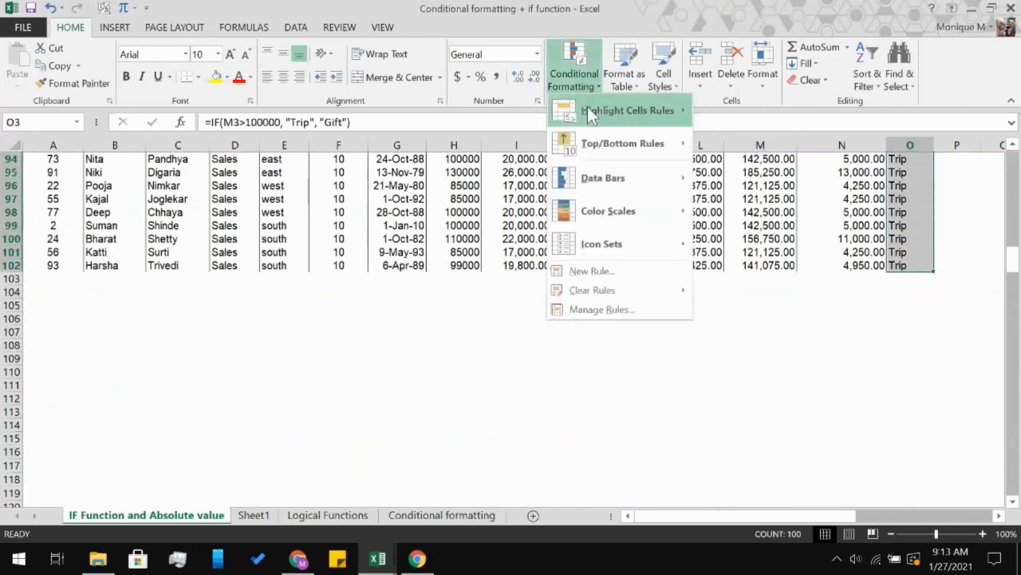
{"action": "mouse_move", "coordinate": [588, 106]}
{"action": "left_click", "coordinate": [740, 213]}
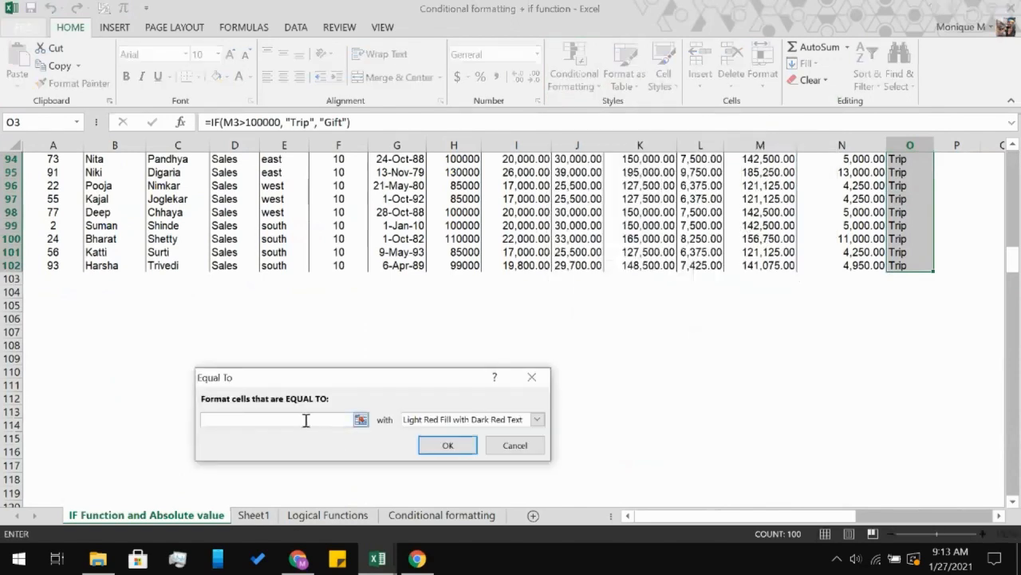
{"action": "type", "text": "Trip"}
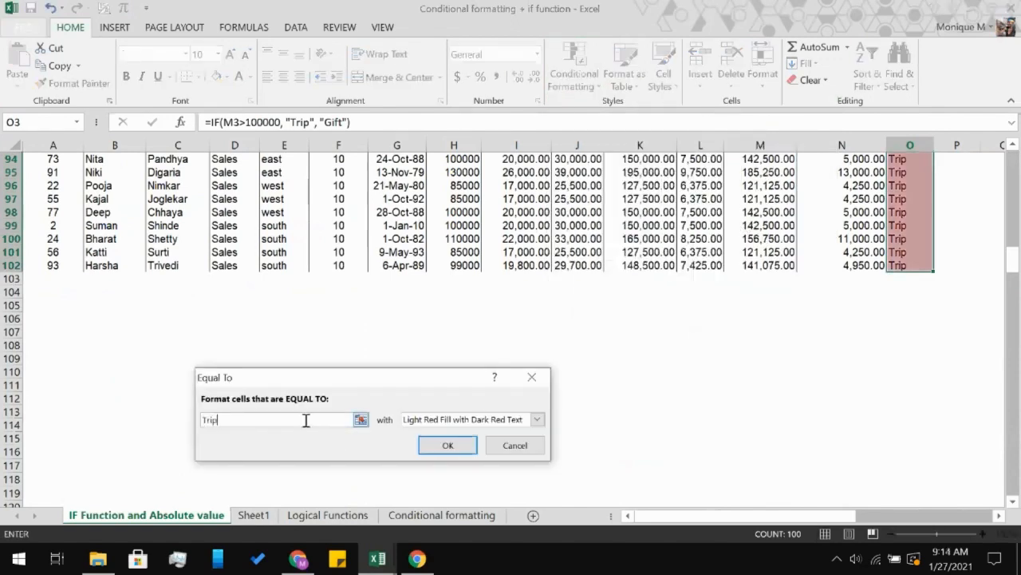
- Give the "Trip" rule a custom format with a light blue background fill and apply it
{"action": "left_click", "coordinate": [466, 421]}
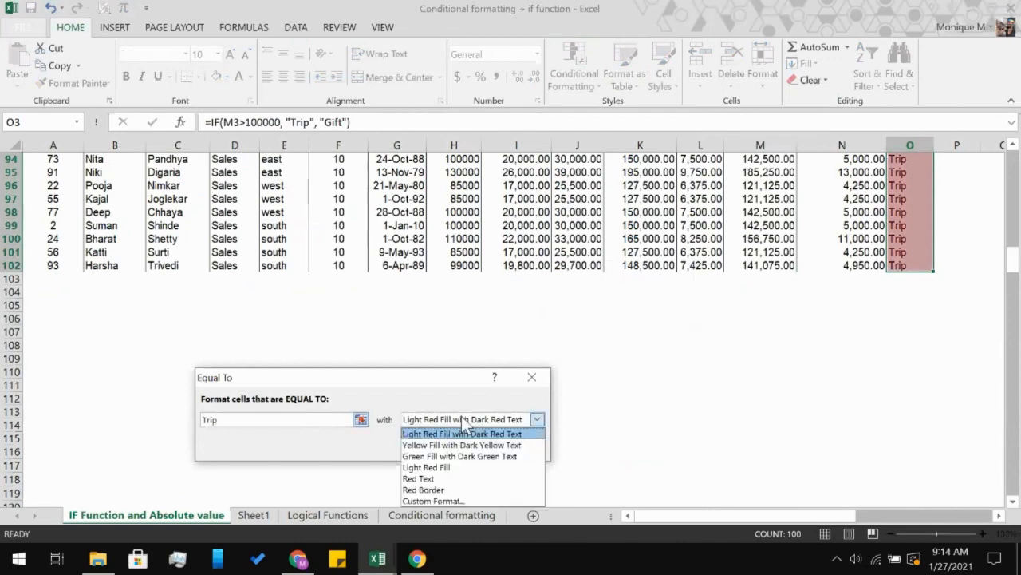
{"action": "left_click", "coordinate": [459, 501]}
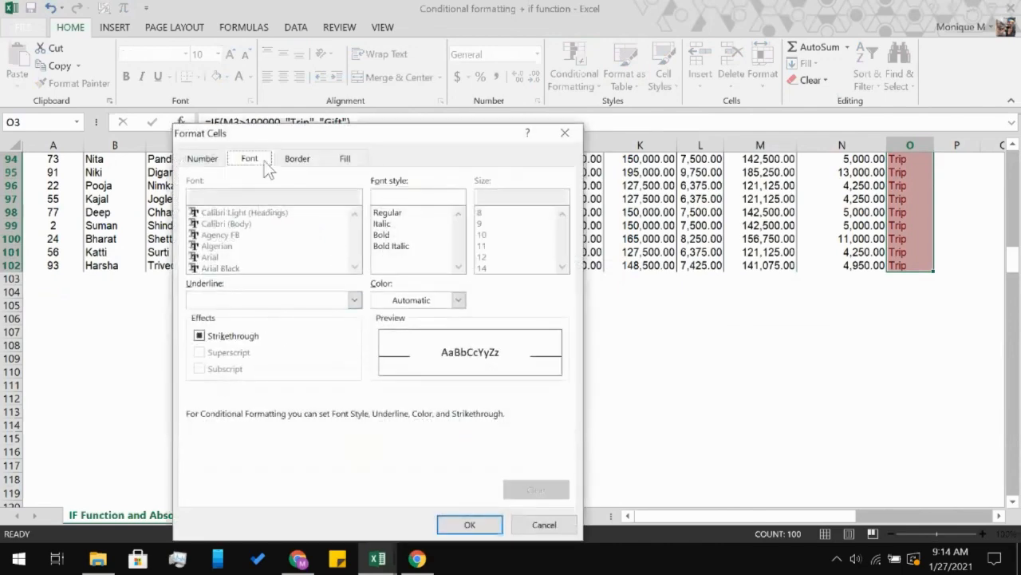
{"action": "left_click", "coordinate": [296, 158]}
{"action": "left_click", "coordinate": [345, 158]}
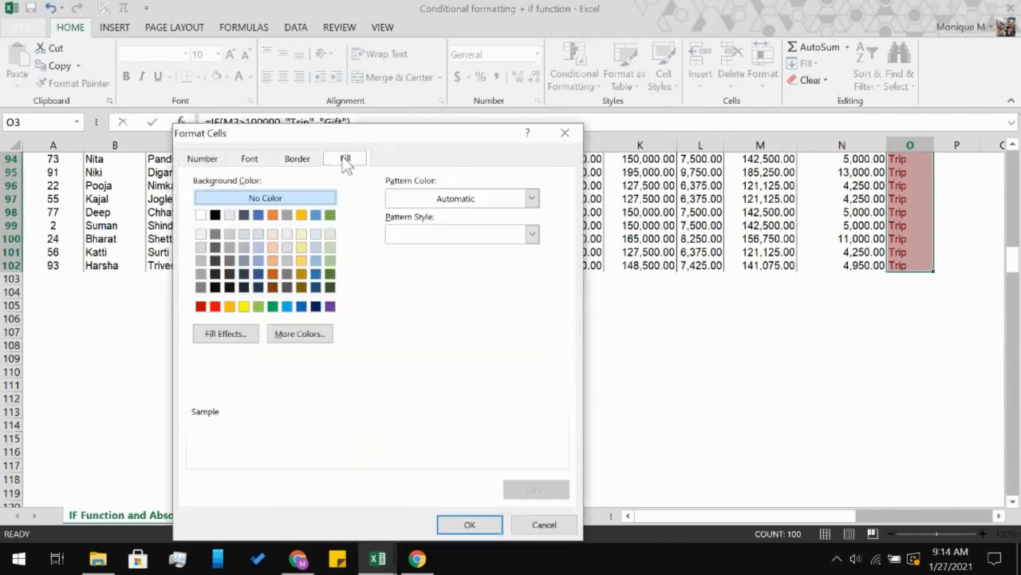
{"action": "left_click", "coordinate": [258, 214]}
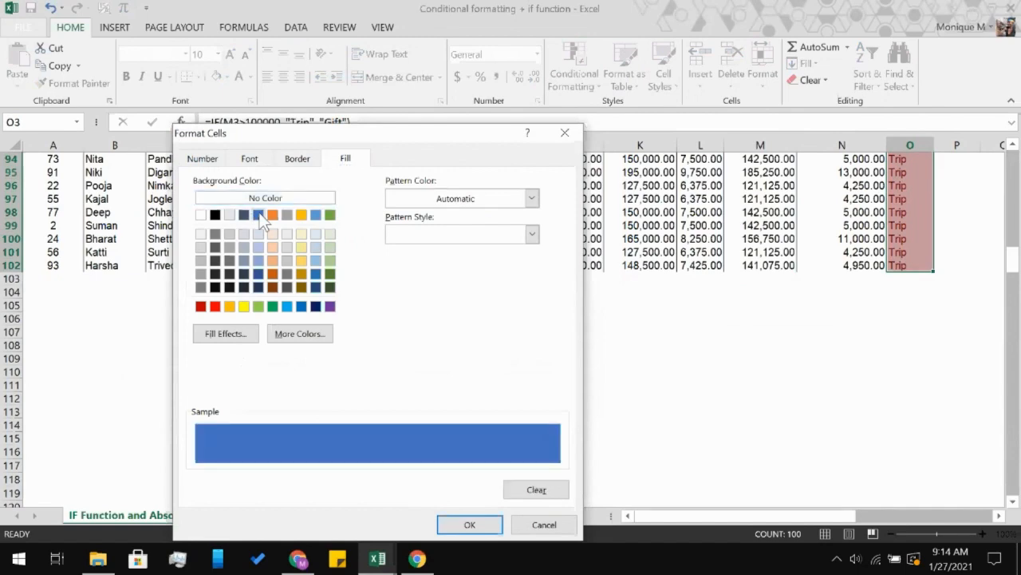
{"action": "left_click", "coordinate": [258, 260]}
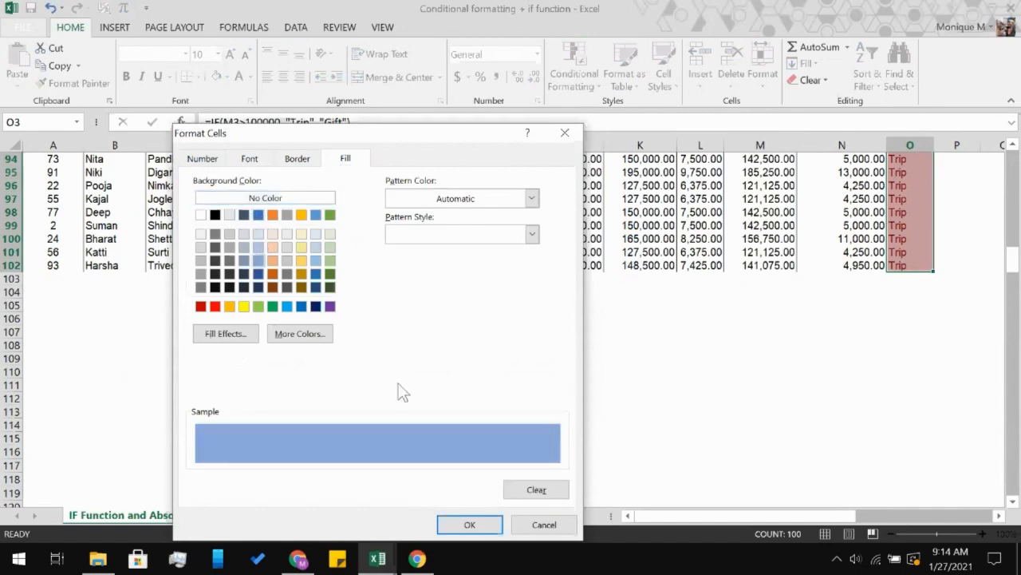
{"action": "left_click", "coordinate": [440, 523]}
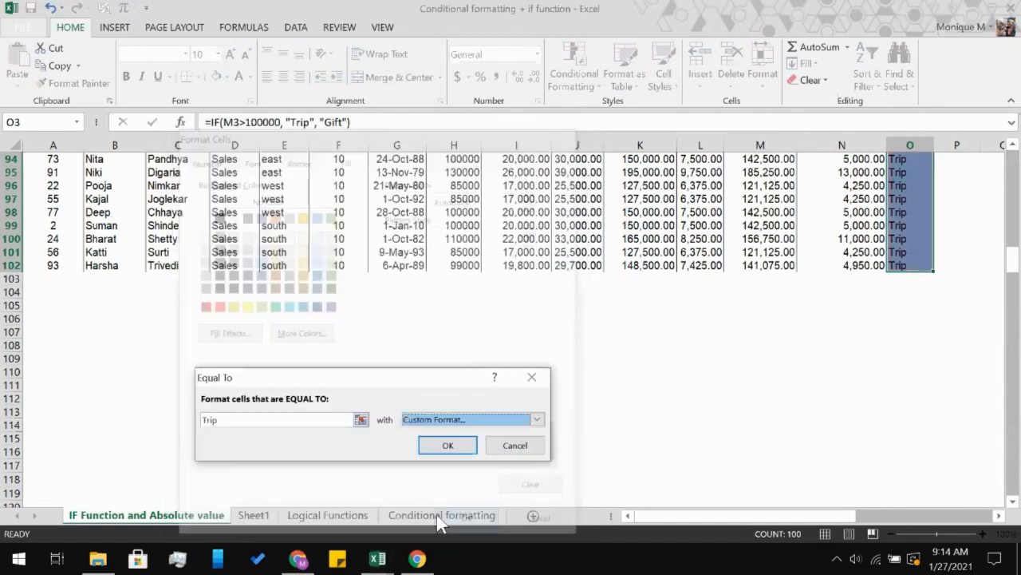
{"action": "left_click", "coordinate": [449, 446]}
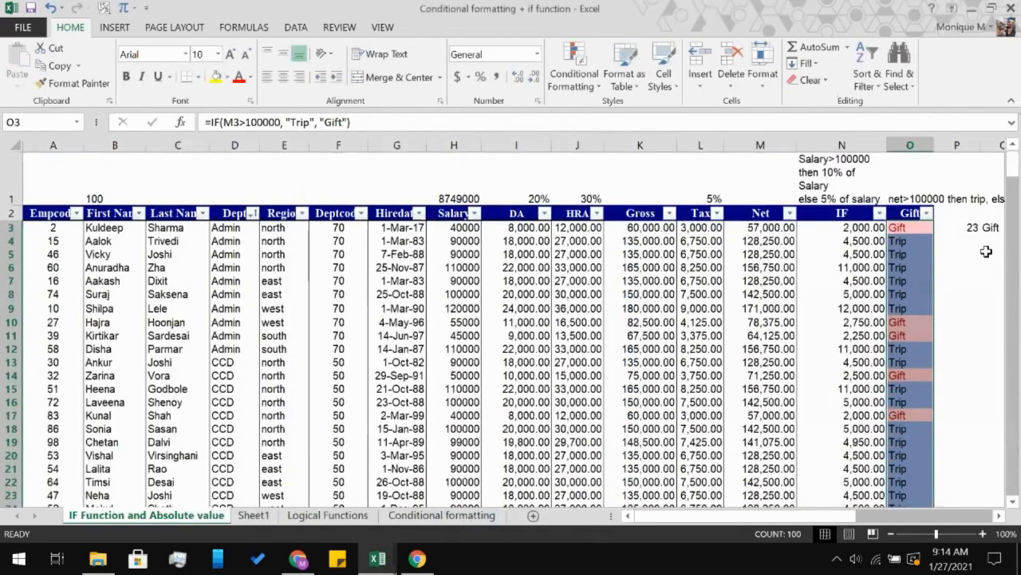
{"action": "left_click", "coordinate": [990, 252]}
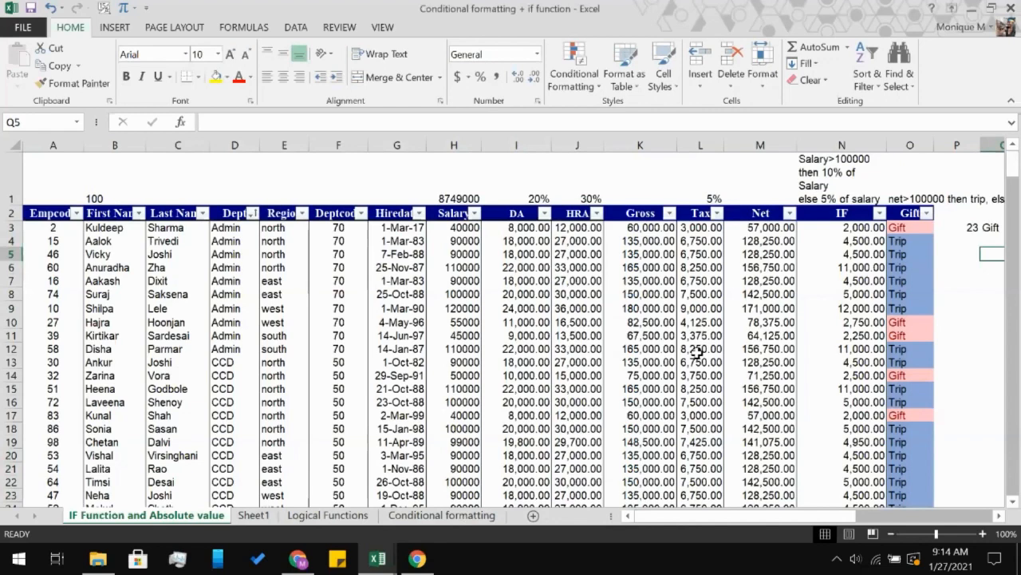
- Add a Duplicate Values conditional formatting rule to the Empcode cells A3:A102 with Light Red Fill with Dark Red Text
{"action": "left_click", "coordinate": [43, 214]}
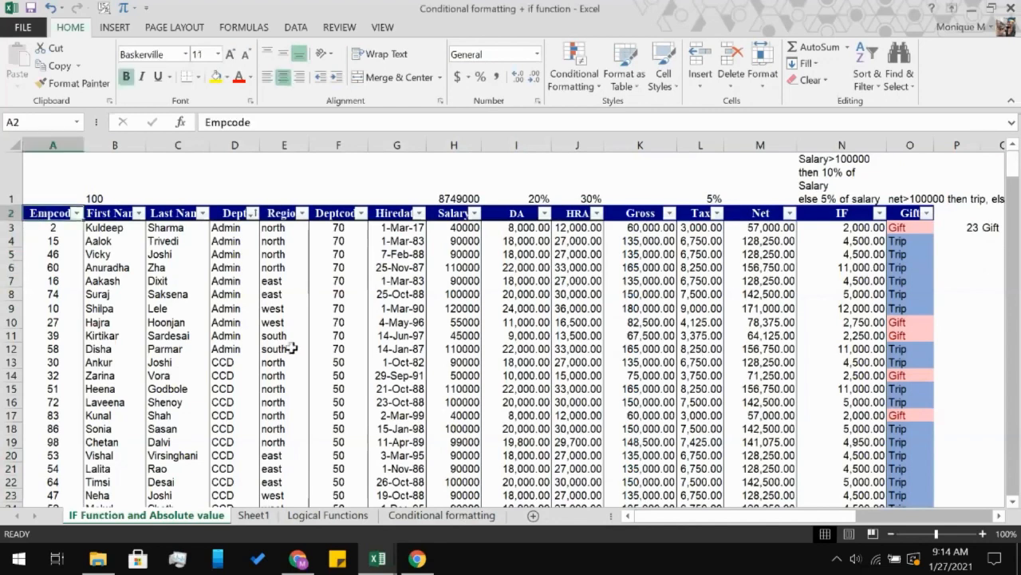
{"action": "left_click", "coordinate": [40, 231]}
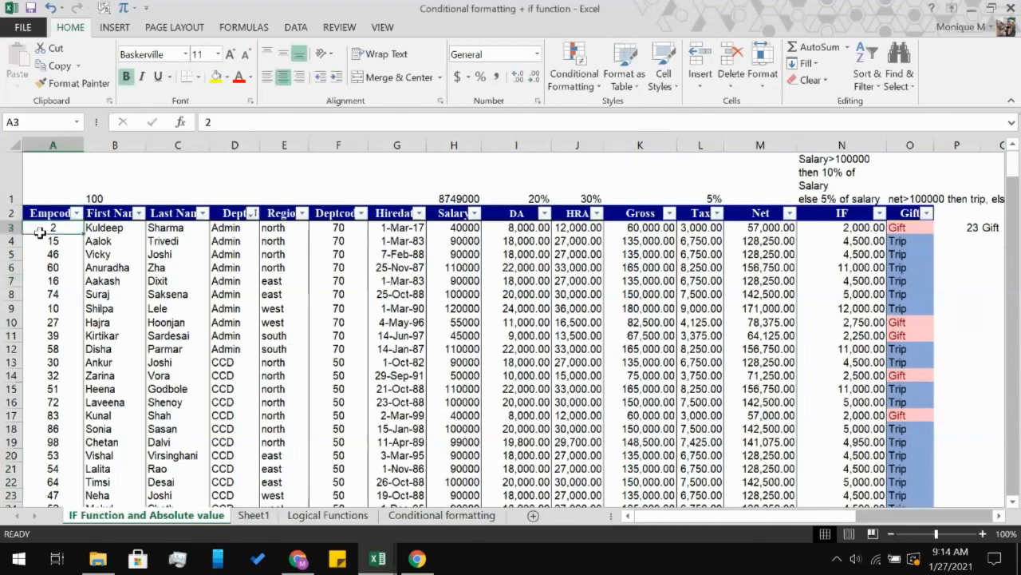
{"action": "scroll", "coordinate": [37, 364], "scroll_direction": "down", "scroll_amount": 20}
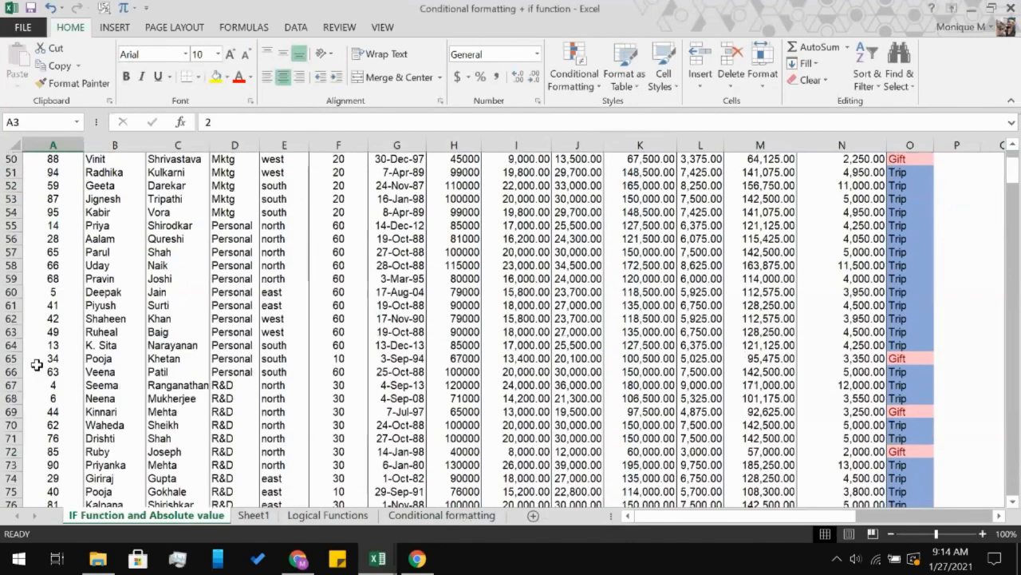
{"action": "scroll", "coordinate": [48, 306], "scroll_direction": "up", "scroll_amount": 3}
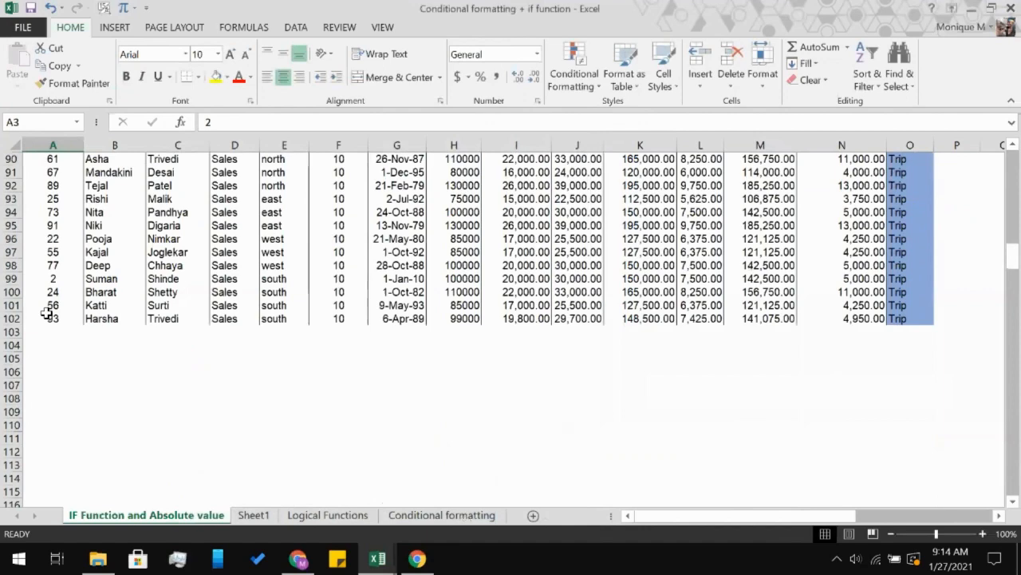
{"action": "left_click", "coordinate": [46, 312], "text": "shift"}
{"action": "scroll", "coordinate": [46, 313], "scroll_direction": "up", "scroll_amount": 20}
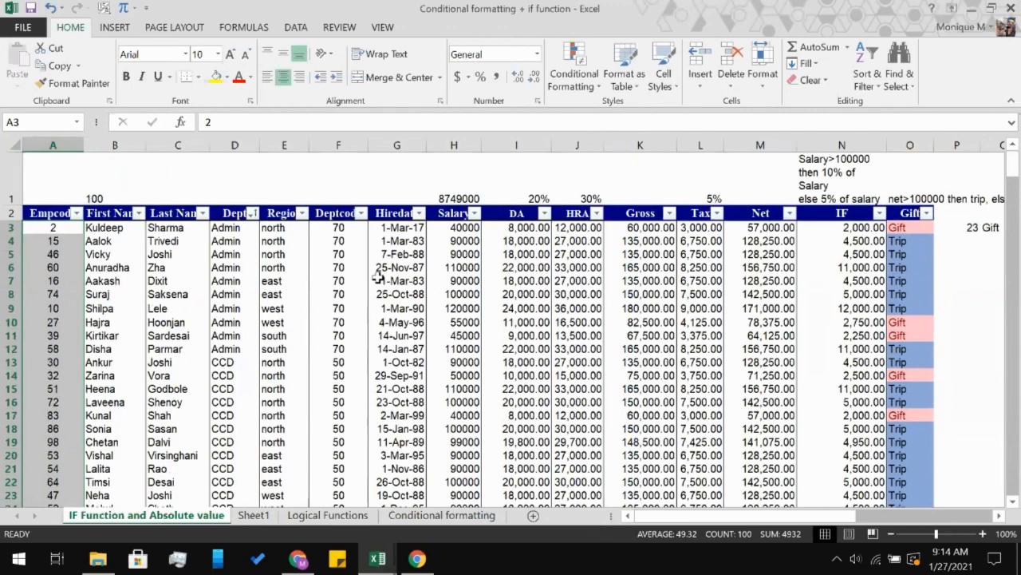
{"action": "left_click", "coordinate": [571, 83]}
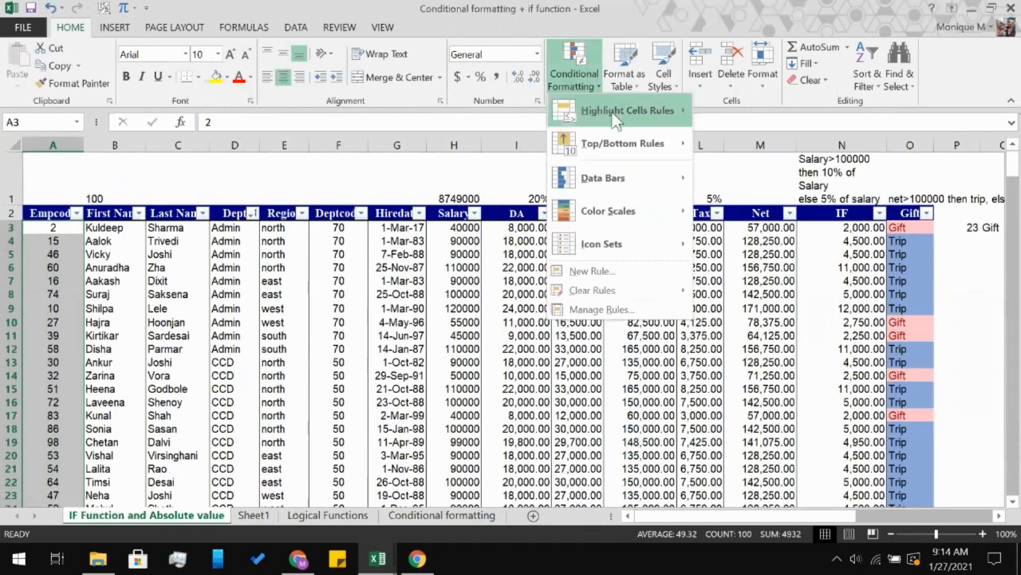
{"action": "mouse_move", "coordinate": [616, 119]}
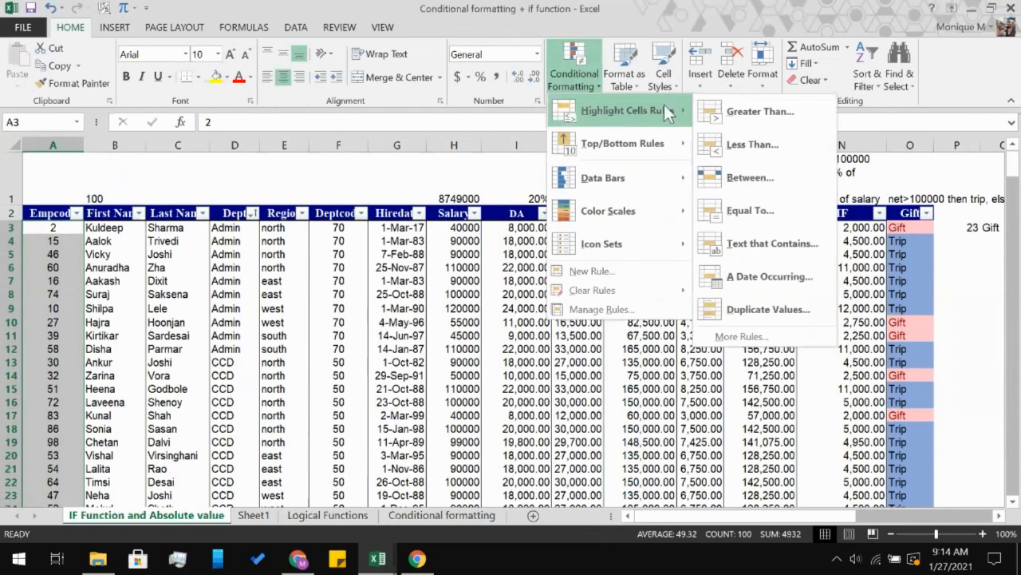
{"action": "left_click", "coordinate": [739, 302]}
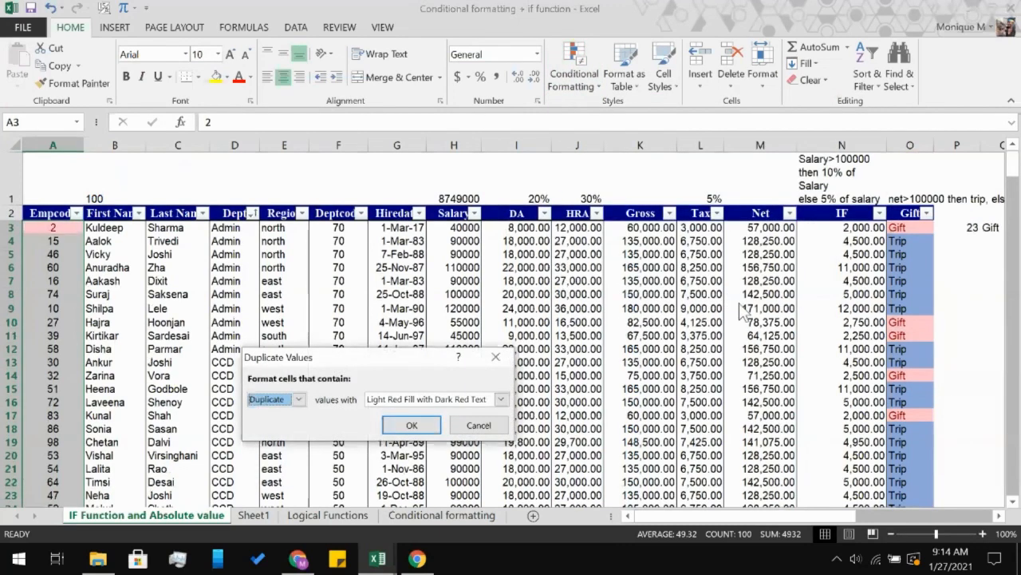
{"action": "left_click", "coordinate": [412, 425]}
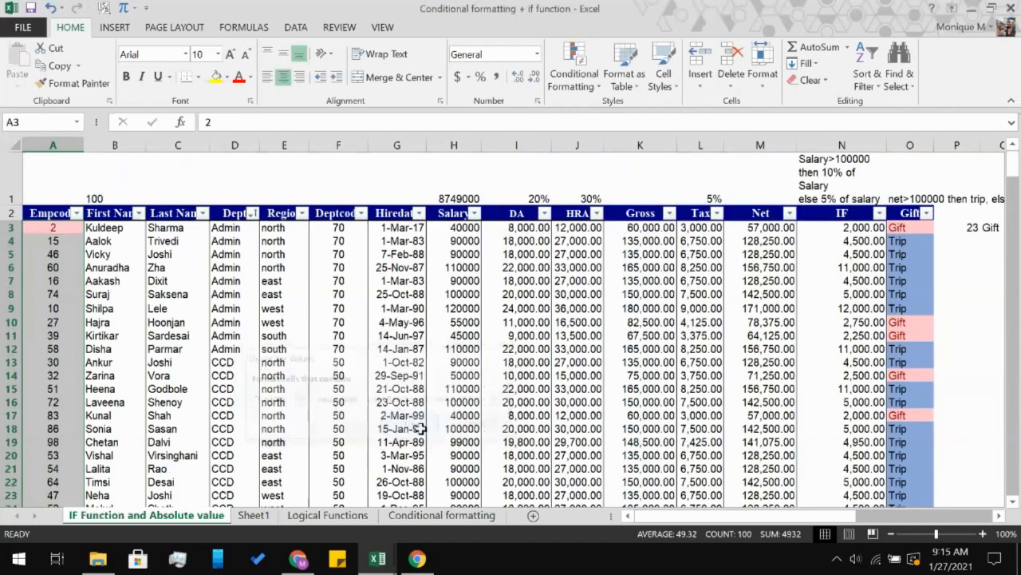
{"action": "left_click", "coordinate": [138, 332]}
- Examine the highlighted duplicate codes down the Empcode column, checking cells A3, A60, A78 and A99
{"action": "scroll", "coordinate": [139, 330], "scroll_direction": "down", "scroll_amount": 19}
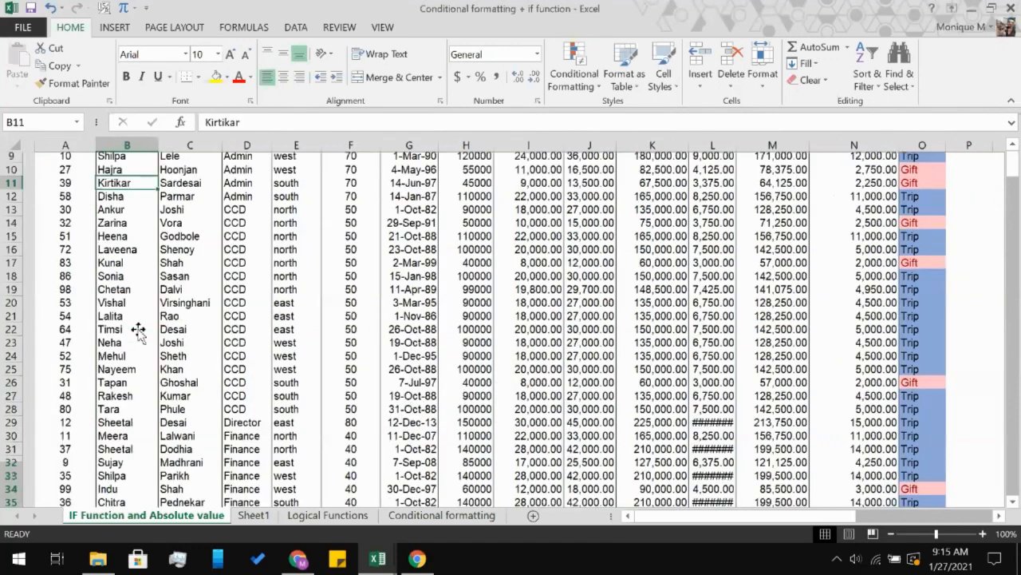
{"action": "scroll", "coordinate": [139, 329], "scroll_direction": "up", "scroll_amount": 3}
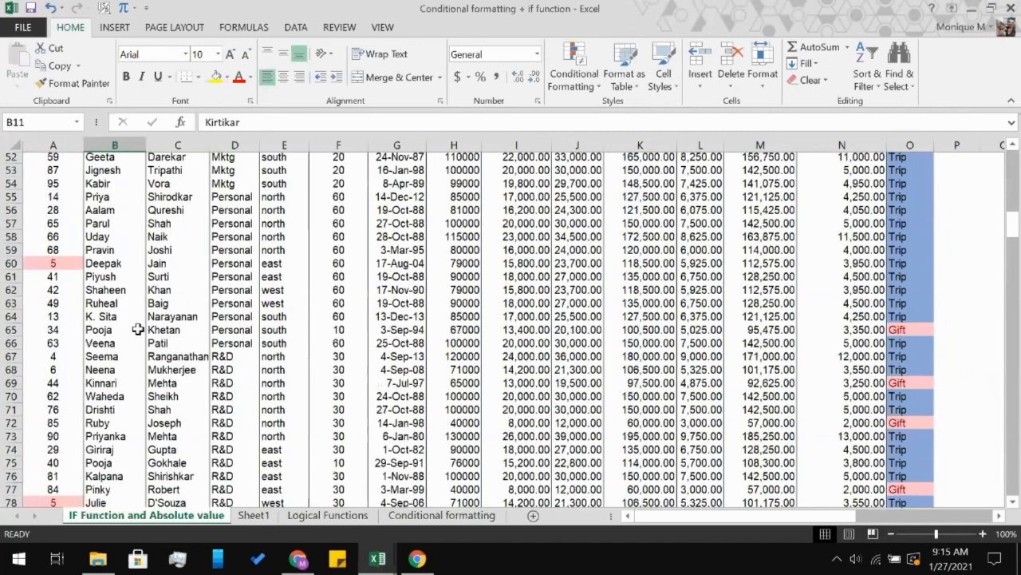
{"action": "scroll", "coordinate": [138, 329], "scroll_direction": "down", "scroll_amount": 3}
{"action": "scroll", "coordinate": [138, 329], "scroll_direction": "down", "scroll_amount": 11}
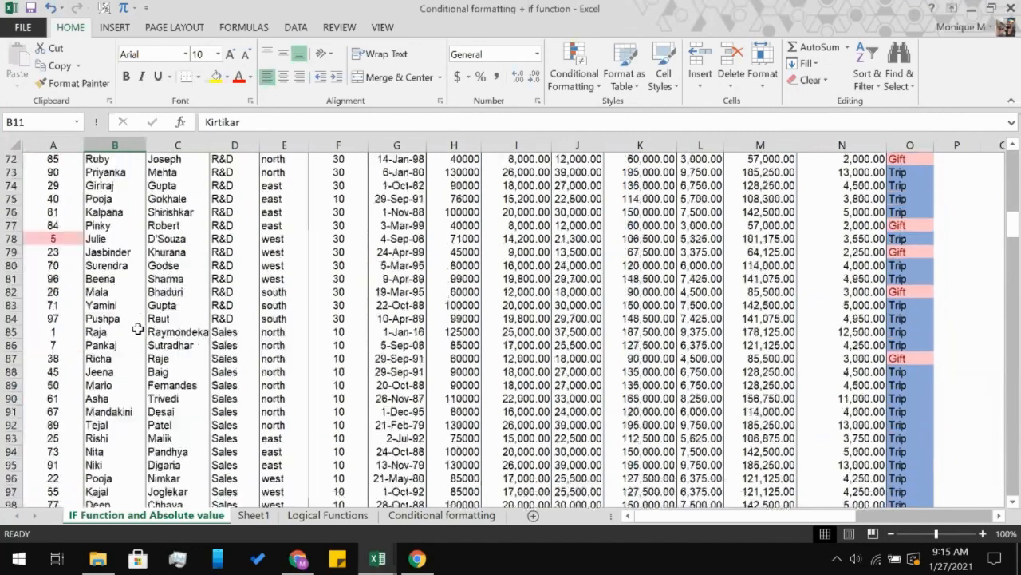
{"action": "scroll", "coordinate": [138, 329], "scroll_direction": "up", "scroll_amount": 20}
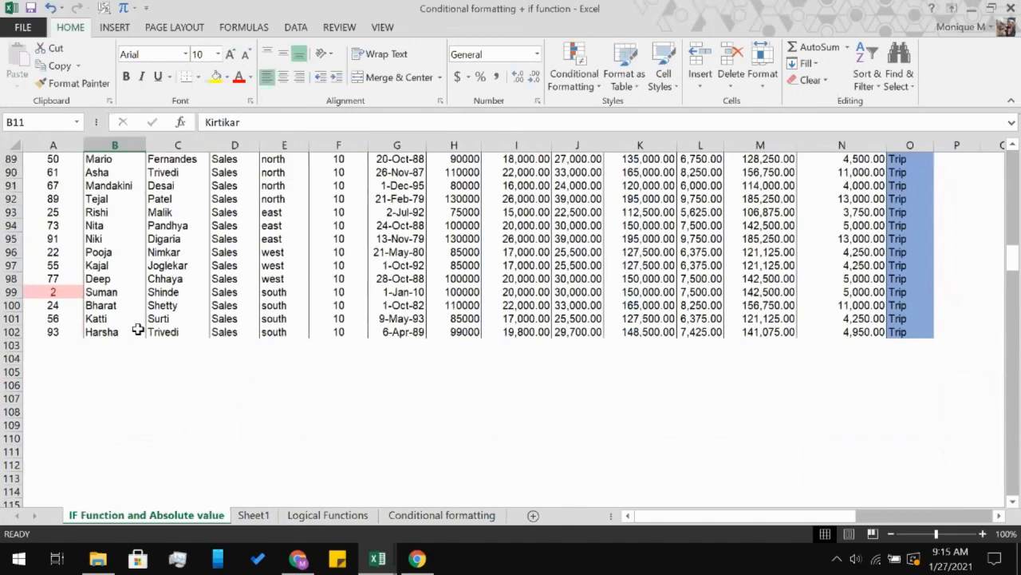
{"action": "scroll", "coordinate": [138, 329], "scroll_direction": "up", "scroll_amount": 2}
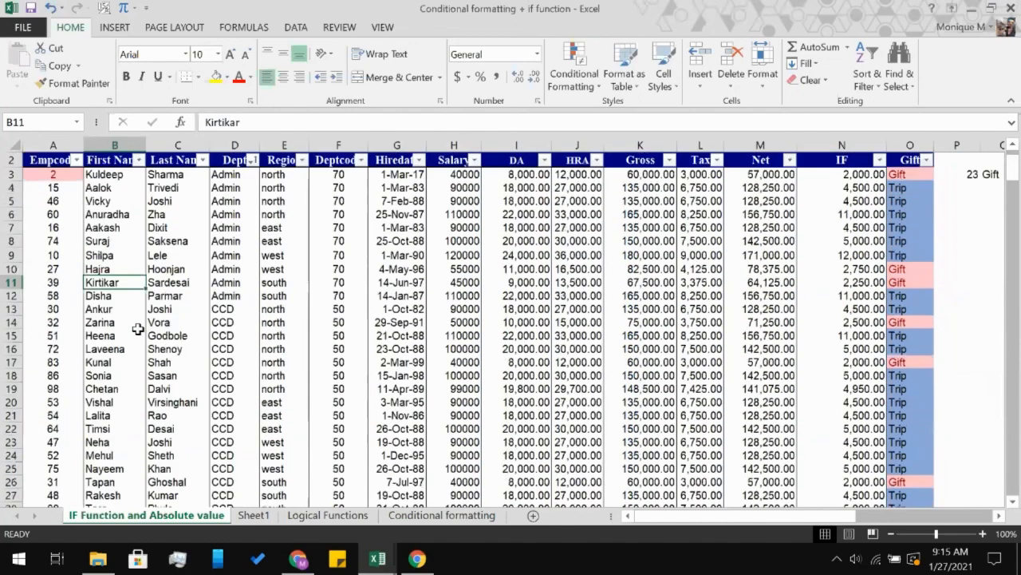
{"action": "left_click", "coordinate": [51, 173]}
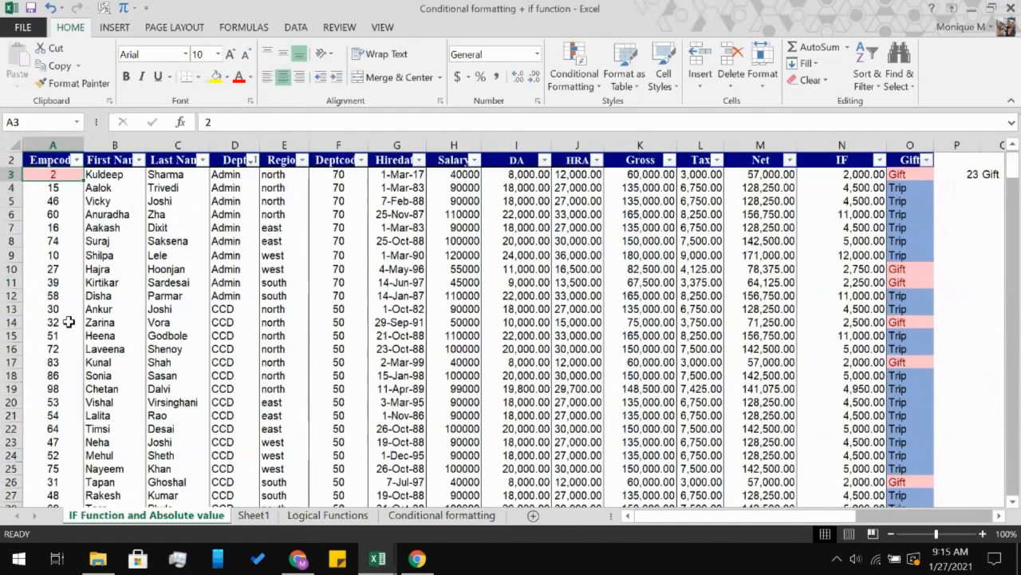
{"action": "scroll", "coordinate": [69, 321], "scroll_direction": "down", "scroll_amount": 13}
{"action": "left_click", "coordinate": [32, 398]}
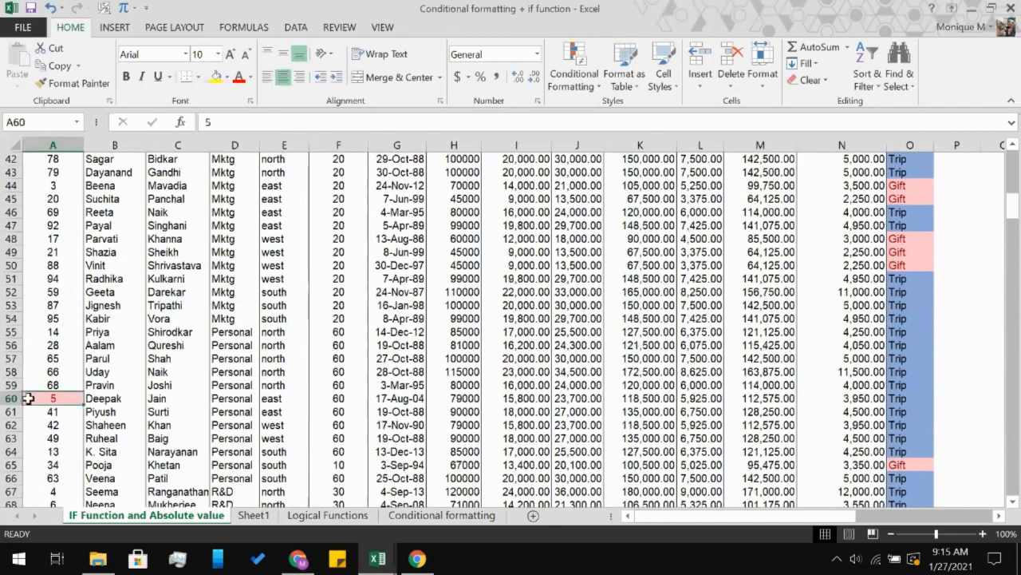
{"action": "scroll", "coordinate": [49, 401], "scroll_direction": "down", "scroll_amount": 6}
{"action": "left_click", "coordinate": [49, 401]}
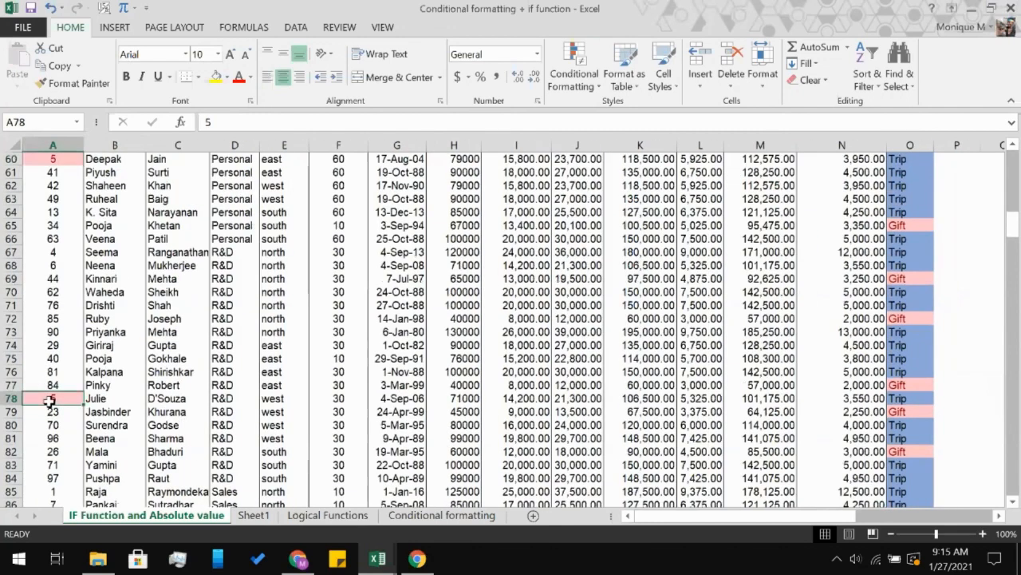
{"action": "scroll", "coordinate": [50, 401], "scroll_direction": "down", "scroll_amount": 7}
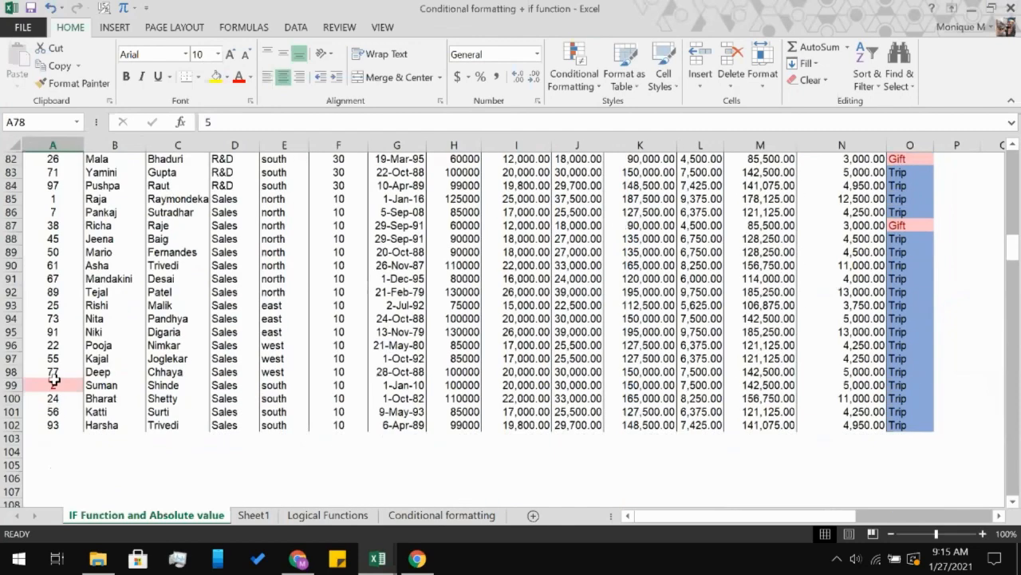
{"action": "left_click", "coordinate": [52, 385]}
{"action": "scroll", "coordinate": [95, 266], "scroll_direction": "up", "scroll_amount": 9}
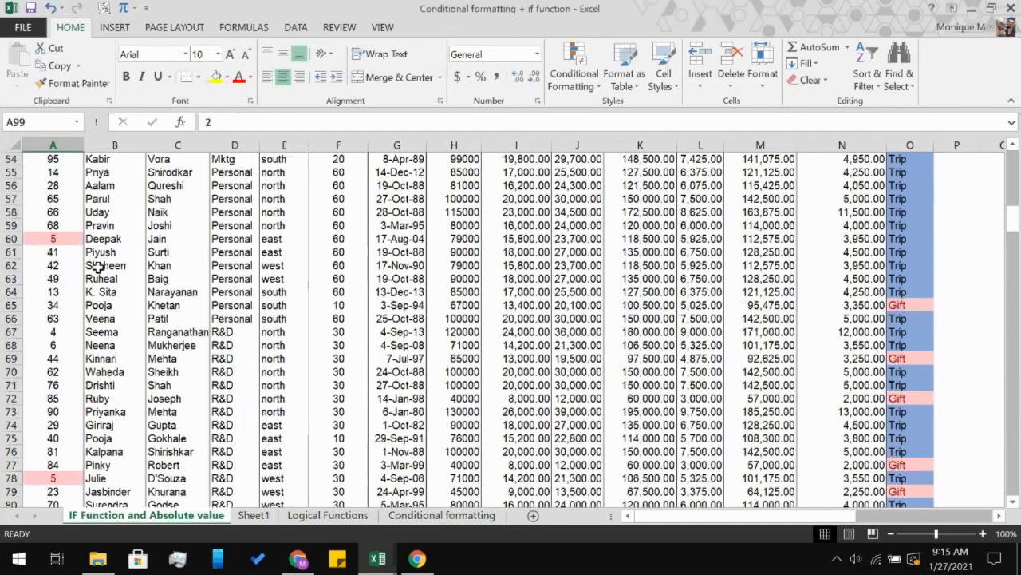
{"action": "scroll", "coordinate": [96, 266], "scroll_direction": "up", "scroll_amount": 1}
{"action": "scroll", "coordinate": [96, 267], "scroll_direction": "up", "scroll_amount": 17}
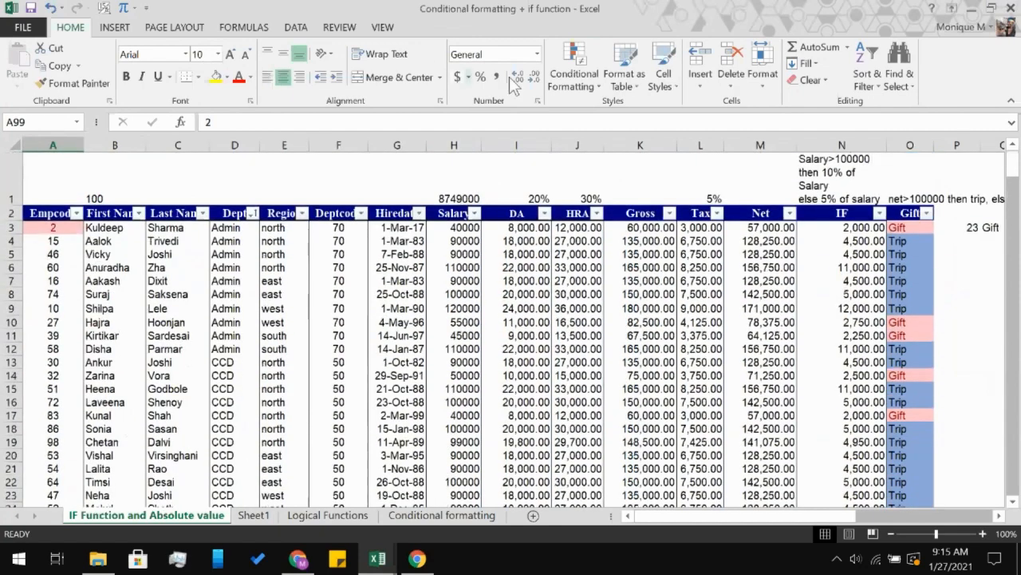
- Select the Empcode cells A3:A102 for duplicate removal
{"action": "left_click", "coordinate": [576, 85]}
{"action": "left_click", "coordinate": [576, 84]}
{"action": "left_click", "coordinate": [296, 28]}
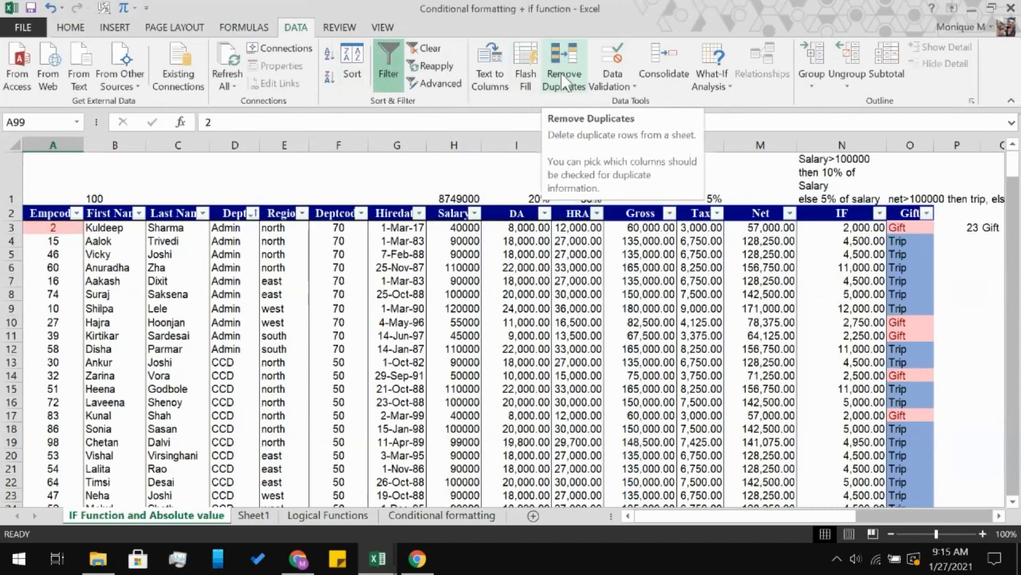
{"action": "left_click", "coordinate": [65, 230]}
{"action": "scroll", "coordinate": [53, 356], "scroll_direction": "down", "scroll_amount": 10}
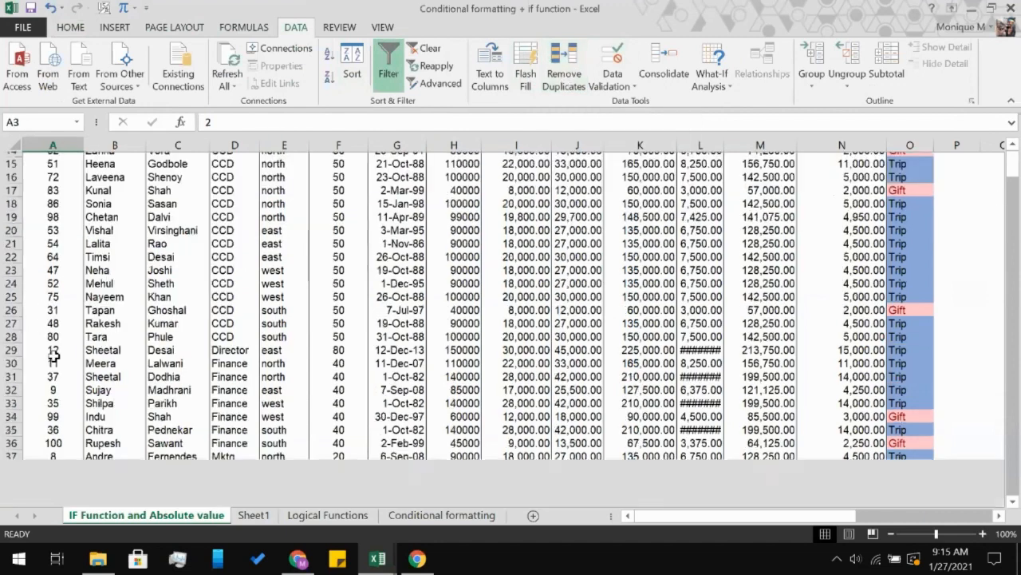
{"action": "scroll", "coordinate": [53, 356], "scroll_direction": "down", "scroll_amount": 20}
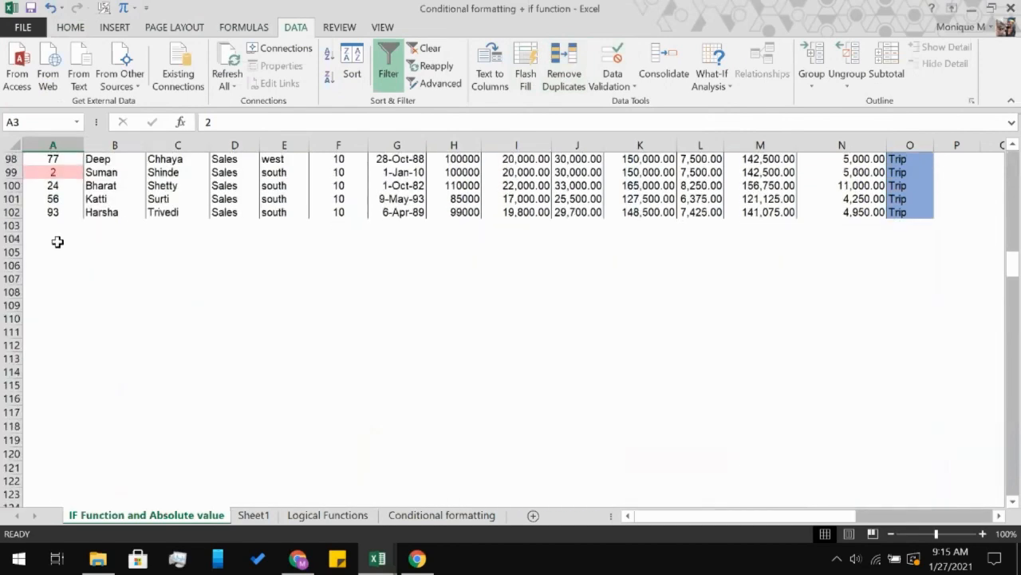
{"action": "left_click", "coordinate": [54, 212], "text": "shift"}
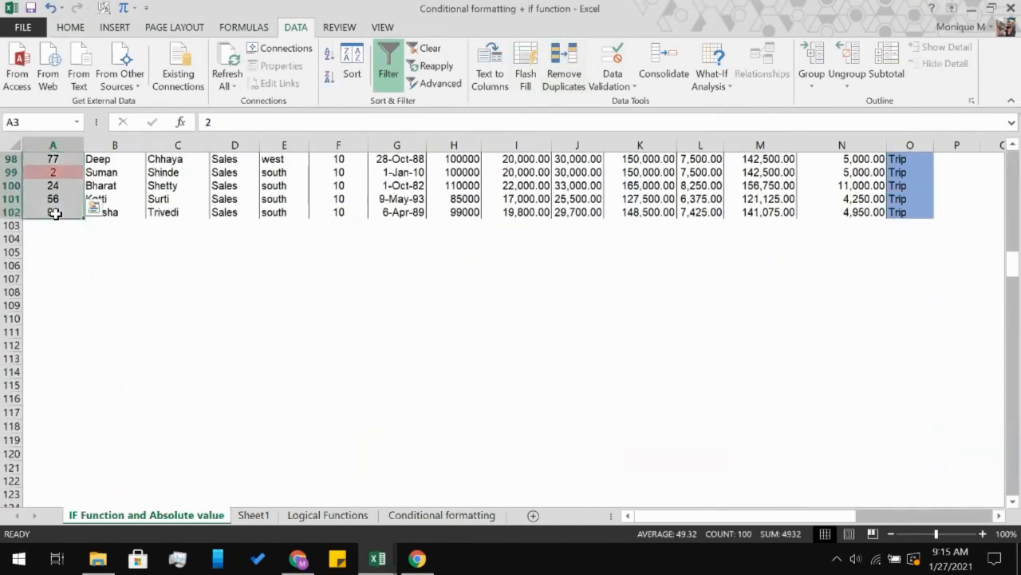
{"action": "scroll", "coordinate": [54, 212], "scroll_direction": "up", "scroll_amount": 2}
{"action": "scroll", "coordinate": [55, 212], "scroll_direction": "up", "scroll_amount": 20}
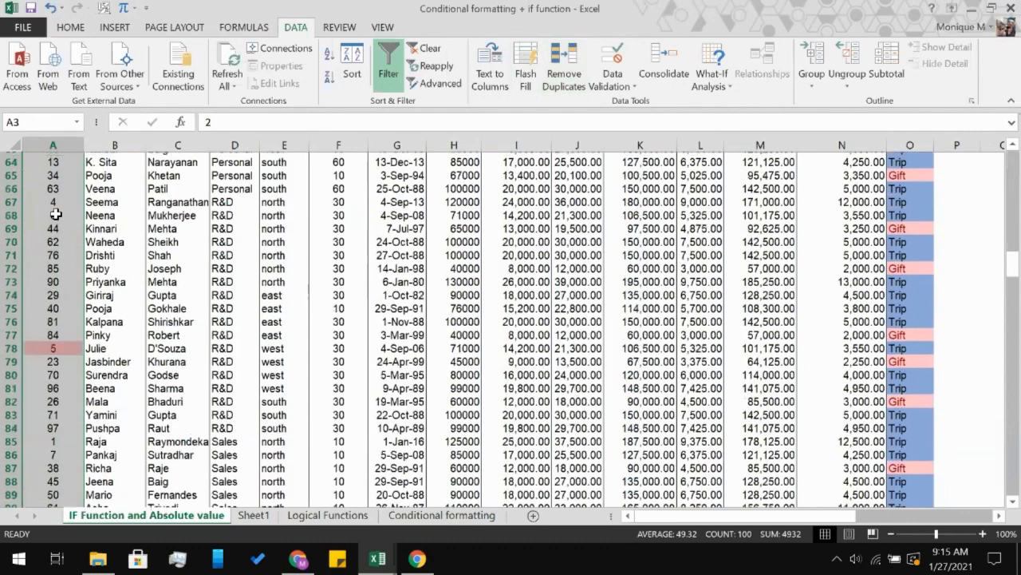
{"action": "scroll", "coordinate": [54, 212], "scroll_direction": "up", "scroll_amount": 1}
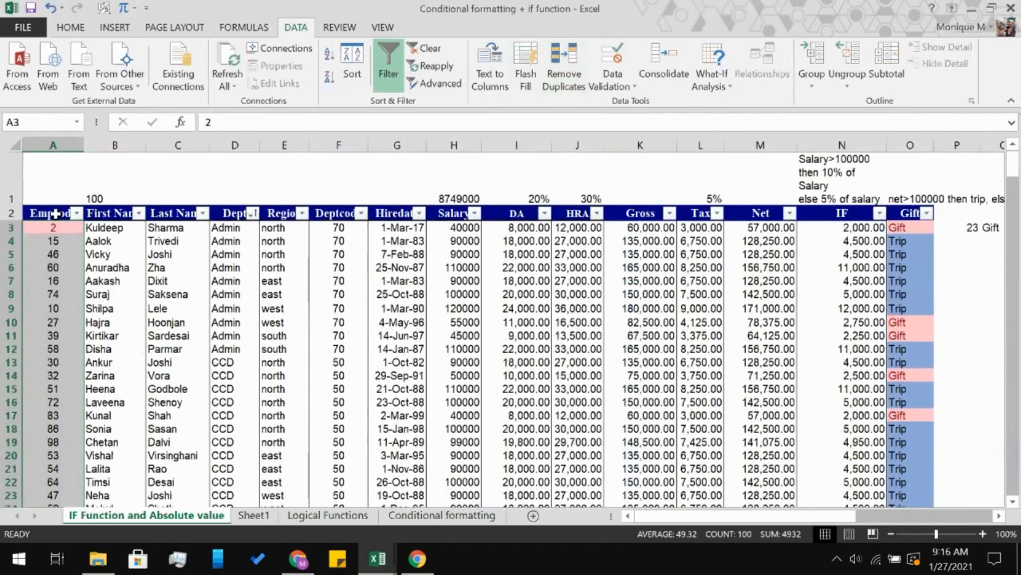
- Select the full employee data range A3:O102, from Empcode through the Gift column
{"action": "left_click", "coordinate": [63, 229]}
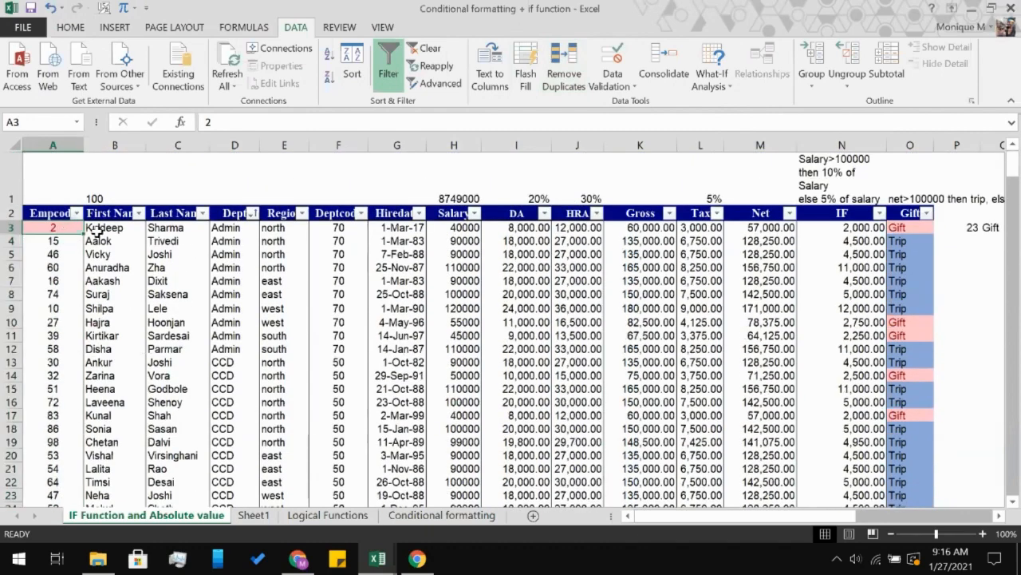
{"action": "scroll", "coordinate": [784, 342], "scroll_direction": "down", "scroll_amount": 14}
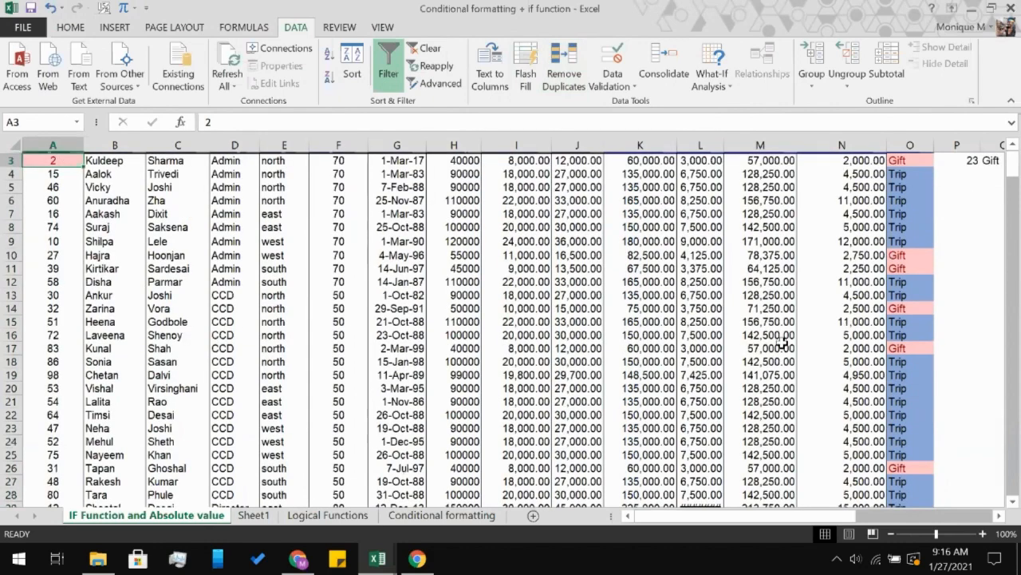
{"action": "scroll", "coordinate": [784, 341], "scroll_direction": "down", "scroll_amount": 20}
{"action": "scroll", "coordinate": [798, 335], "scroll_direction": "up", "scroll_amount": 5}
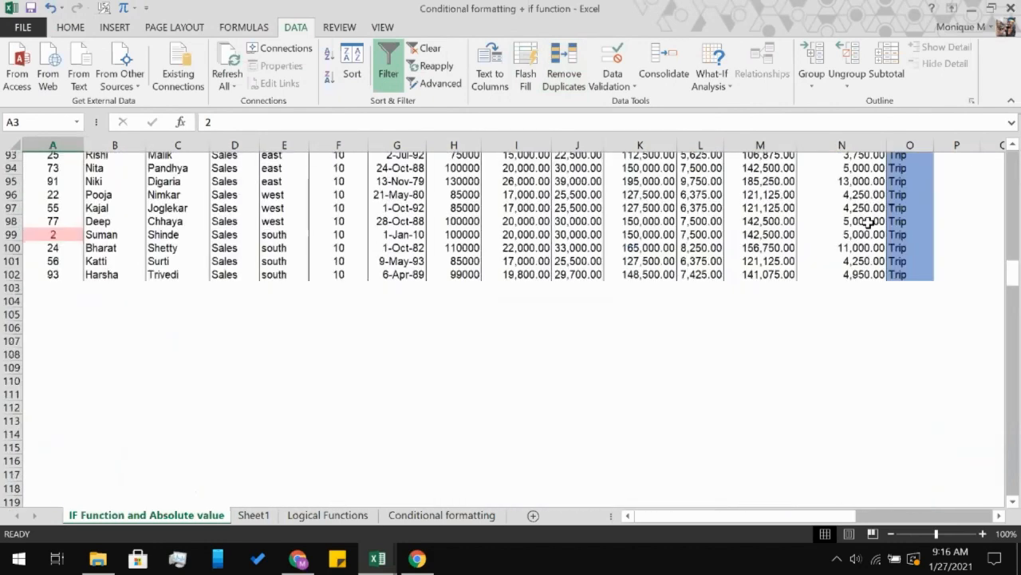
{"action": "left_click", "coordinate": [900, 281], "text": "shift"}
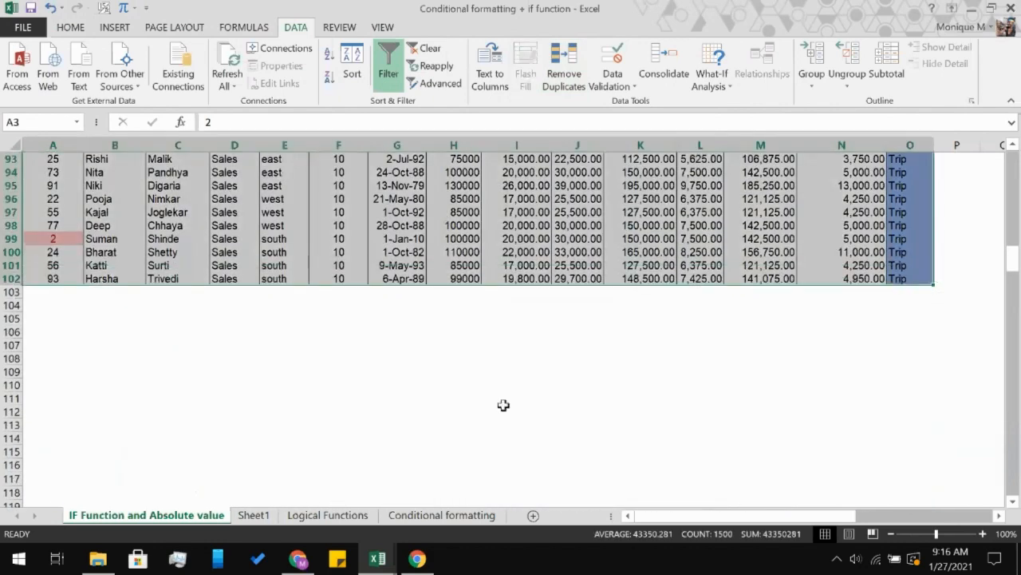
{"action": "scroll", "coordinate": [504, 405], "scroll_direction": "up", "scroll_amount": 1}
{"action": "scroll", "coordinate": [504, 405], "scroll_direction": "up", "scroll_amount": 20}
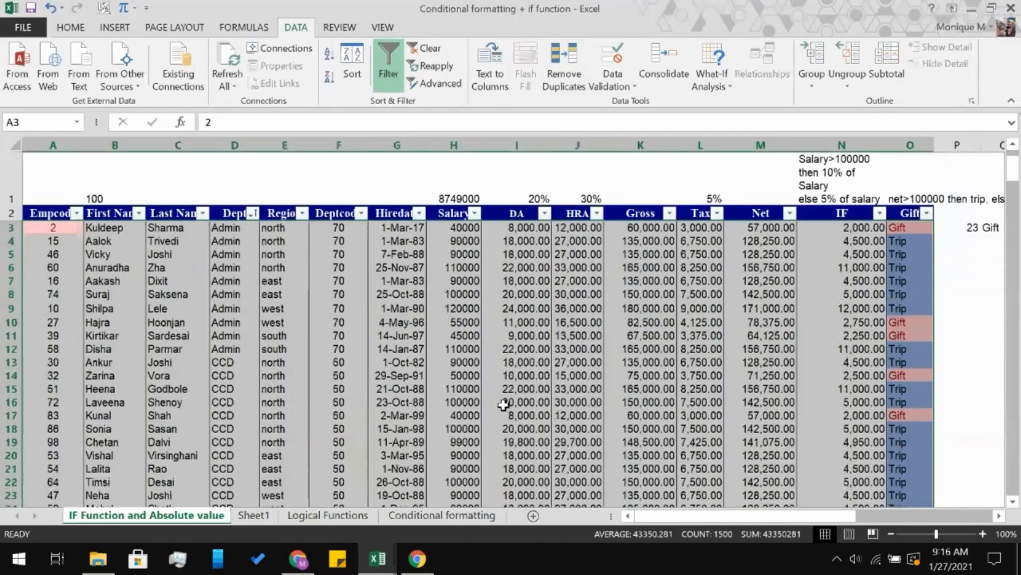
- Start Remove Duplicates on the selected range and exclude the First Name, Last Name, Dept, Region, Deptcode and Hiredate columns from the comparison
{"action": "left_click", "coordinate": [577, 72]}
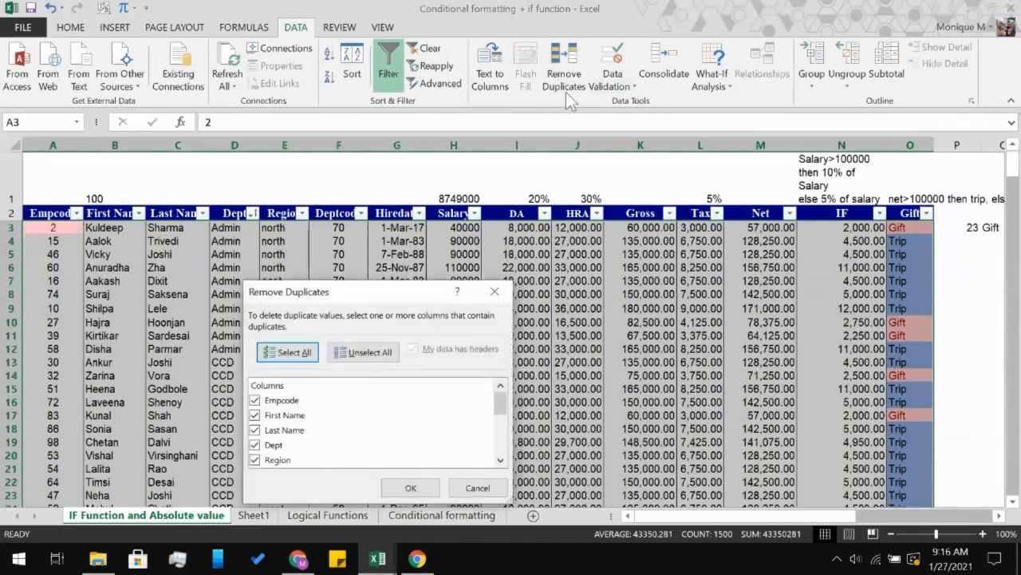
{"action": "left_click", "coordinate": [255, 415]}
{"action": "left_click", "coordinate": [257, 429]}
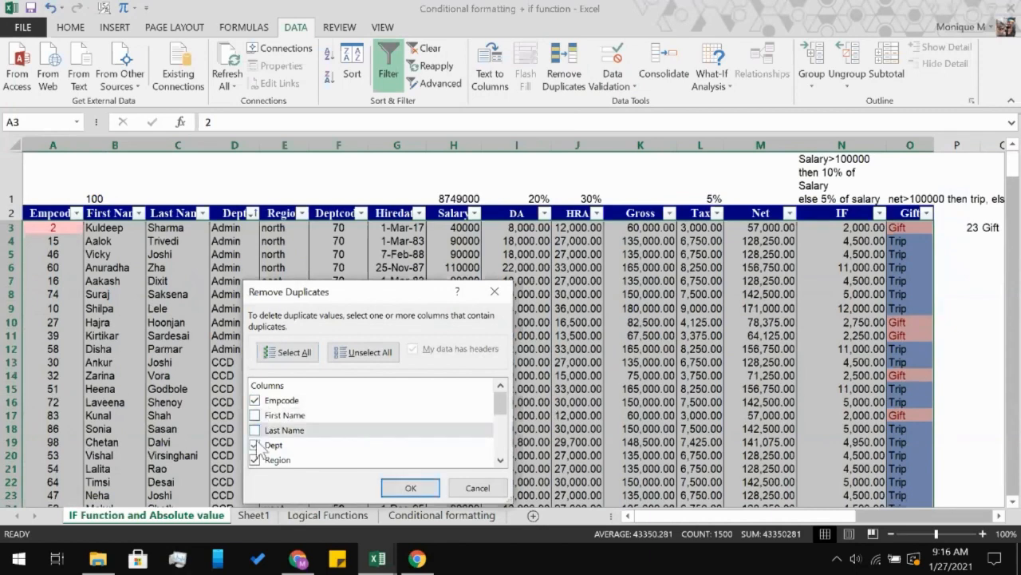
{"action": "left_click", "coordinate": [256, 443]}
{"action": "scroll", "coordinate": [257, 443], "scroll_direction": "down", "scroll_amount": 1}
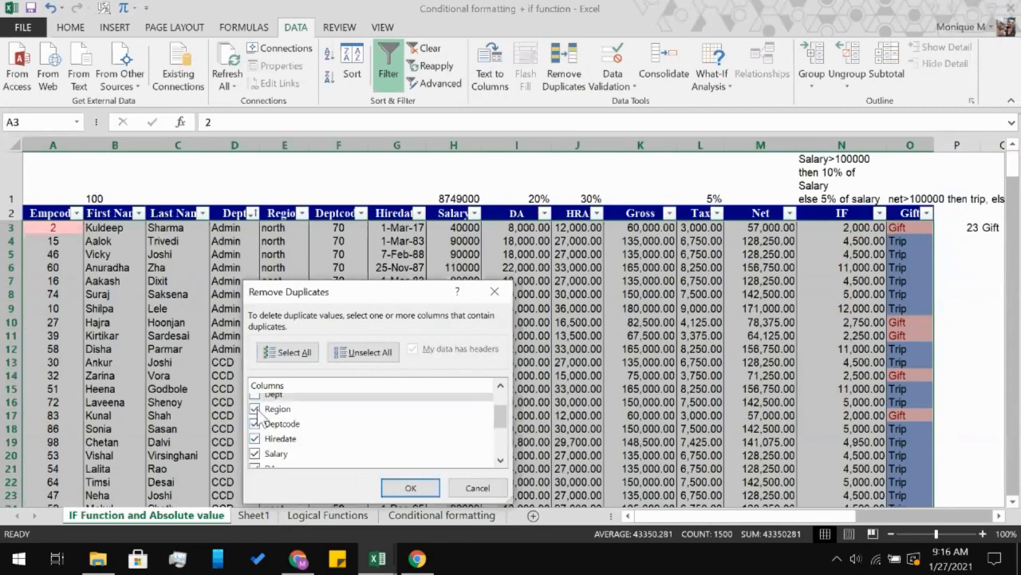
{"action": "left_click", "coordinate": [255, 408]}
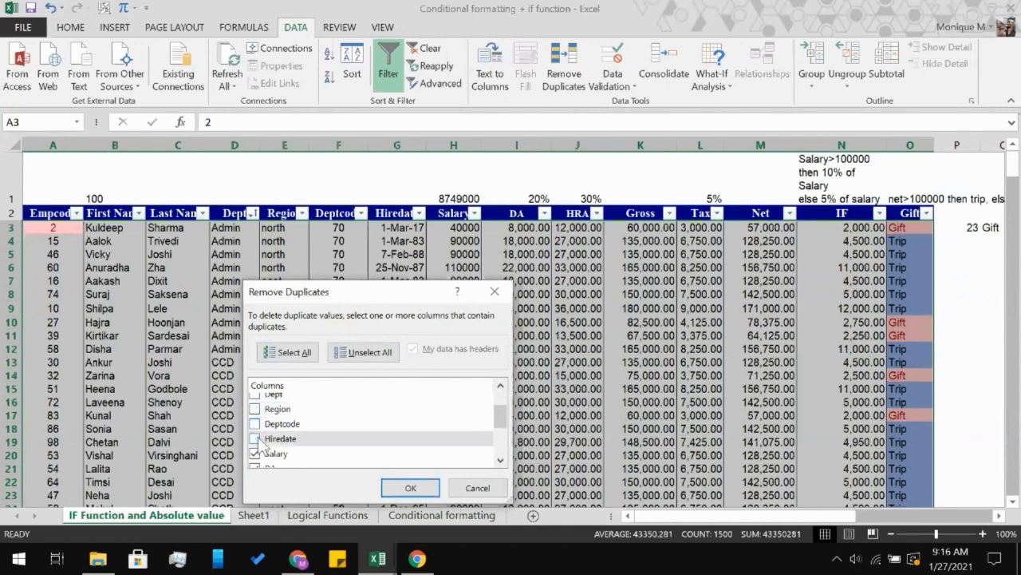
{"action": "scroll", "coordinate": [259, 438], "scroll_direction": "down", "scroll_amount": 2}
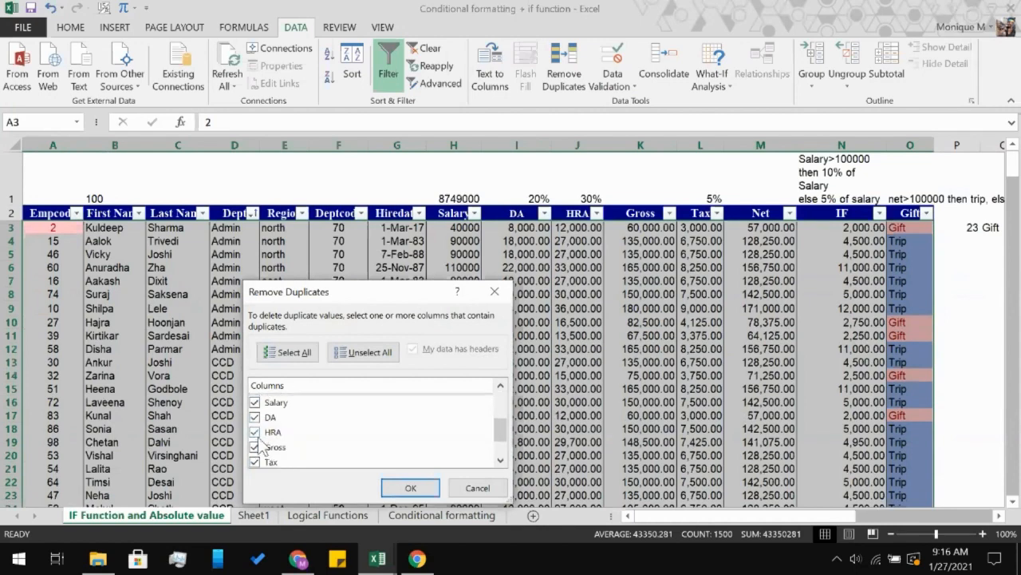
- Unselect all comparison columns, include only Empcode, and remove the duplicate rows
{"action": "left_click", "coordinate": [367, 352]}
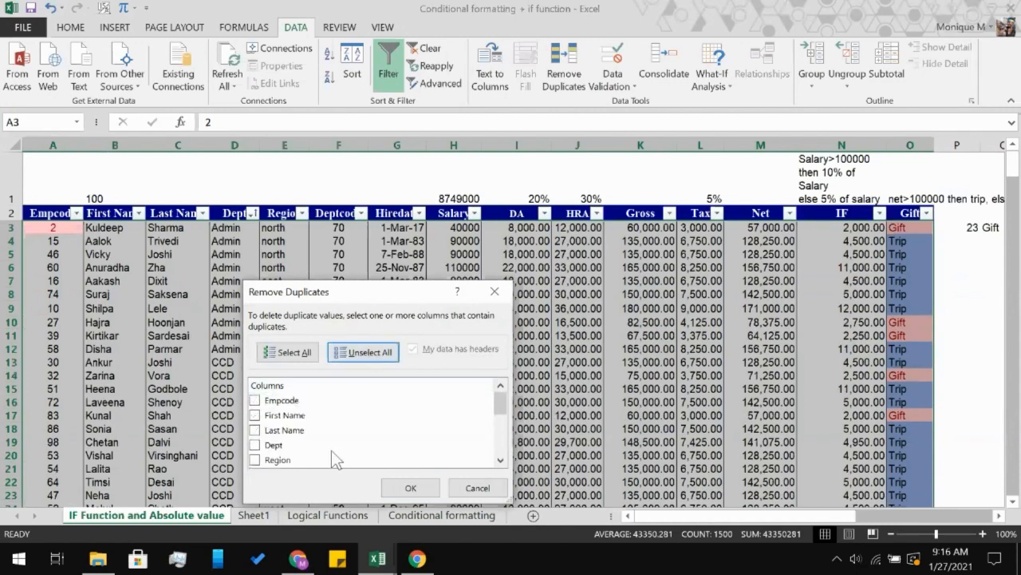
{"action": "left_click", "coordinate": [254, 401]}
{"action": "left_click", "coordinate": [254, 401]}
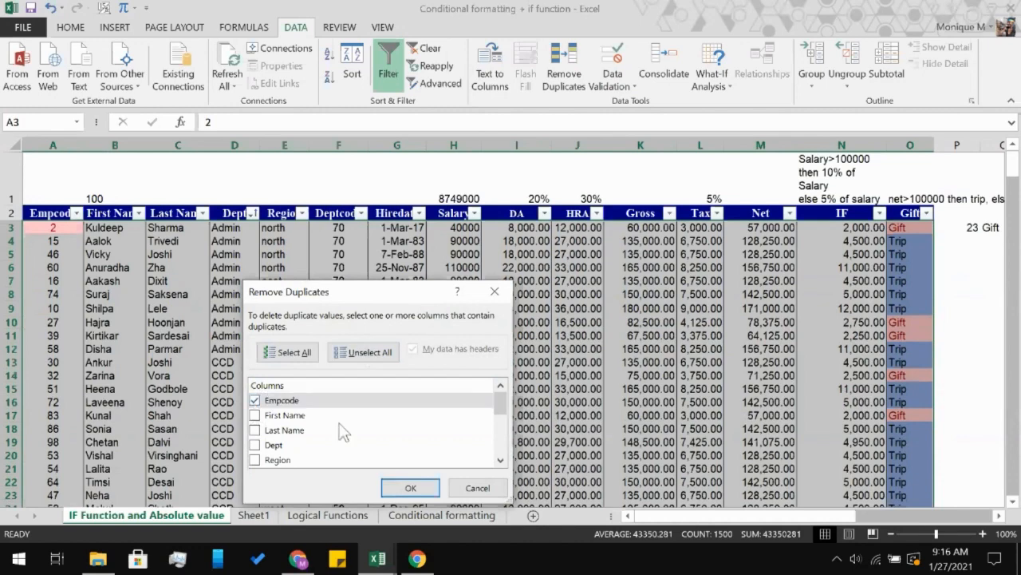
{"action": "left_click", "coordinate": [396, 487]}
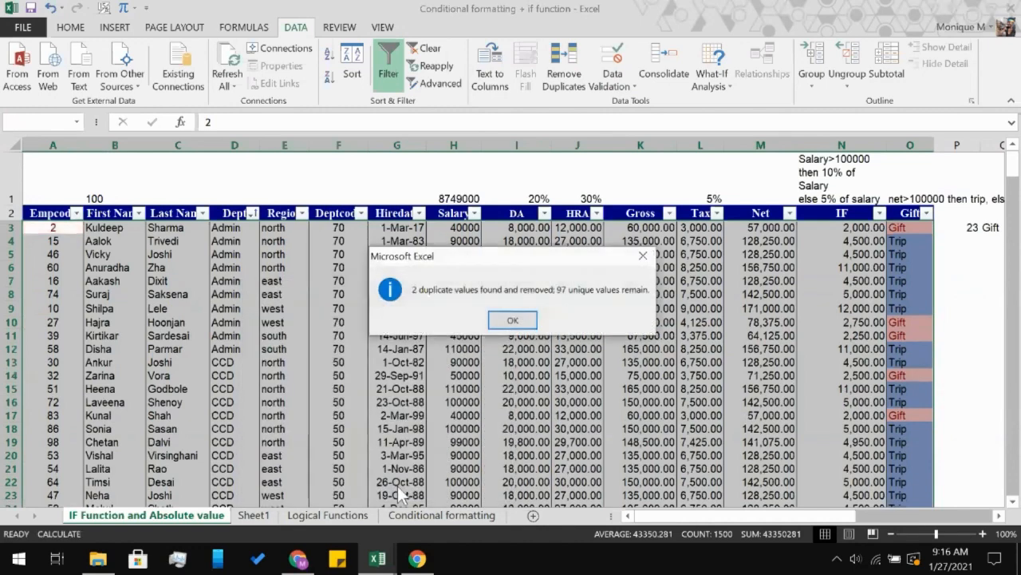
{"action": "left_click", "coordinate": [501, 321]}
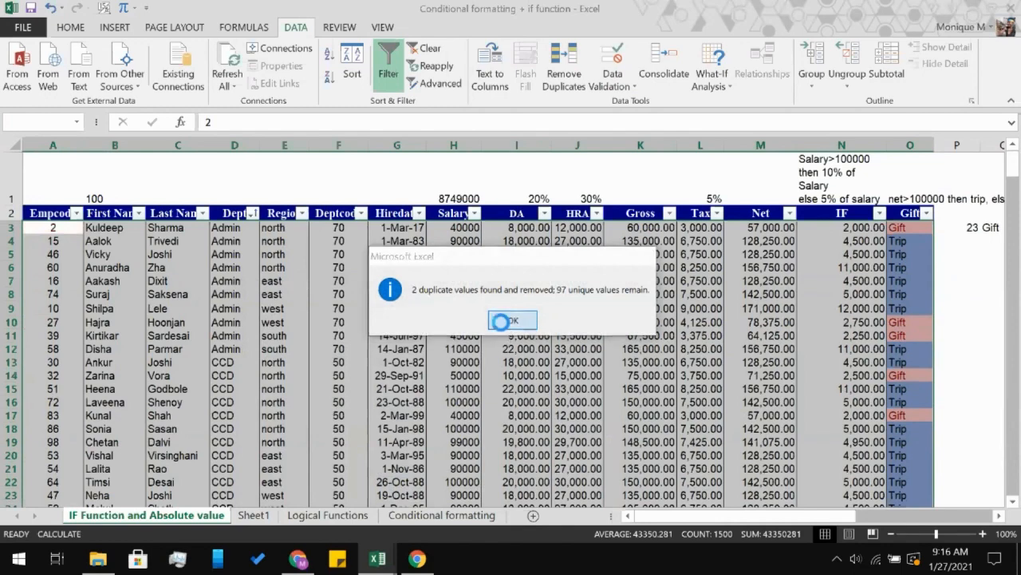
- Examine the rest of the employee list down to its last row for remaining duplicate highlights in the Empcode column
{"action": "left_click", "coordinate": [139, 319]}
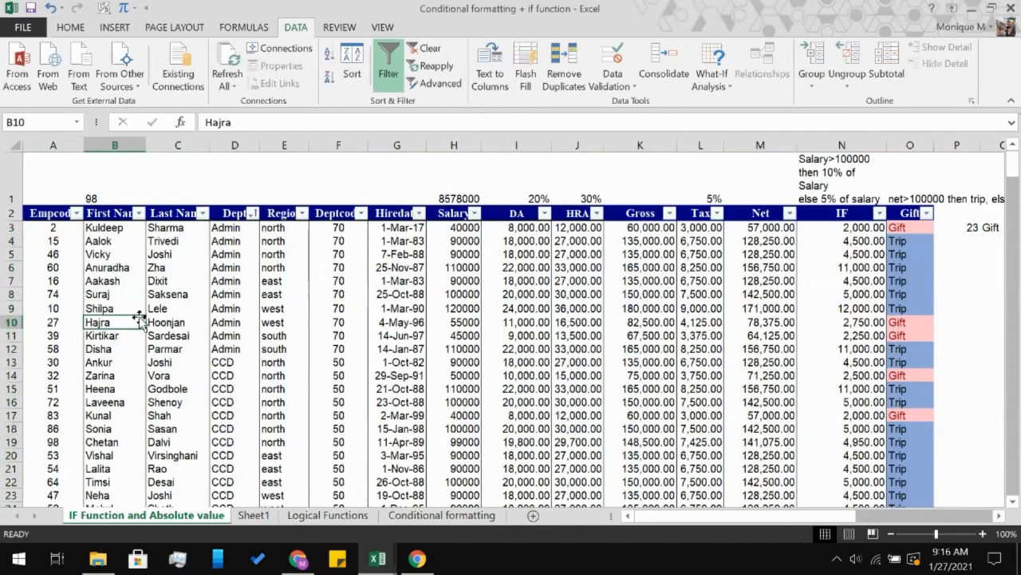
{"action": "scroll", "coordinate": [139, 318], "scroll_direction": "down", "scroll_amount": 13}
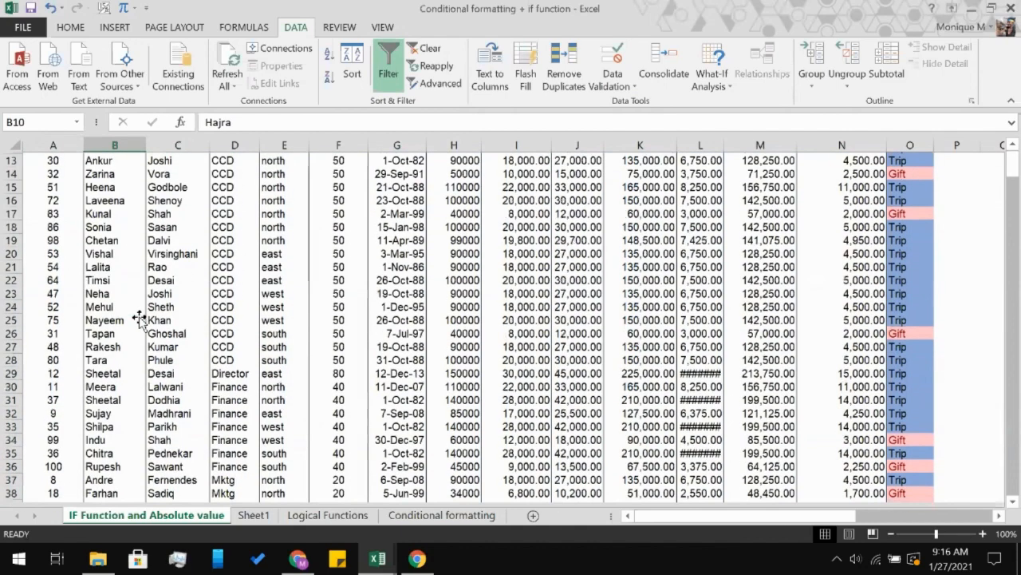
{"action": "scroll", "coordinate": [139, 317], "scroll_direction": "down", "scroll_amount": 15}
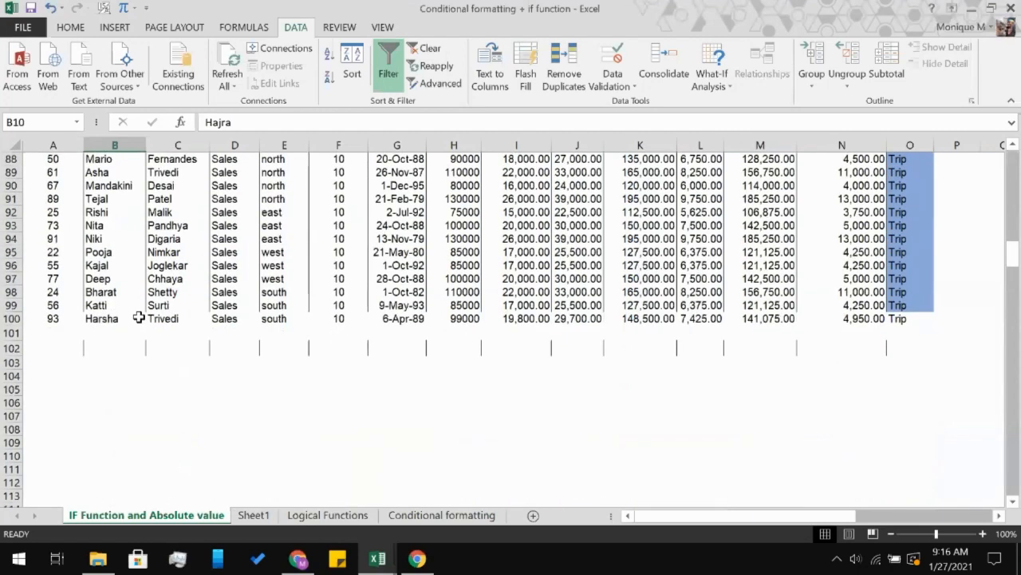
{"action": "scroll", "coordinate": [139, 318], "scroll_direction": "up", "scroll_amount": 7}
{"action": "scroll", "coordinate": [139, 317], "scroll_direction": "up", "scroll_amount": 13}
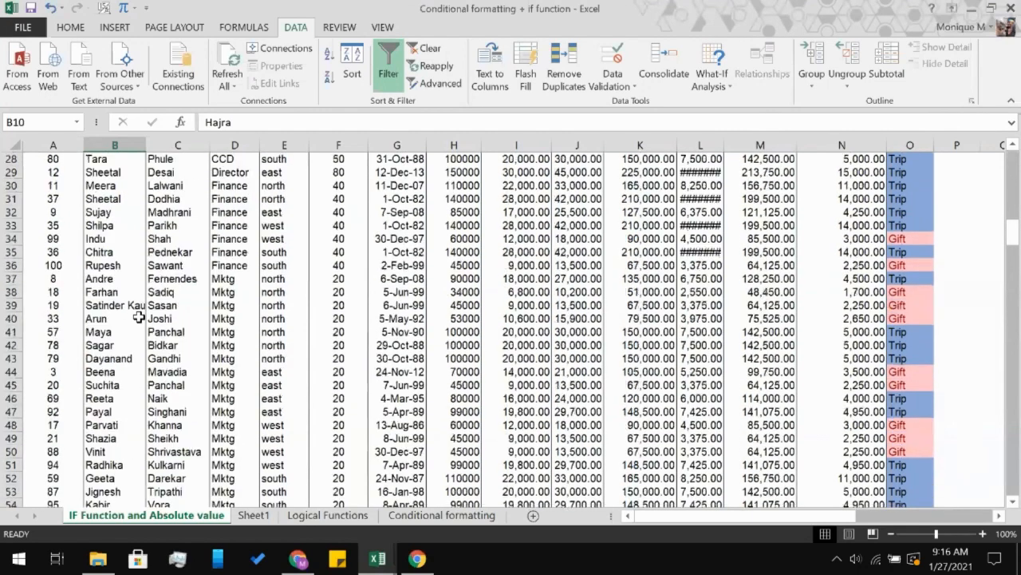
{"action": "scroll", "coordinate": [139, 317], "scroll_direction": "up", "scroll_amount": 9}
{"action": "scroll", "coordinate": [139, 318], "scroll_direction": "down", "scroll_amount": 12}
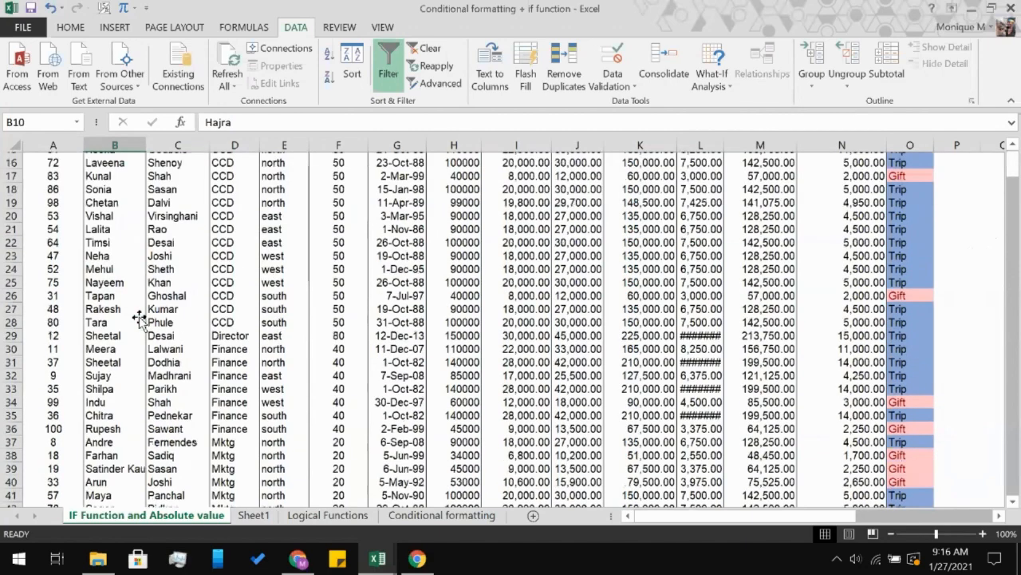
{"action": "scroll", "coordinate": [139, 317], "scroll_direction": "down", "scroll_amount": 6}
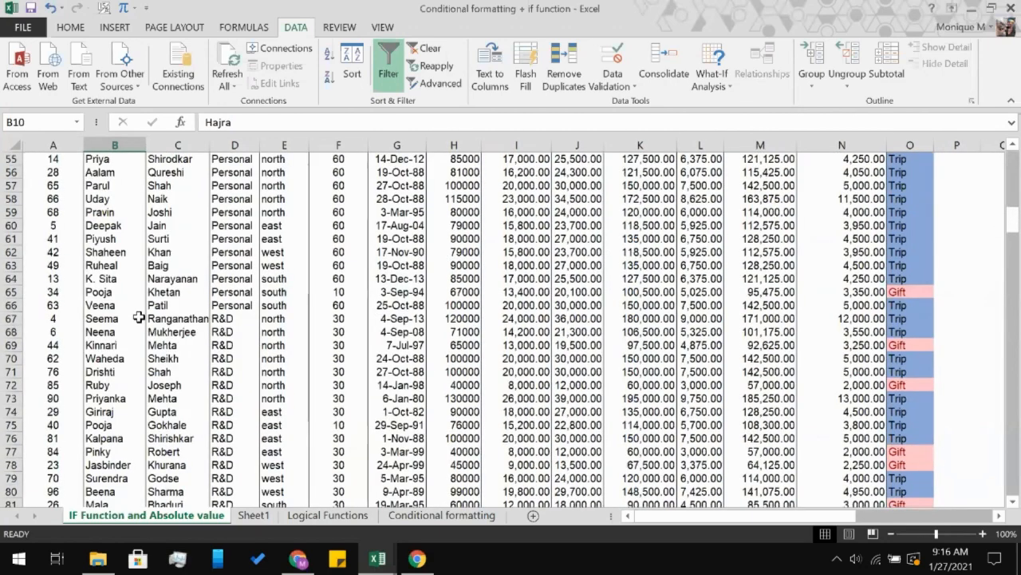
{"action": "scroll", "coordinate": [139, 318], "scroll_direction": "up", "scroll_amount": 18}
- Add a Duplicate Values conditional formatting rule to the Empcode cells A3:A100 with Light Red Fill with Dark Red Text
{"action": "left_click", "coordinate": [48, 228]}
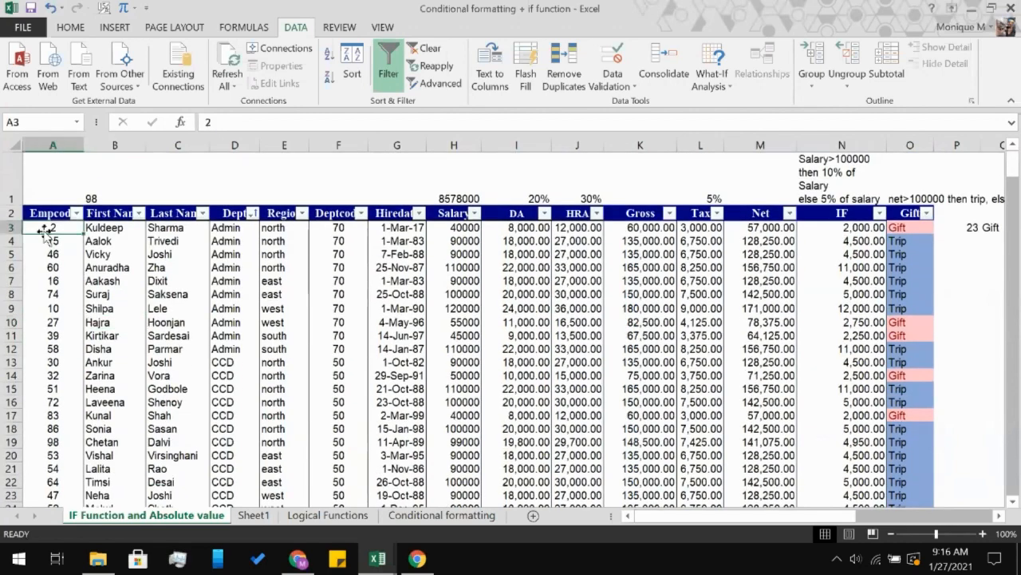
{"action": "scroll", "coordinate": [54, 364], "scroll_direction": "down", "scroll_amount": 20}
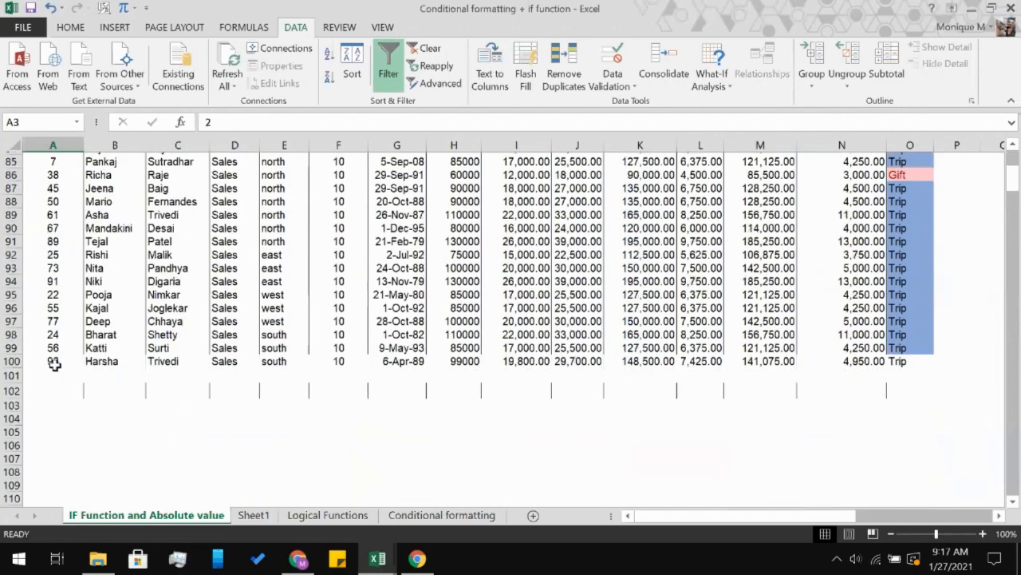
{"action": "left_click", "coordinate": [52, 357], "text": "shift"}
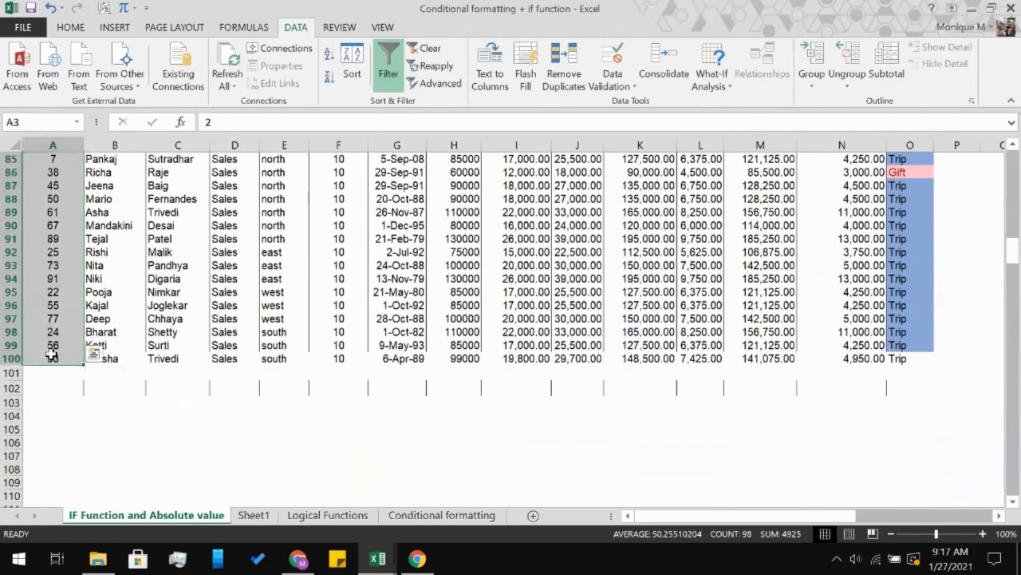
{"action": "left_click", "coordinate": [70, 27]}
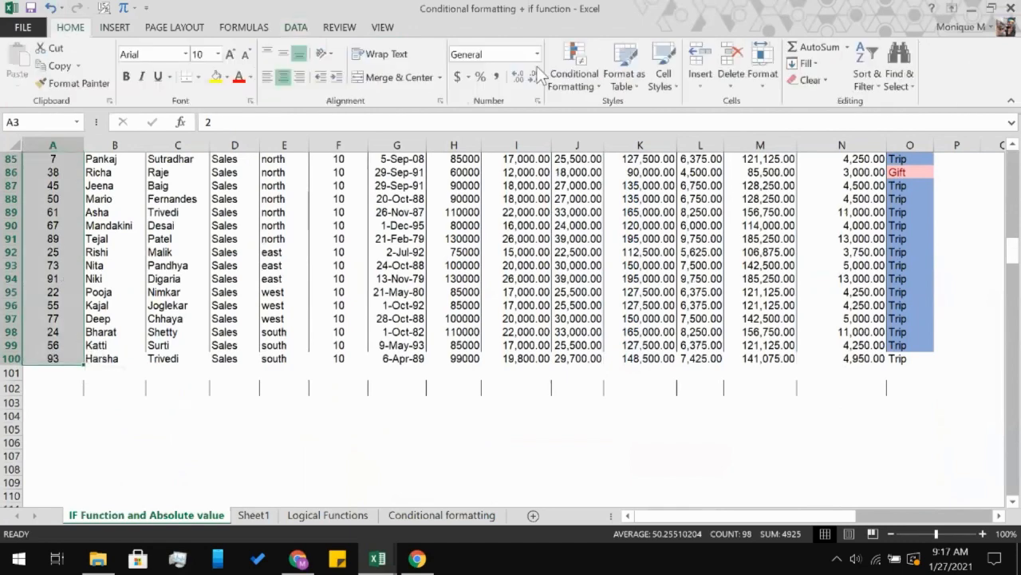
{"action": "left_click", "coordinate": [574, 72]}
{"action": "mouse_move", "coordinate": [641, 109]}
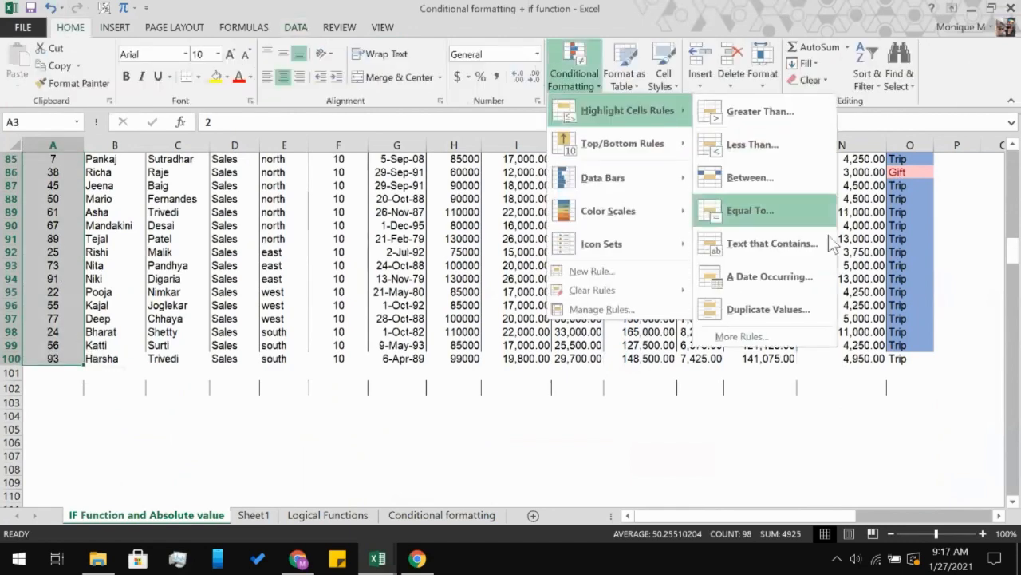
{"action": "left_click", "coordinate": [794, 311]}
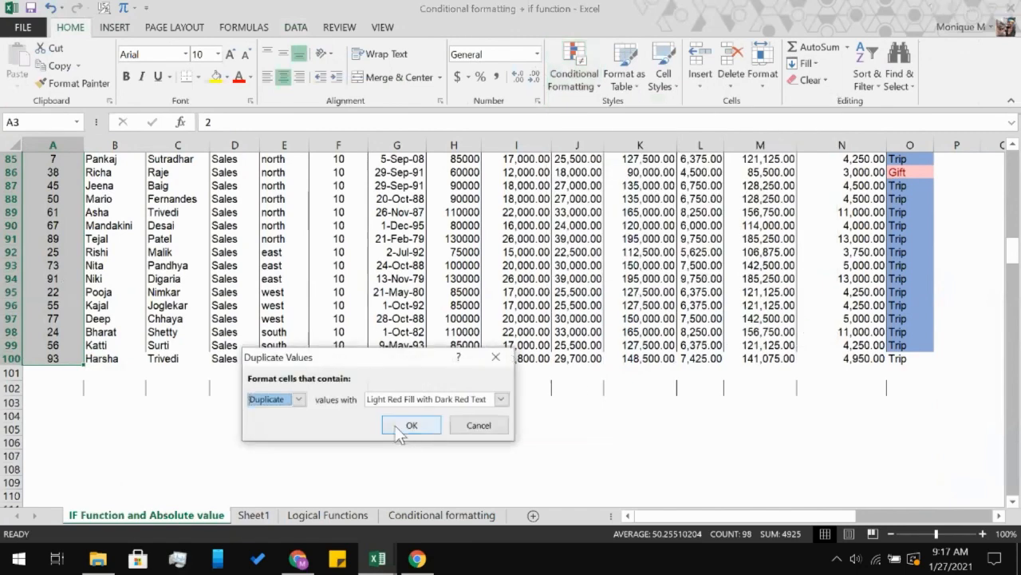
{"action": "left_click", "coordinate": [400, 429]}
- Check the whole Empcode column for cells highlighted by the new duplicate rule
{"action": "scroll", "coordinate": [247, 381], "scroll_direction": "up", "scroll_amount": 20}
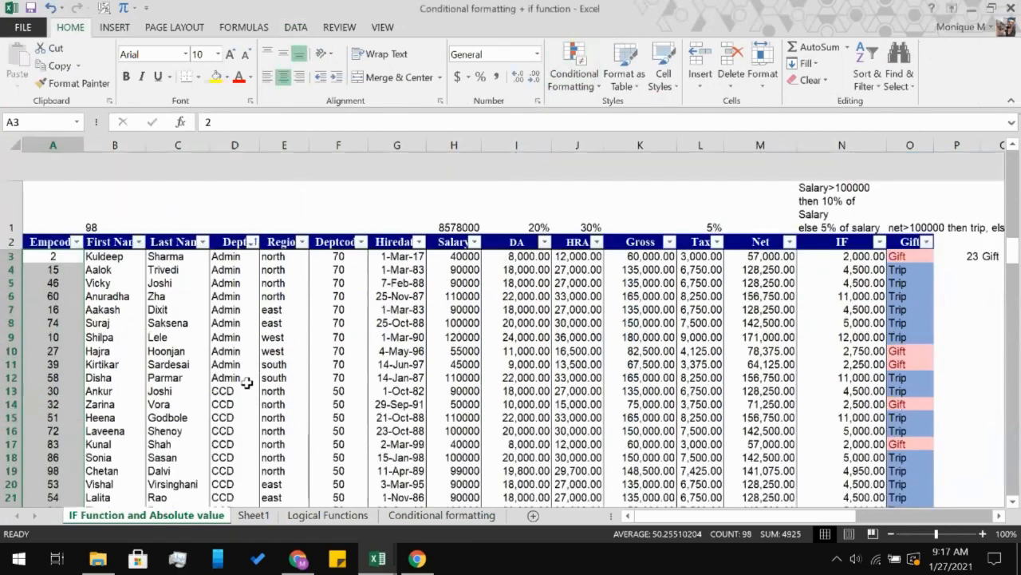
{"action": "left_click", "coordinate": [247, 386]}
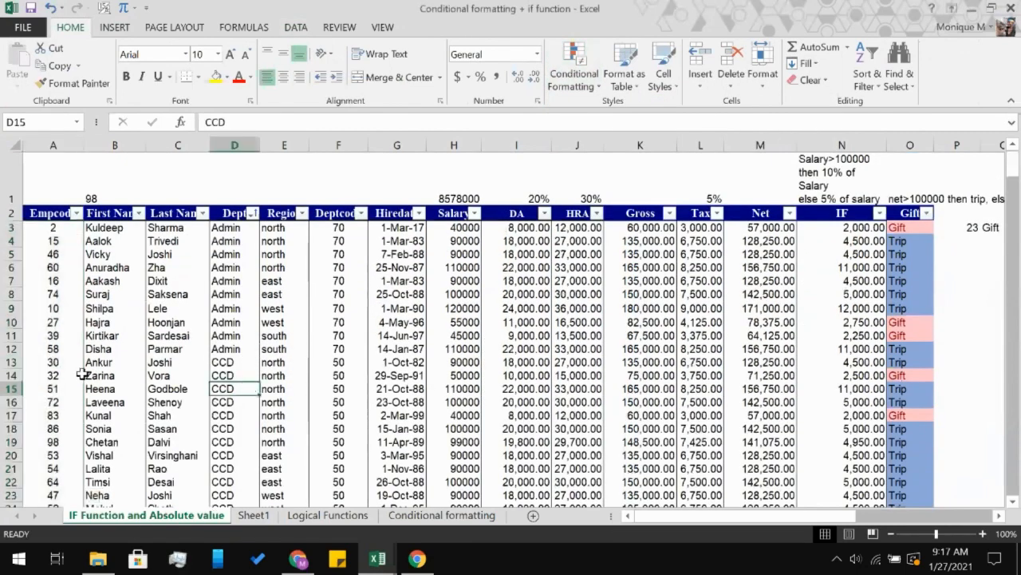
{"action": "scroll", "coordinate": [82, 373], "scroll_direction": "down", "scroll_amount": 11}
{"action": "scroll", "coordinate": [82, 373], "scroll_direction": "down", "scroll_amount": 20}
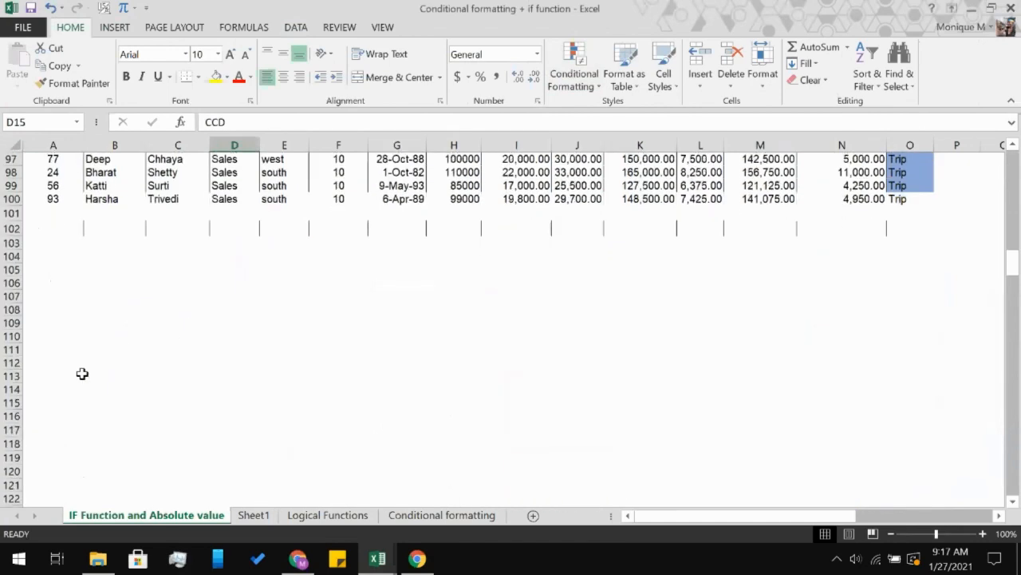
- Select the Salary values in H3:H100 and bring up the Data Bars conditional formatting choices for them
{"action": "scroll", "coordinate": [82, 372], "scroll_direction": "up", "scroll_amount": 20}
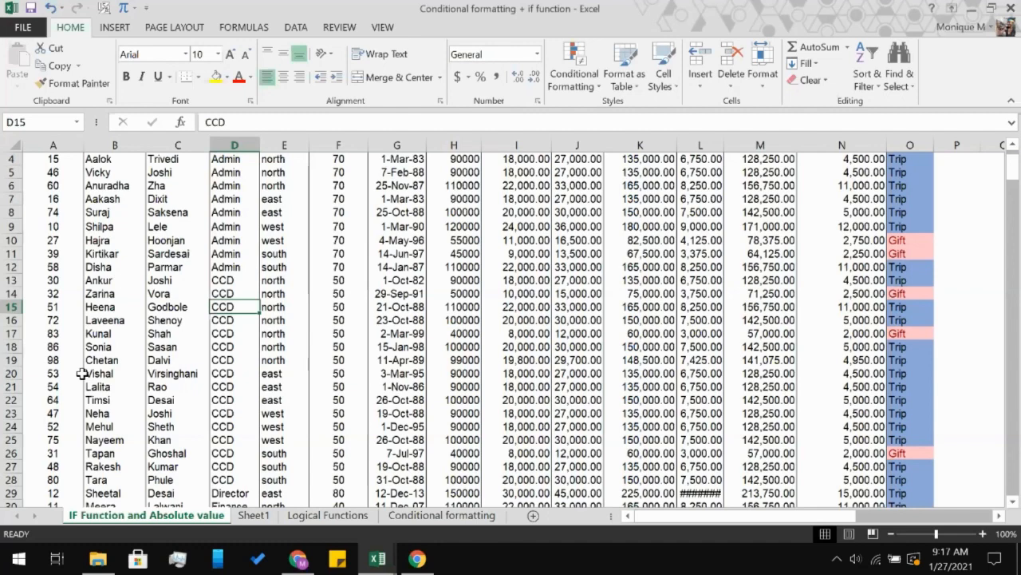
{"action": "scroll", "coordinate": [393, 345], "scroll_direction": "up", "scroll_amount": 1}
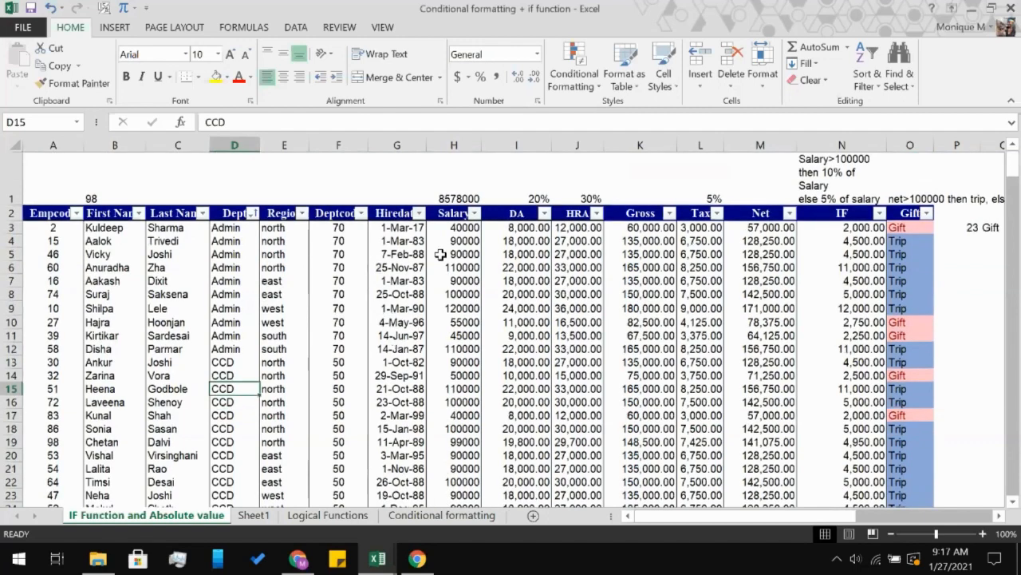
{"action": "left_click", "coordinate": [457, 227]}
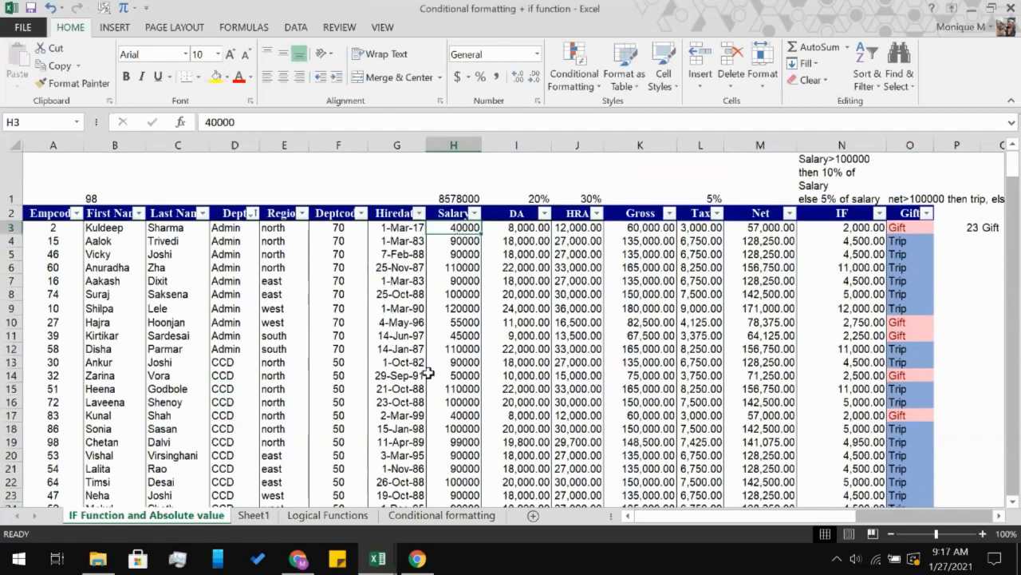
{"action": "scroll", "coordinate": [429, 373], "scroll_direction": "down", "scroll_amount": 20}
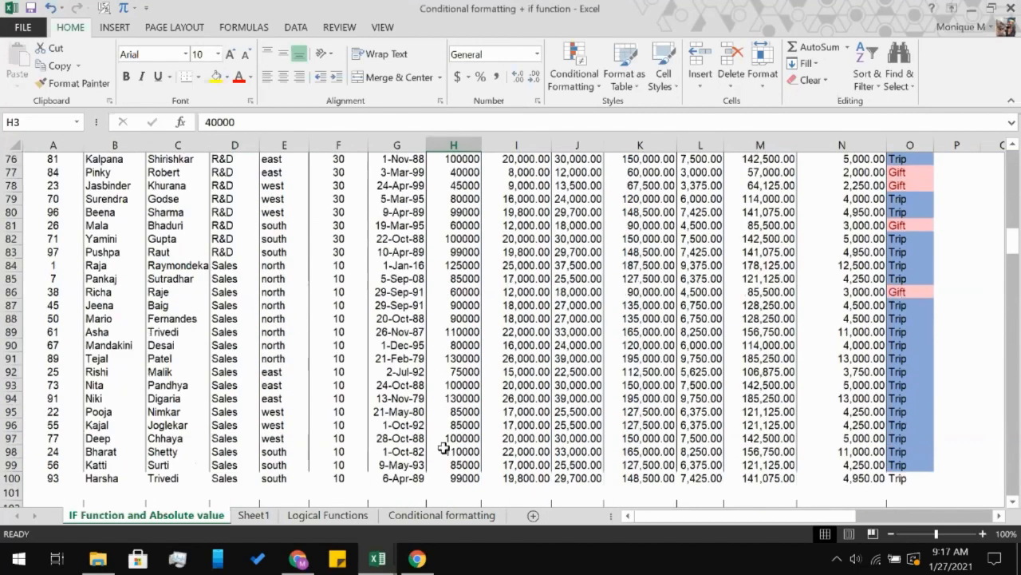
{"action": "left_click", "coordinate": [449, 471], "text": "shift"}
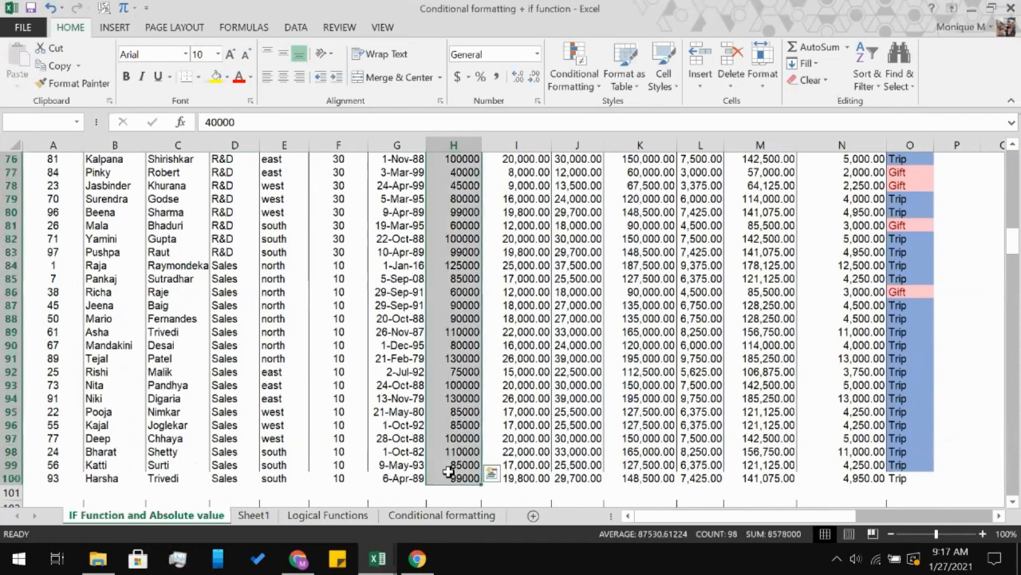
{"action": "scroll", "coordinate": [449, 471], "scroll_direction": "up", "scroll_amount": 20}
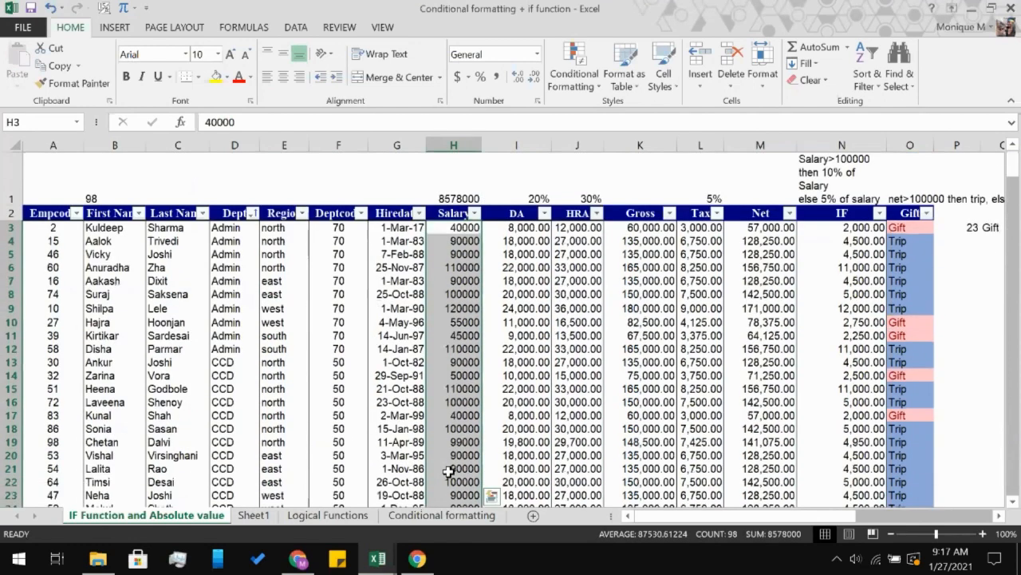
{"action": "left_click", "coordinate": [583, 93]}
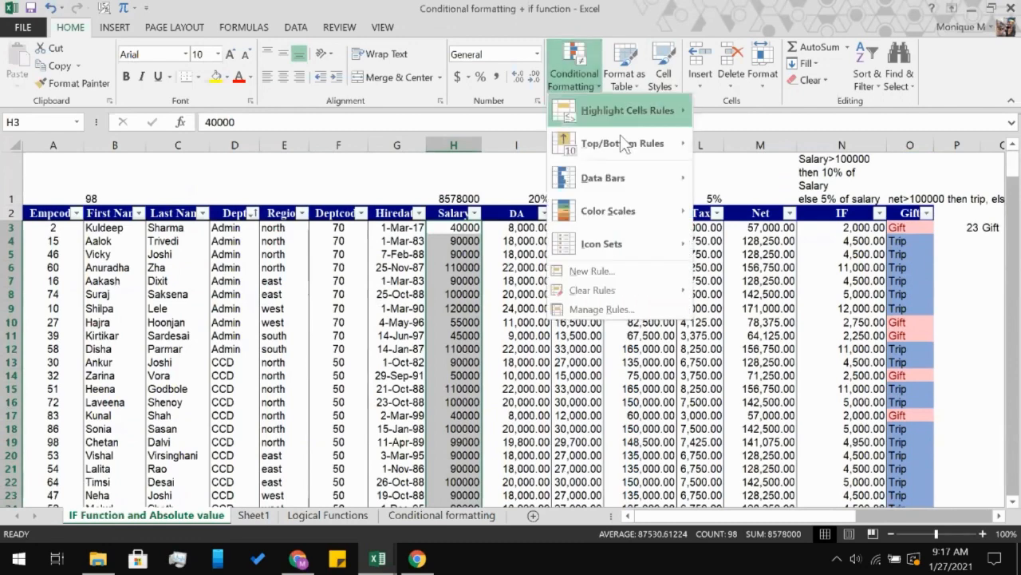
{"action": "mouse_move", "coordinate": [648, 115]}
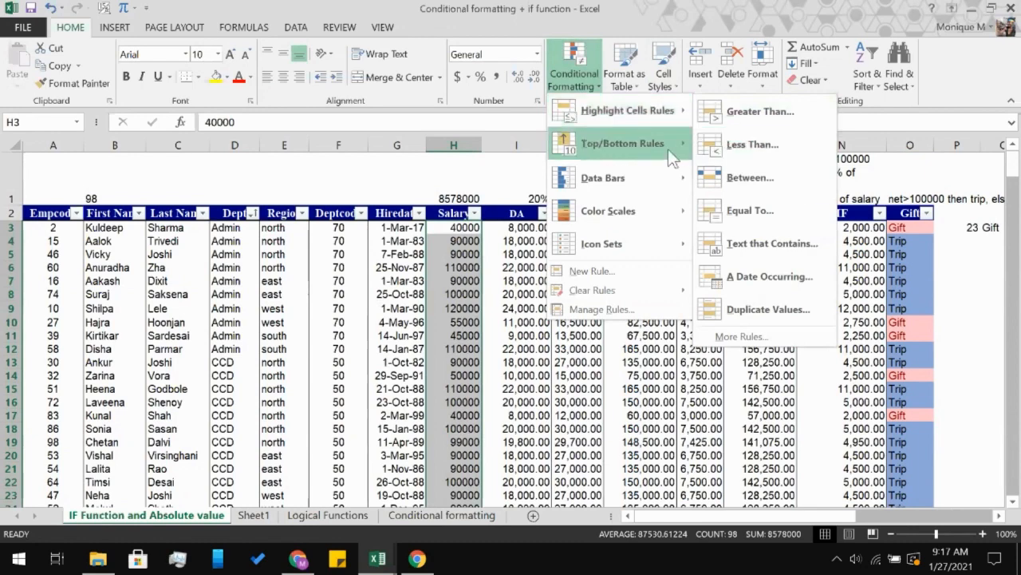
{"action": "mouse_move", "coordinate": [656, 192]}
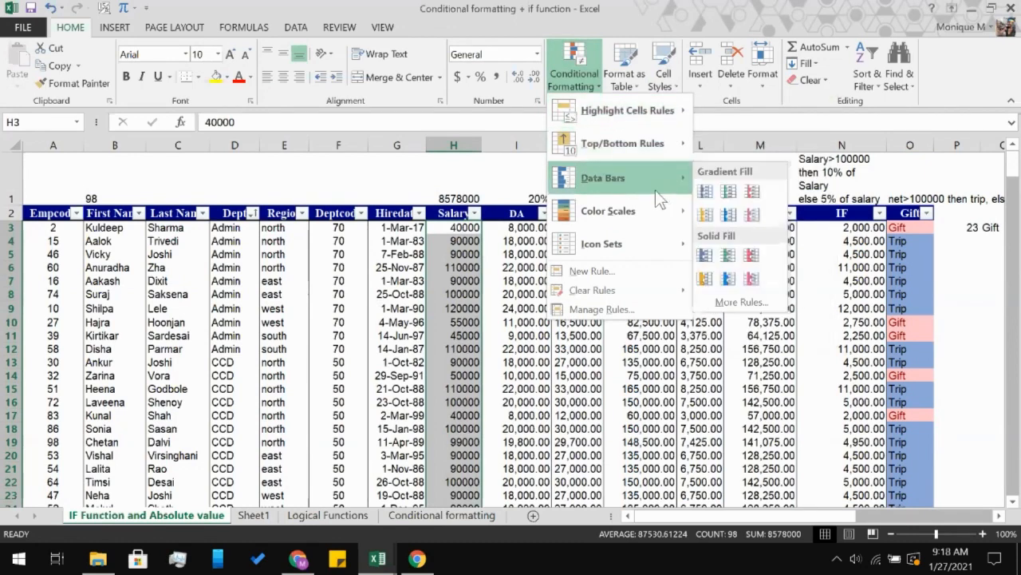
- Apply green gradient-fill data bars to the Salary values in H3:H100 and widen column H
{"action": "left_click", "coordinate": [727, 195]}
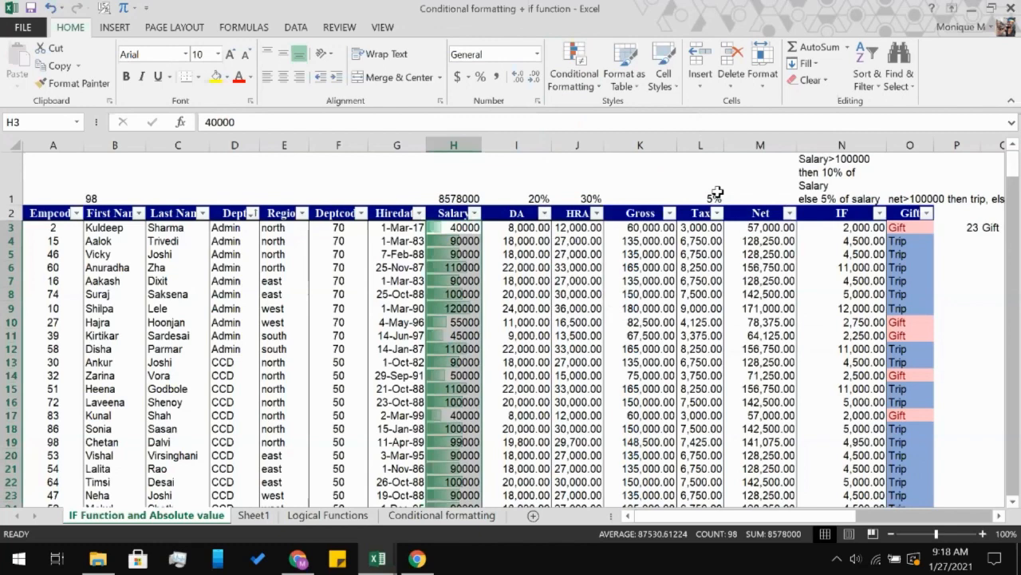
{"action": "left_click_drag", "start_coordinate": [481, 144], "coordinate": [613, 131]}
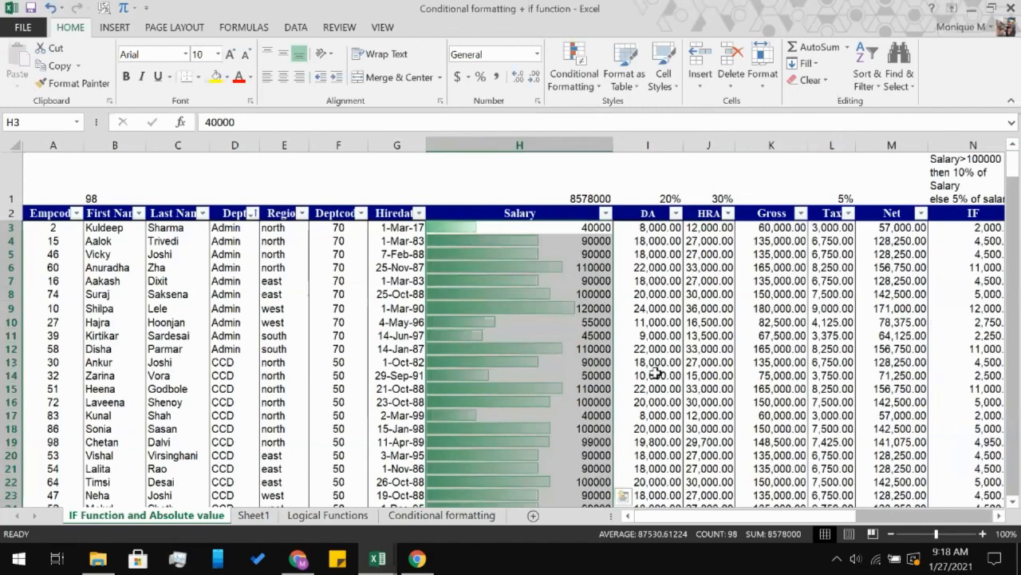
- Examine the data bars down the whole Salary column, comparing bar lengths with the salary values
{"action": "scroll", "coordinate": [655, 373], "scroll_direction": "down", "scroll_amount": 8}
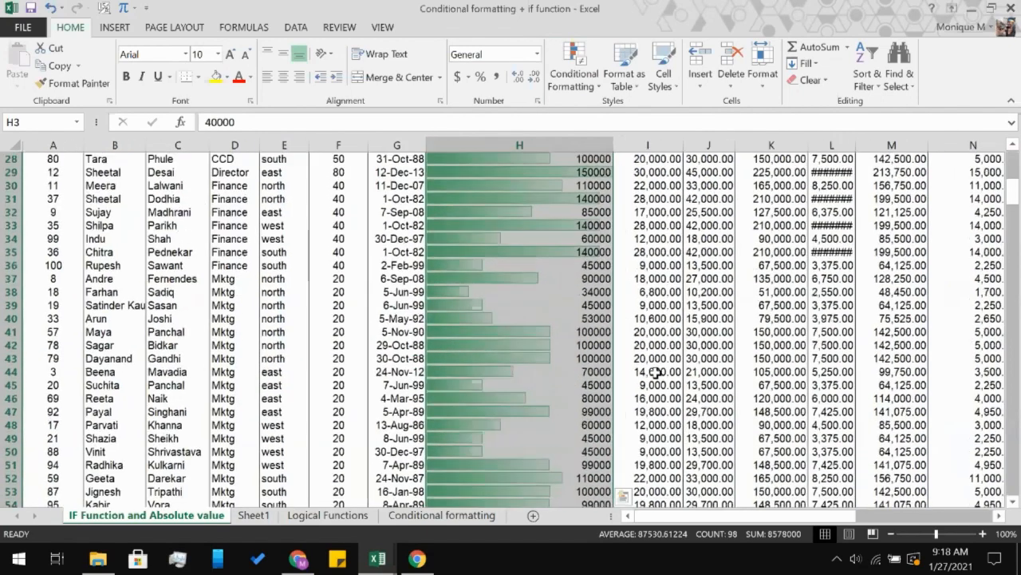
{"action": "scroll", "coordinate": [654, 373], "scroll_direction": "down", "scroll_amount": 10}
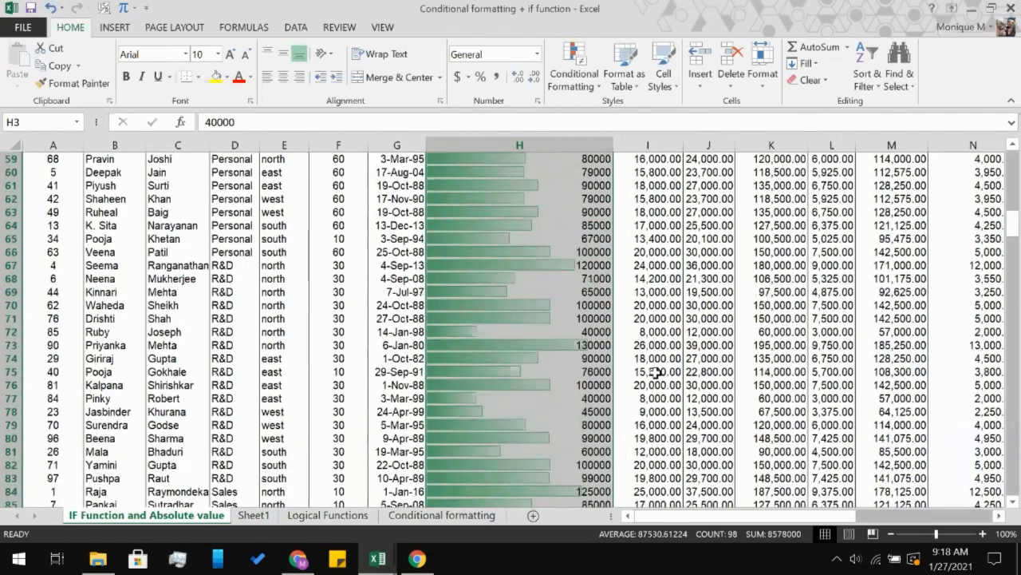
{"action": "scroll", "coordinate": [654, 373], "scroll_direction": "down", "scroll_amount": 8}
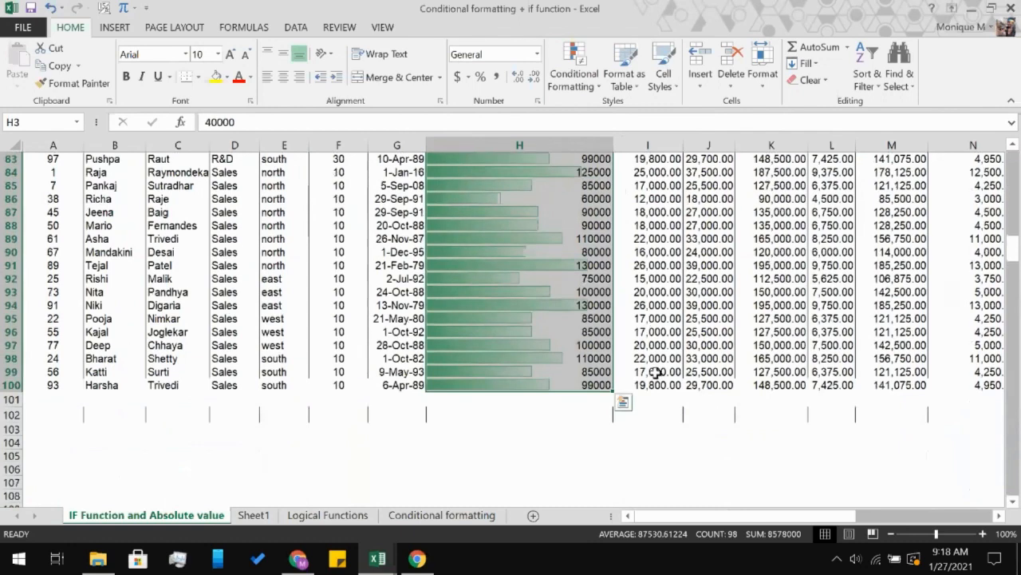
{"action": "left_click", "coordinate": [681, 327]}
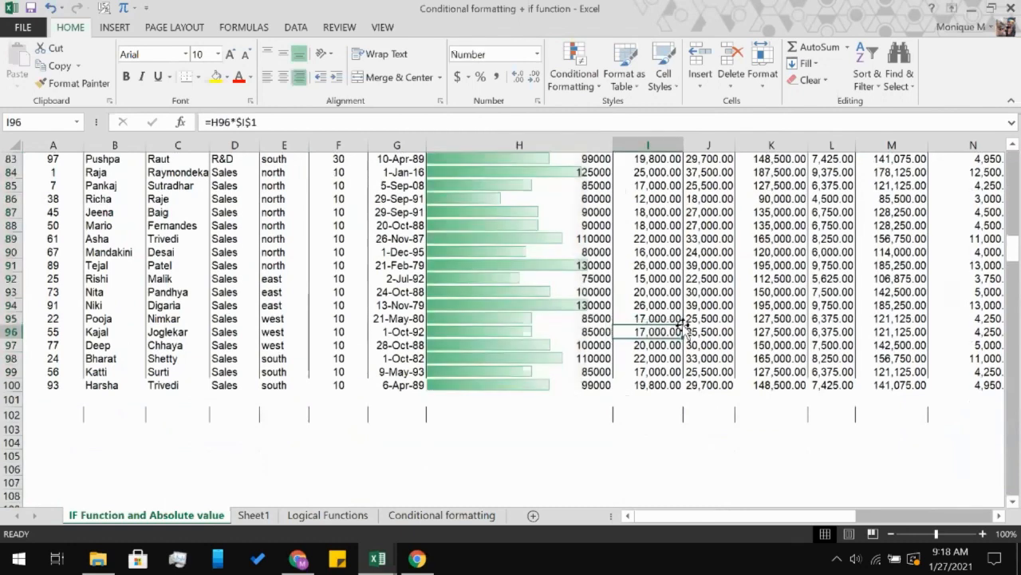
{"action": "scroll", "coordinate": [682, 325], "scroll_direction": "up", "scroll_amount": 5}
{"action": "scroll", "coordinate": [682, 325], "scroll_direction": "up", "scroll_amount": 3}
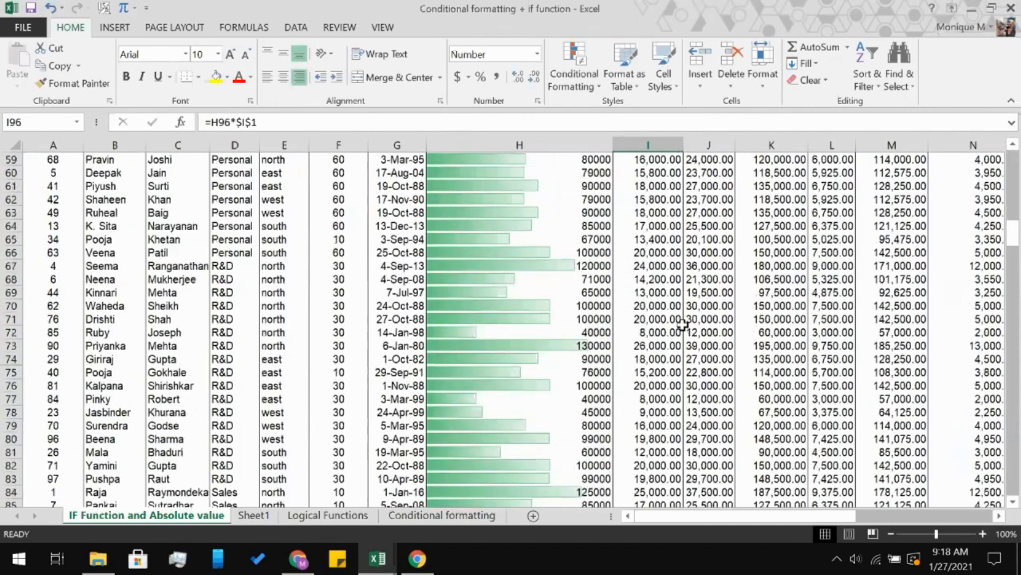
{"action": "scroll", "coordinate": [682, 325], "scroll_direction": "down", "scroll_amount": 3}
{"action": "scroll", "coordinate": [683, 325], "scroll_direction": "up", "scroll_amount": 7}
{"action": "scroll", "coordinate": [682, 325], "scroll_direction": "up", "scroll_amount": 3}
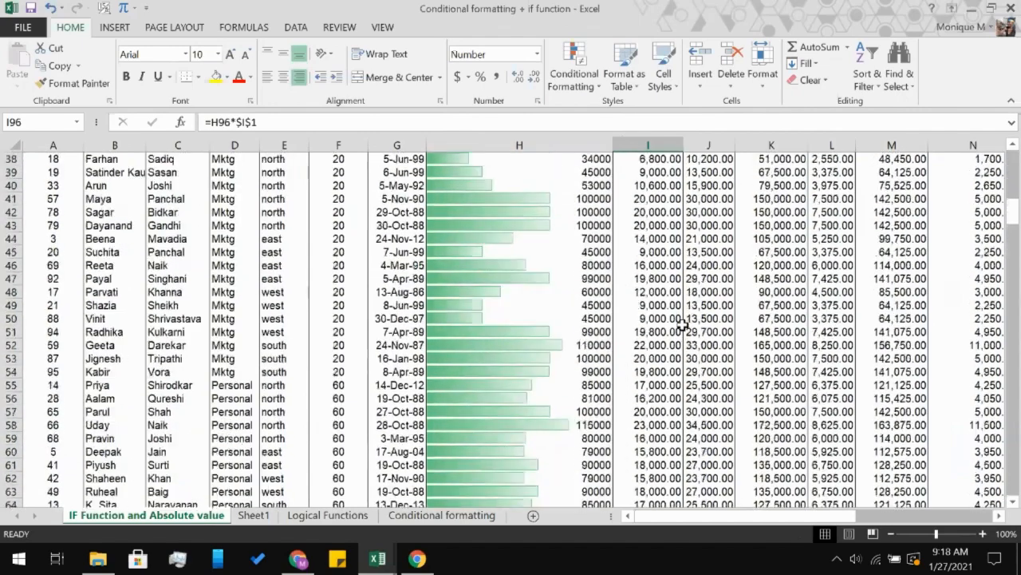
{"action": "scroll", "coordinate": [683, 325], "scroll_direction": "up", "scroll_amount": 9}
{"action": "scroll", "coordinate": [682, 325], "scroll_direction": "up", "scroll_amount": 4}
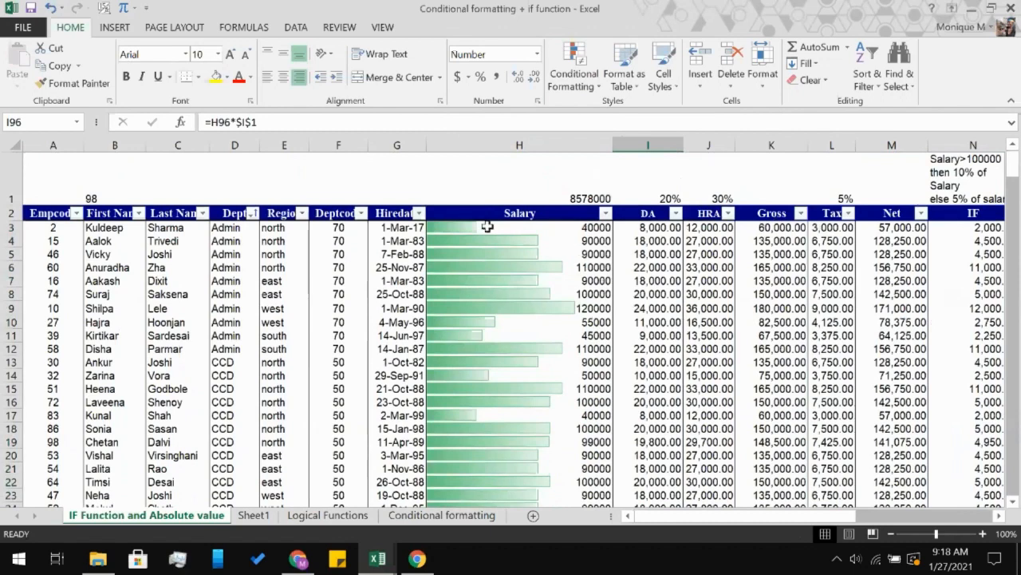
- Change the salary in cell H5 to -90000 to test how the data bars treat a negative value
{"action": "left_click", "coordinate": [516, 227]}
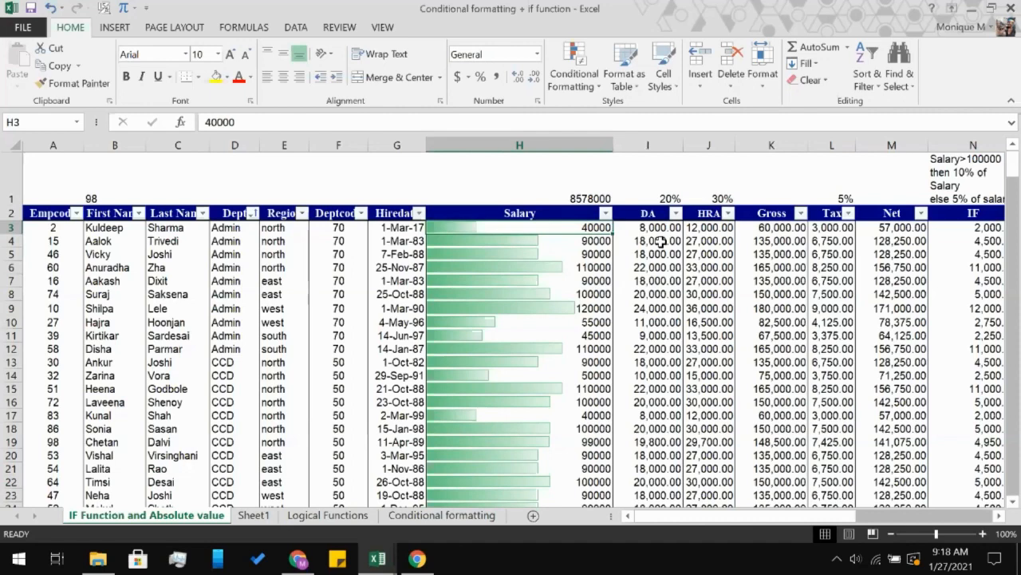
{"action": "left_click", "coordinate": [506, 142]}
{"action": "left_click", "coordinate": [528, 253]}
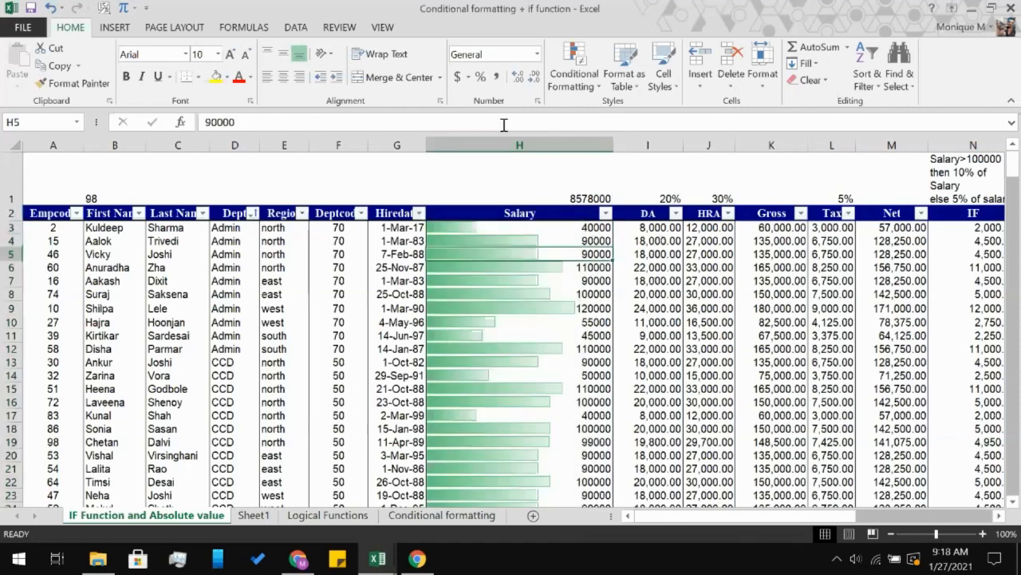
{"action": "left_click", "coordinate": [505, 125]}
{"action": "key", "text": "Left"}
{"action": "key", "text": "Left"}
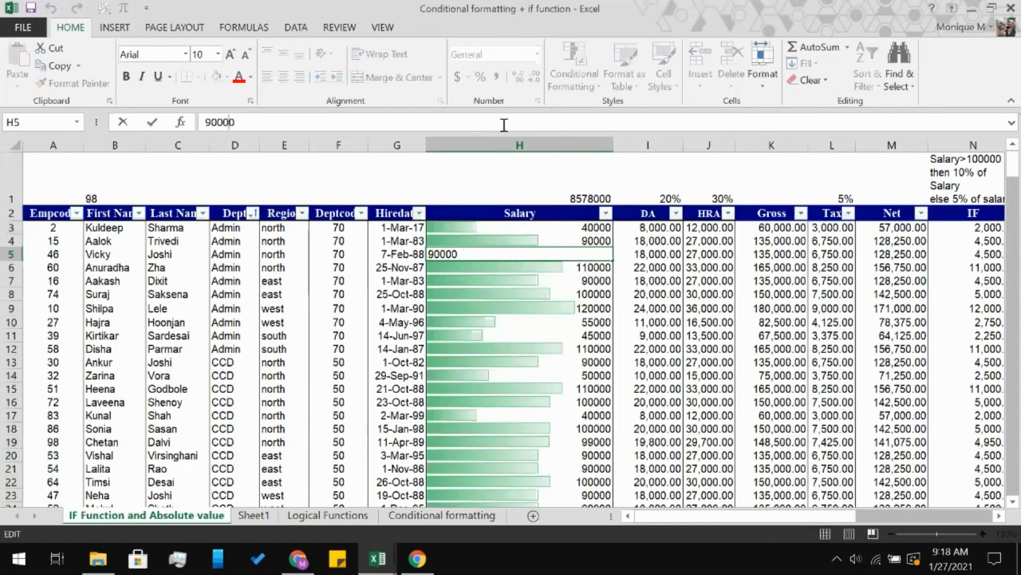
{"action": "type", "text": "-"}
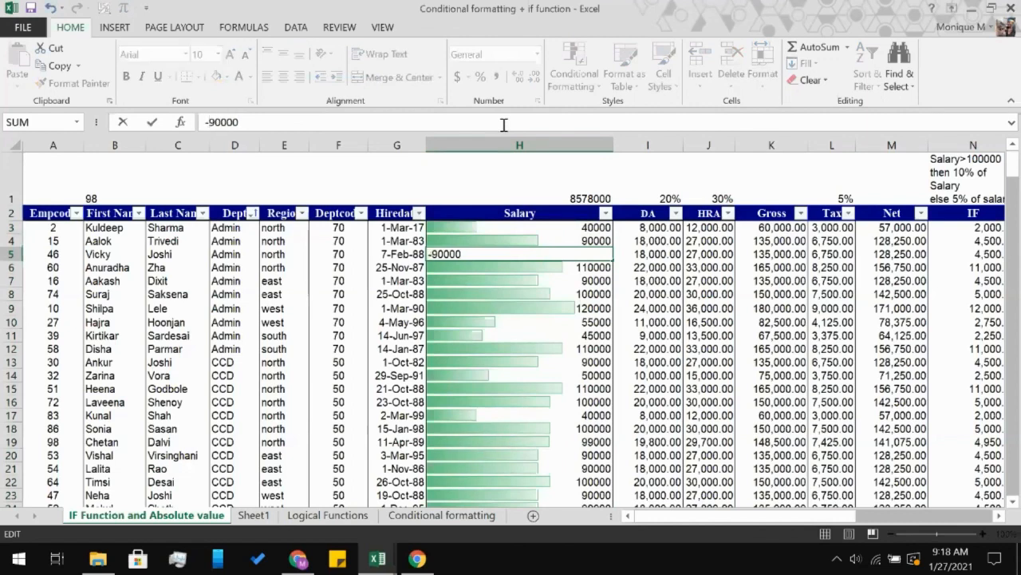
{"action": "key", "text": "Return"}
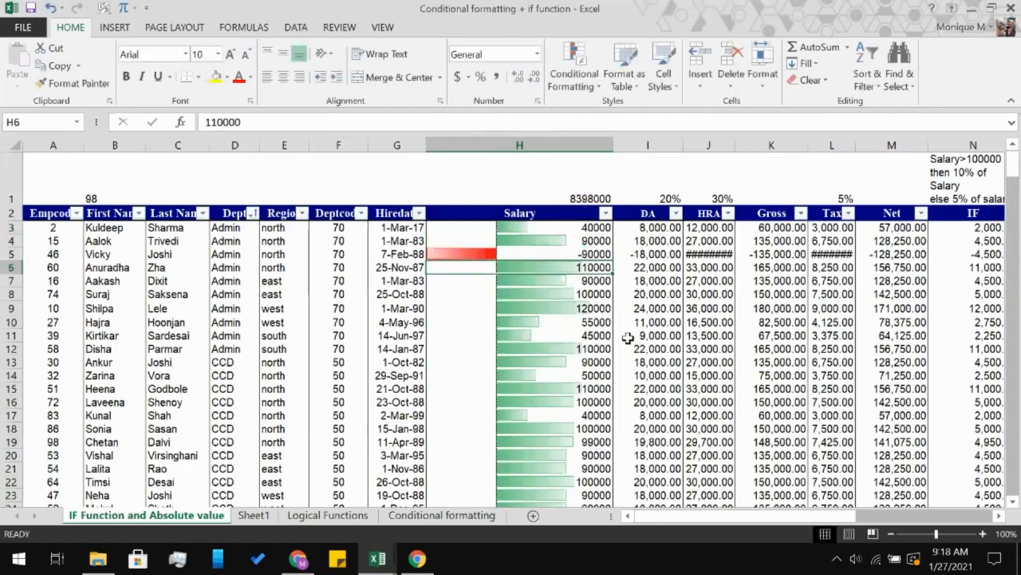
{"action": "left_click", "coordinate": [628, 338]}
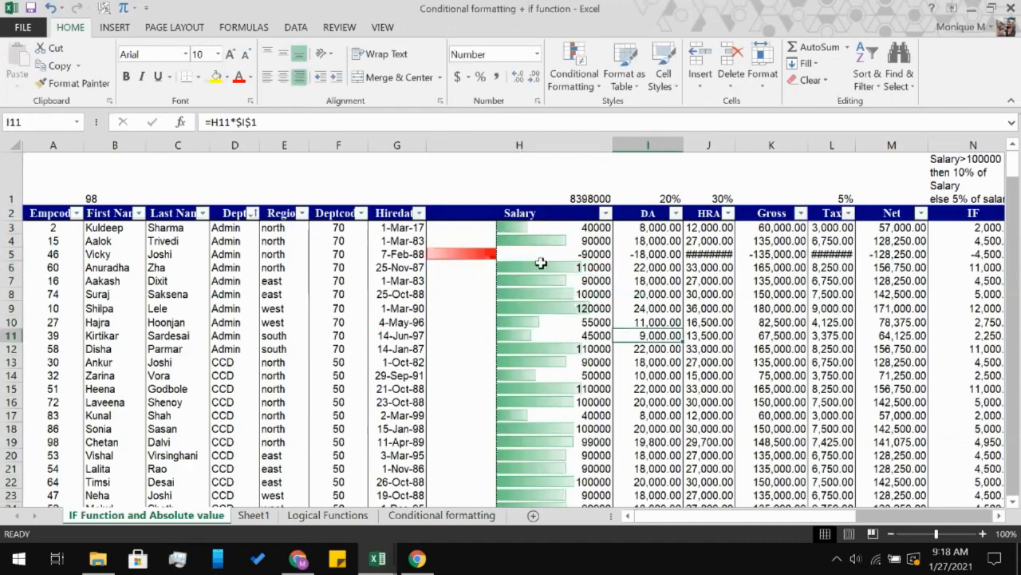
- Change the salary in cell H11 to -45000 as a second negative test value
{"action": "left_click", "coordinate": [583, 304]}
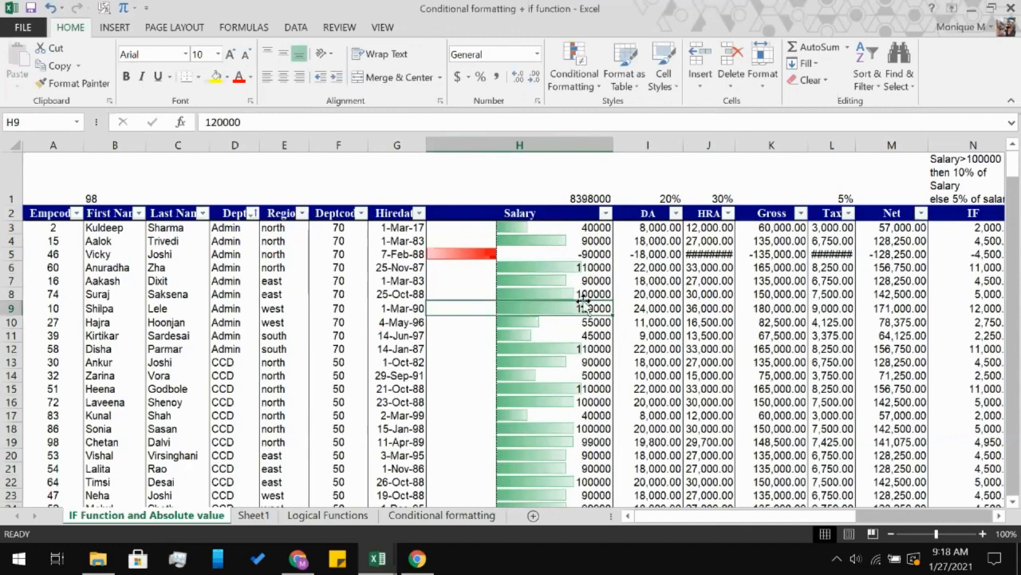
{"action": "left_click", "coordinate": [582, 336]}
{"action": "left_click", "coordinate": [208, 124]}
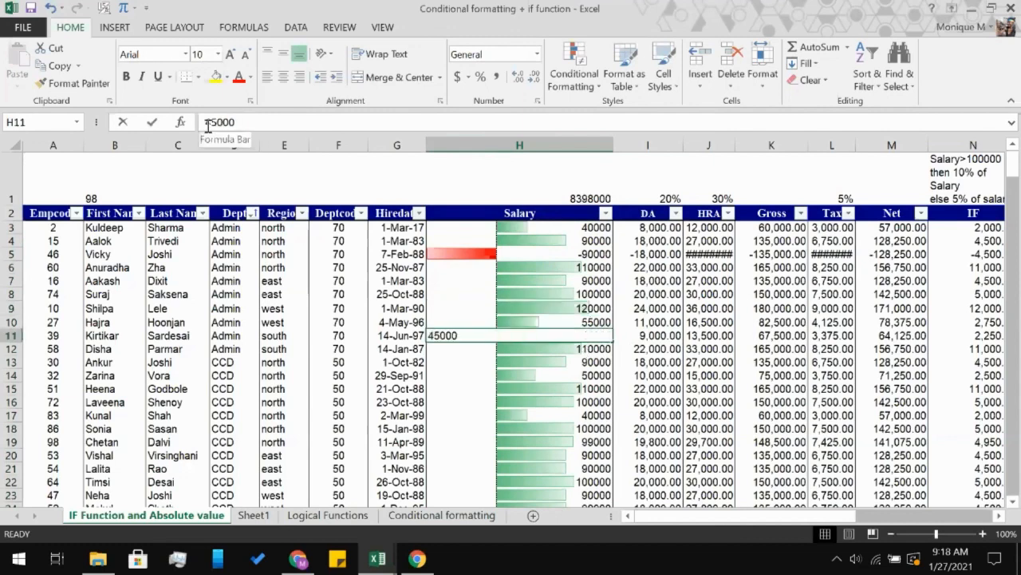
{"action": "type", "text": "-"}
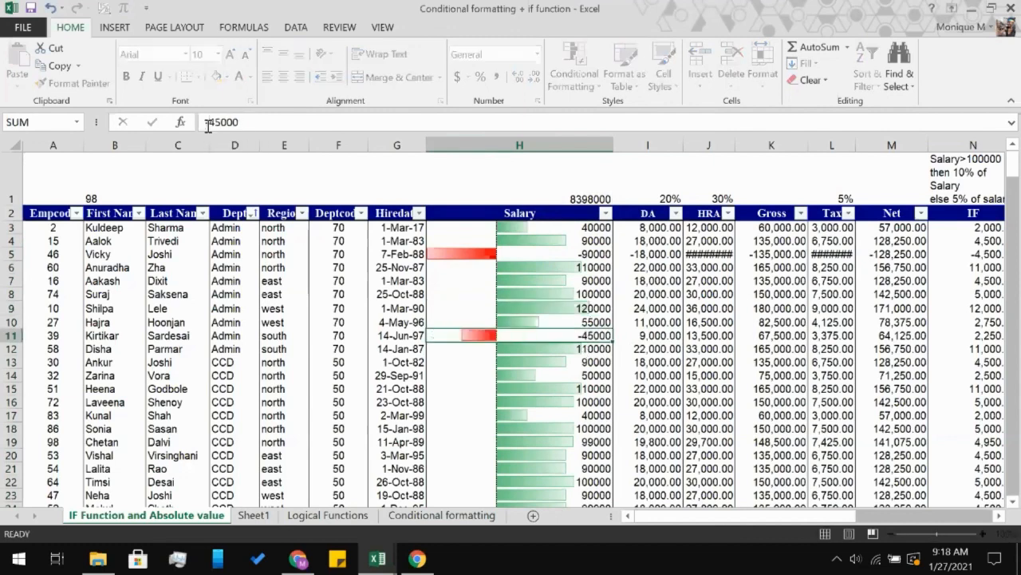
{"action": "key", "text": "Return"}
{"action": "left_click", "coordinate": [745, 321]}
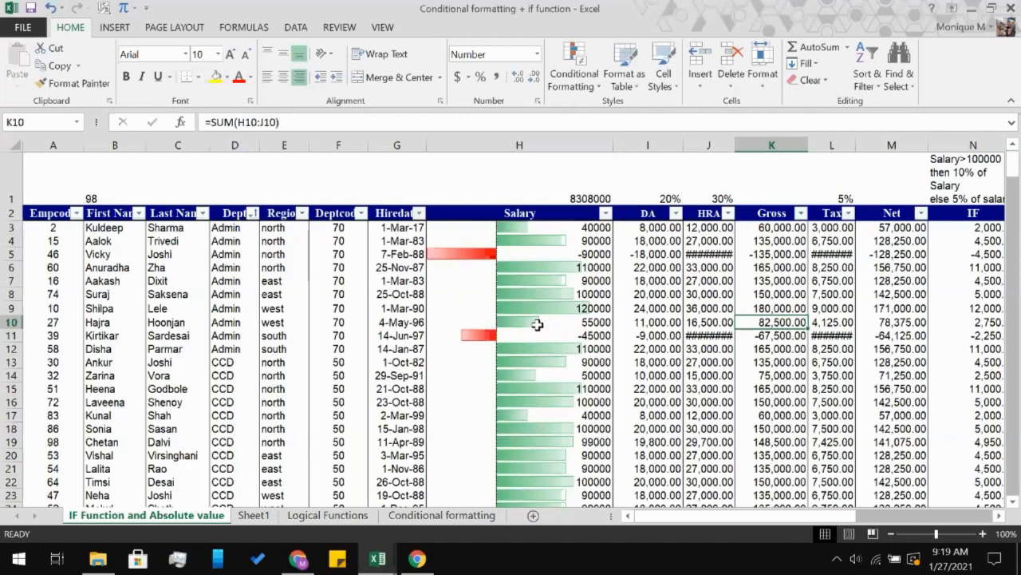
- Undo both negative salary edits in cells H5 and H11
{"action": "left_click", "coordinate": [503, 254]}
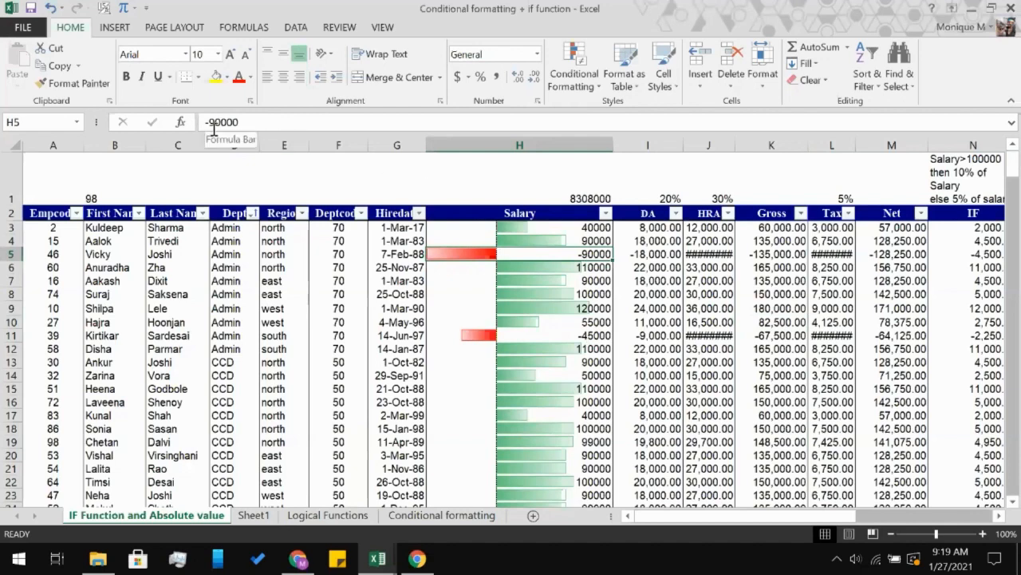
{"action": "key", "text": "ctrl+z"}
{"action": "key", "text": "ctrl+z"}
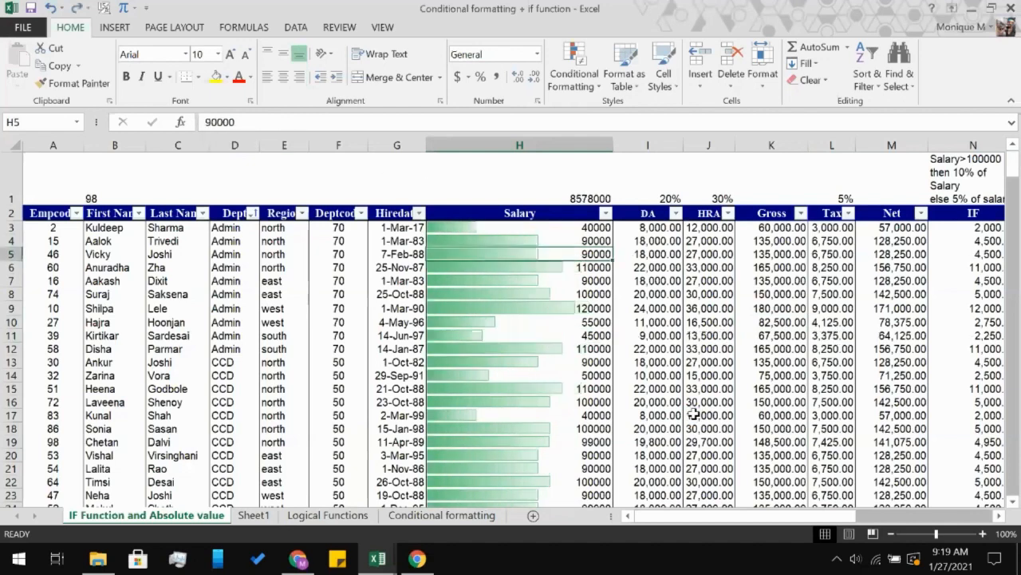
- Review the Salary column's data bars to compare the highest and lowest salaries
{"action": "left_click", "coordinate": [597, 323]}
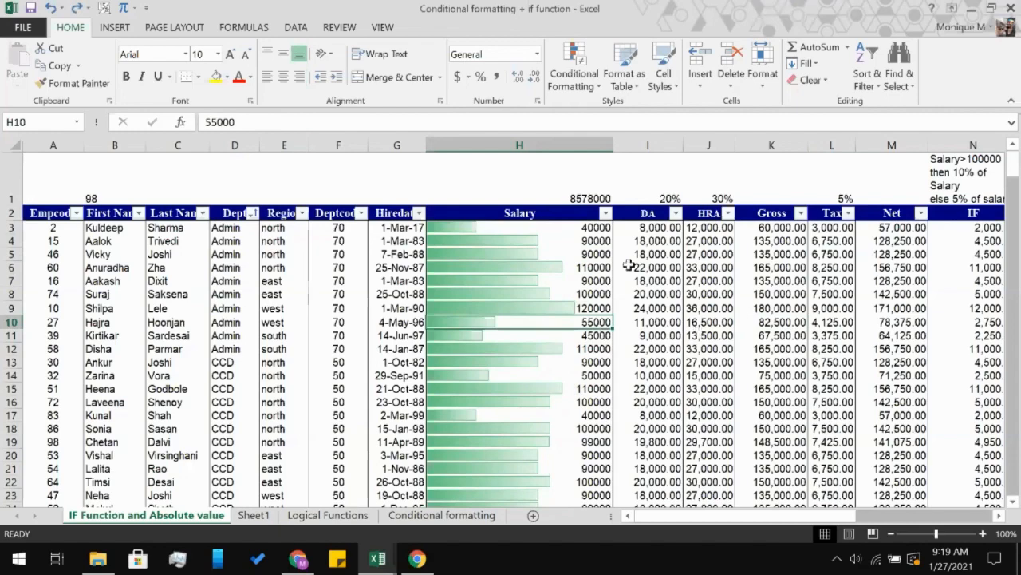
{"action": "scroll", "coordinate": [567, 308], "scroll_direction": "down", "scroll_amount": 4}
{"action": "scroll", "coordinate": [567, 308], "scroll_direction": "down", "scroll_amount": 1}
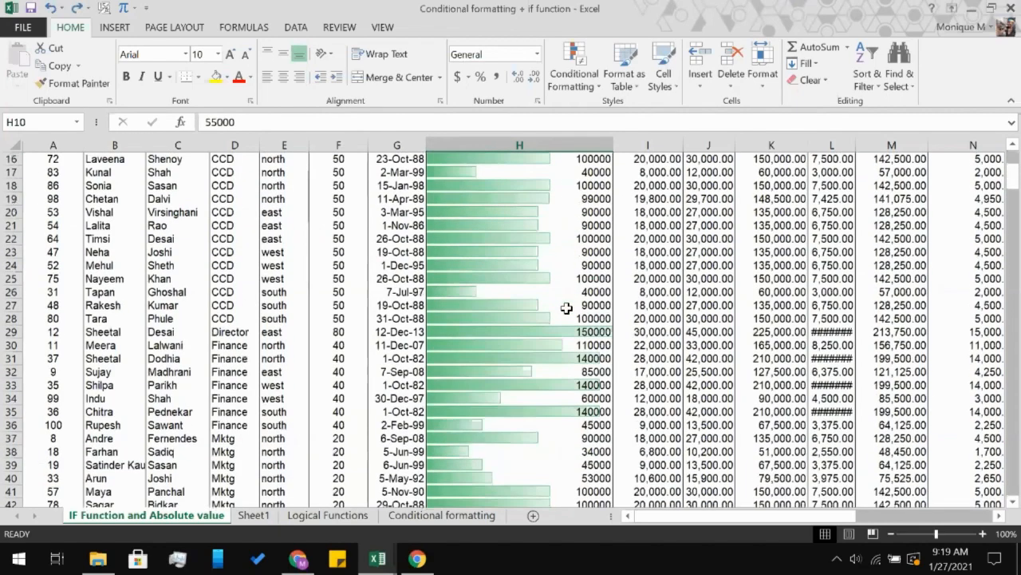
{"action": "scroll", "coordinate": [567, 308], "scroll_direction": "down", "scroll_amount": 4}
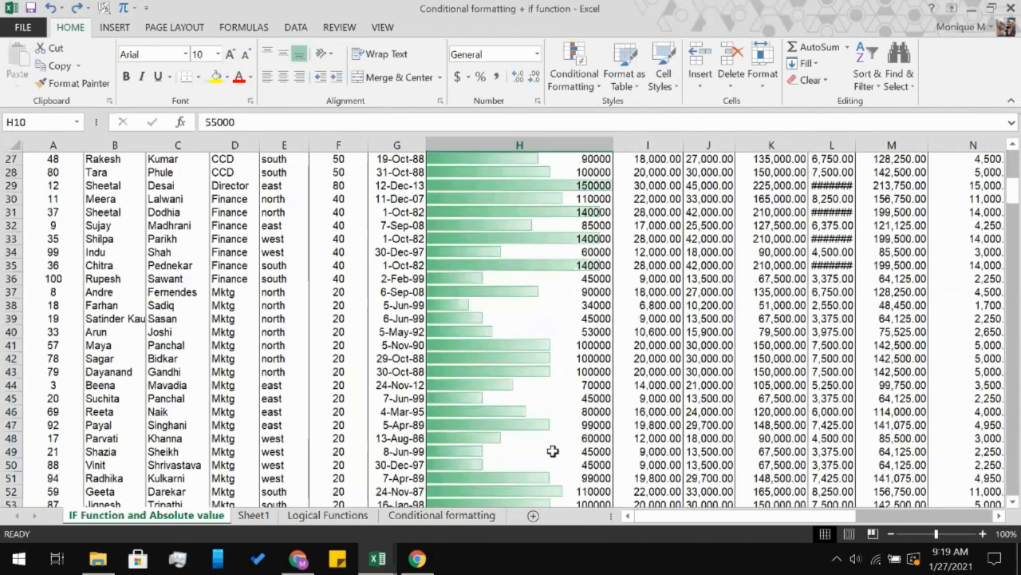
{"action": "scroll", "coordinate": [552, 451], "scroll_direction": "down", "scroll_amount": 1}
{"action": "scroll", "coordinate": [552, 451], "scroll_direction": "down", "scroll_amount": 6}
{"action": "scroll", "coordinate": [552, 450], "scroll_direction": "up", "scroll_amount": 16}
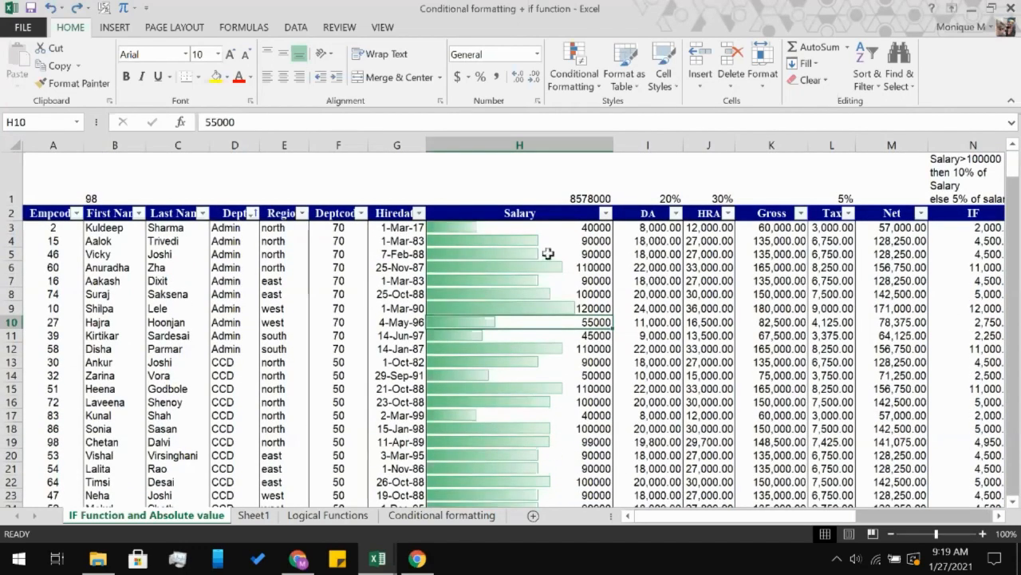
- Apply the three colored arrows icon set to the Net values in M3:M100
{"action": "left_click", "coordinate": [888, 226]}
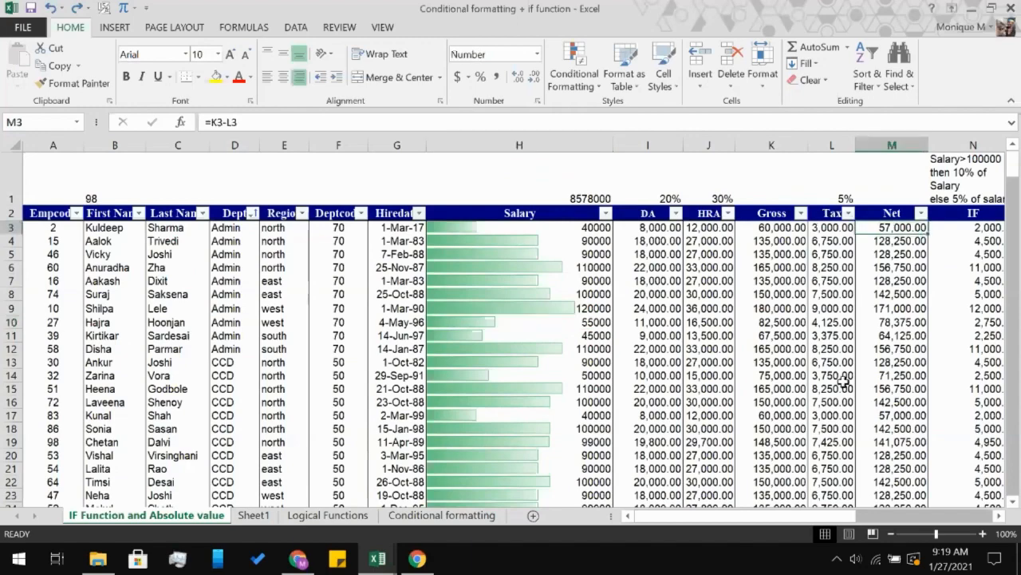
{"action": "scroll", "coordinate": [840, 390], "scroll_direction": "down", "scroll_amount": 16}
{"action": "scroll", "coordinate": [839, 395], "scroll_direction": "down", "scroll_amount": 16}
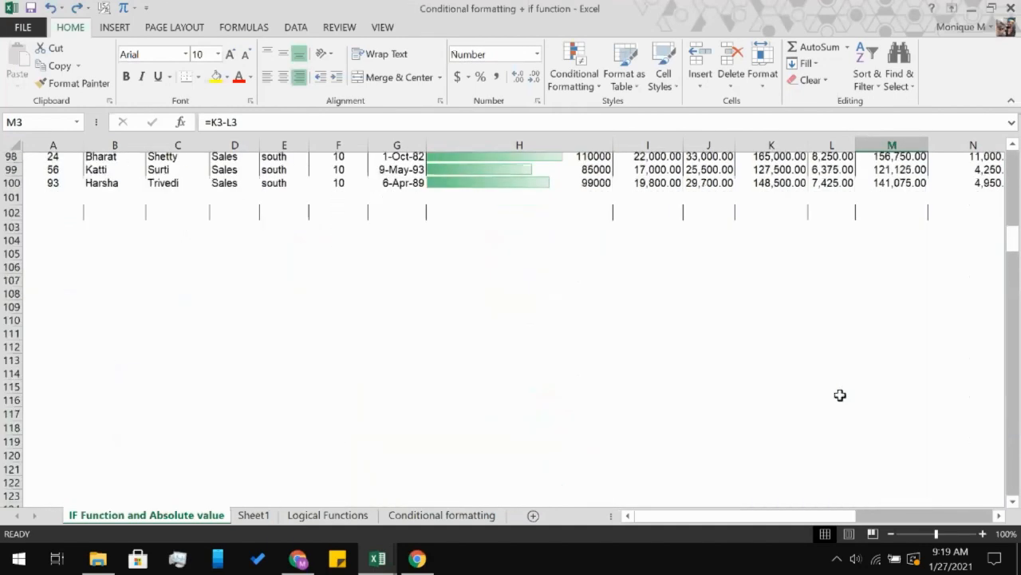
{"action": "left_click", "coordinate": [901, 185], "text": "shift"}
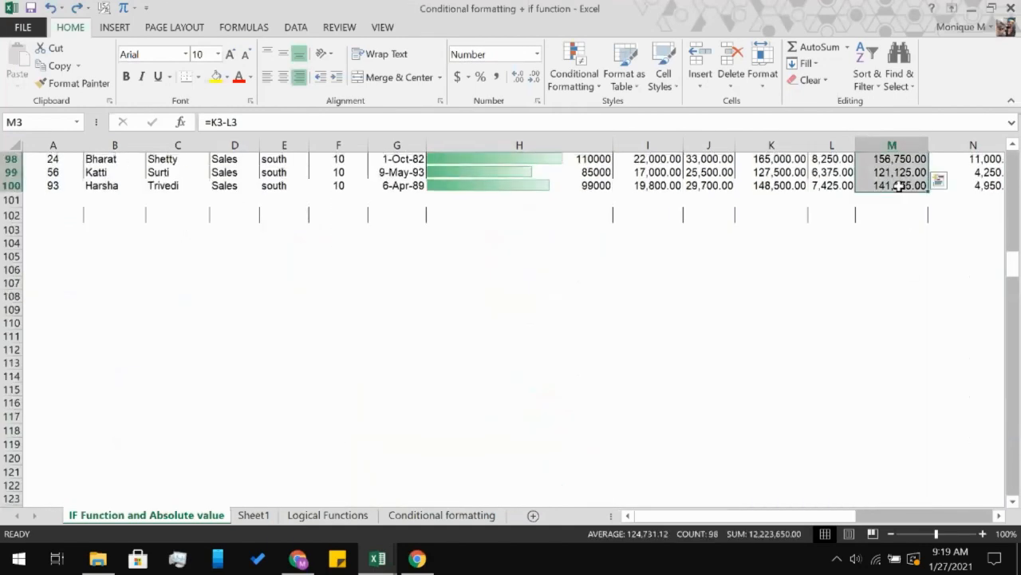
{"action": "scroll", "coordinate": [900, 186], "scroll_direction": "up", "scroll_amount": 20}
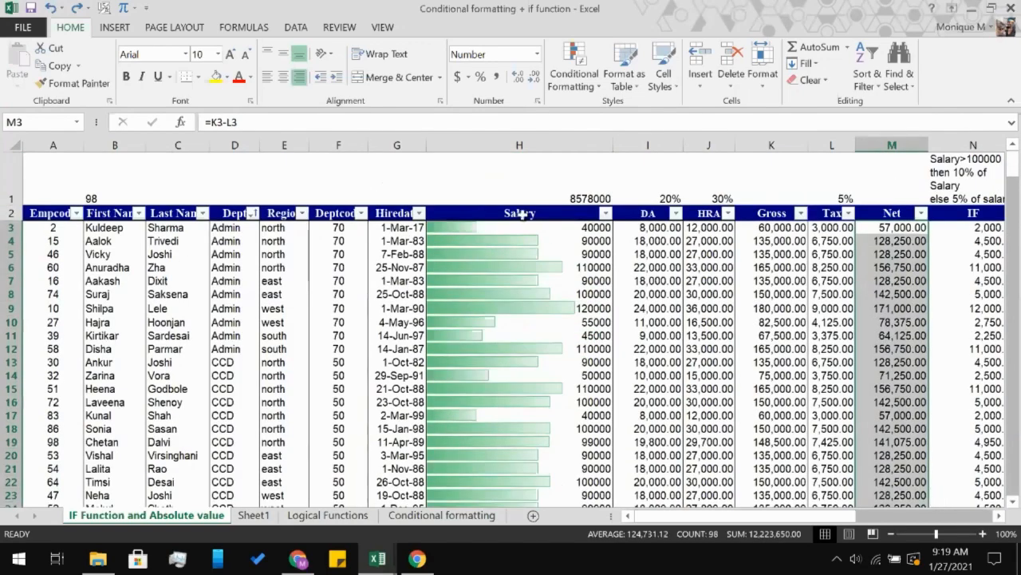
{"action": "left_click", "coordinate": [573, 80]}
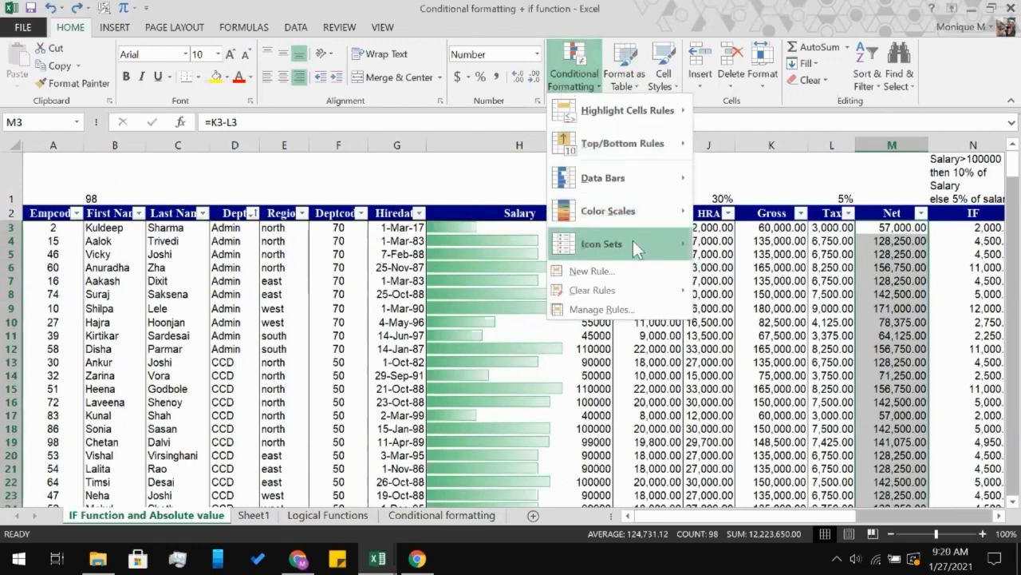
{"action": "mouse_move", "coordinate": [635, 245]}
{"action": "left_click", "coordinate": [713, 256]}
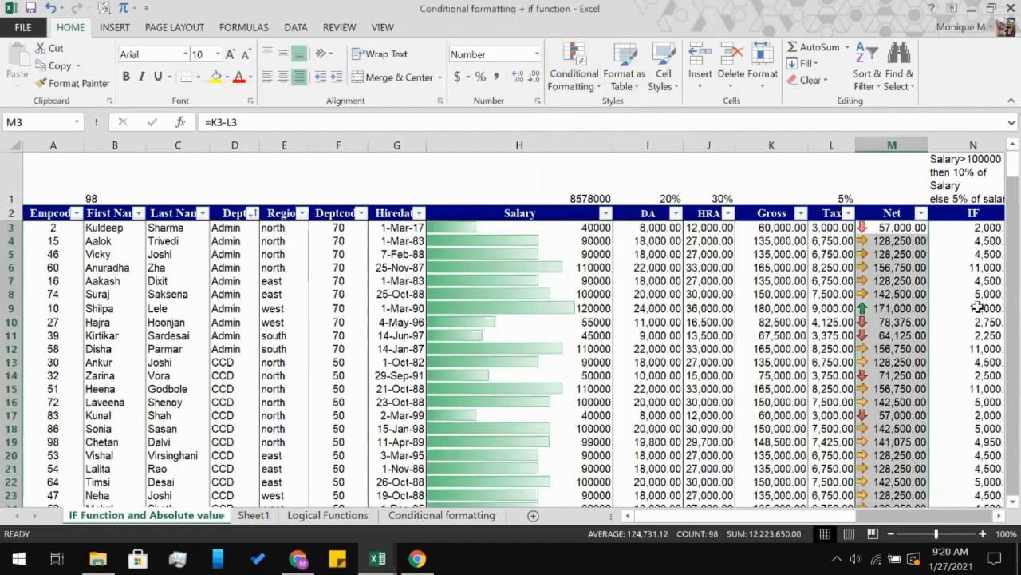
- Examine the arrow icons against the Net values down to the last data row
{"action": "left_click", "coordinate": [937, 308]}
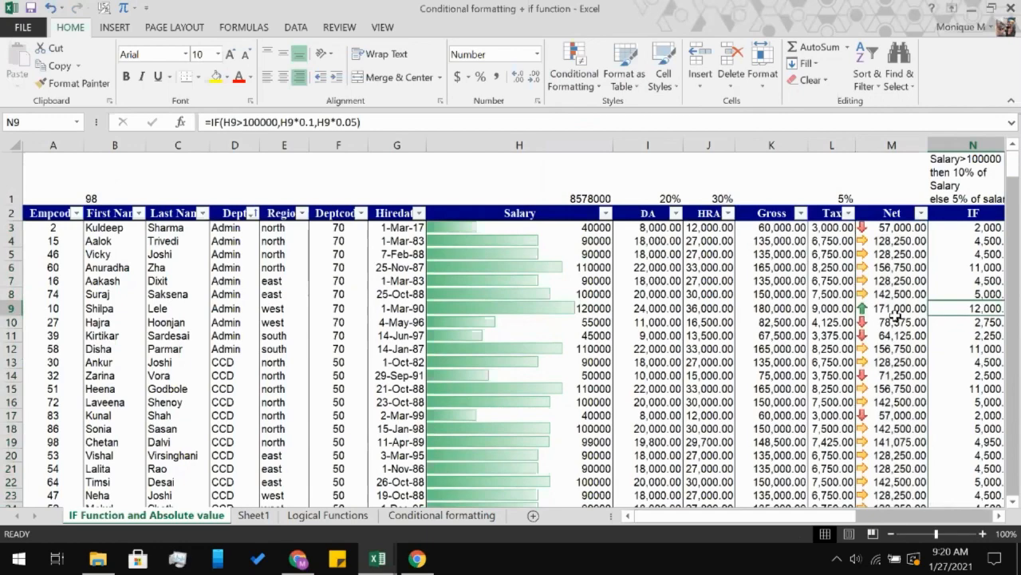
{"action": "scroll", "coordinate": [896, 315], "scroll_direction": "down", "scroll_amount": 3}
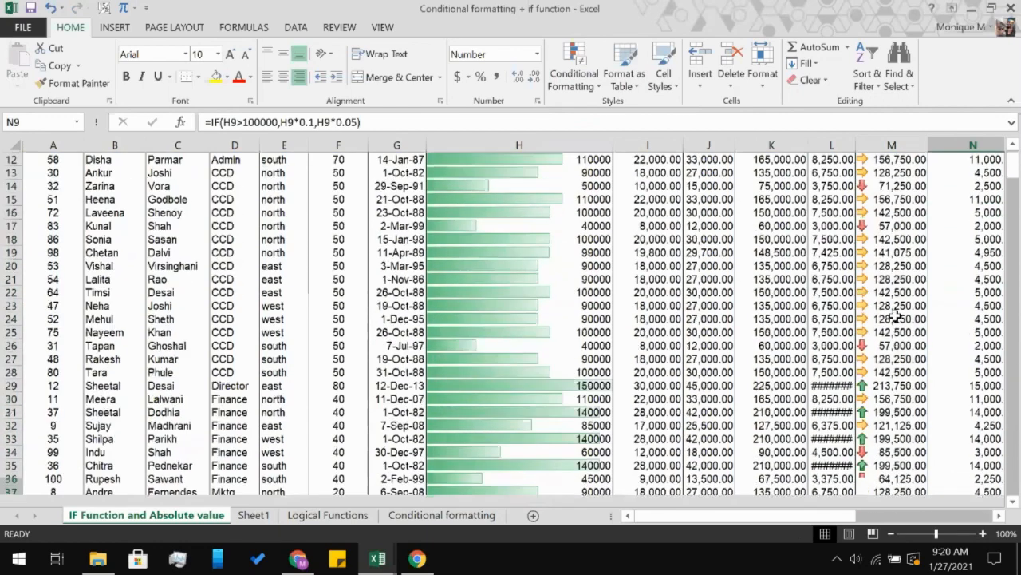
{"action": "scroll", "coordinate": [896, 315], "scroll_direction": "down", "scroll_amount": 19}
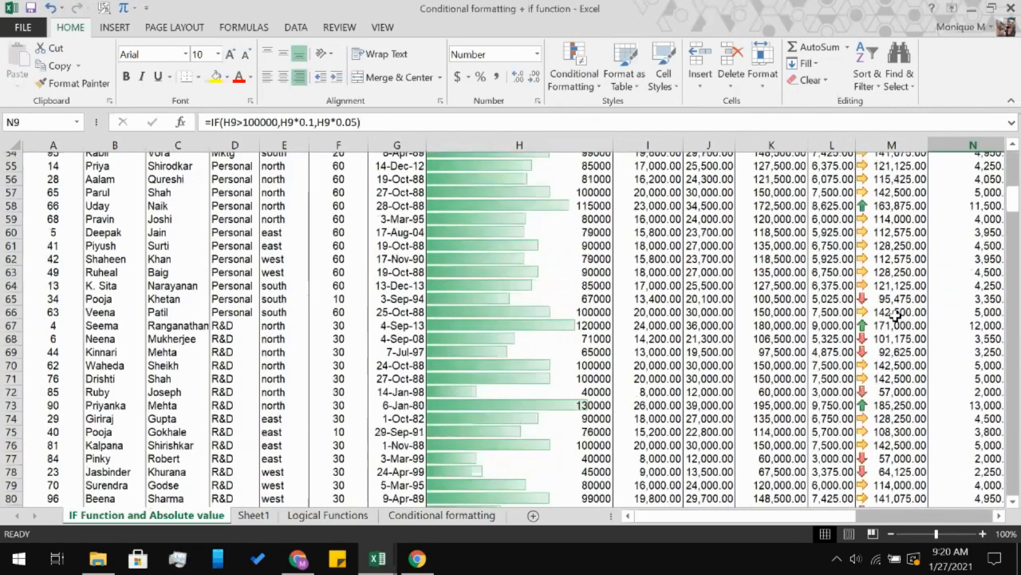
{"action": "scroll", "coordinate": [896, 315], "scroll_direction": "down", "scroll_amount": 5}
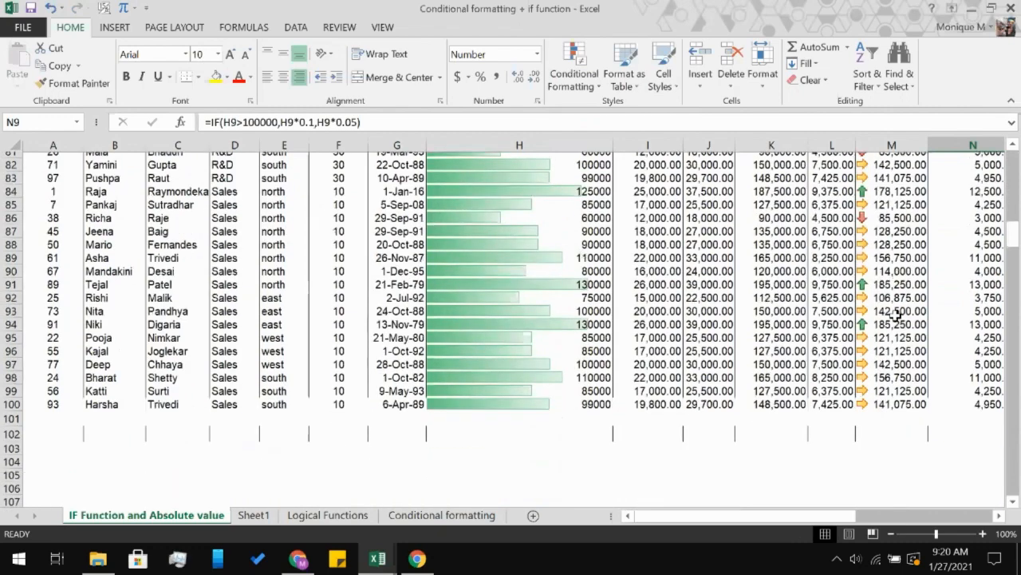
- Open the icon set rule applied to the Net values in M3:M100 for editing
{"action": "scroll", "coordinate": [896, 316], "scroll_direction": "up", "scroll_amount": 12}
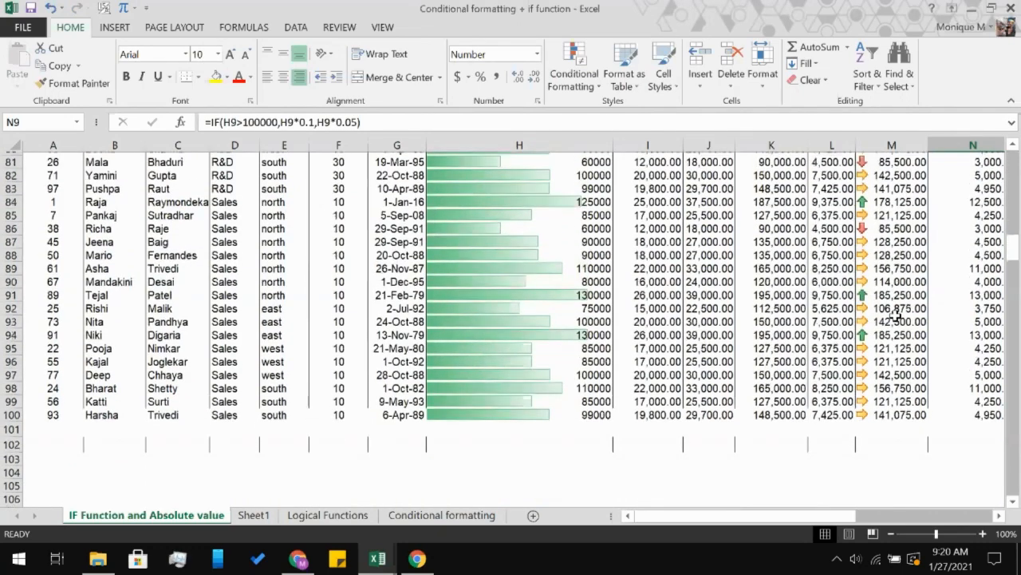
{"action": "scroll", "coordinate": [896, 315], "scroll_direction": "up", "scroll_amount": 15}
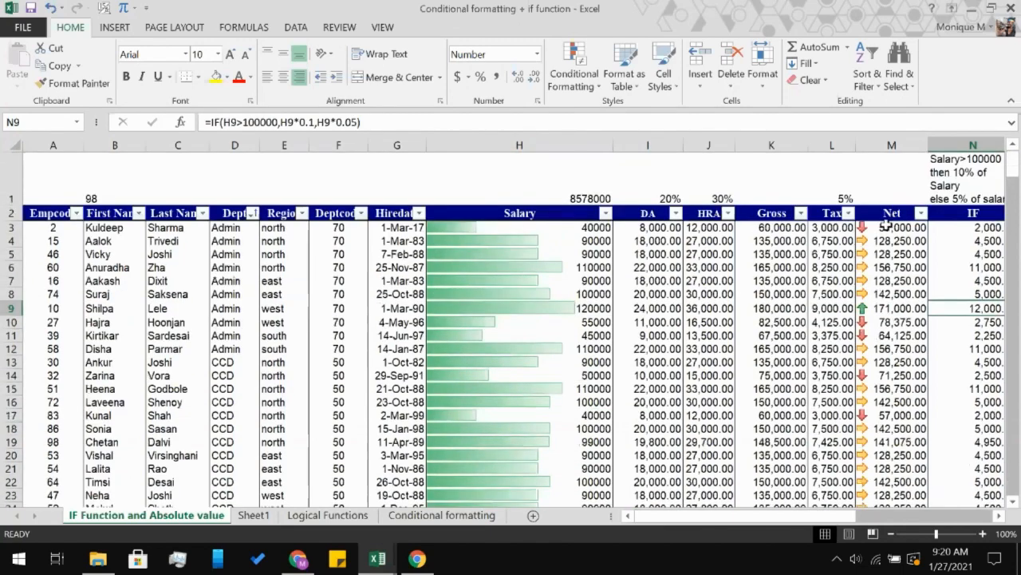
{"action": "left_click", "coordinate": [886, 227]}
{"action": "scroll", "coordinate": [884, 359], "scroll_direction": "down", "scroll_amount": 6}
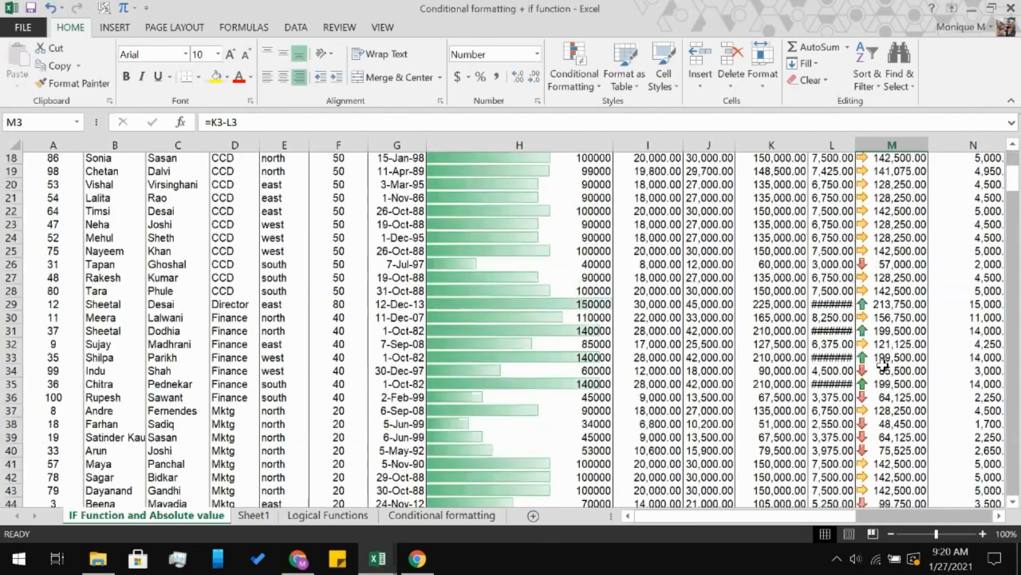
{"action": "scroll", "coordinate": [884, 363], "scroll_direction": "down", "scroll_amount": 20}
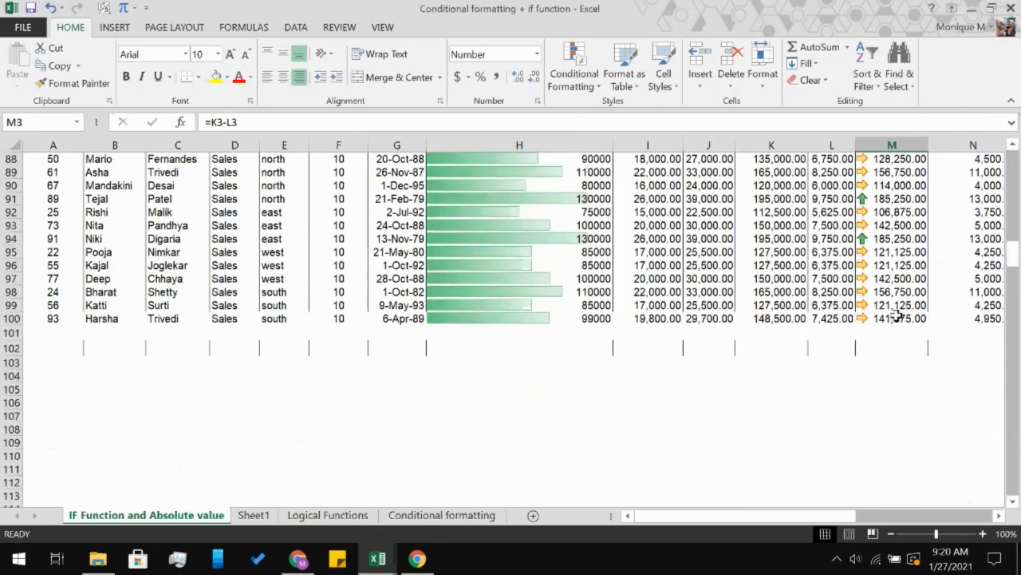
{"action": "left_click", "coordinate": [898, 317], "text": "shift"}
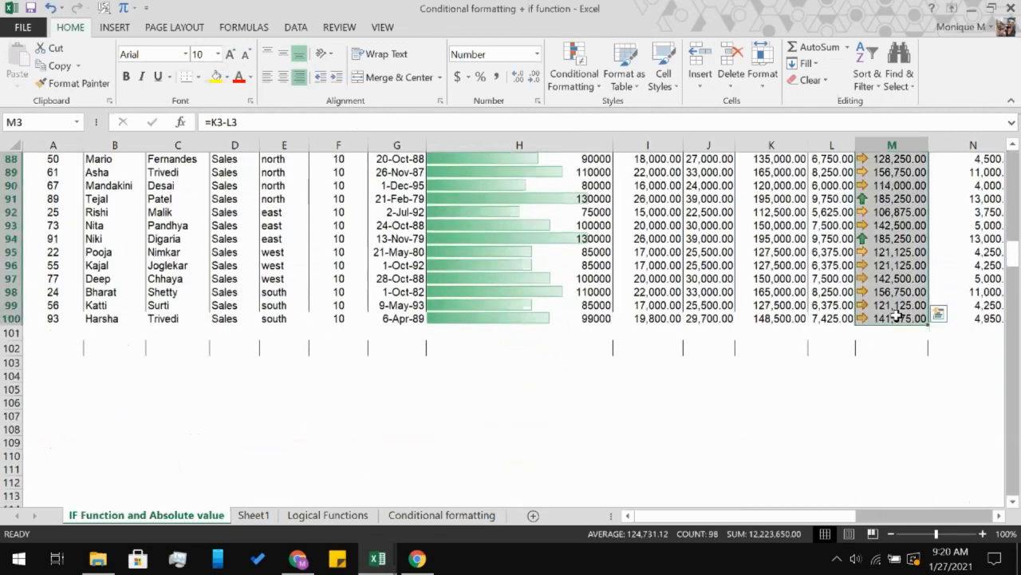
{"action": "left_click", "coordinate": [573, 78]}
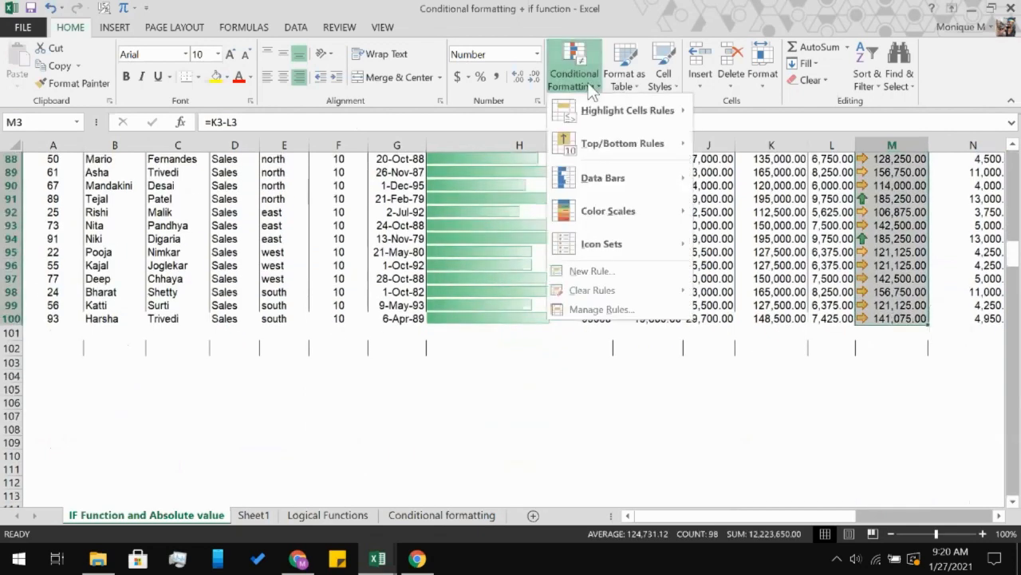
{"action": "left_click", "coordinate": [608, 308]}
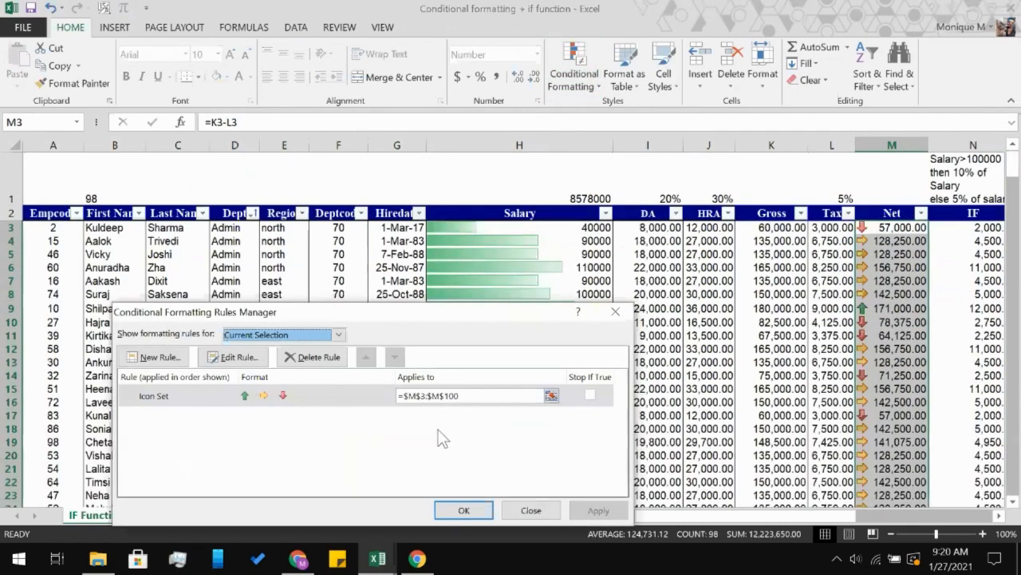
{"action": "left_click", "coordinate": [181, 394]}
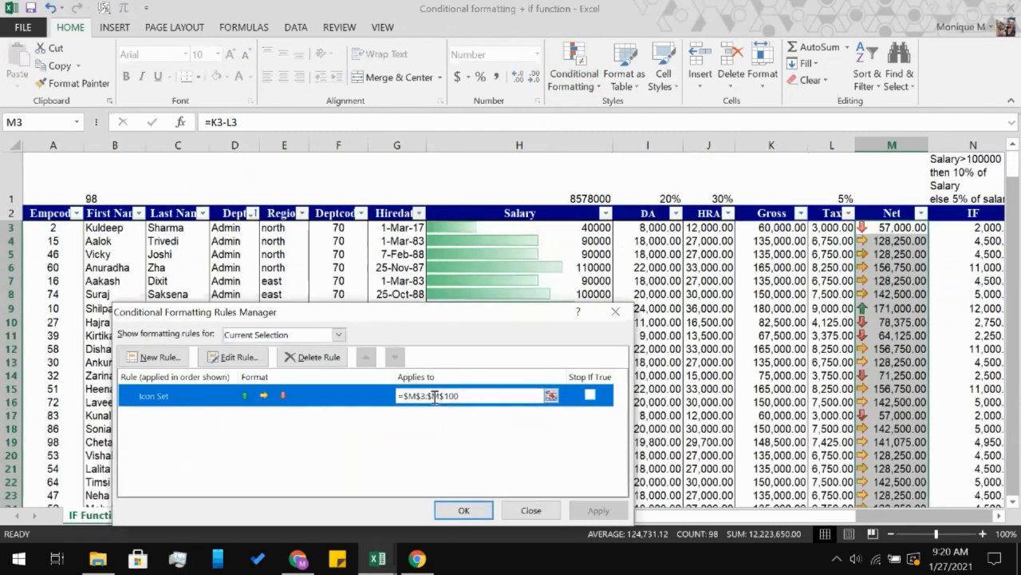
{"action": "left_click", "coordinate": [233, 357]}
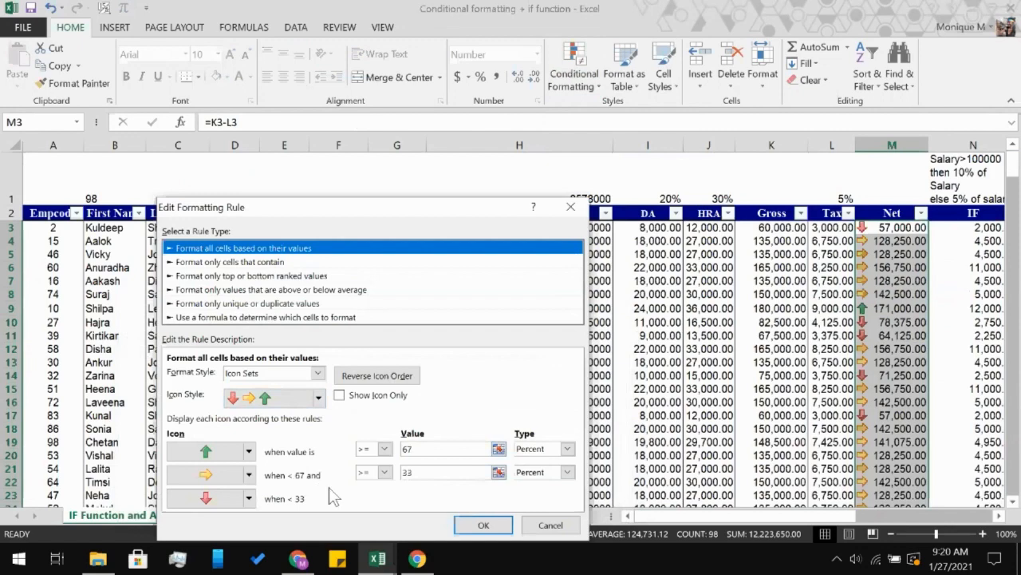
- Switch both icon threshold types in the Net rule to Number
{"action": "left_click", "coordinate": [433, 451]}
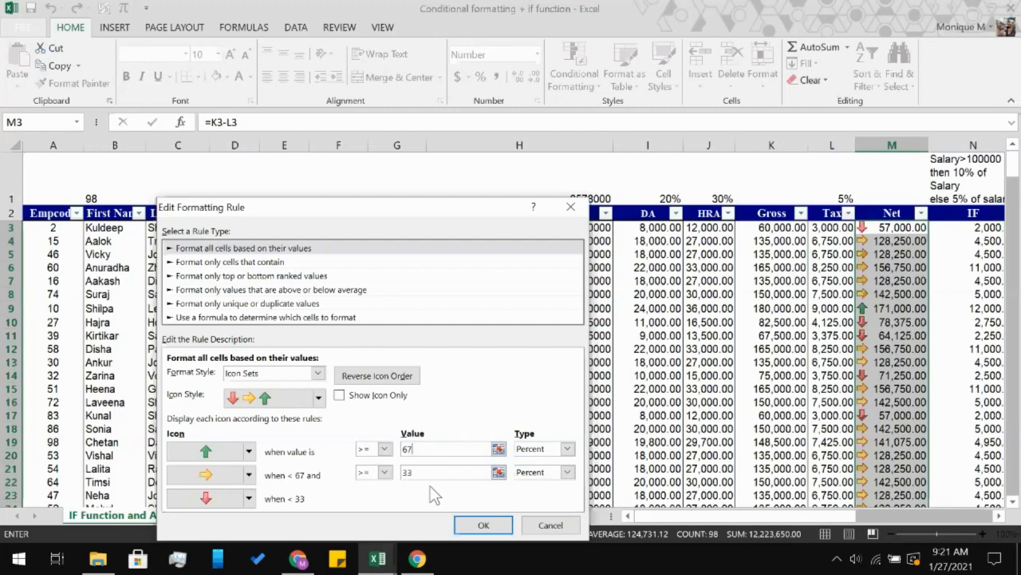
{"action": "left_click", "coordinate": [565, 456]}
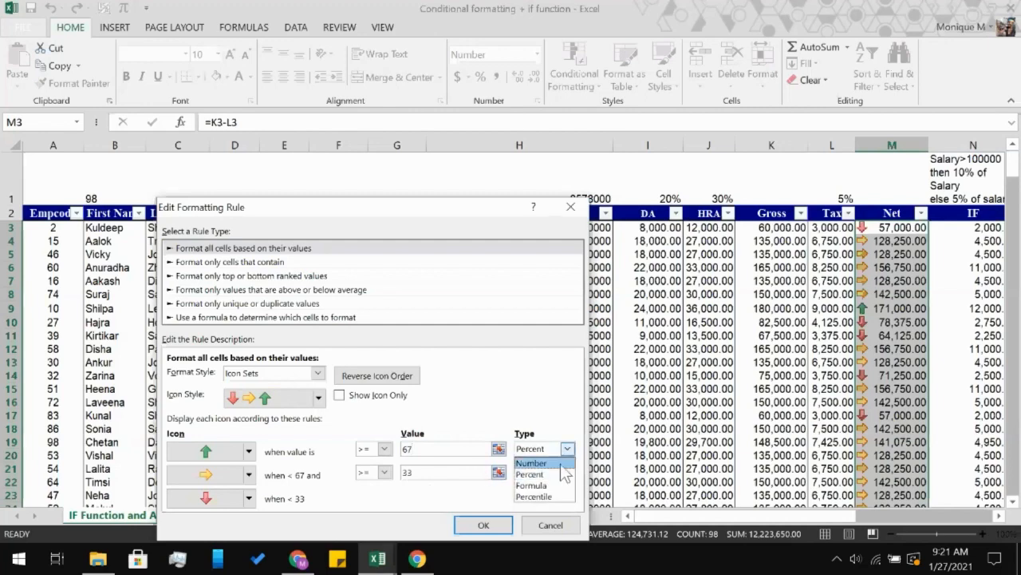
{"action": "left_click", "coordinate": [565, 472]}
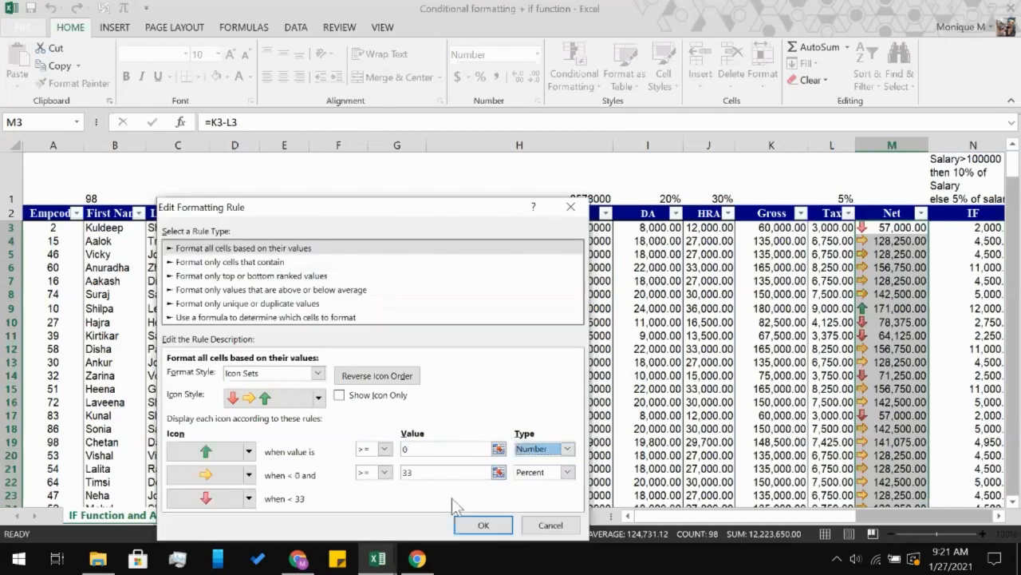
{"action": "left_click", "coordinate": [541, 472]}
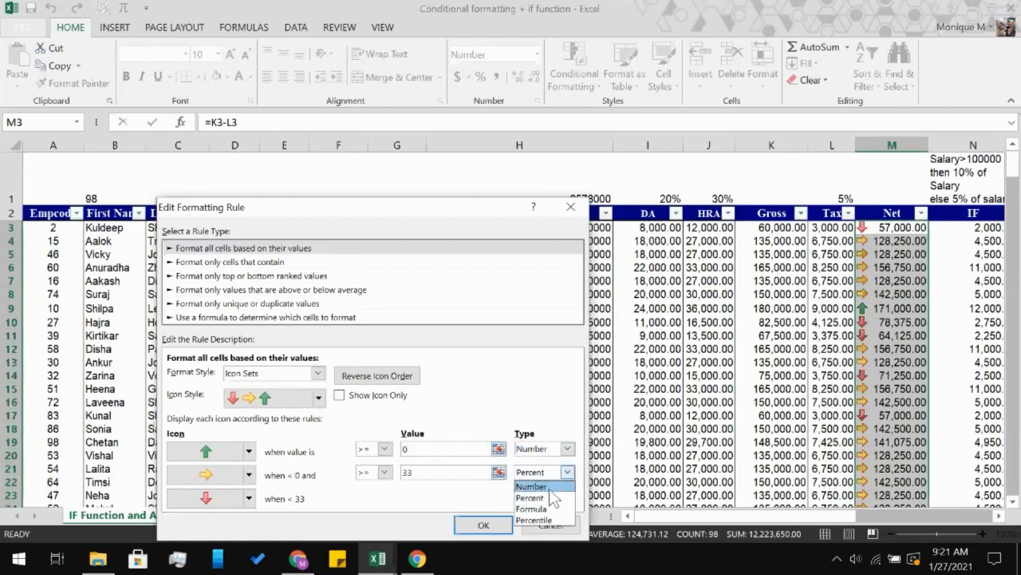
{"action": "left_click", "coordinate": [549, 488]}
- Set the green icon's threshold to >= 150000 and the yellow icon's threshold to >= 100000
{"action": "left_click", "coordinate": [437, 451]}
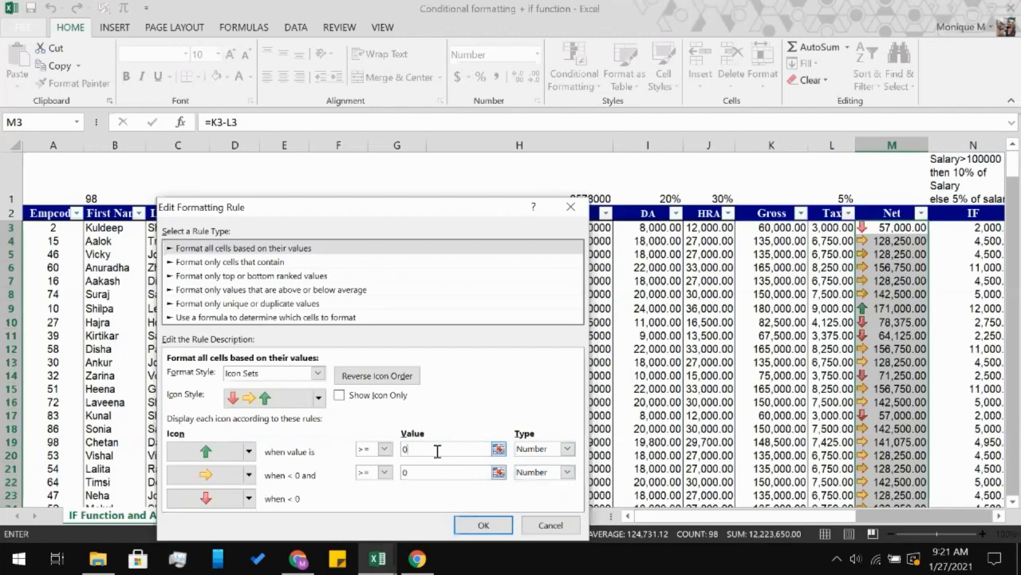
{"action": "key", "text": "BackSpace"}
{"action": "type", "text": "150000"}
{"action": "left_click", "coordinate": [424, 472]}
{"action": "key", "text": "BackSpace"}
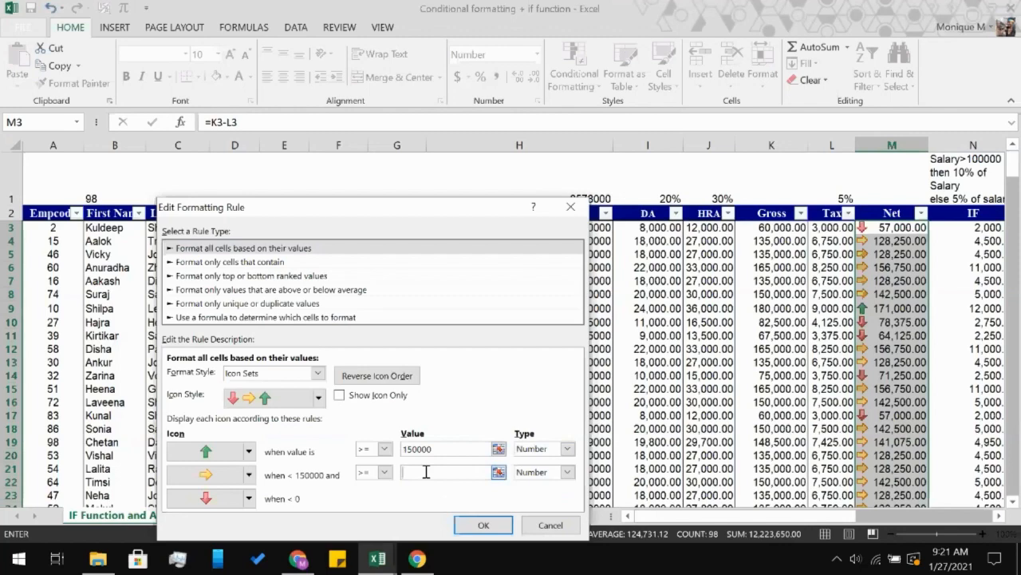
{"action": "type", "text": "100000"}
- Replace the three arrows with green, yellow and red rimmed traffic lights and apply the edited rule to the Net values
{"action": "left_click", "coordinate": [249, 452]}
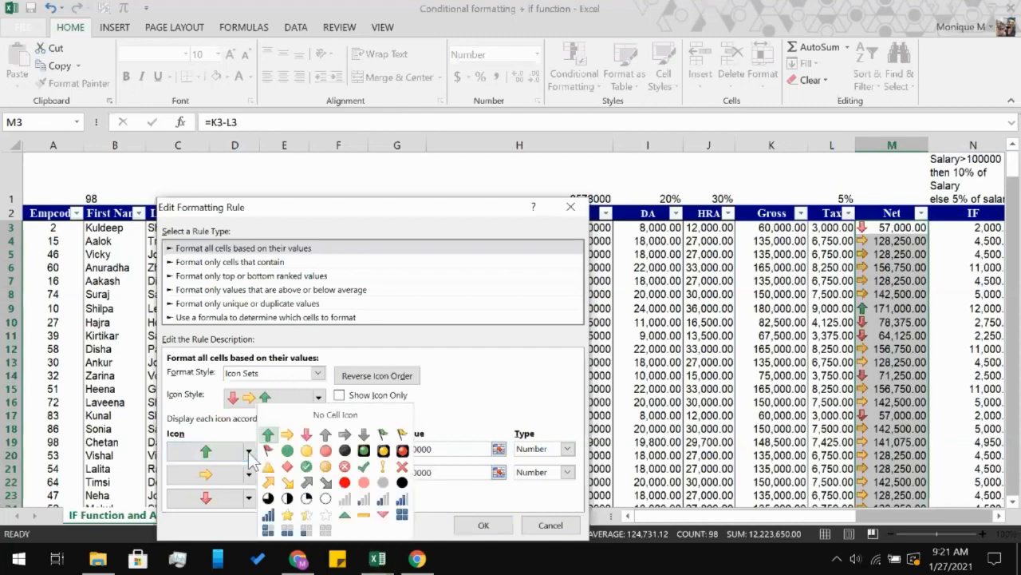
{"action": "left_click", "coordinate": [364, 450]}
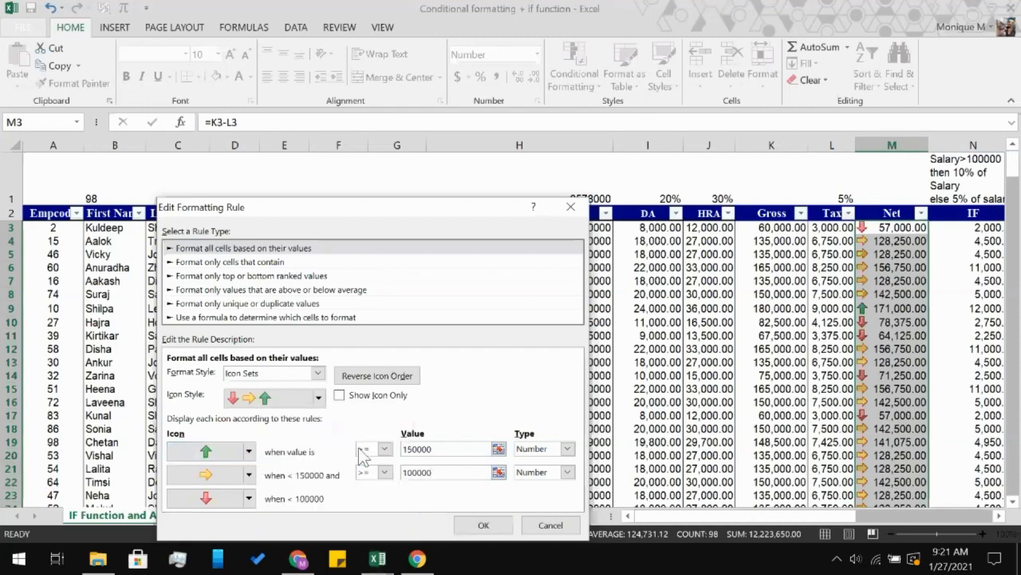
{"action": "left_click", "coordinate": [249, 475]}
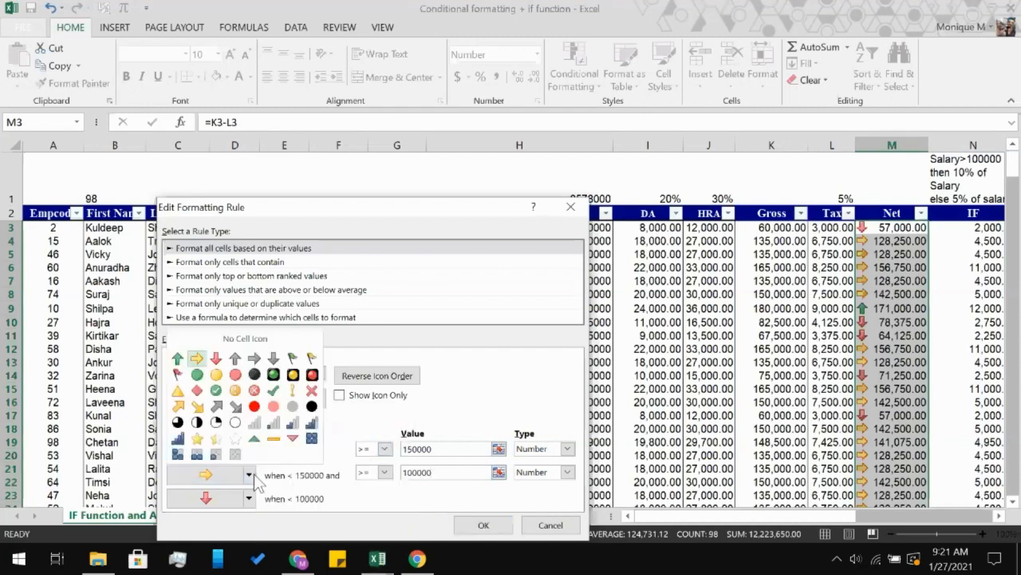
{"action": "left_click", "coordinate": [293, 376]}
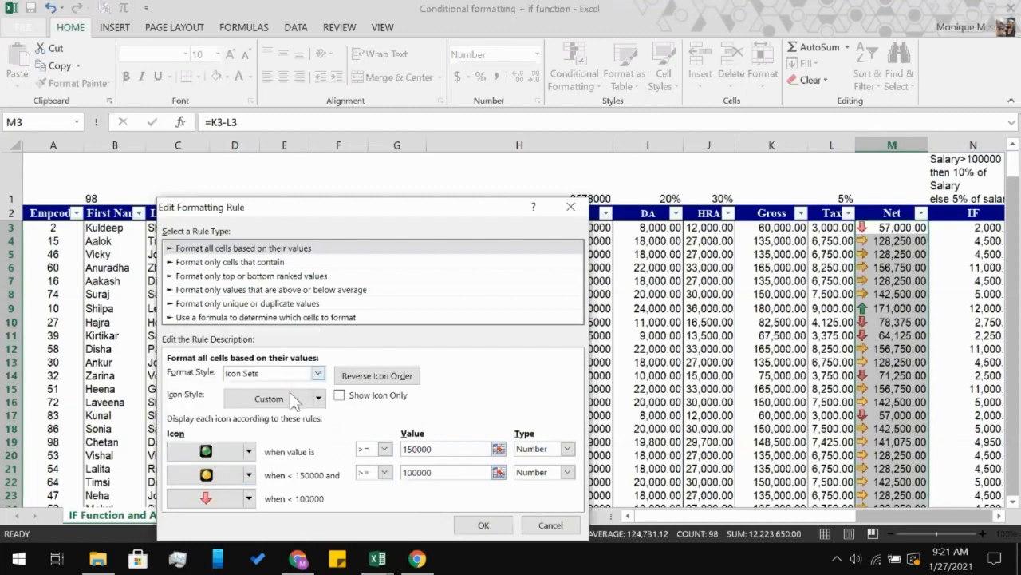
{"action": "left_click", "coordinate": [249, 498]}
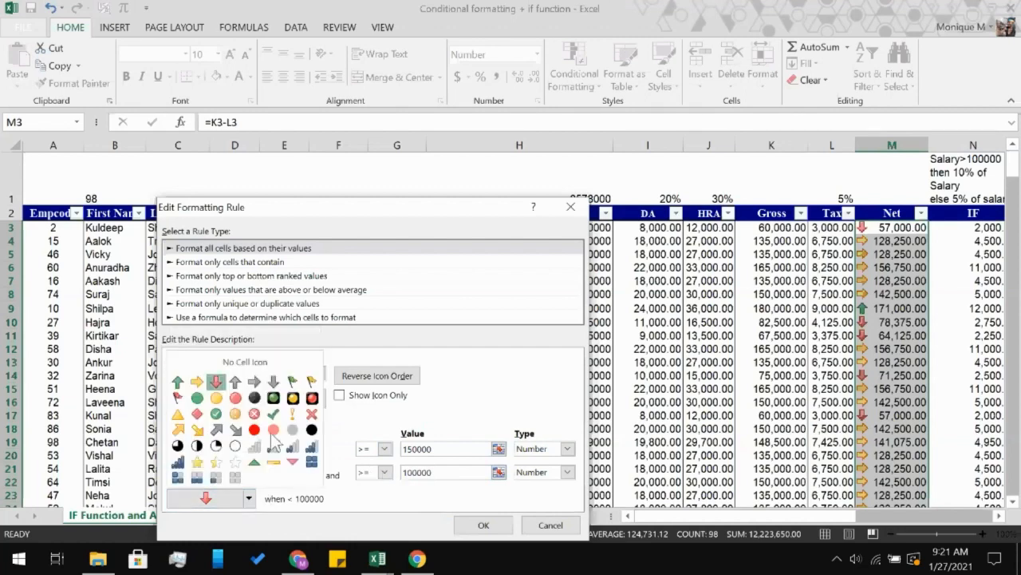
{"action": "left_click", "coordinate": [312, 397]}
{"action": "left_click", "coordinate": [459, 527]}
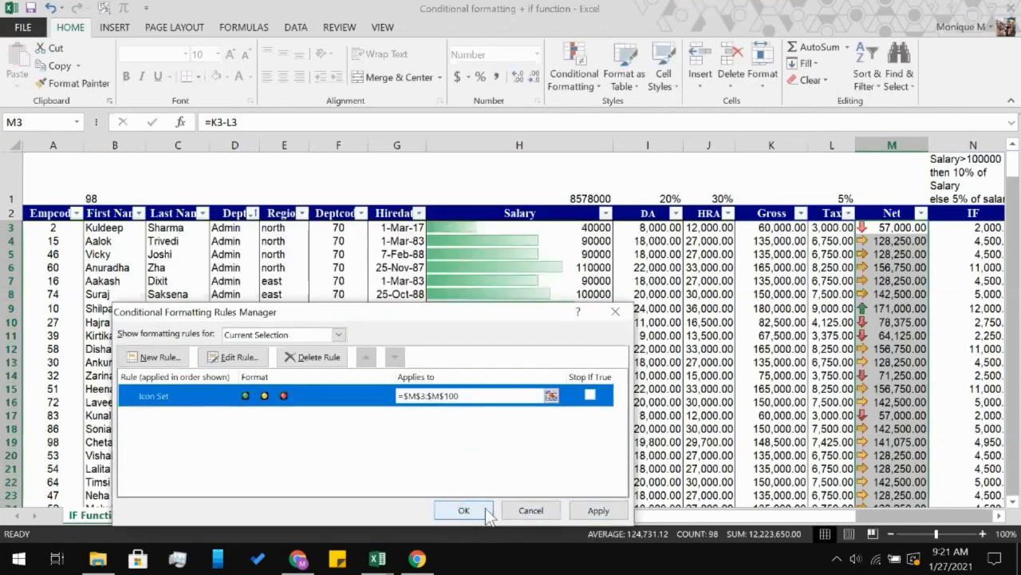
{"action": "left_click", "coordinate": [482, 512]}
- Examine the traffic light icons against the Net values through the last data row, checking them against the 150000 and 100000 thresholds
{"action": "left_click", "coordinate": [915, 364]}
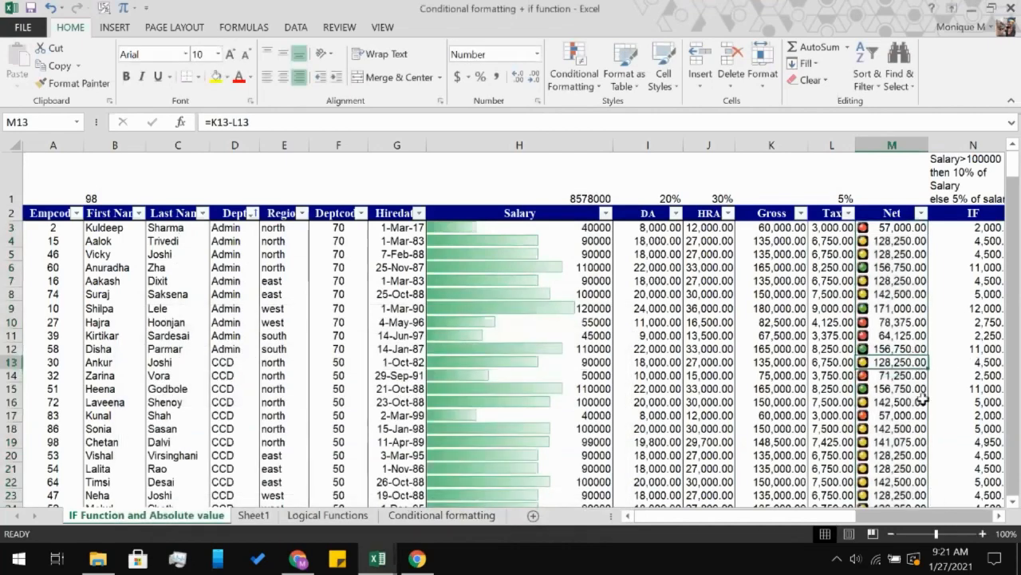
{"action": "scroll", "coordinate": [923, 399], "scroll_direction": "down", "scroll_amount": 10}
{"action": "scroll", "coordinate": [923, 399], "scroll_direction": "up", "scroll_amount": 1}
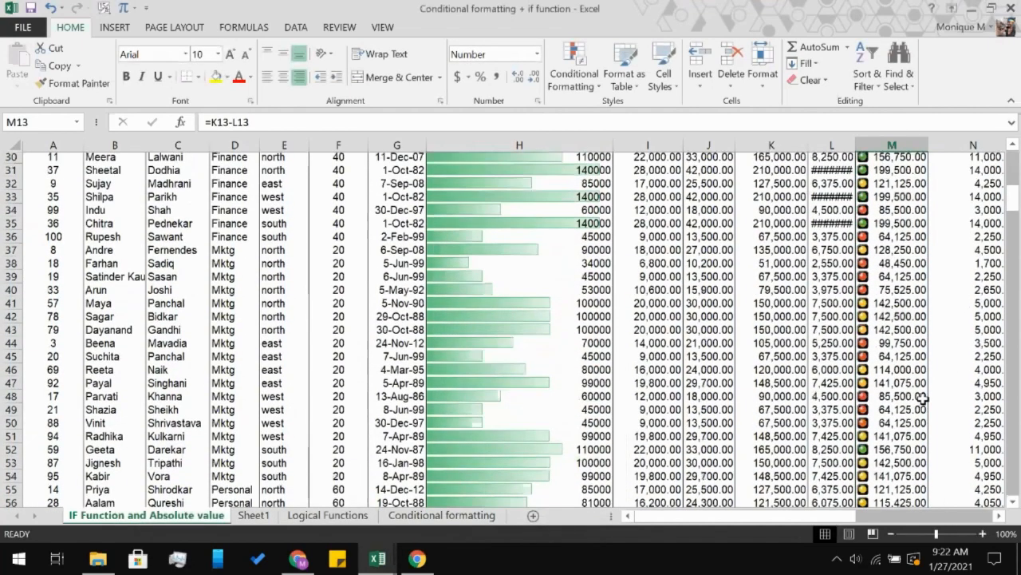
{"action": "scroll", "coordinate": [922, 399], "scroll_direction": "down", "scroll_amount": 6}
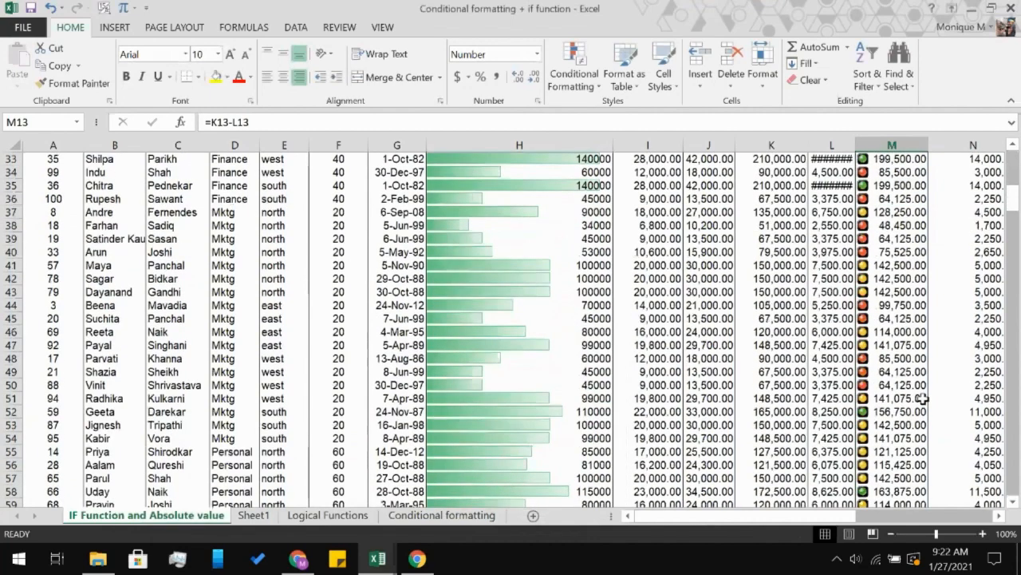
{"action": "scroll", "coordinate": [923, 399], "scroll_direction": "down", "scroll_amount": 13}
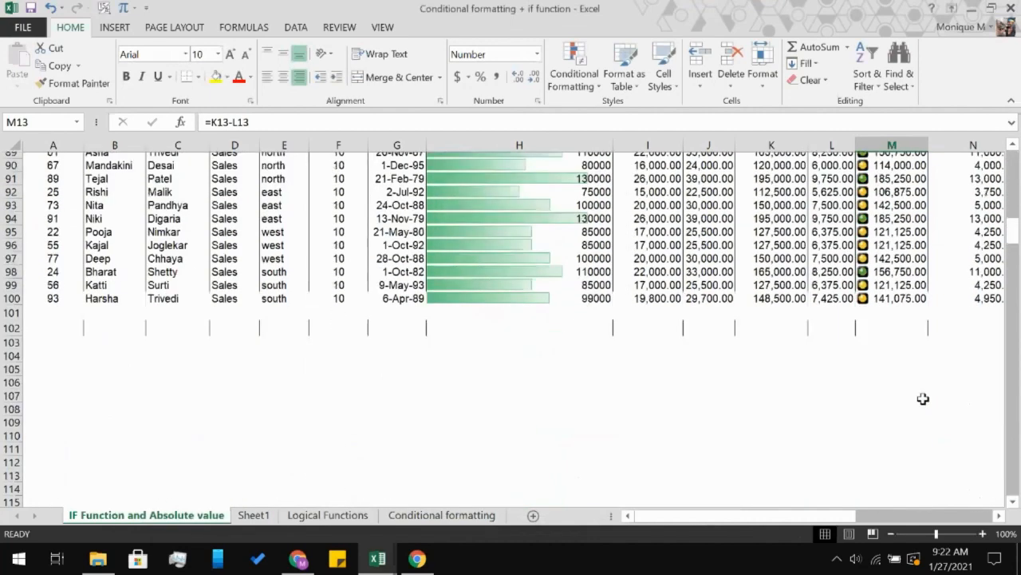
{"action": "scroll", "coordinate": [922, 399], "scroll_direction": "up", "scroll_amount": 8}
{"action": "scroll", "coordinate": [922, 399], "scroll_direction": "up", "scroll_amount": 20}
{"action": "left_click", "coordinate": [908, 267]}
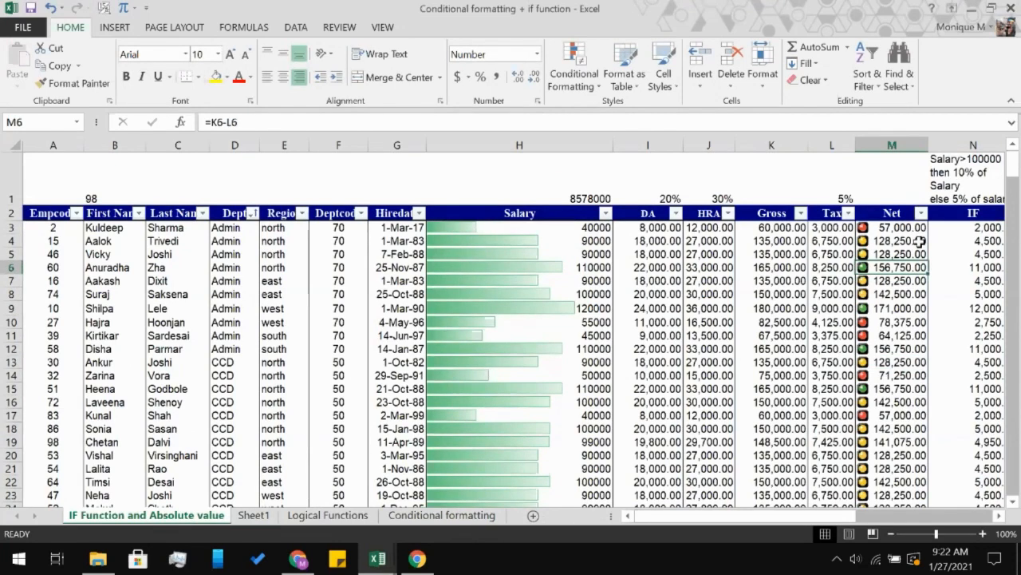
{"action": "left_click", "coordinate": [897, 333]}
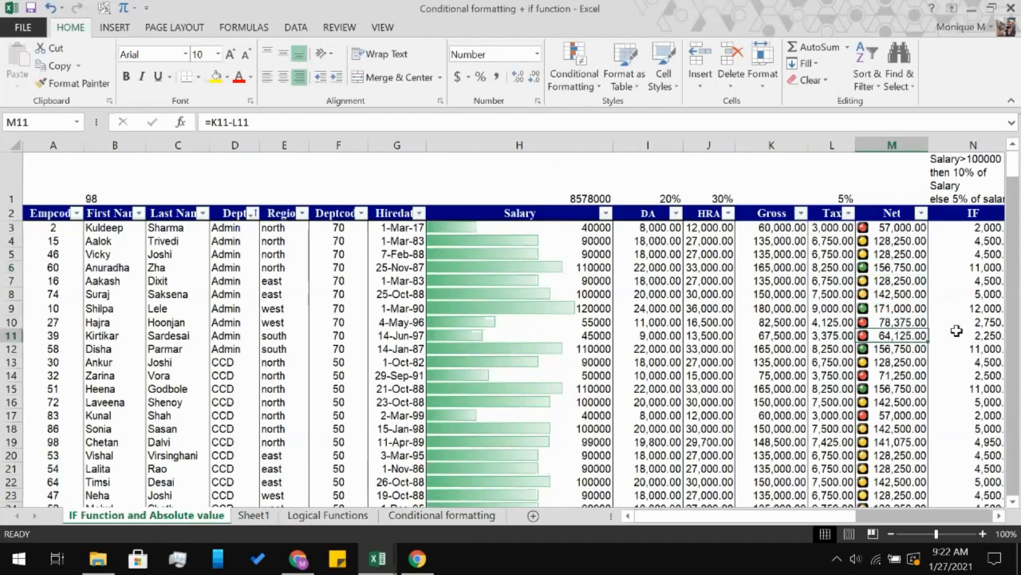
{"action": "scroll", "coordinate": [956, 330], "scroll_direction": "down", "scroll_amount": 4}
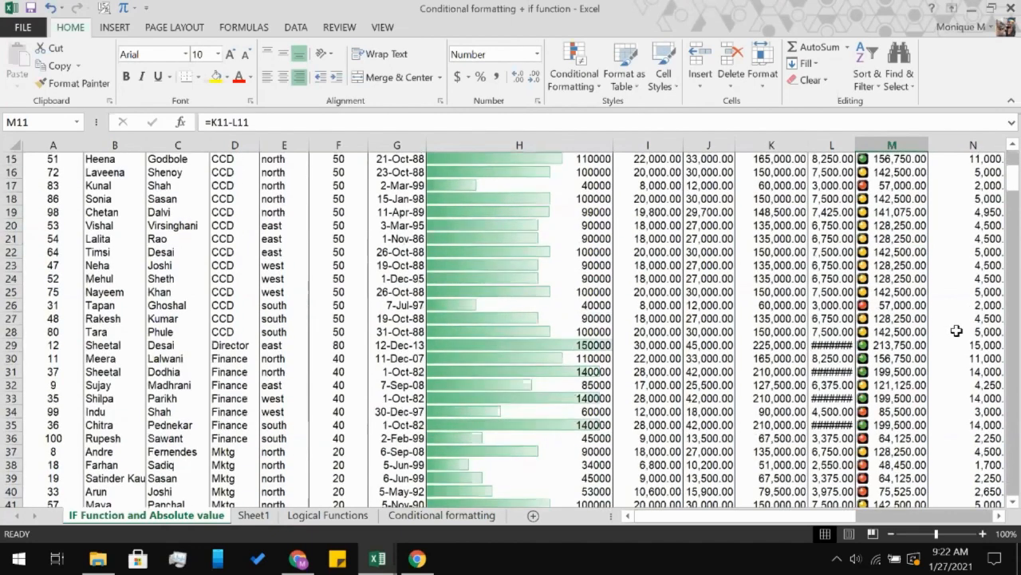
{"action": "scroll", "coordinate": [956, 331], "scroll_direction": "down", "scroll_amount": 2}
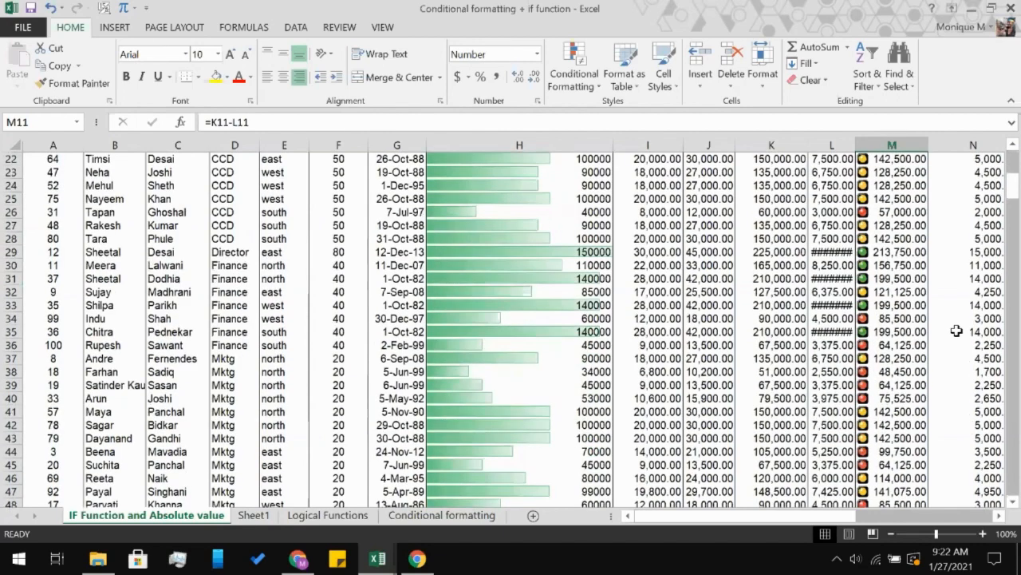
{"action": "scroll", "coordinate": [956, 330], "scroll_direction": "up", "scroll_amount": 7}
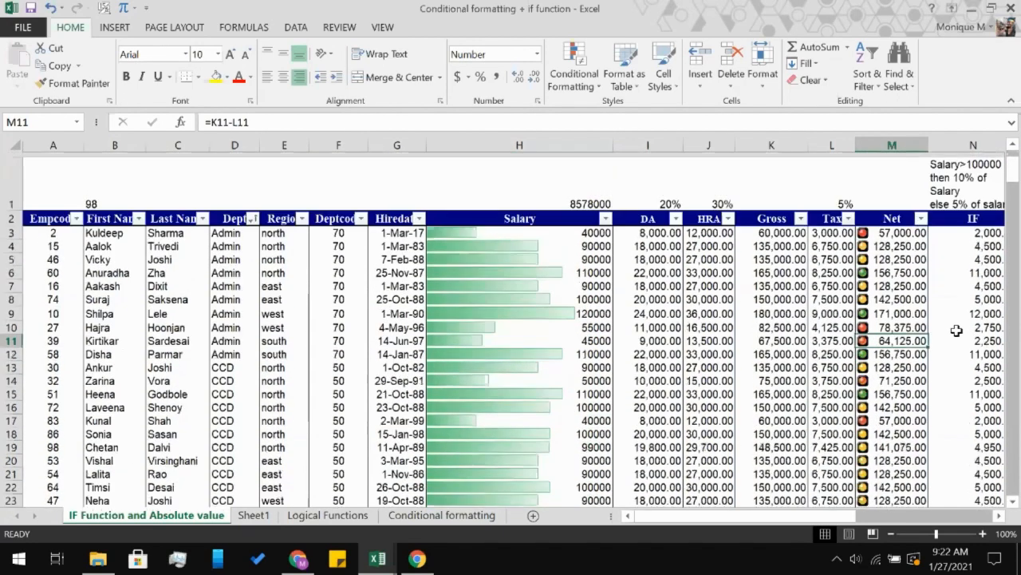
- Filter the Net column by cell icon to show only the green traffic light rows
{"action": "left_click", "coordinate": [920, 214]}
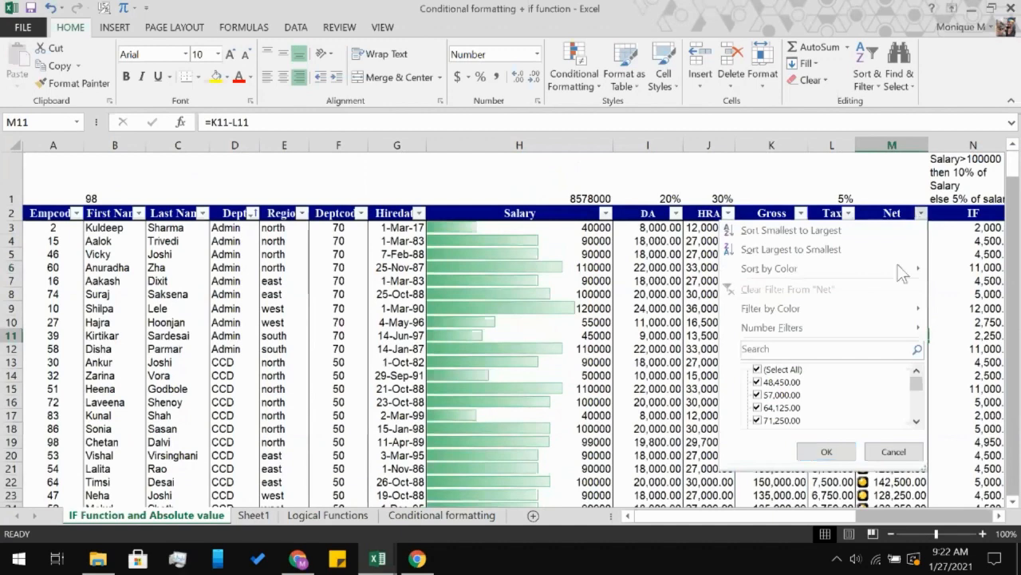
{"action": "mouse_move", "coordinate": [885, 311]}
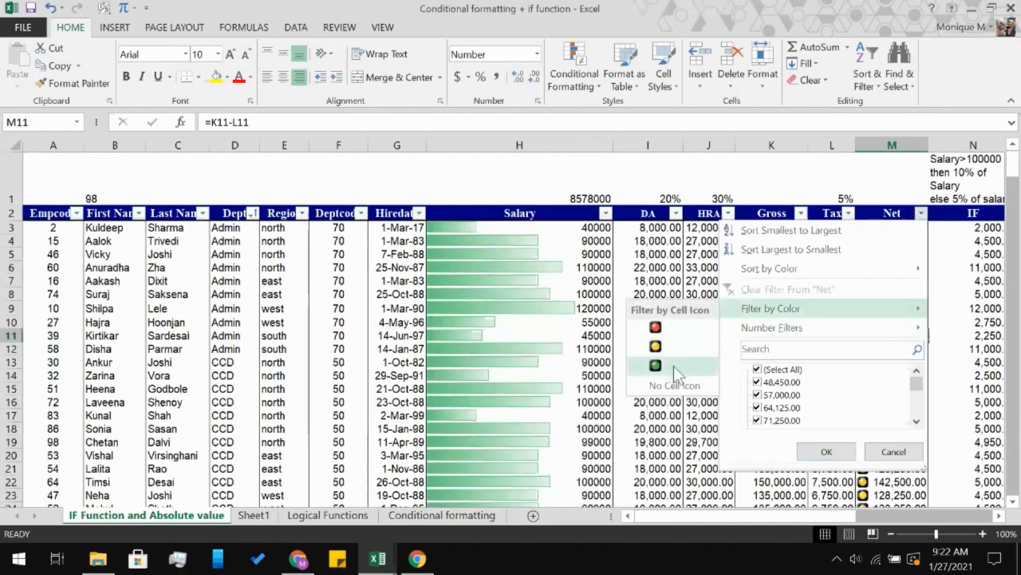
{"action": "left_click", "coordinate": [673, 365]}
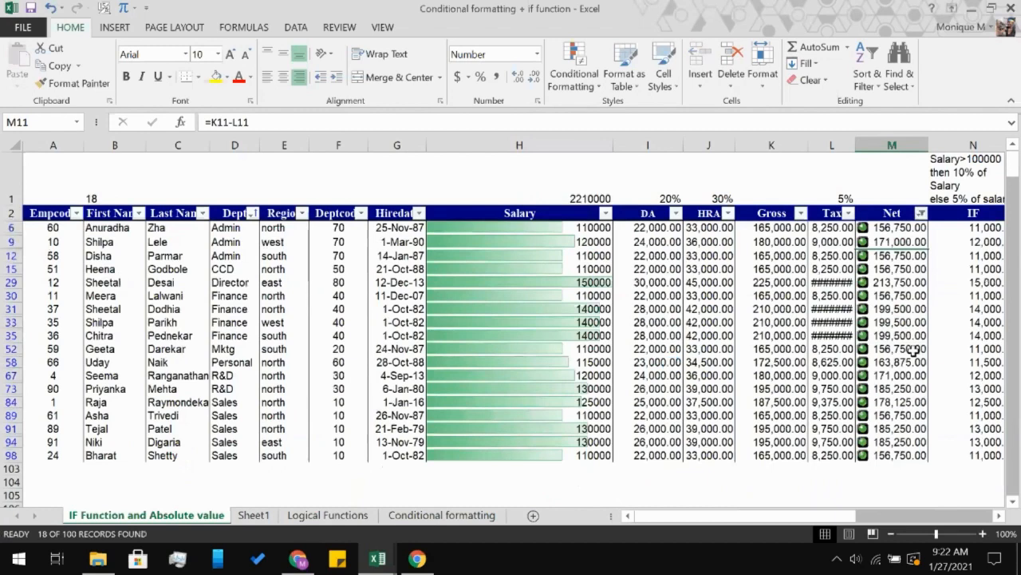
{"action": "scroll", "coordinate": [912, 351], "scroll_direction": "down", "scroll_amount": 1}
{"action": "scroll", "coordinate": [912, 351], "scroll_direction": "up", "scroll_amount": 1}
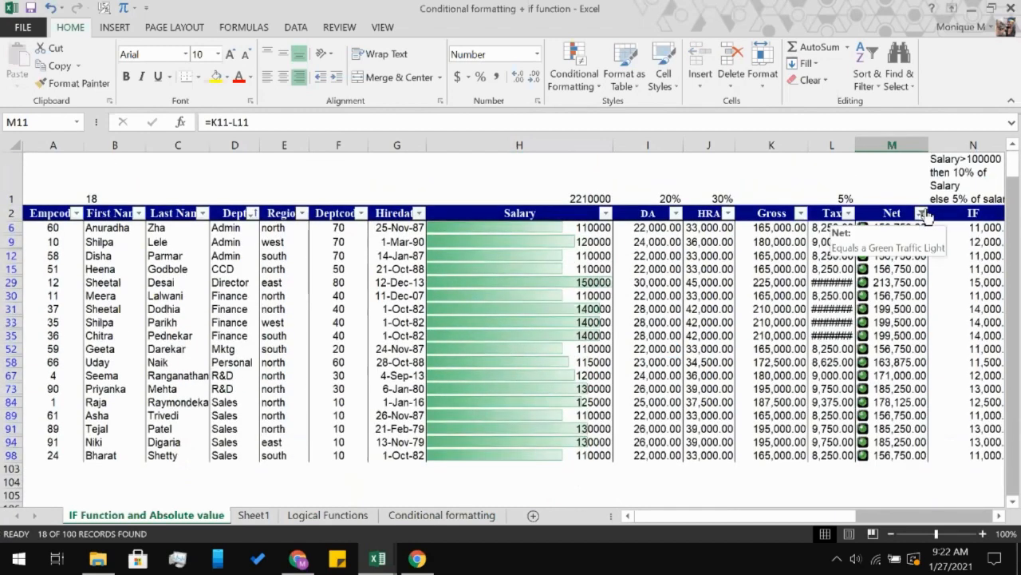
- Switch the Net column's cell icon filter to yellow traffic lights and review the filtered rows
{"action": "left_click", "coordinate": [923, 214]}
{"action": "mouse_move", "coordinate": [800, 304]}
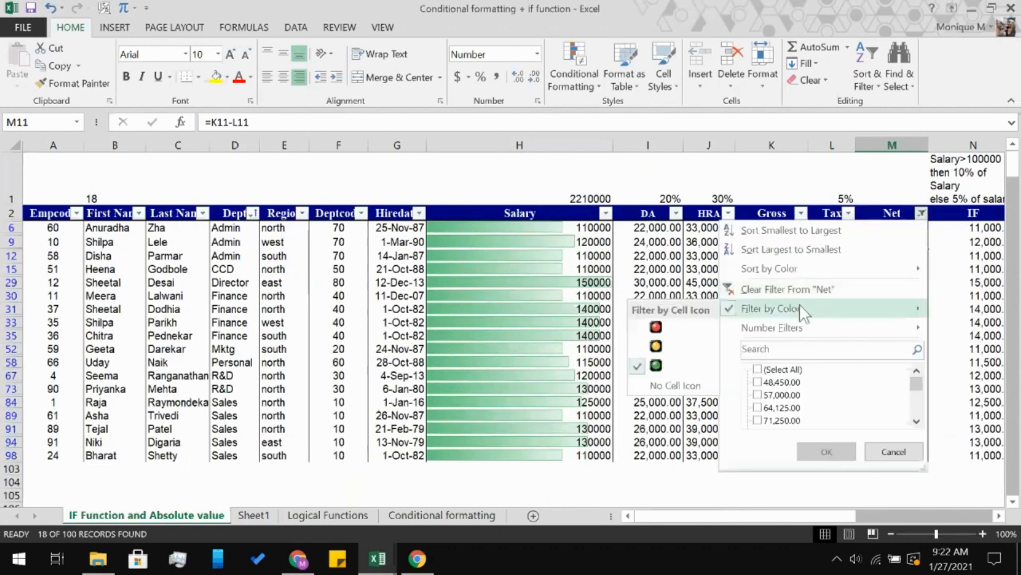
{"action": "left_click", "coordinate": [710, 349]}
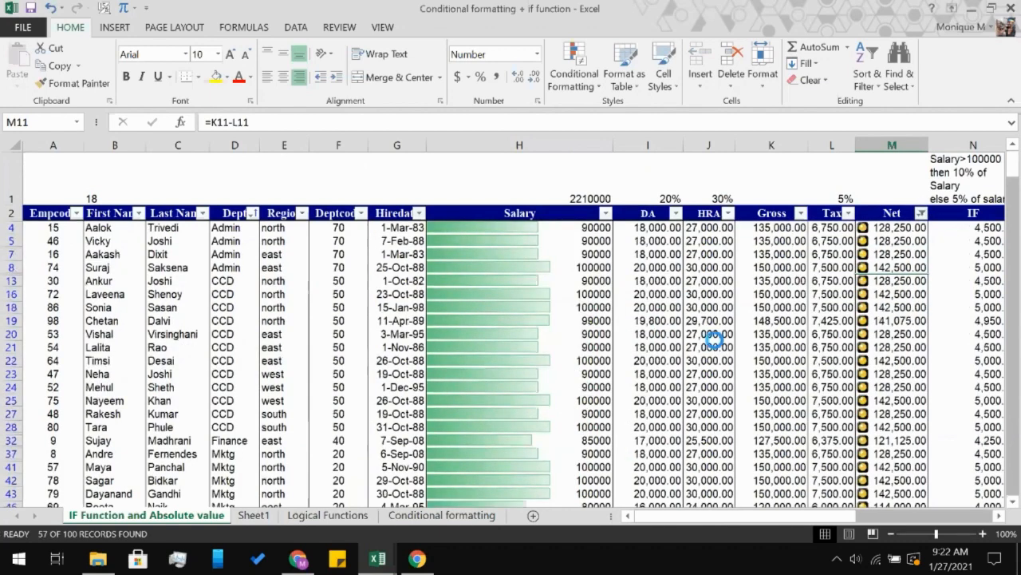
{"action": "scroll", "coordinate": [894, 366], "scroll_direction": "down", "scroll_amount": 20}
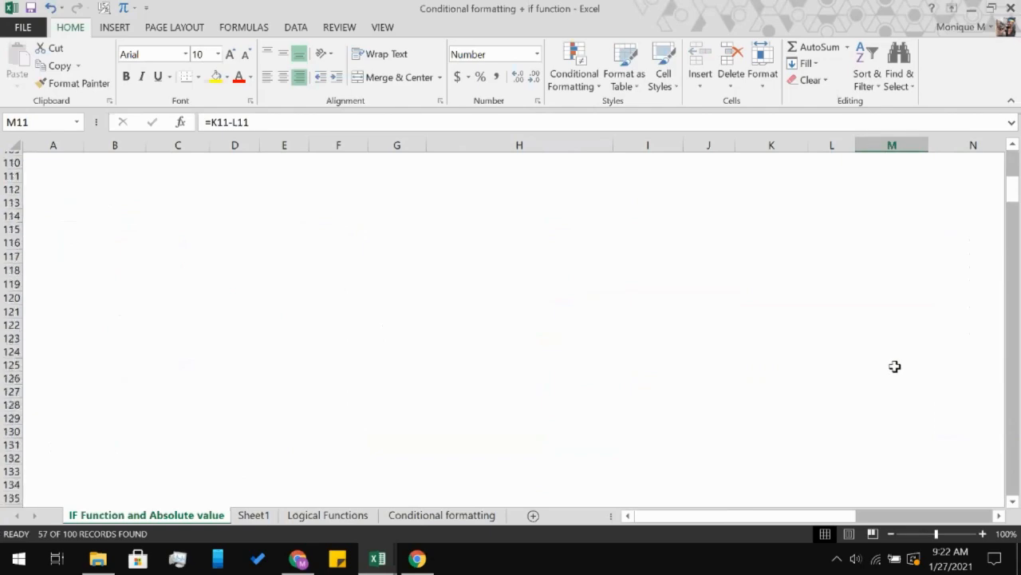
{"action": "scroll", "coordinate": [894, 365], "scroll_direction": "up", "scroll_amount": 10}
{"action": "scroll", "coordinate": [894, 366], "scroll_direction": "up", "scroll_amount": 15}
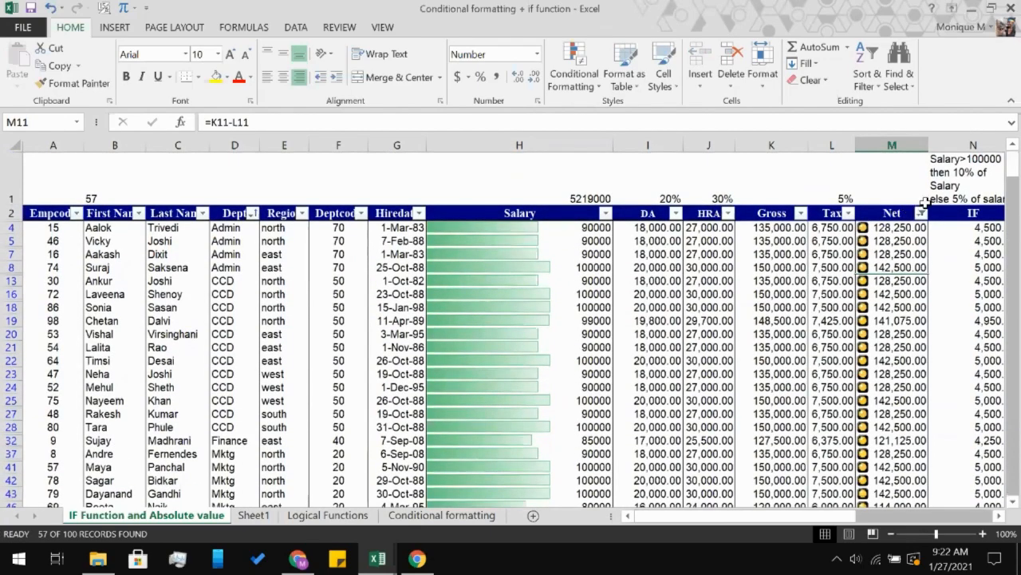
- Change the Net column's cell icon filter to red traffic lights and review the listed rows to the end
{"action": "left_click", "coordinate": [922, 213]}
{"action": "mouse_move", "coordinate": [811, 309]}
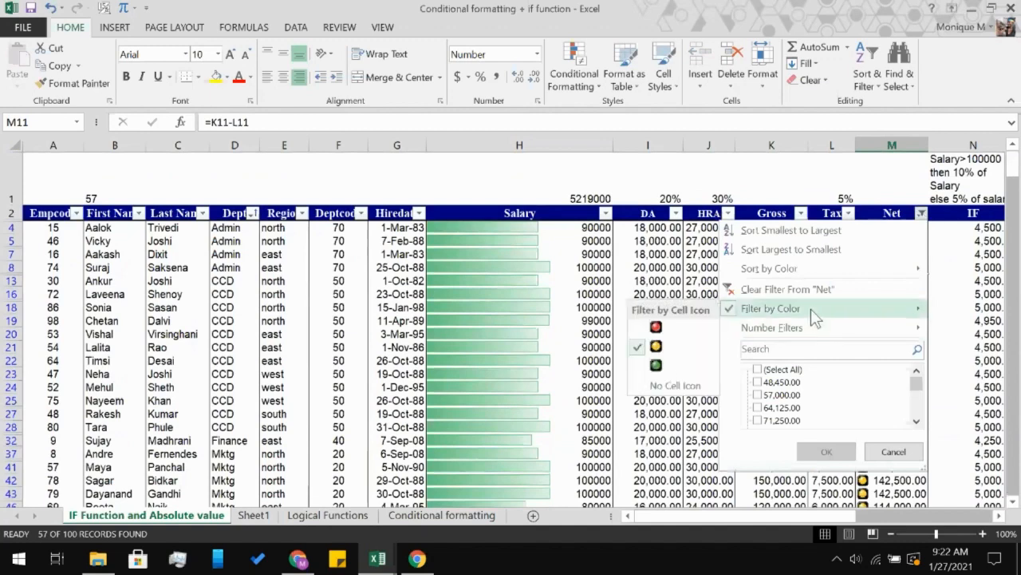
{"action": "left_click", "coordinate": [695, 326]}
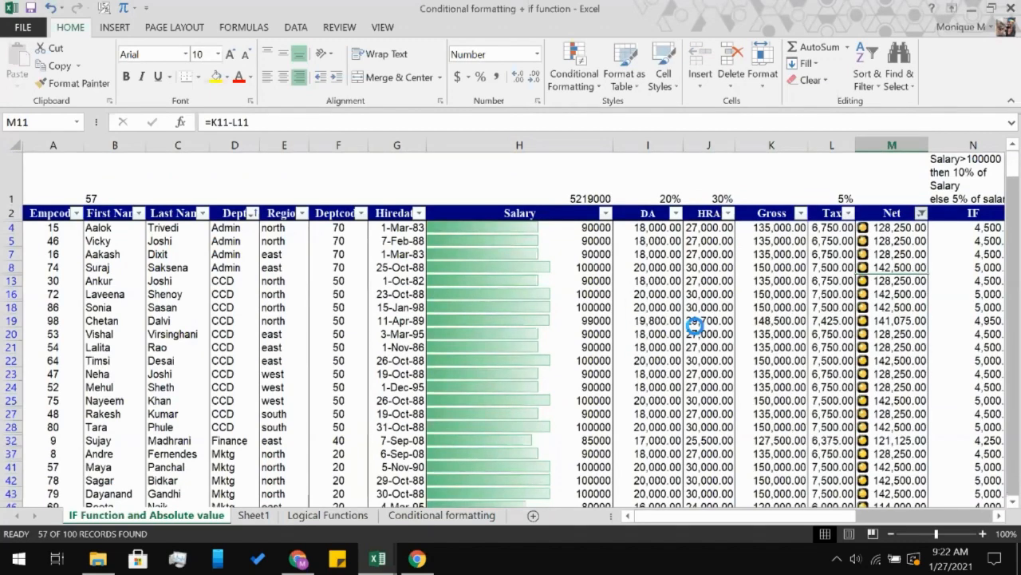
{"action": "scroll", "coordinate": [914, 380], "scroll_direction": "up", "scroll_amount": 1}
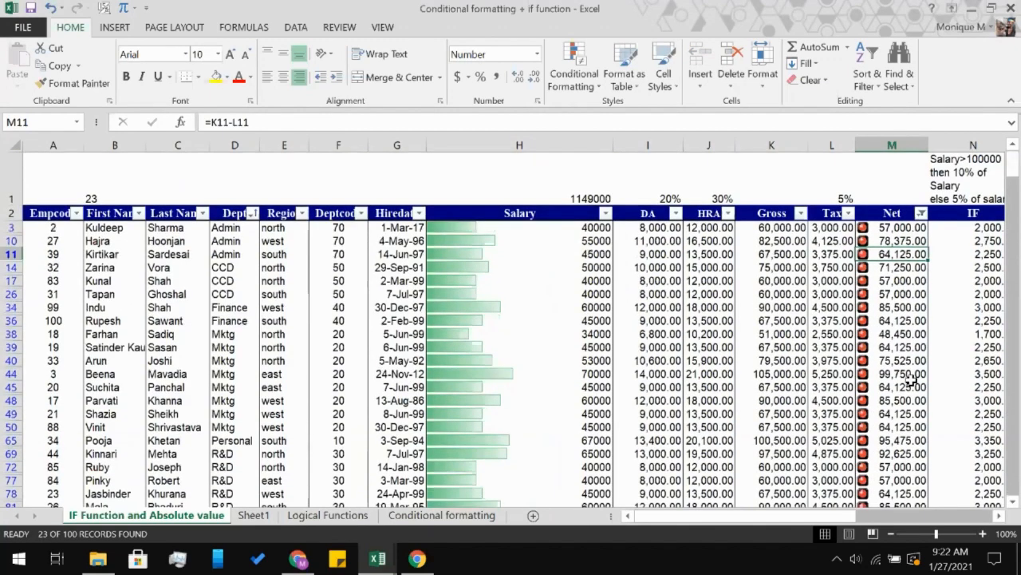
{"action": "scroll", "coordinate": [911, 381], "scroll_direction": "down", "scroll_amount": 1}
{"action": "scroll", "coordinate": [911, 380], "scroll_direction": "up", "scroll_amount": 1}
{"action": "scroll", "coordinate": [912, 381], "scroll_direction": "down", "scroll_amount": 1}
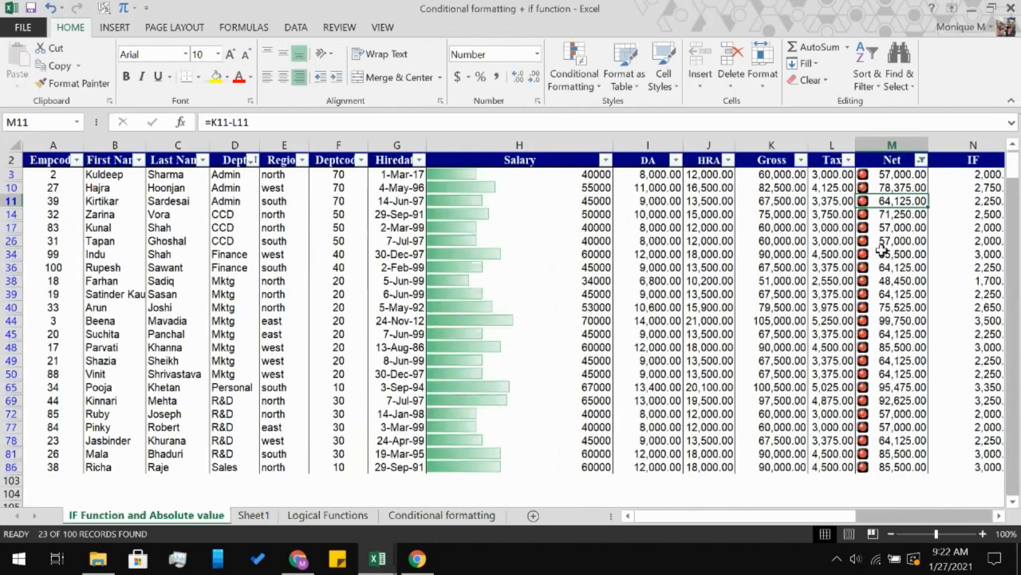
- Clear the icon filter from the Net column
{"action": "left_click", "coordinate": [922, 160]}
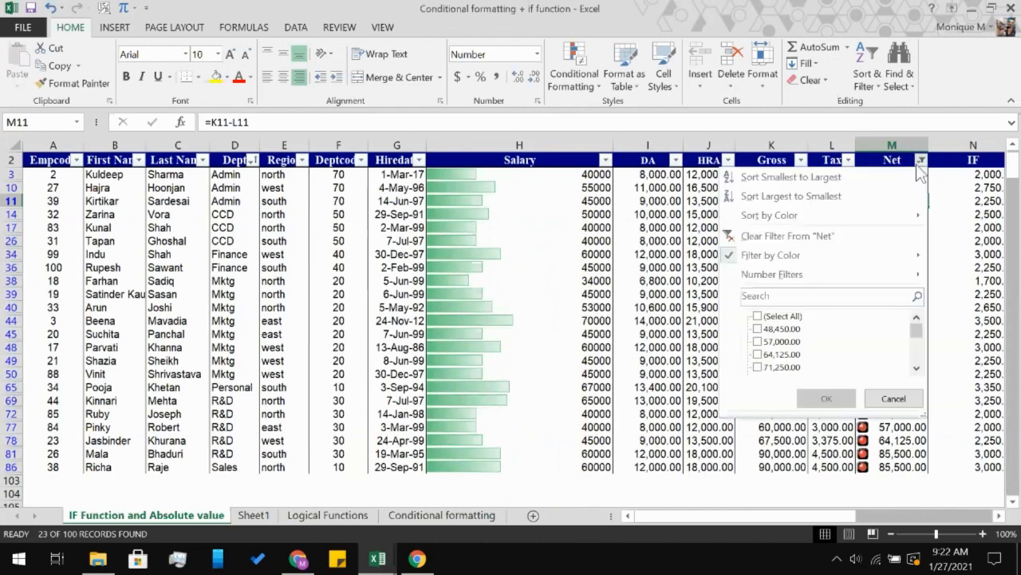
{"action": "left_click", "coordinate": [757, 243]}
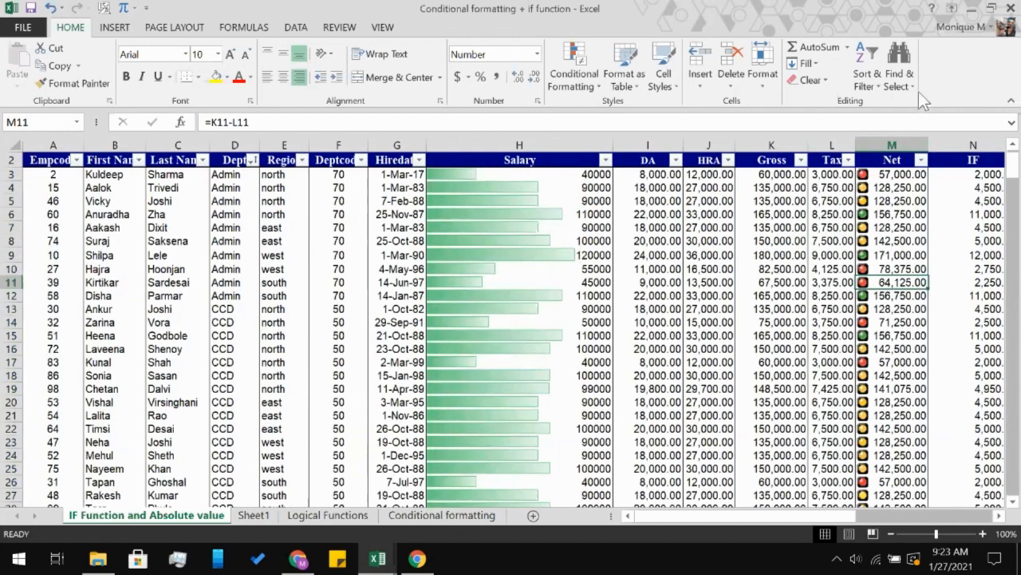
- Select all the Net values from M3 through M100
{"action": "left_click", "coordinate": [892, 186]}
{"action": "left_click", "coordinate": [875, 170]}
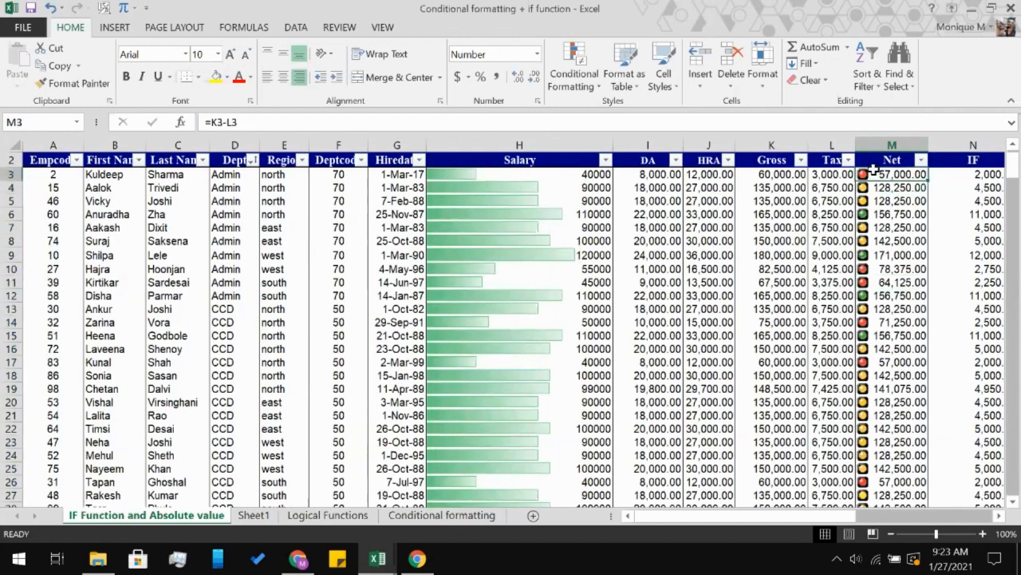
{"action": "scroll", "coordinate": [890, 462], "scroll_direction": "down", "scroll_amount": 10}
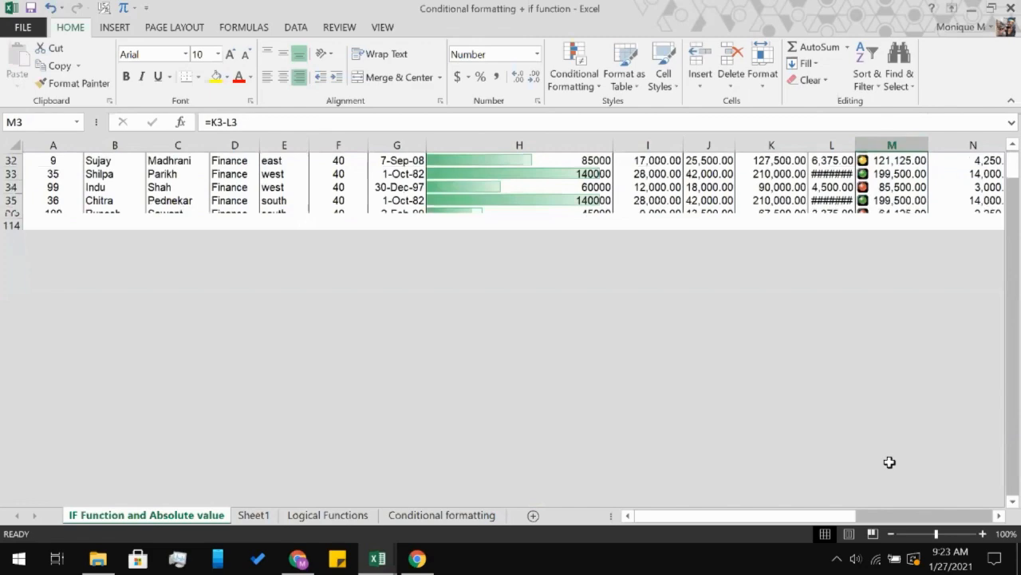
{"action": "scroll", "coordinate": [887, 431], "scroll_direction": "down", "scroll_amount": 19}
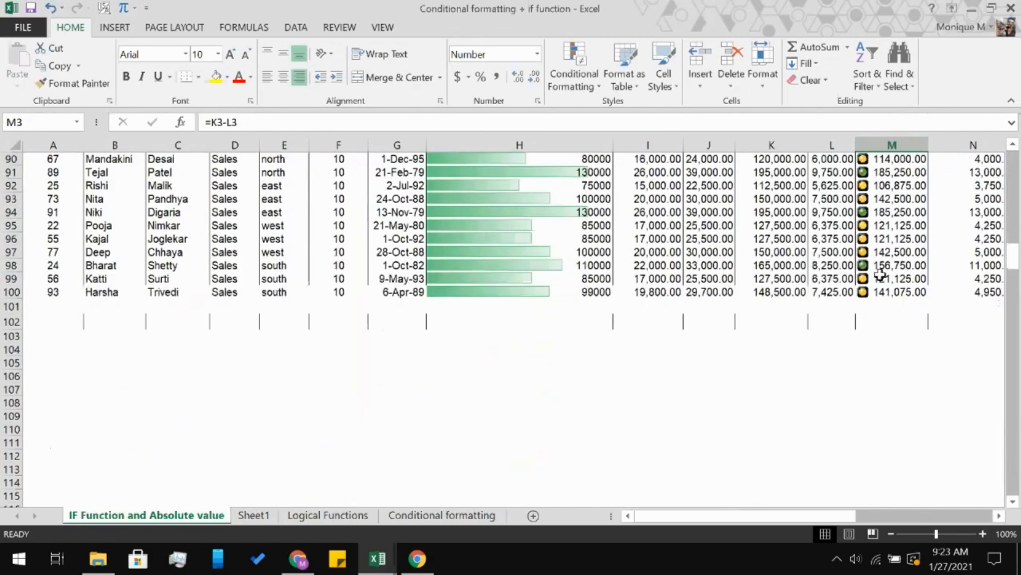
{"action": "key", "text": "Right"}
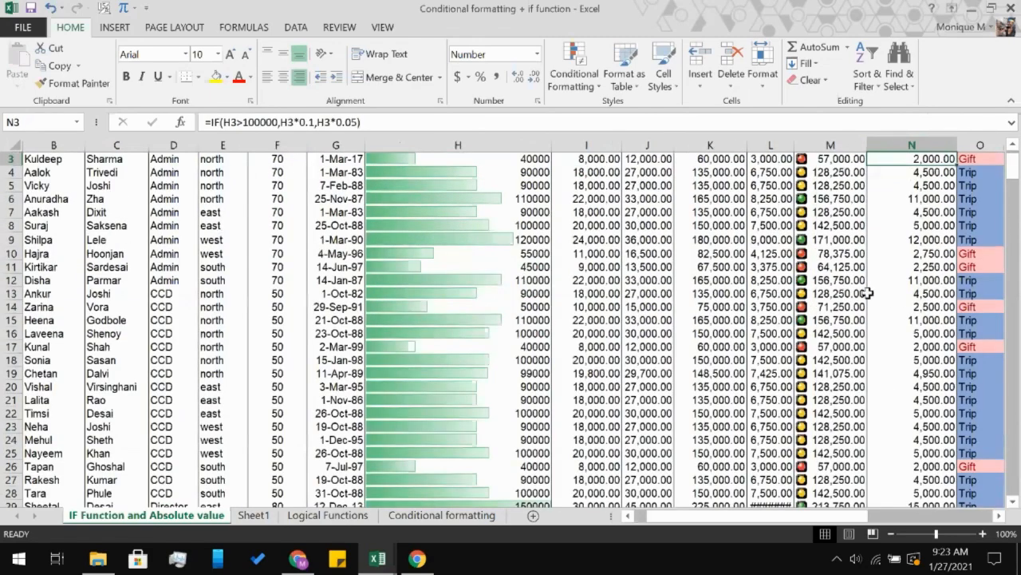
{"action": "scroll", "coordinate": [812, 363], "scroll_direction": "down", "scroll_amount": 7}
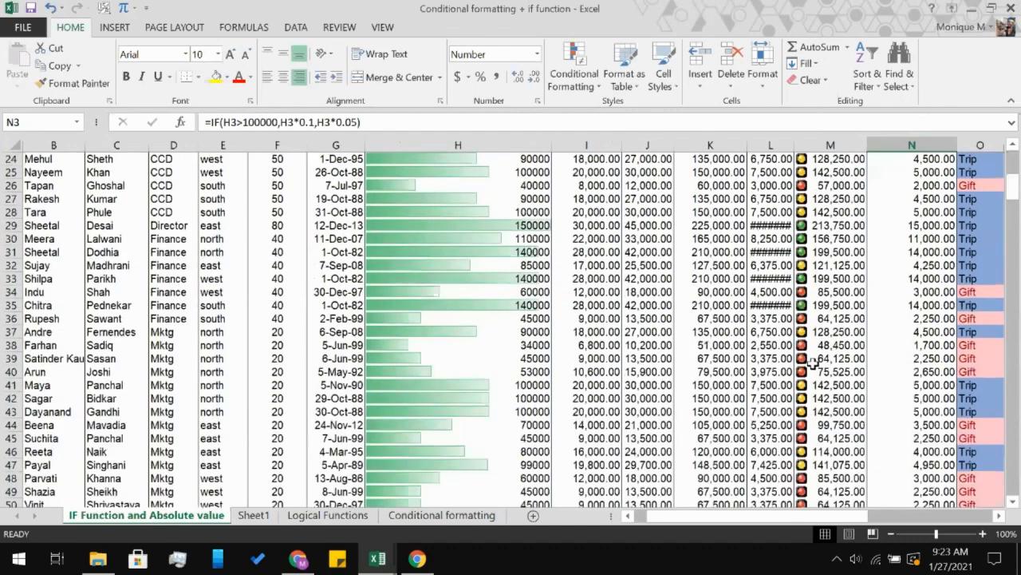
{"action": "key", "text": "Left"}
{"action": "scroll", "coordinate": [817, 306], "scroll_direction": "down", "scroll_amount": 20}
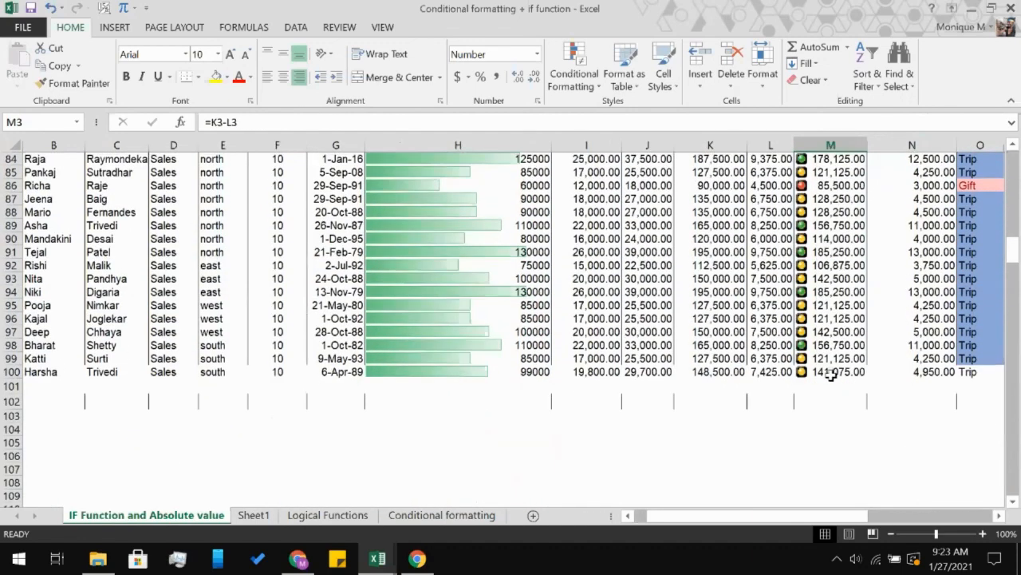
{"action": "left_click", "coordinate": [830, 372], "text": "shift"}
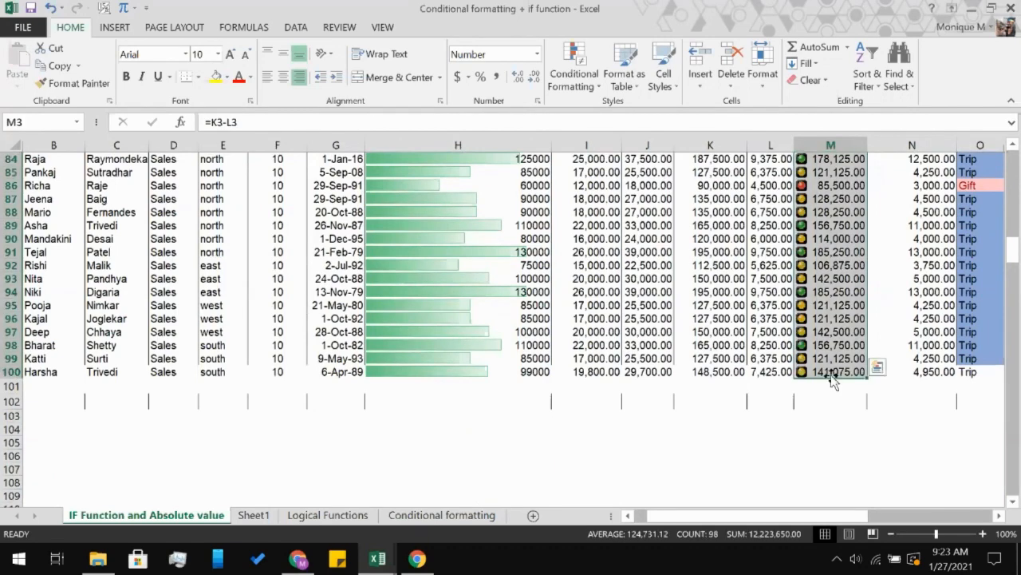
{"action": "scroll", "coordinate": [830, 374], "scroll_direction": "up", "scroll_amount": 20}
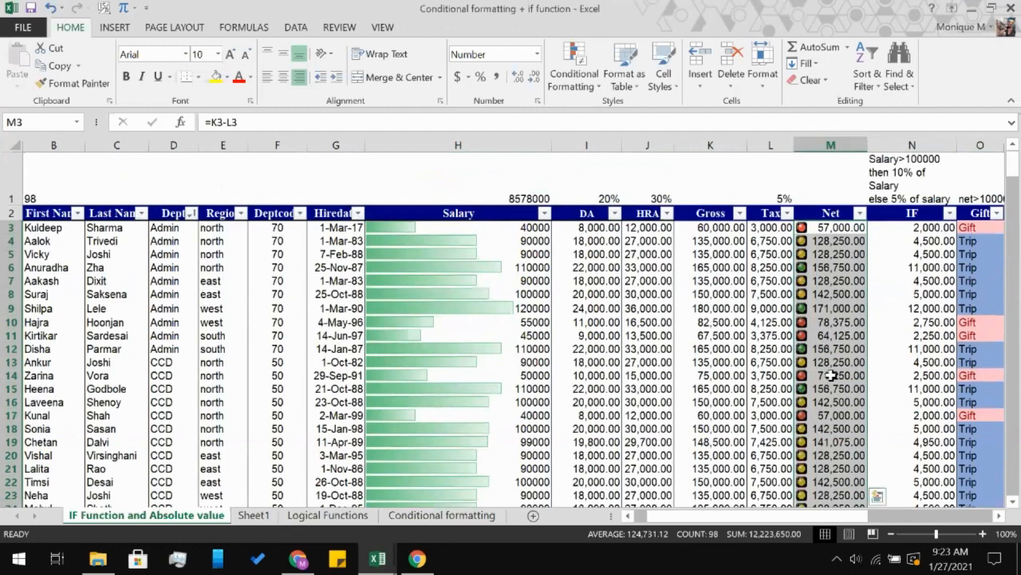
- Apply the colored four-arrow icon set to the selected Net values and review the arrows down the column
{"action": "left_click", "coordinate": [573, 75]}
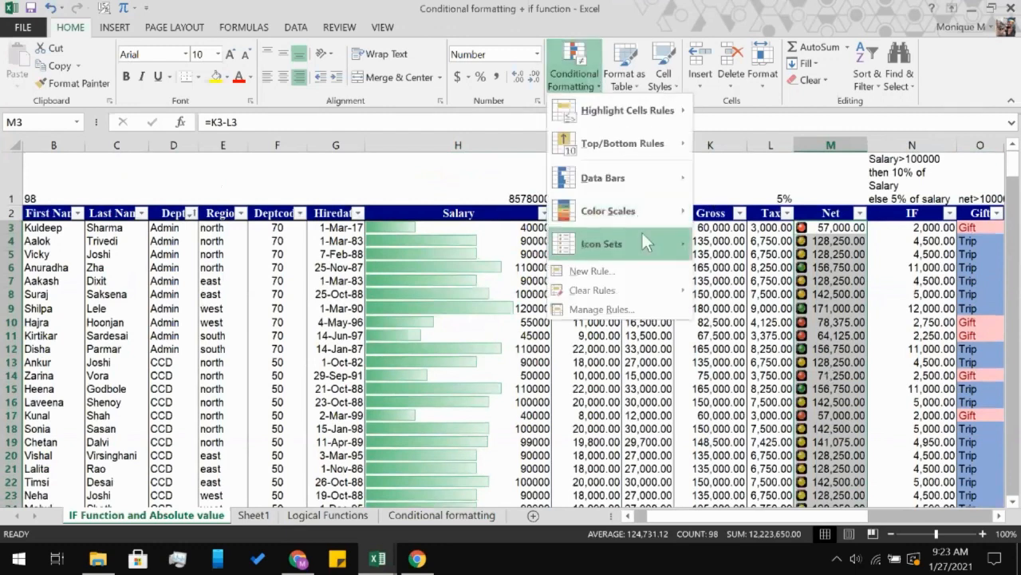
{"action": "mouse_move", "coordinate": [644, 248]}
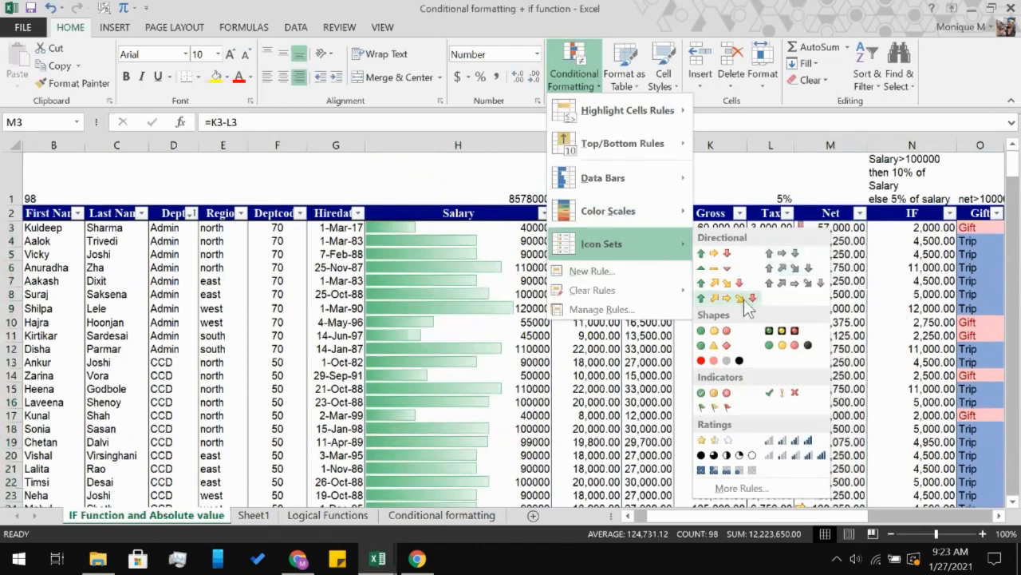
{"action": "left_click", "coordinate": [723, 282]}
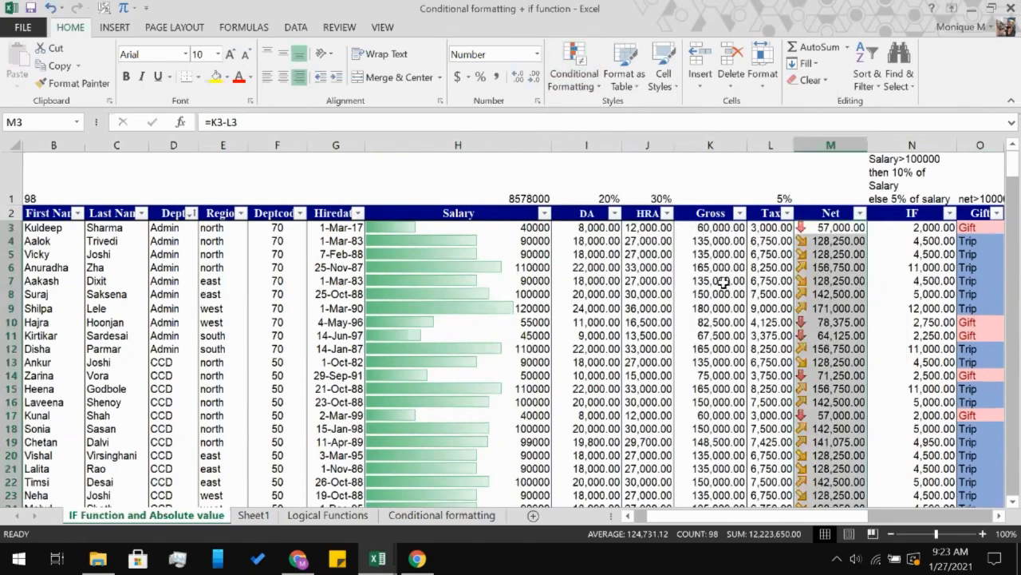
{"action": "scroll", "coordinate": [905, 413], "scroll_direction": "down", "scroll_amount": 7}
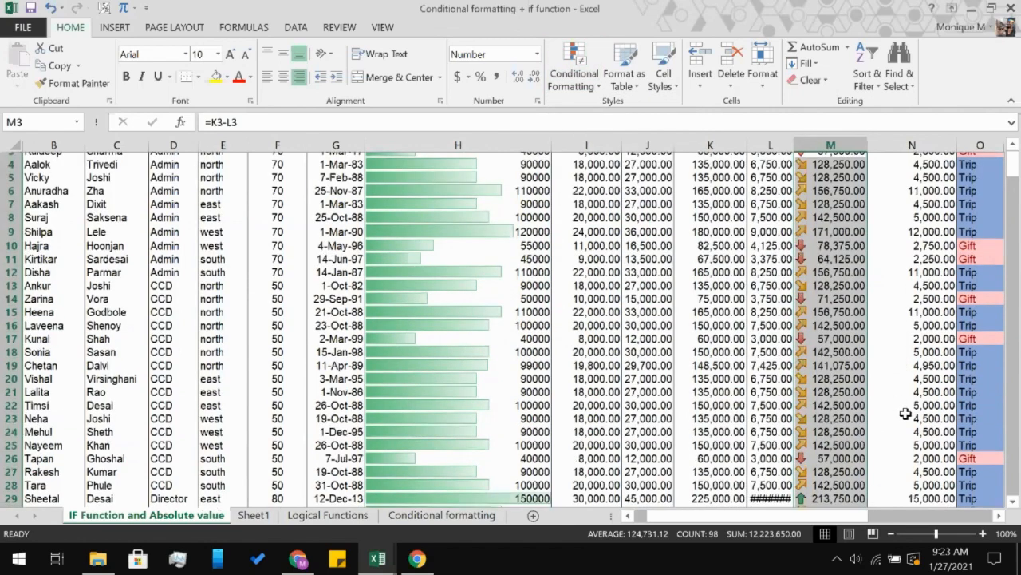
{"action": "scroll", "coordinate": [905, 413], "scroll_direction": "down", "scroll_amount": 14}
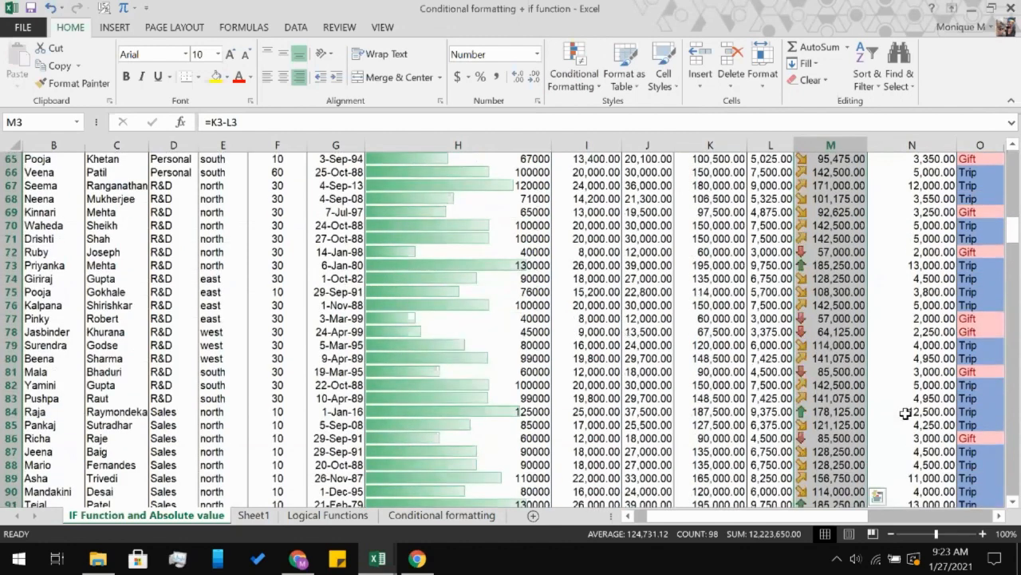
{"action": "left_click", "coordinate": [569, 84]}
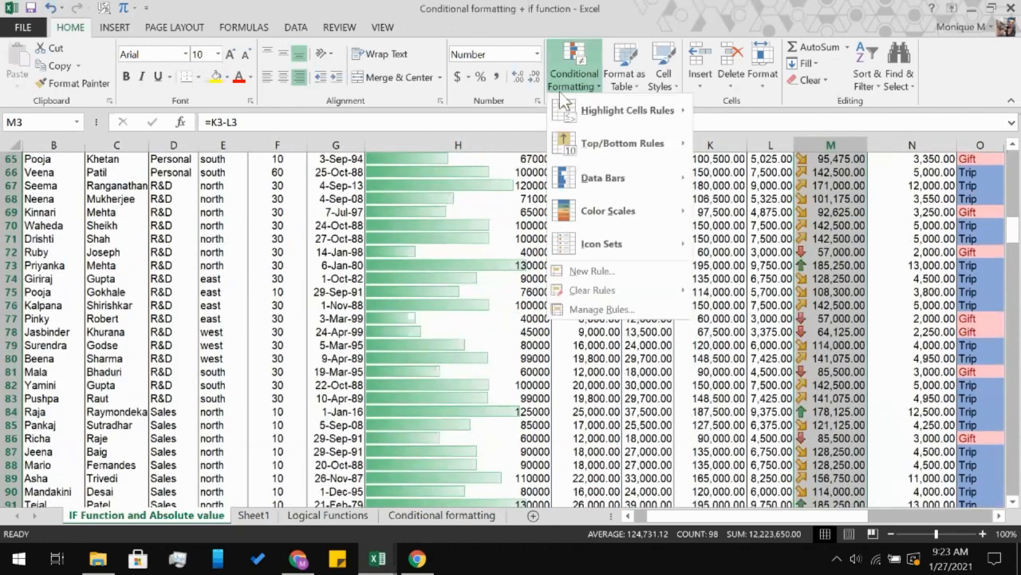
{"action": "mouse_move", "coordinate": [579, 252]}
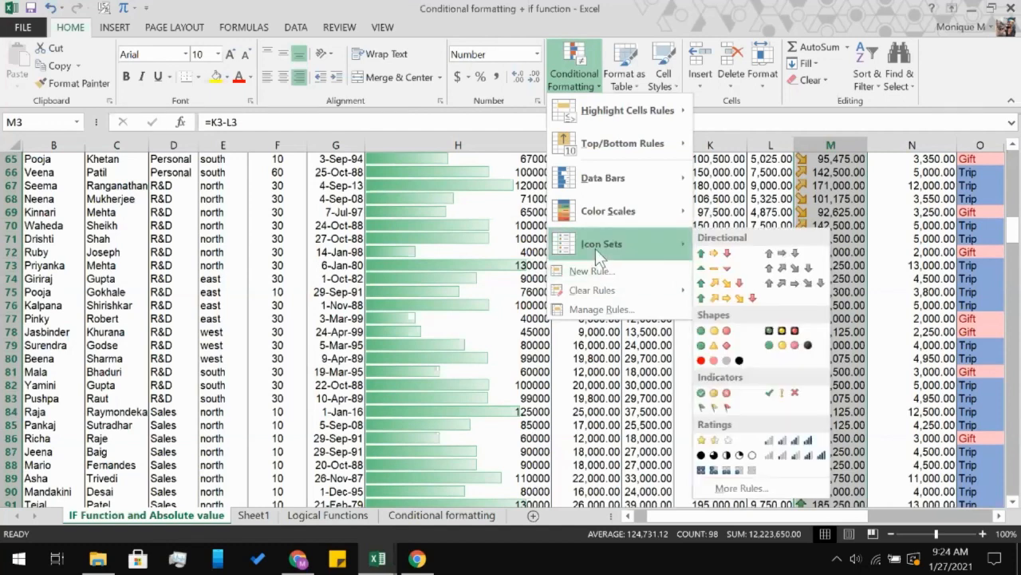
{"action": "scroll", "coordinate": [888, 194], "scroll_direction": "up", "scroll_amount": 1}
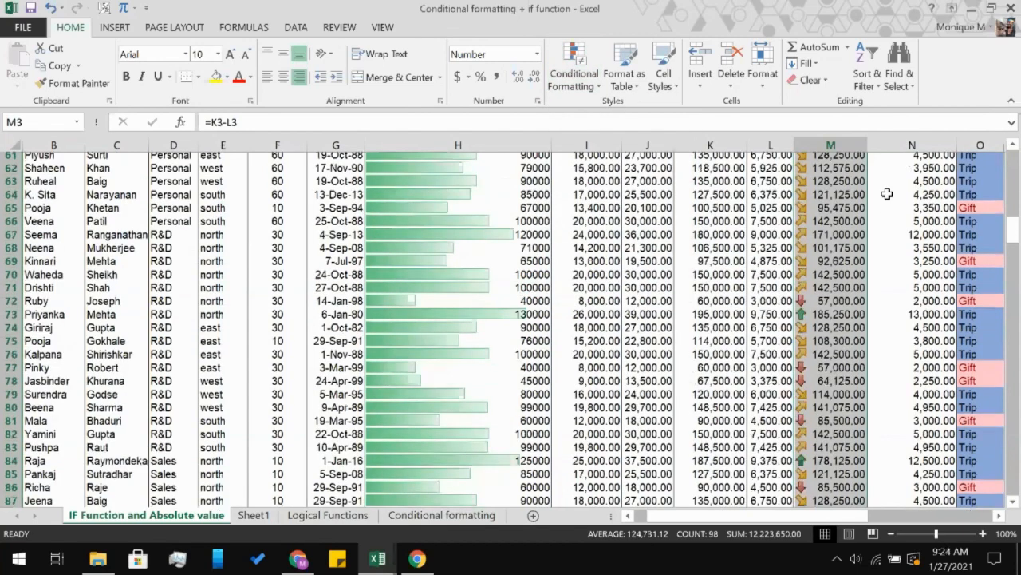
{"action": "scroll", "coordinate": [887, 194], "scroll_direction": "up", "scroll_amount": 20}
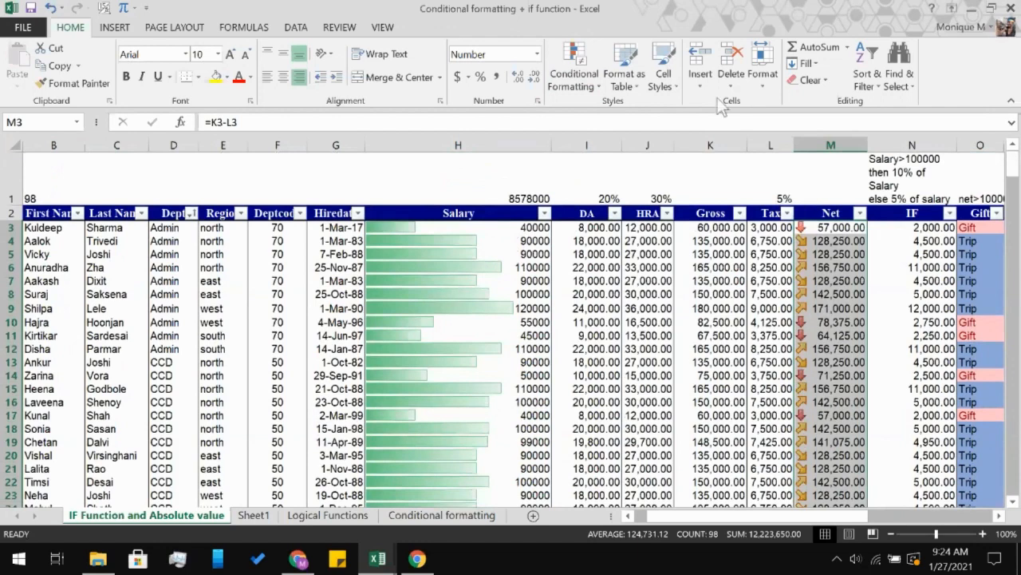
- Apply the five-bar ratings icon set to the selected Net values and check the icons down the column
{"action": "left_click", "coordinate": [574, 76]}
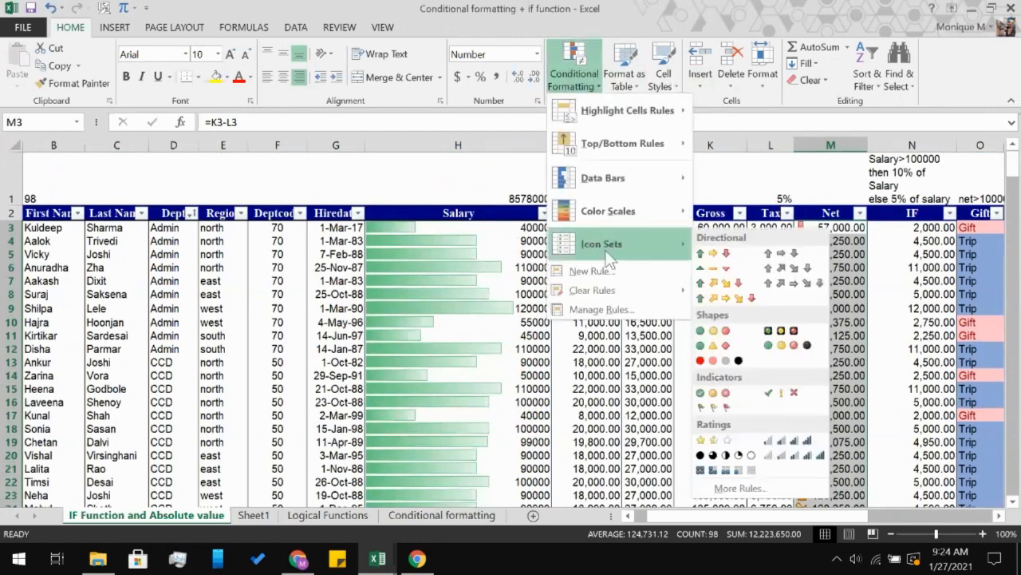
{"action": "left_click", "coordinate": [784, 457]}
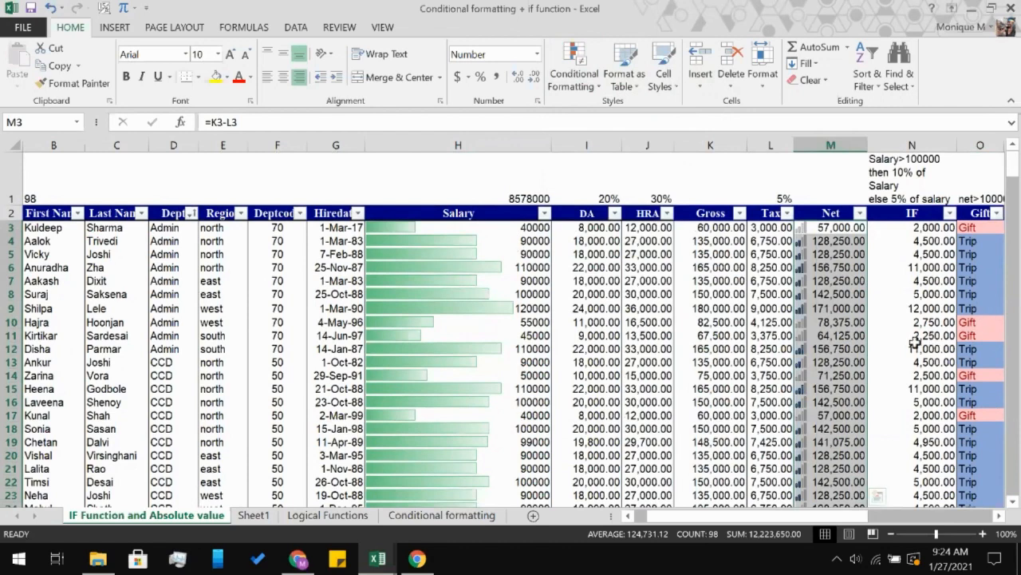
{"action": "scroll", "coordinate": [895, 342], "scroll_direction": "down", "scroll_amount": 5}
{"action": "scroll", "coordinate": [895, 341], "scroll_direction": "down", "scroll_amount": 20}
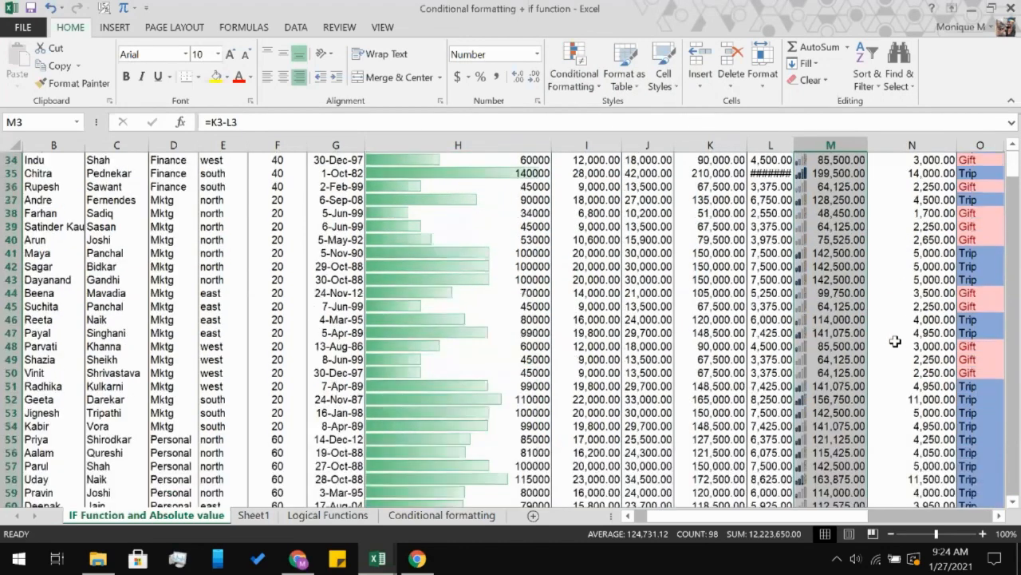
{"action": "scroll", "coordinate": [895, 341], "scroll_direction": "up", "scroll_amount": 20}
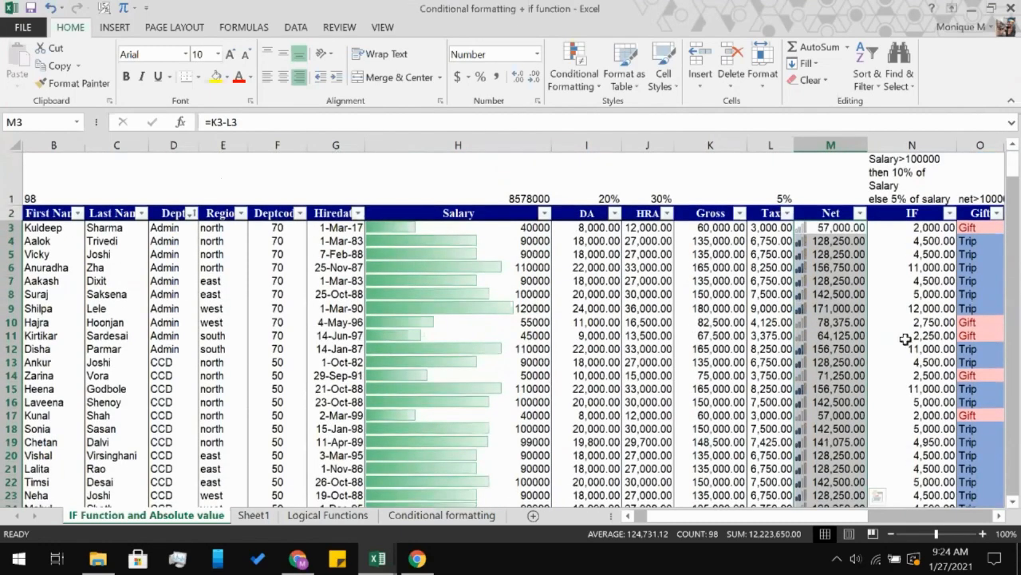
{"action": "left_click", "coordinate": [907, 336]}
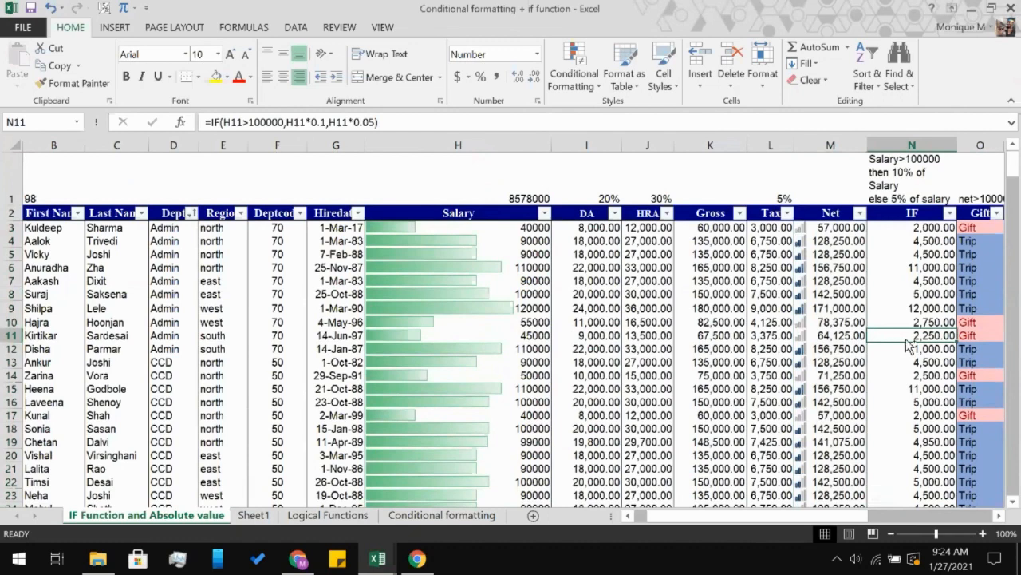
- Switch to the Logical Functions sheet and read the three IF exercise conditions
{"action": "key", "text": "ctrl+Page_Down"}
{"action": "key", "text": "ctrl+Page_Down"}
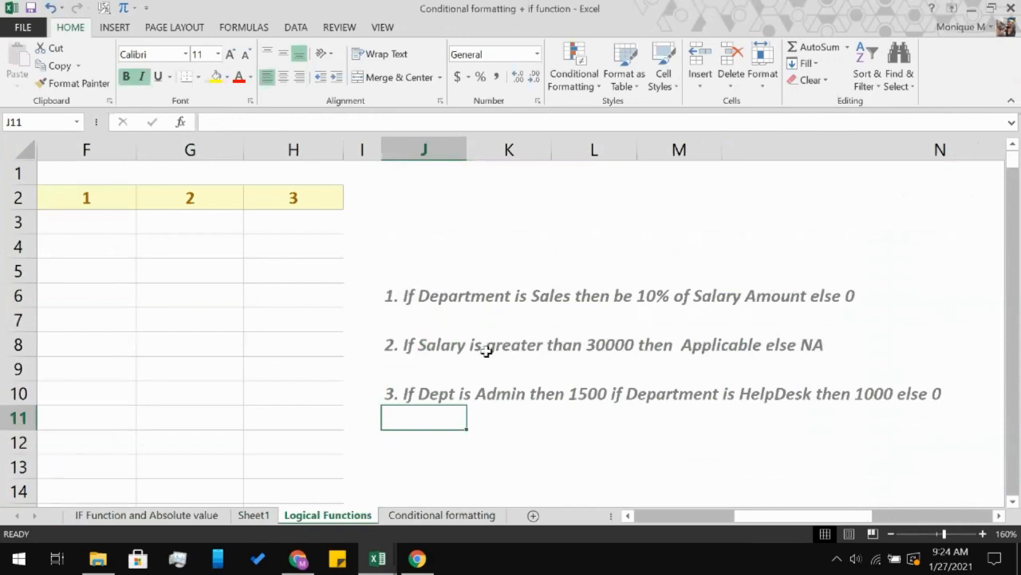
{"action": "scroll", "coordinate": [486, 352], "scroll_direction": "down", "scroll_amount": 3}
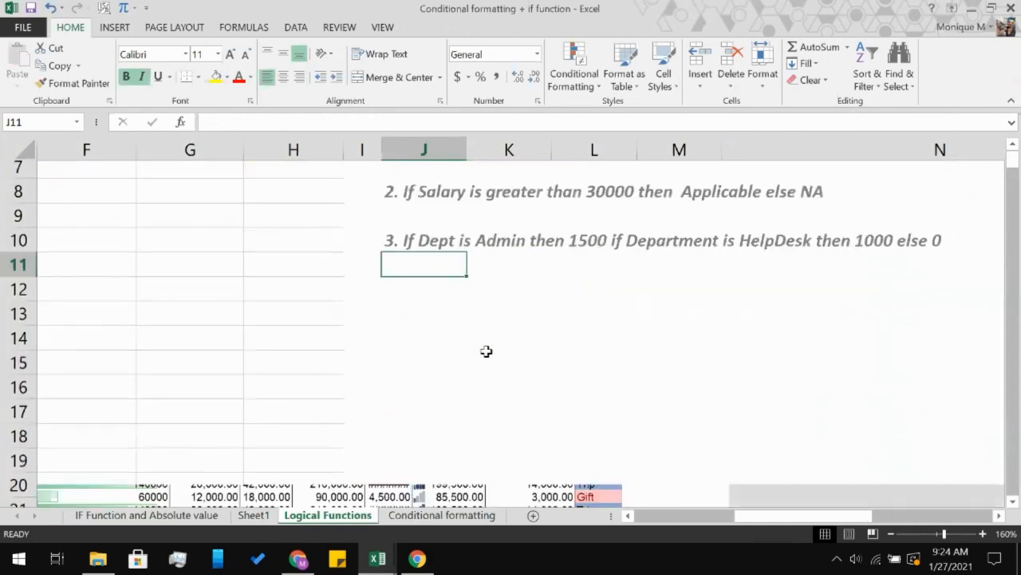
{"action": "scroll", "coordinate": [487, 351], "scroll_direction": "up", "scroll_amount": 2}
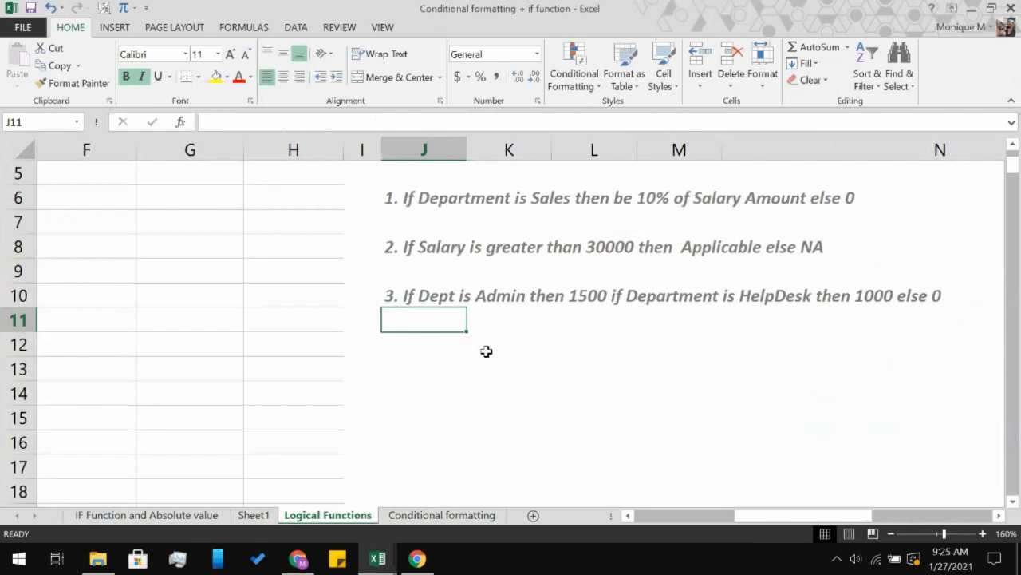
- Start an IF formula in F3 with the logical test B3="Sales"
{"action": "scroll", "coordinate": [487, 351], "scroll_direction": "up", "scroll_amount": 2}
{"action": "left_click", "coordinate": [108, 226]}
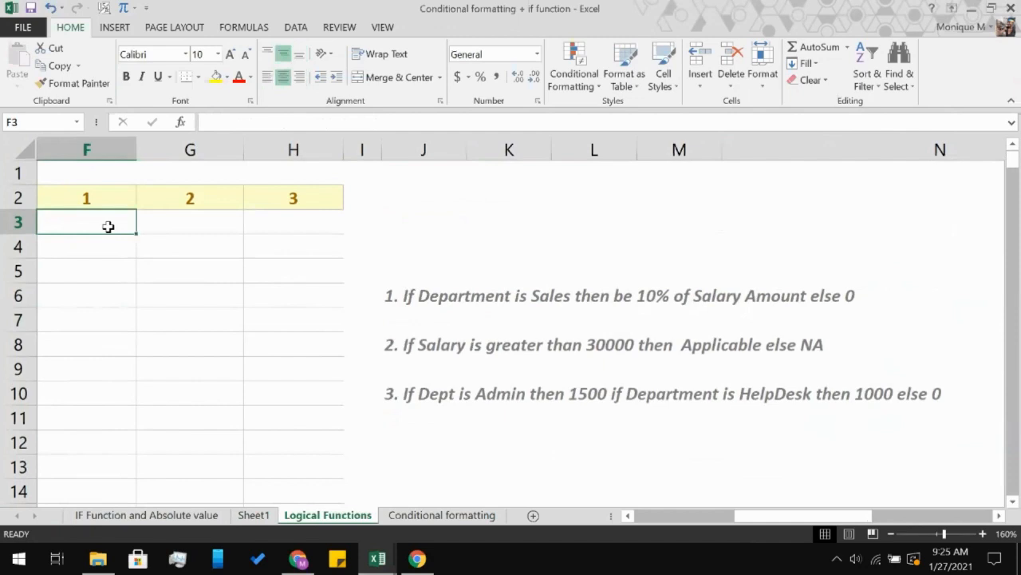
{"action": "scroll", "coordinate": [108, 227], "scroll_direction": "left", "scroll_amount": 5}
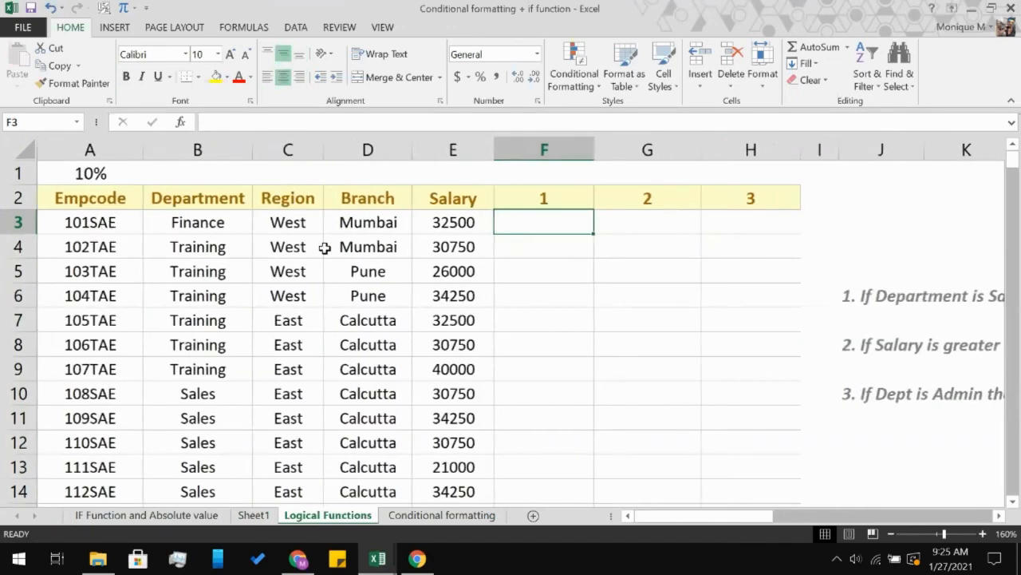
{"action": "scroll", "coordinate": [496, 265], "scroll_direction": "right", "scroll_amount": 4}
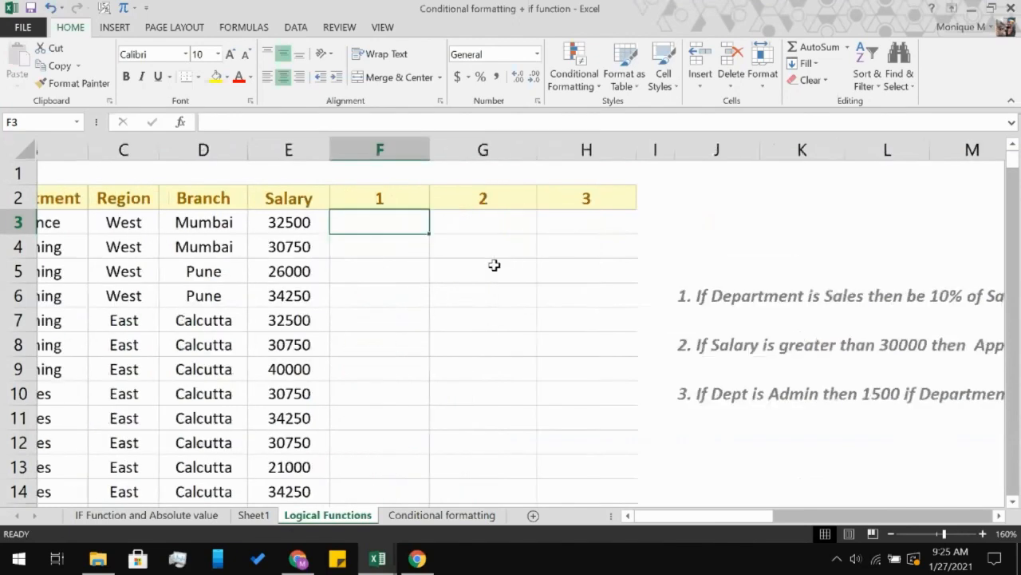
{"action": "scroll", "coordinate": [495, 265], "scroll_direction": "right", "scroll_amount": 1}
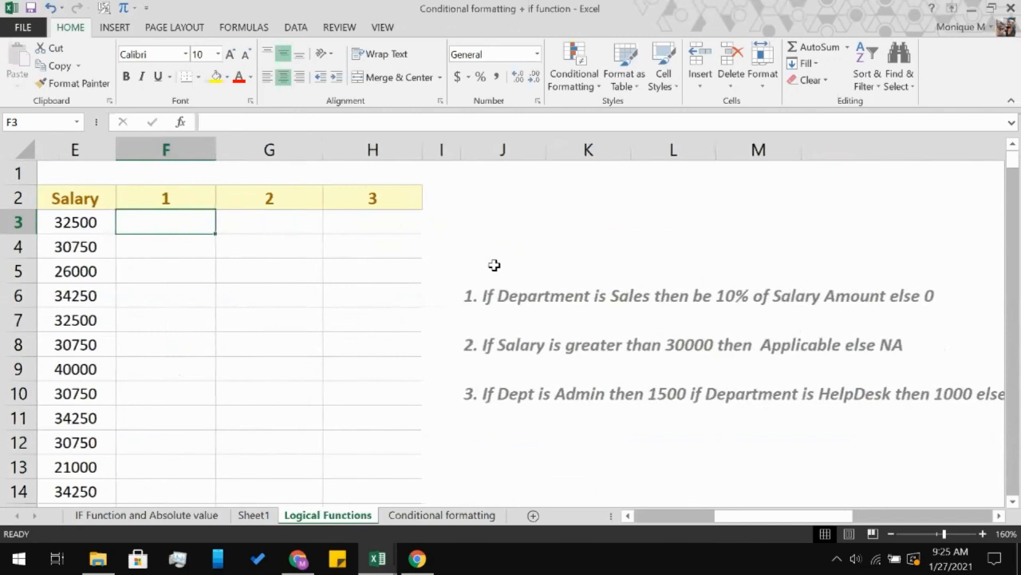
{"action": "scroll", "coordinate": [495, 265], "scroll_direction": "left", "scroll_amount": 5}
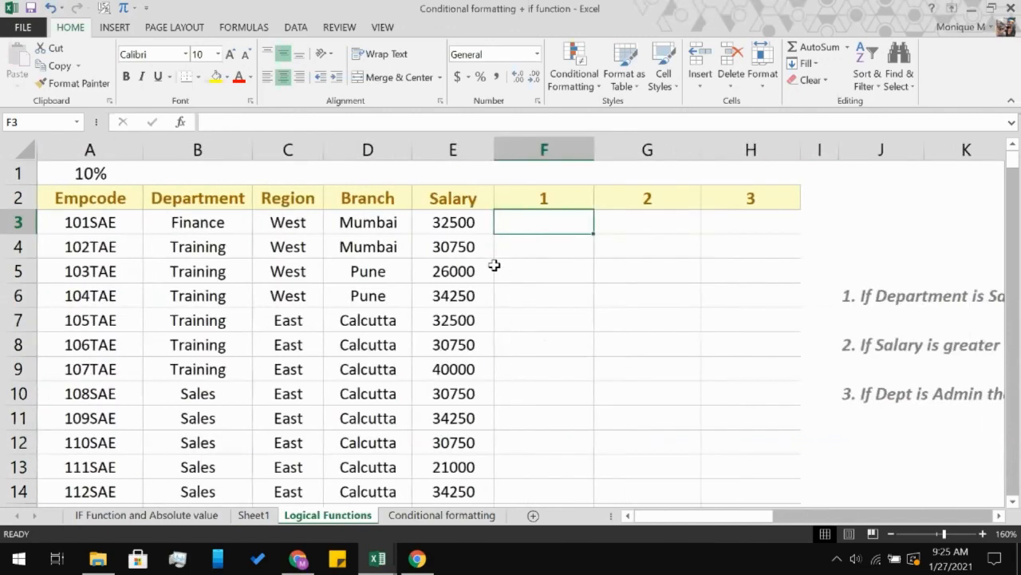
{"action": "type", "text": "=if"}
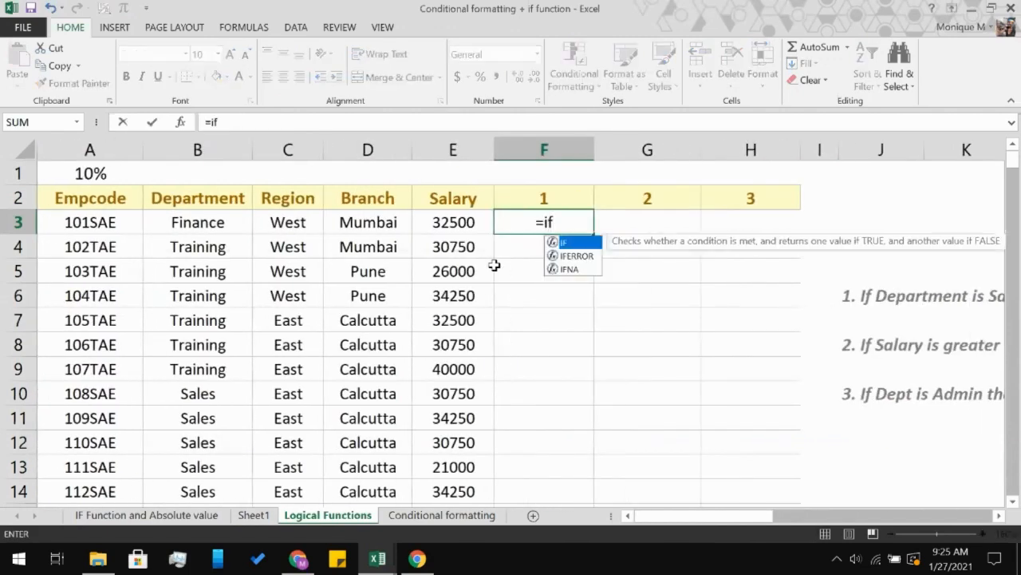
{"action": "key", "text": "Tab"}
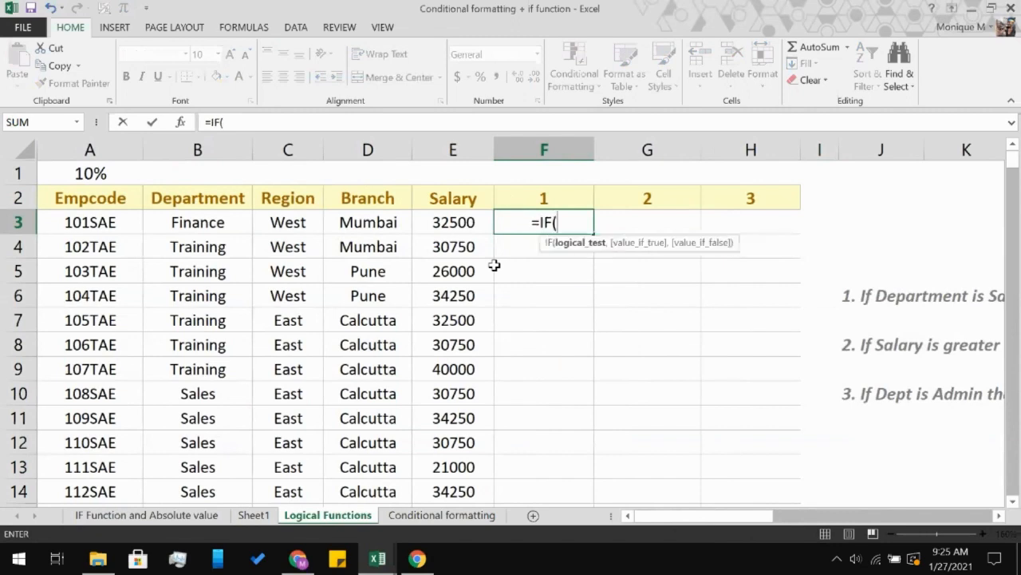
{"action": "left_click", "coordinate": [242, 224]}
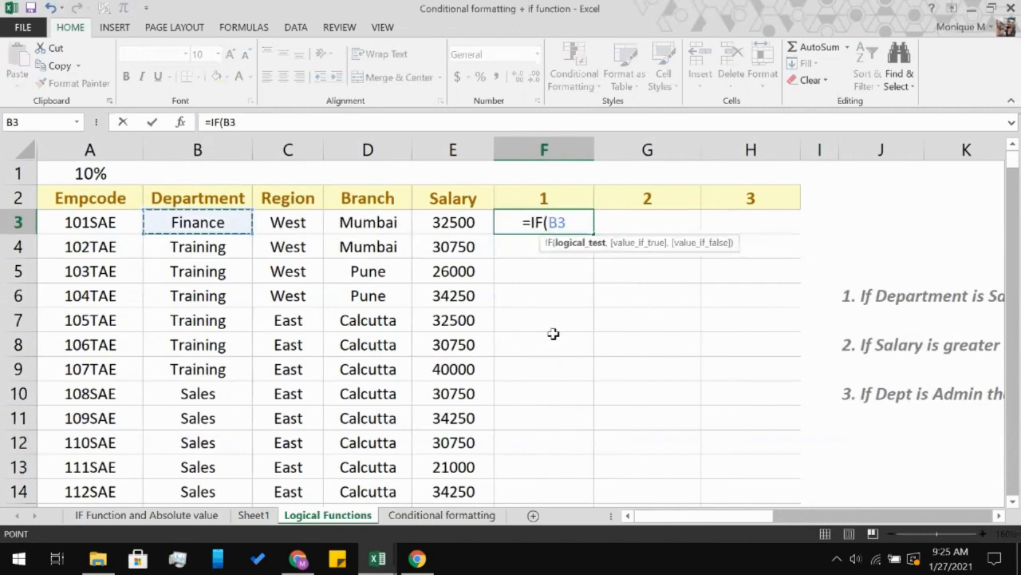
{"action": "type", "text": "=S"}
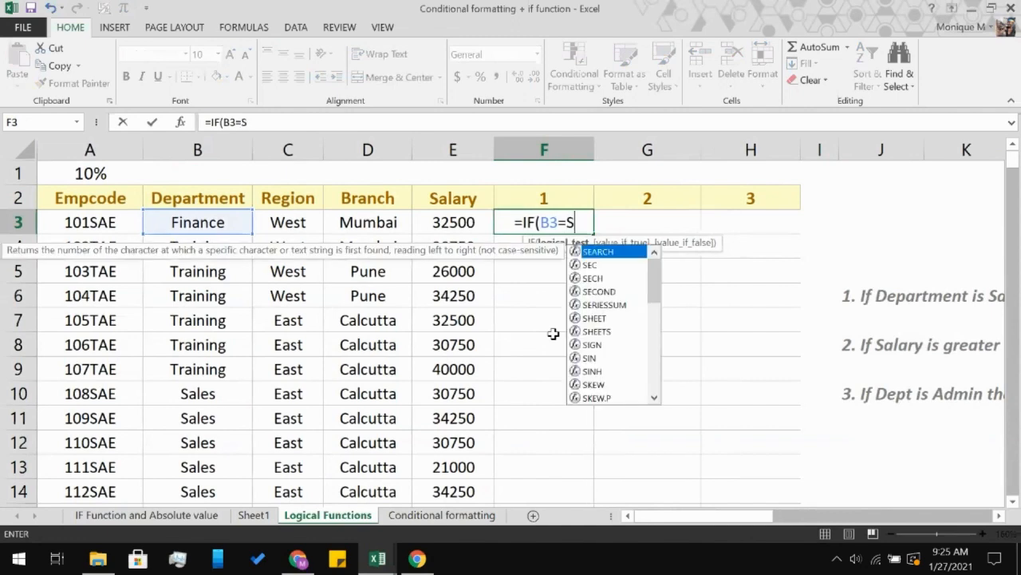
{"action": "key", "text": "BackSpace"}
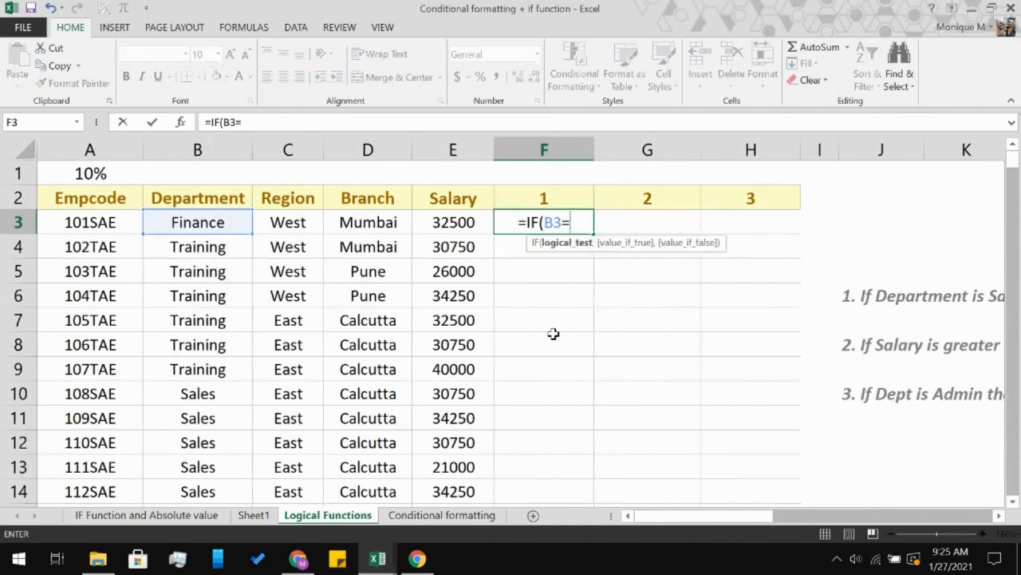
{"action": "type", "text": "\"Sa"}
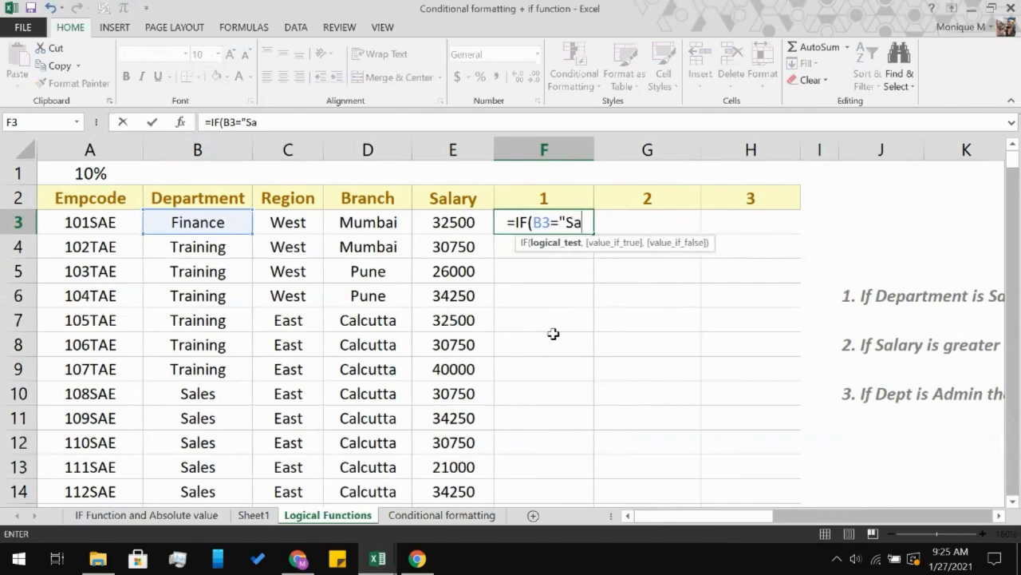
{"action": "type", "text": "les\""}
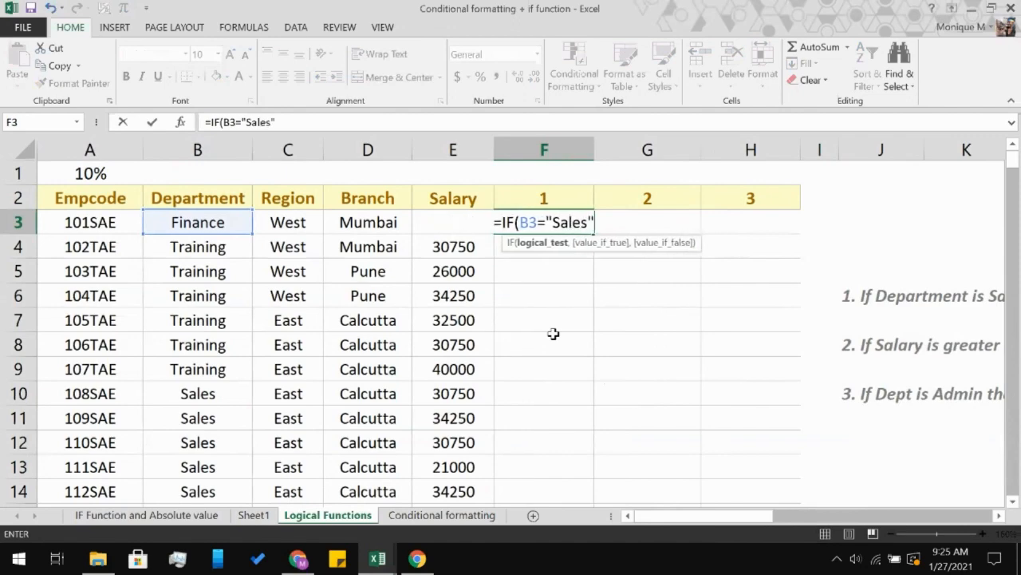
{"action": "type", "text": ","}
- Complete the F3 formula with E3*.10 as the value if true and 0 as the value if false
{"action": "scroll", "coordinate": [723, 343], "scroll_direction": "right", "scroll_amount": 5}
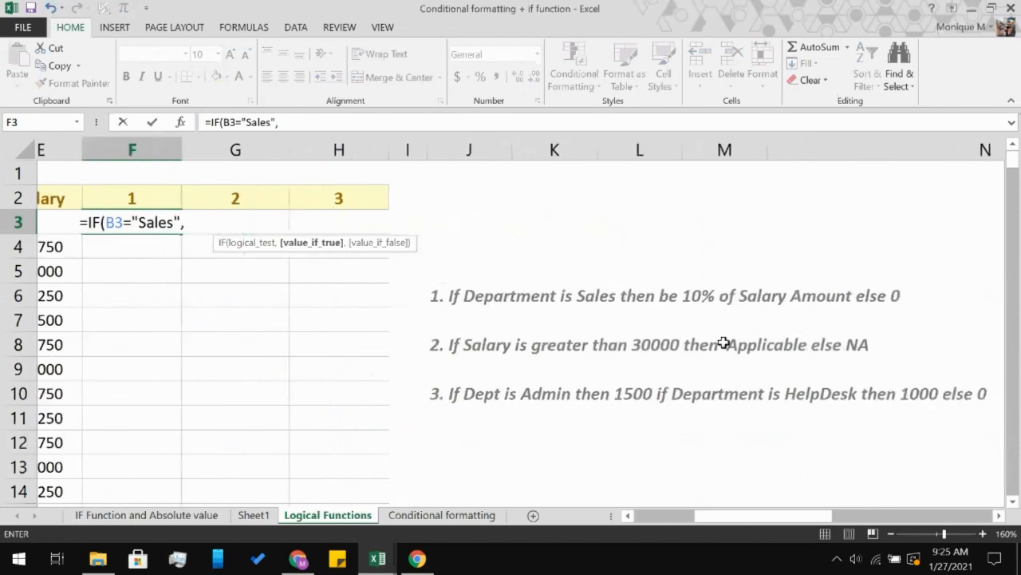
{"action": "scroll", "coordinate": [723, 343], "scroll_direction": "left", "scroll_amount": 5}
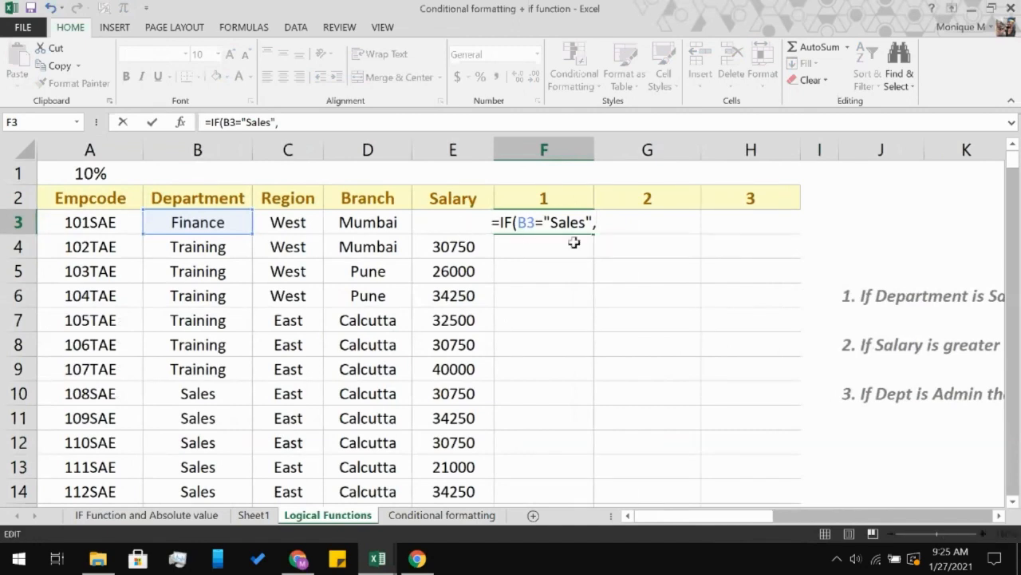
{"action": "left_click", "coordinate": [601, 228]}
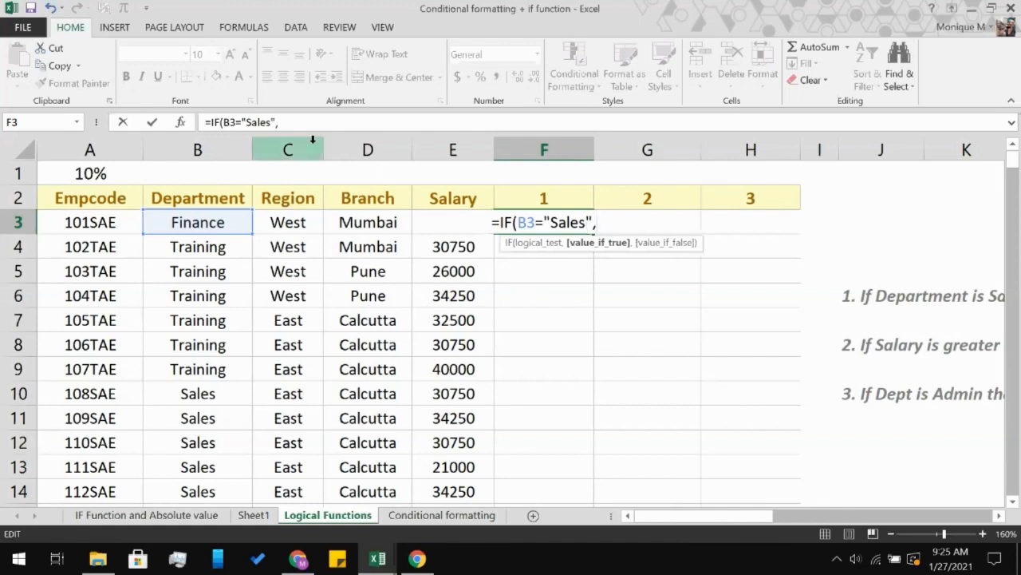
{"action": "type", "text": "E3"}
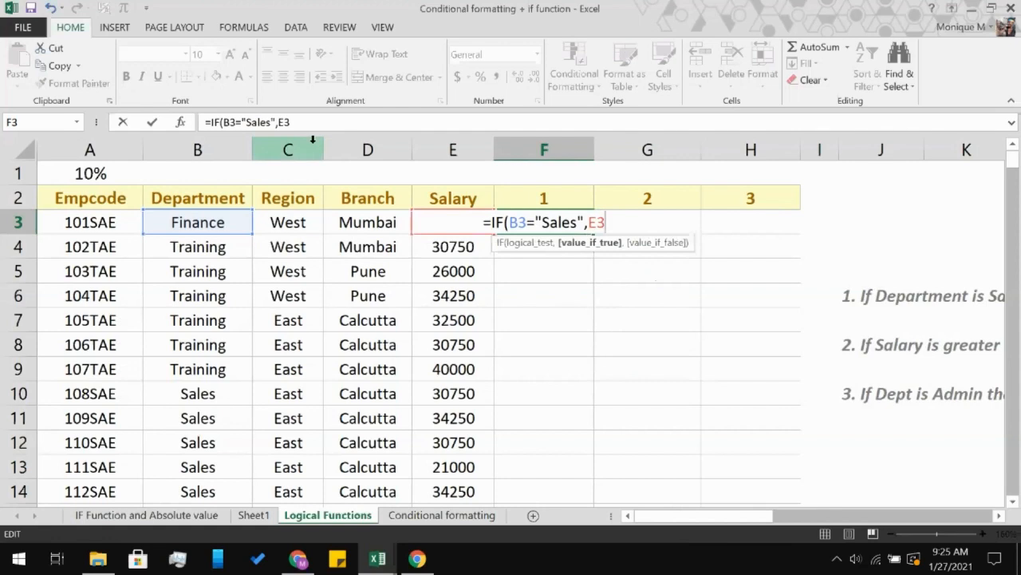
{"action": "type", "text": "*.10"}
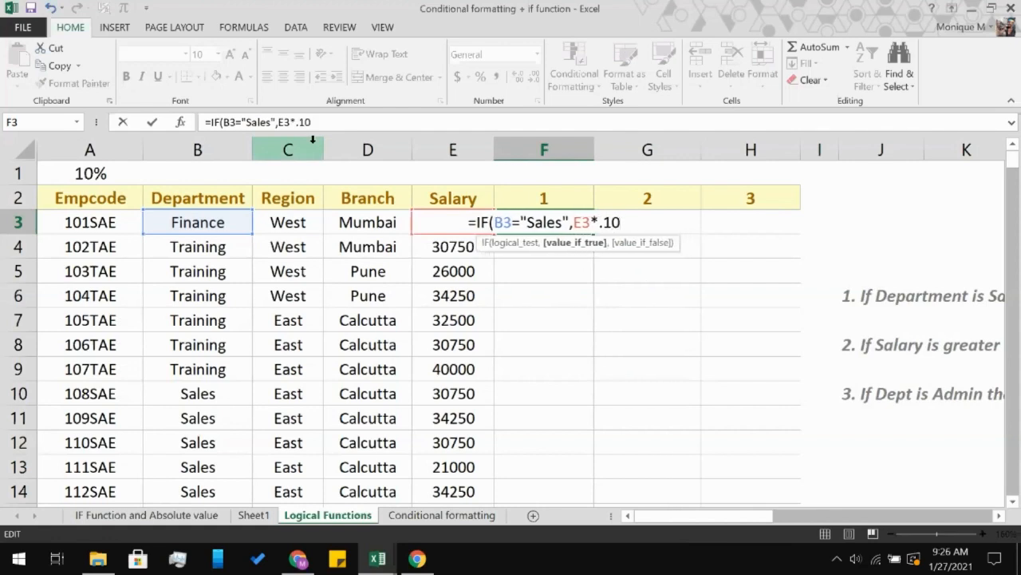
{"action": "type", "text": ","}
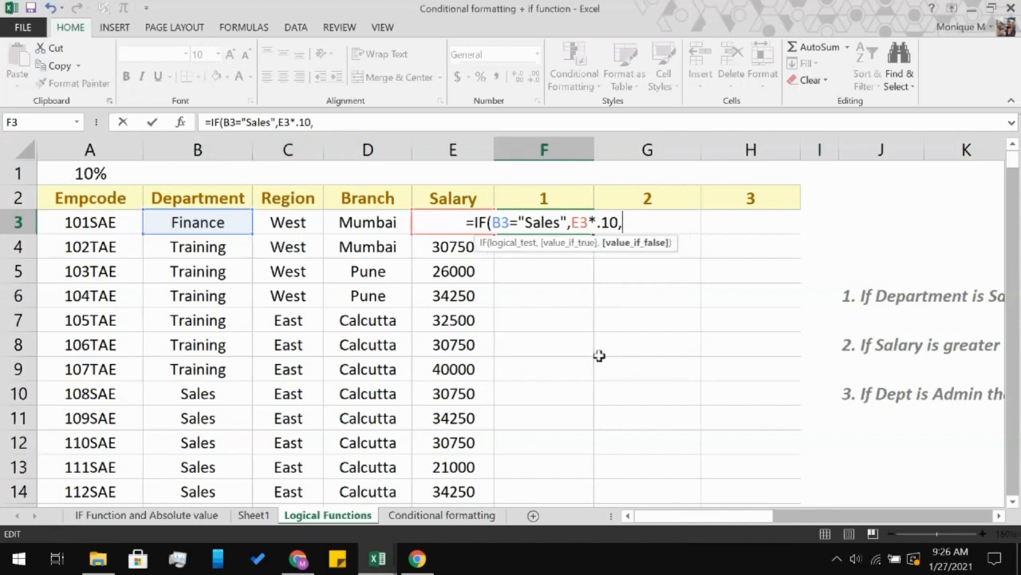
{"action": "scroll", "coordinate": [598, 353], "scroll_direction": "right", "scroll_amount": 5}
{"action": "scroll", "coordinate": [598, 355], "scroll_direction": "left", "scroll_amount": 5}
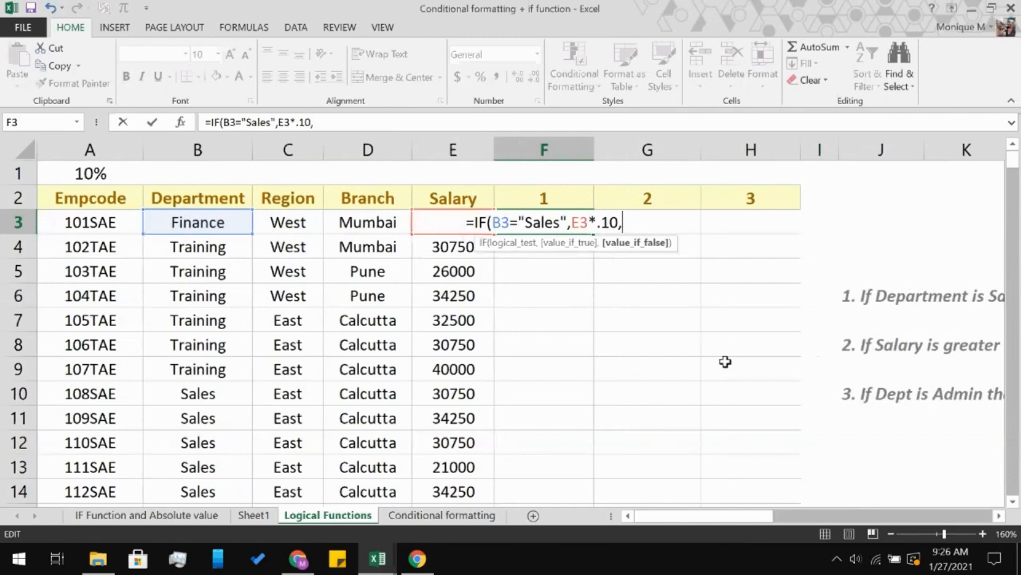
{"action": "type", "text": "0"}
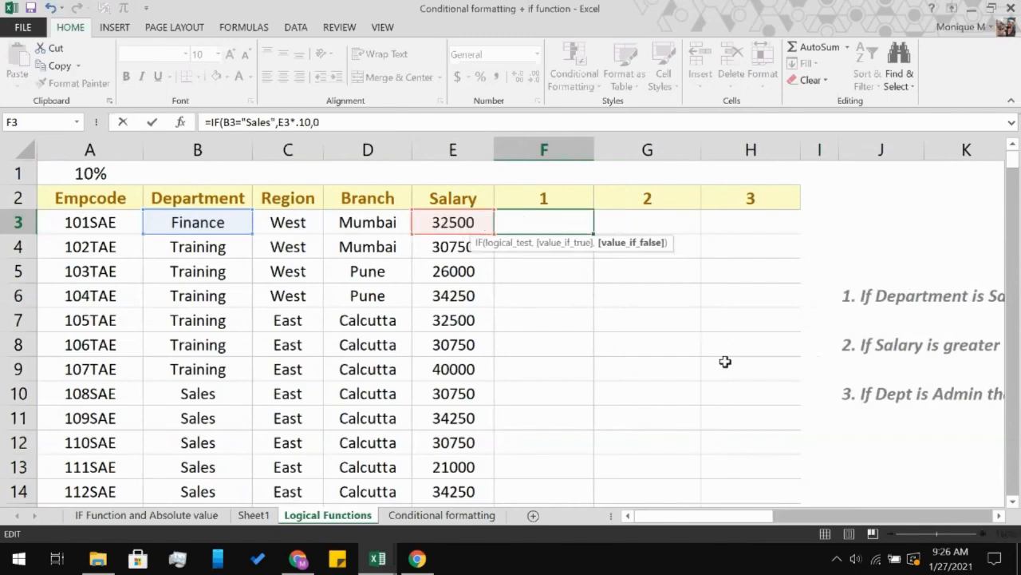
{"action": "scroll", "coordinate": [724, 361], "scroll_direction": "right", "scroll_amount": 4}
{"action": "scroll", "coordinate": [724, 361], "scroll_direction": "left", "scroll_amount": 4}
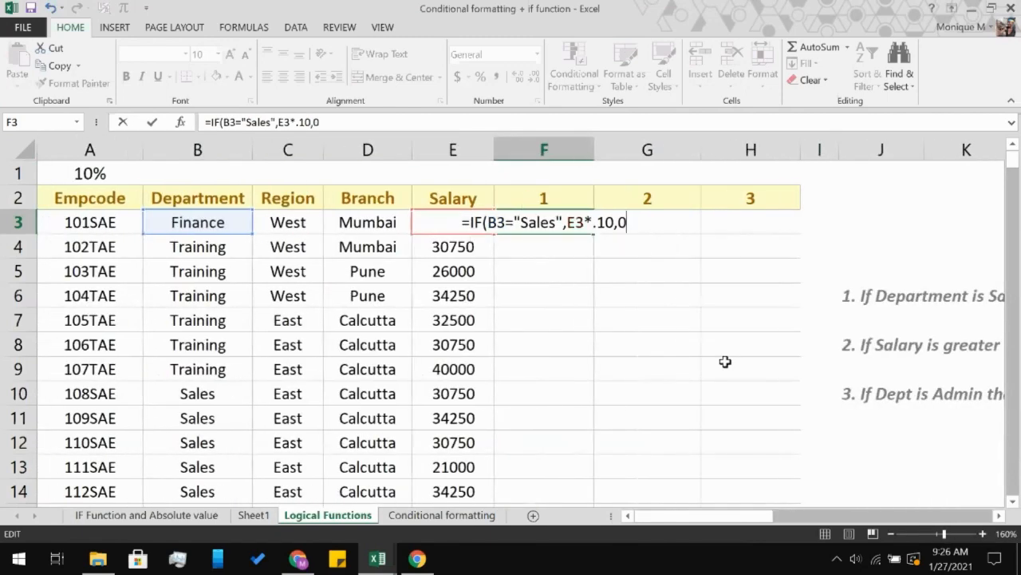
{"action": "key", "text": "Return"}
- Fill the F3 formula down through F261 and review the results along the column
{"action": "left_click", "coordinate": [532, 222]}
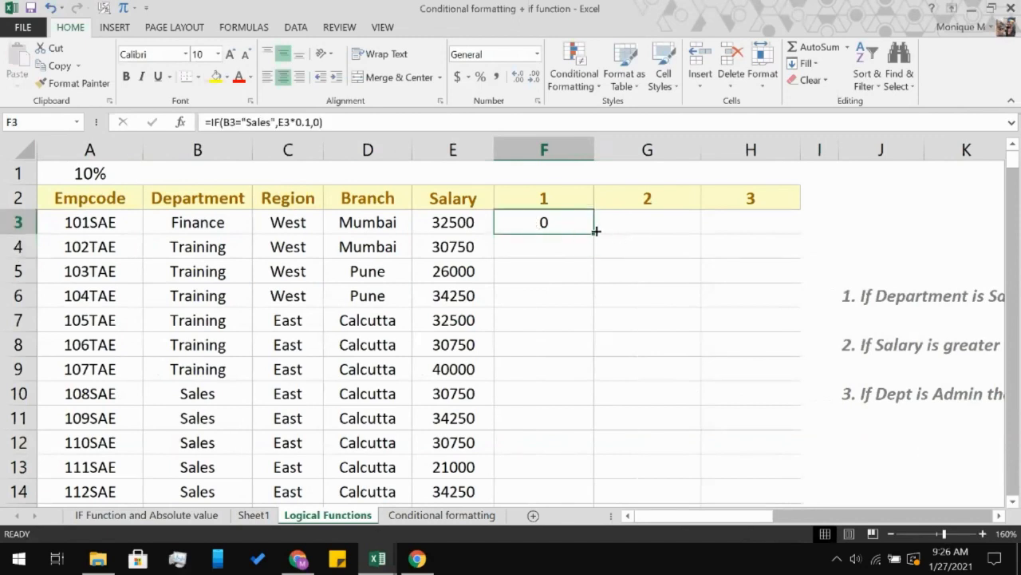
{"action": "scroll", "coordinate": [518, 417], "scroll_direction": "down", "scroll_amount": 9}
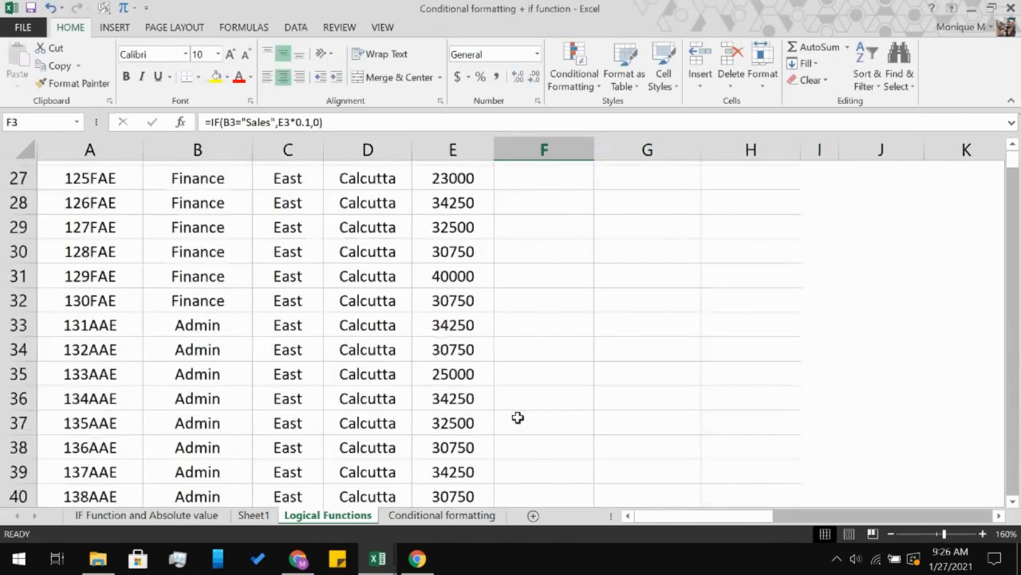
{"action": "scroll", "coordinate": [518, 417], "scroll_direction": "down", "scroll_amount": 20}
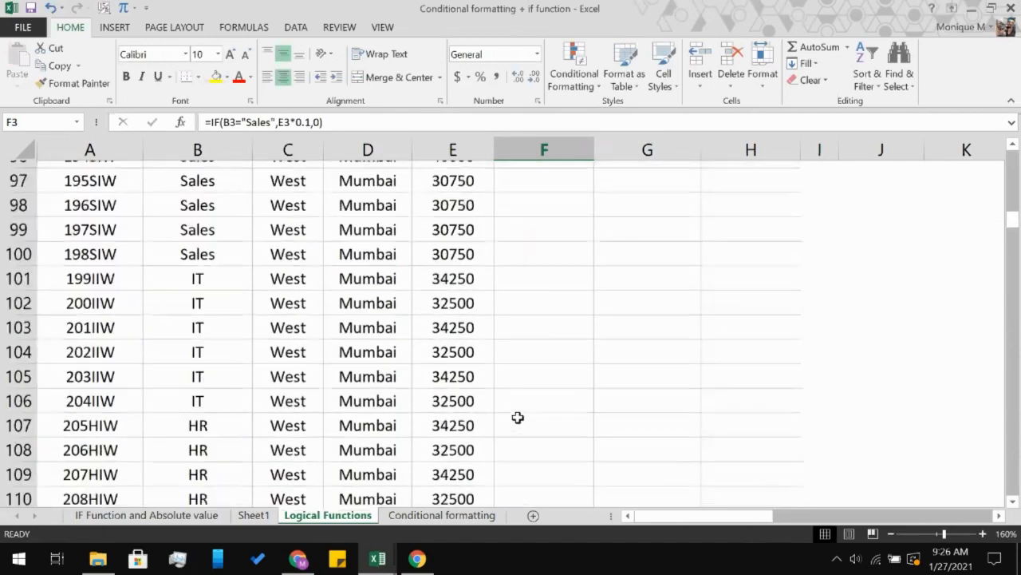
{"action": "scroll", "coordinate": [518, 417], "scroll_direction": "down", "scroll_amount": 20}
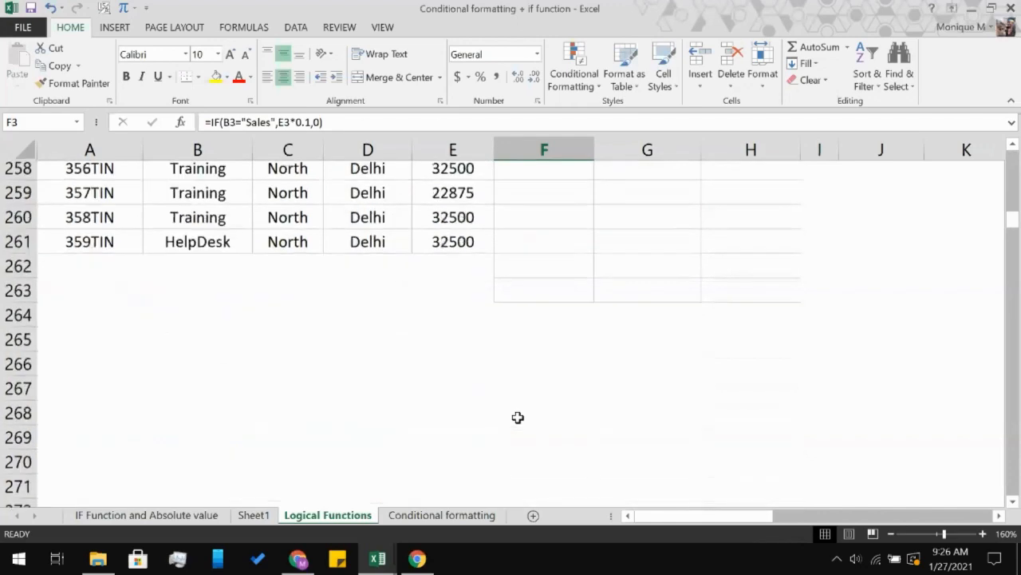
{"action": "scroll", "coordinate": [518, 418], "scroll_direction": "down", "scroll_amount": 6}
{"action": "scroll", "coordinate": [518, 419], "scroll_direction": "up", "scroll_amount": 9}
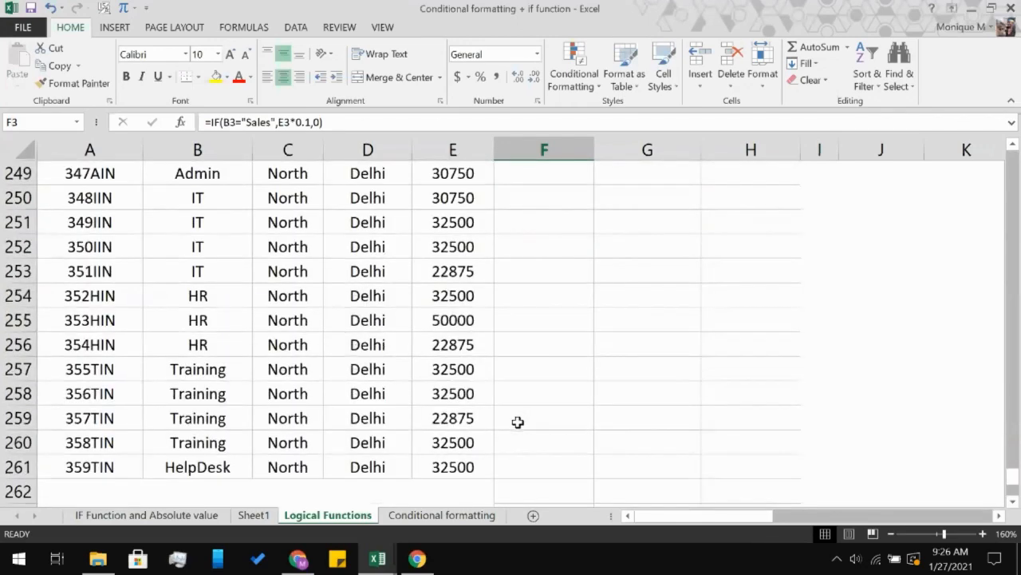
{"action": "scroll", "coordinate": [518, 421], "scroll_direction": "down", "scroll_amount": 1}
{"action": "left_click", "coordinate": [521, 391], "text": "shift"}
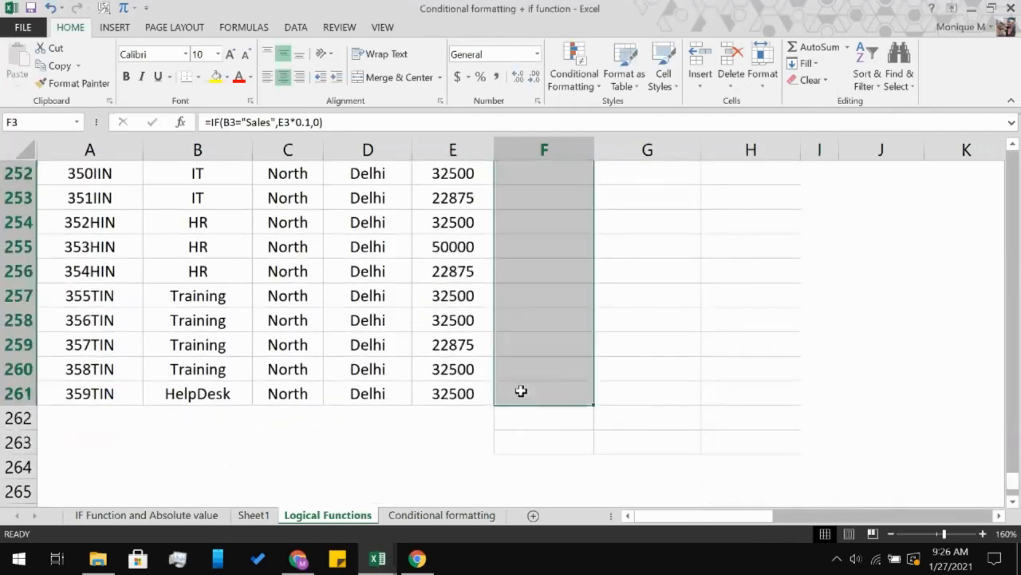
{"action": "key", "text": "ctrl+d"}
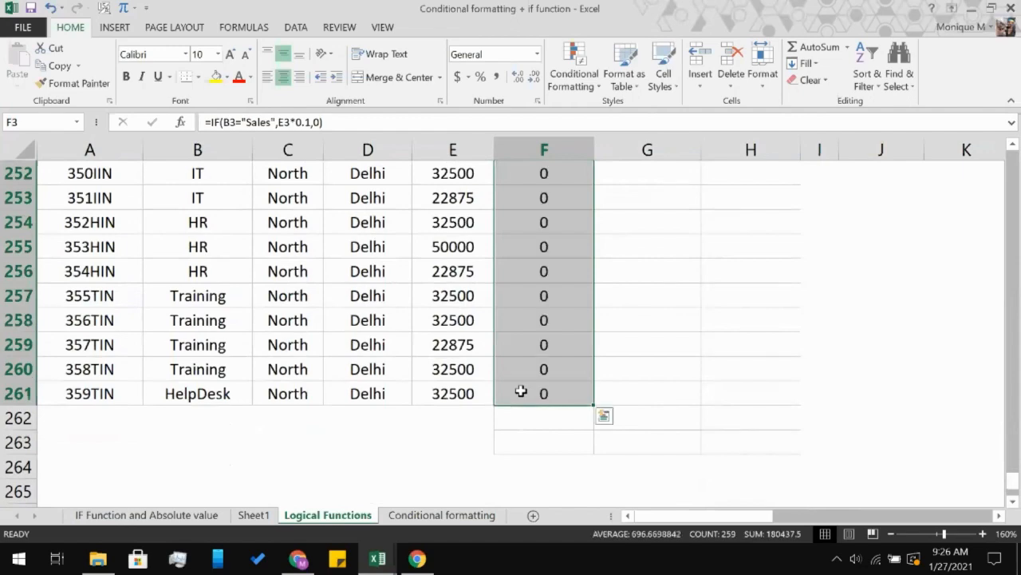
{"action": "scroll", "coordinate": [521, 391], "scroll_direction": "up", "scroll_amount": 7}
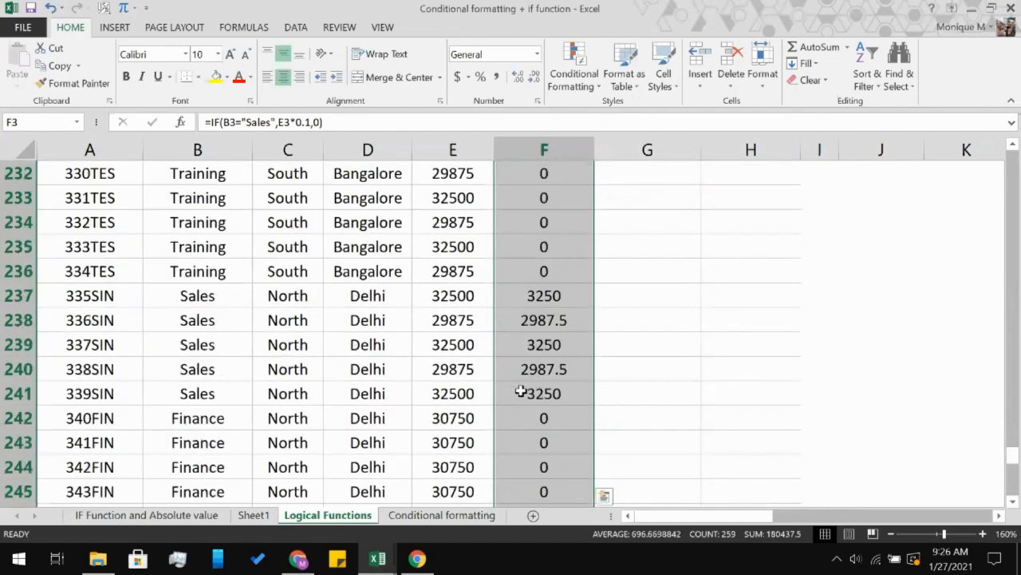
{"action": "scroll", "coordinate": [521, 391], "scroll_direction": "up", "scroll_amount": 16}
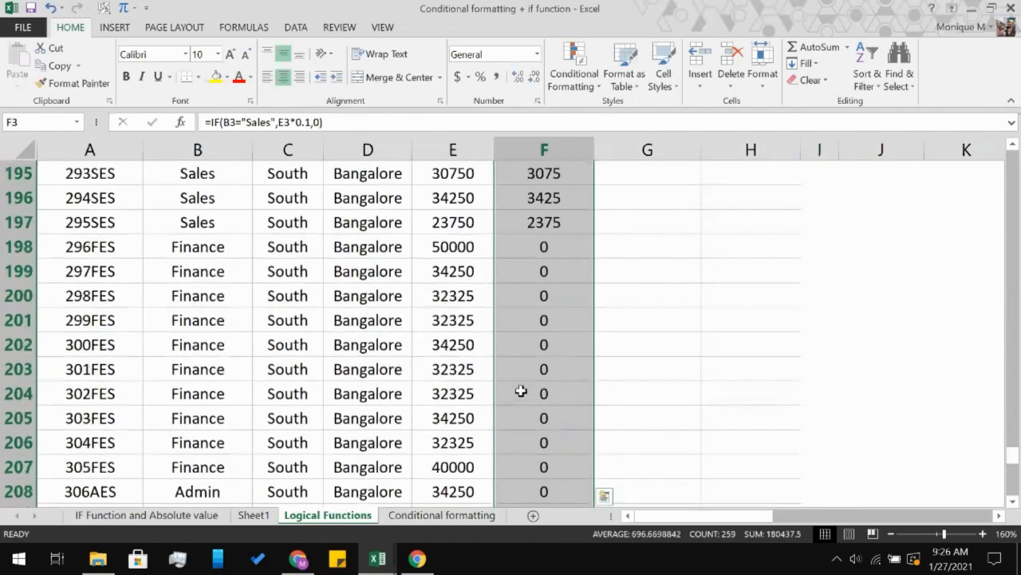
{"action": "scroll", "coordinate": [521, 391], "scroll_direction": "up", "scroll_amount": 20}
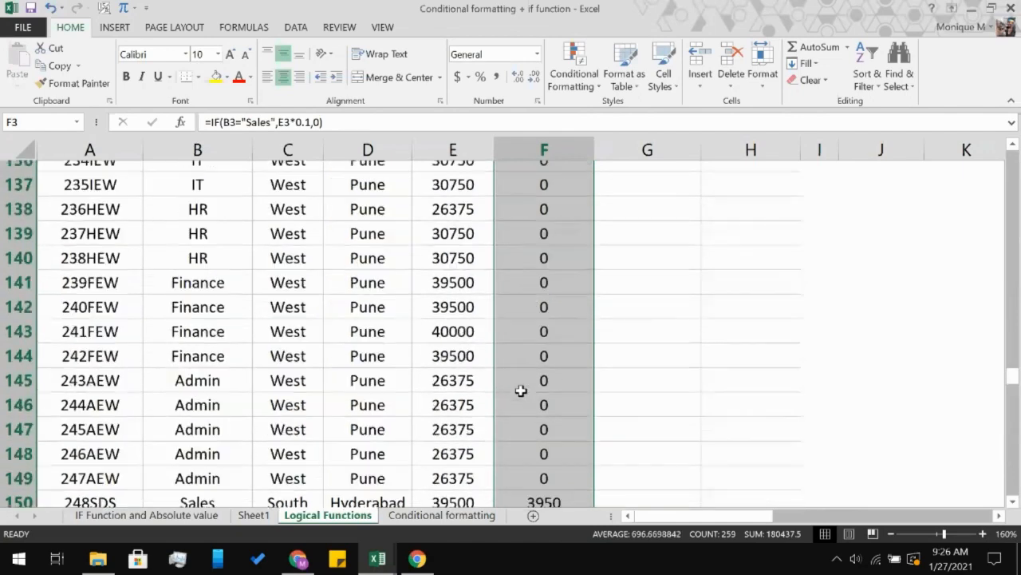
{"action": "scroll", "coordinate": [521, 391], "scroll_direction": "up", "scroll_amount": 20}
- Start an IF formula in G3 with the logical test E3>30000, following the second exercise condition
{"action": "key", "text": "Right"}
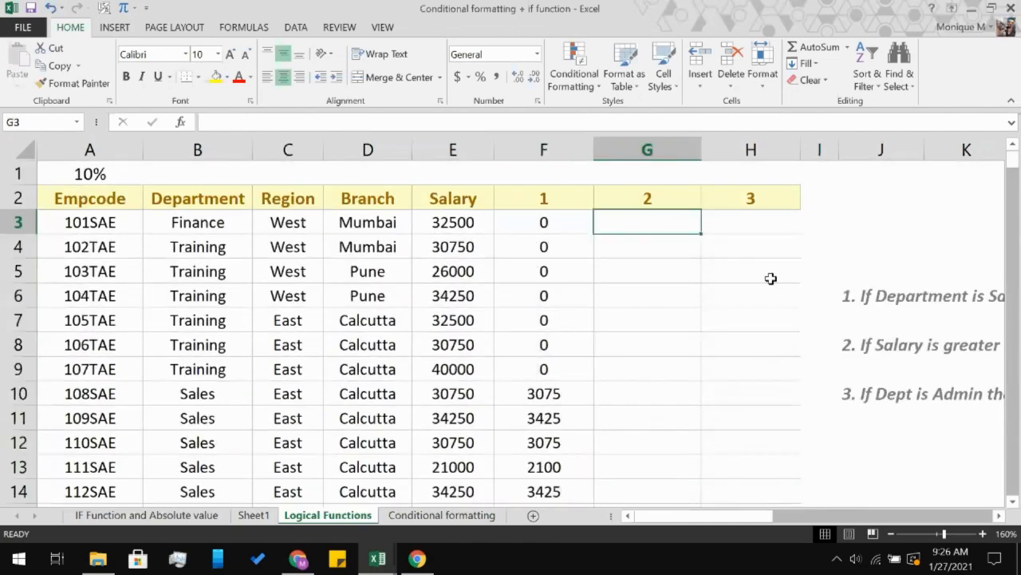
{"action": "scroll", "coordinate": [786, 297], "scroll_direction": "right", "scroll_amount": 2}
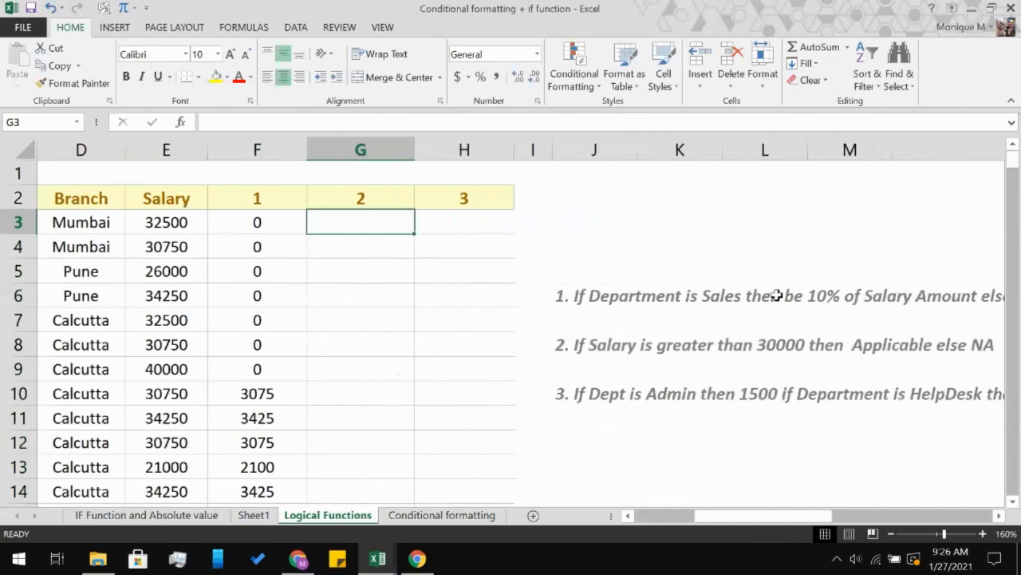
{"action": "scroll", "coordinate": [778, 295], "scroll_direction": "right", "scroll_amount": 1}
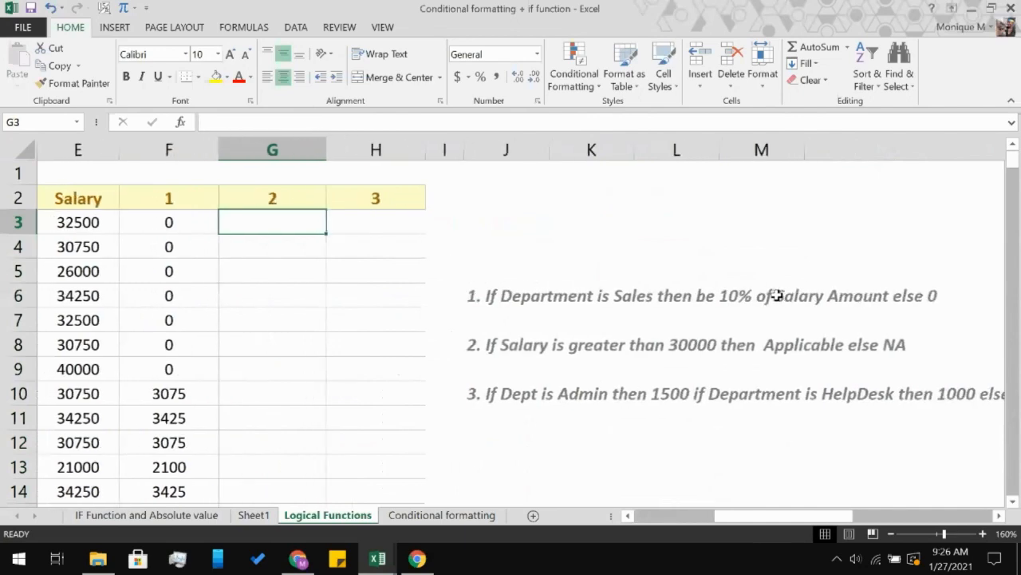
{"action": "scroll", "coordinate": [777, 296], "scroll_direction": "left", "scroll_amount": 2}
{"action": "type", "text": "="}
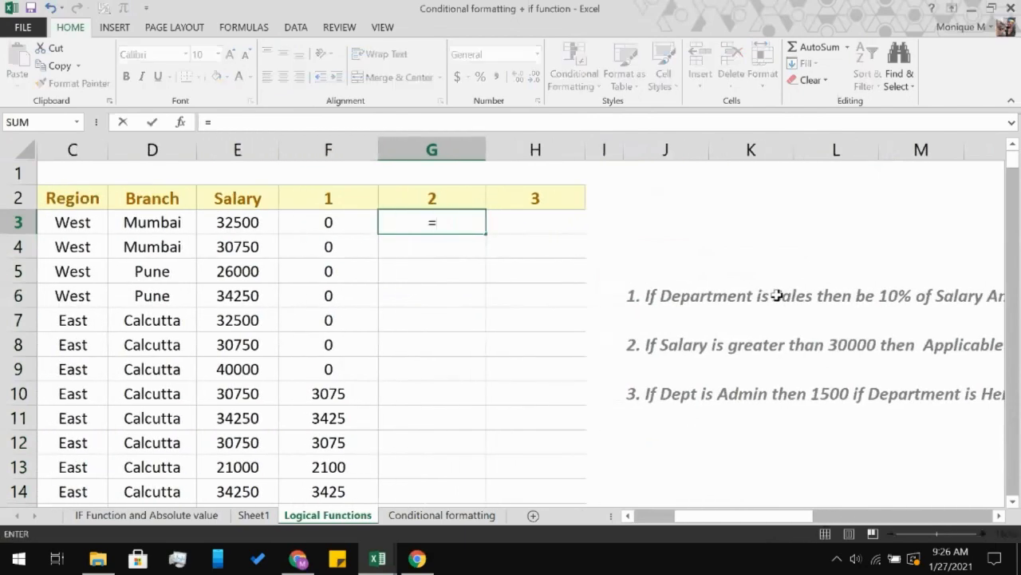
{"action": "type", "text": "if"}
{"action": "key", "text": "Tab"}
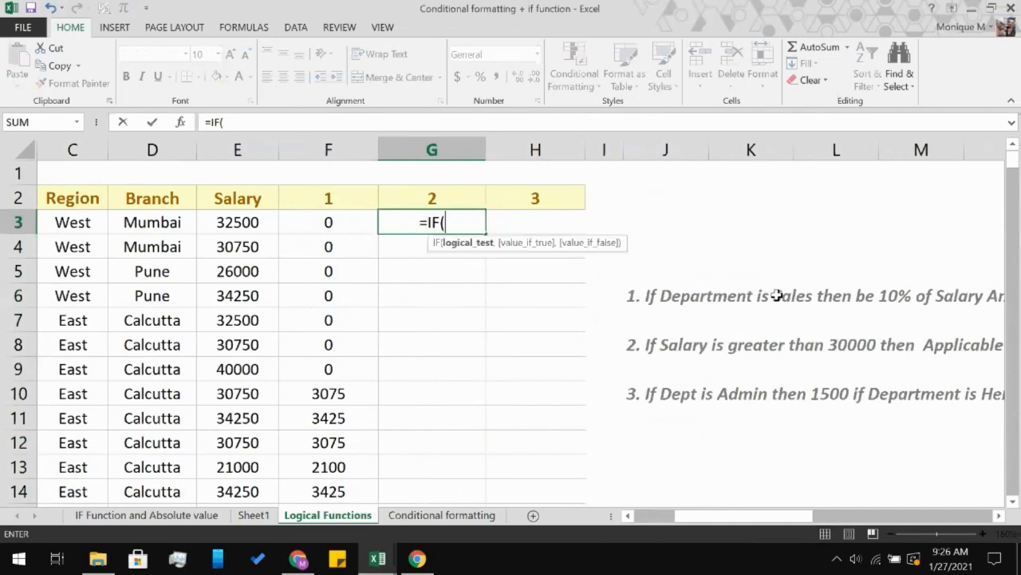
{"action": "scroll", "coordinate": [435, 359], "scroll_direction": "left", "scroll_amount": 2}
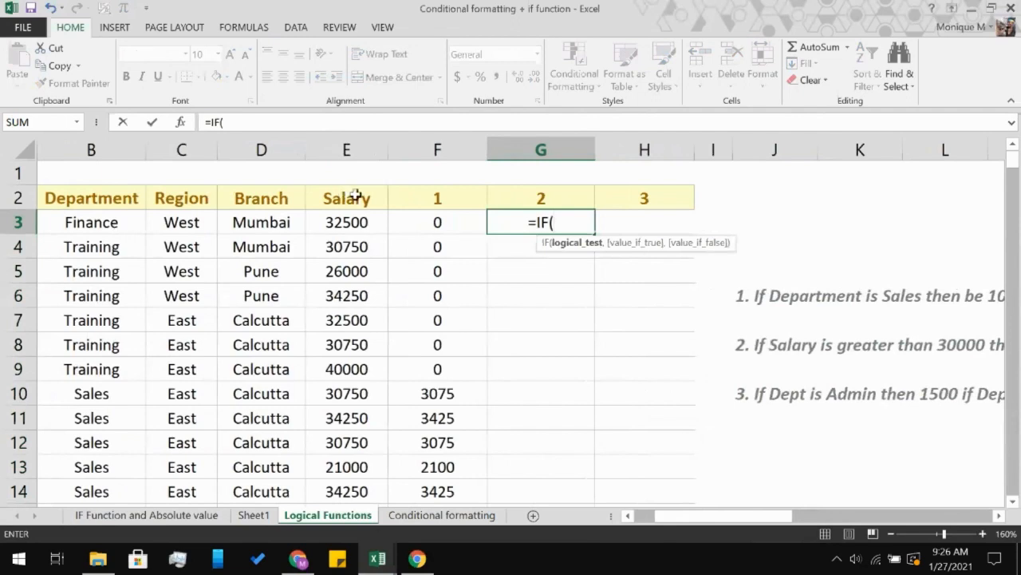
{"action": "left_click", "coordinate": [353, 230]}
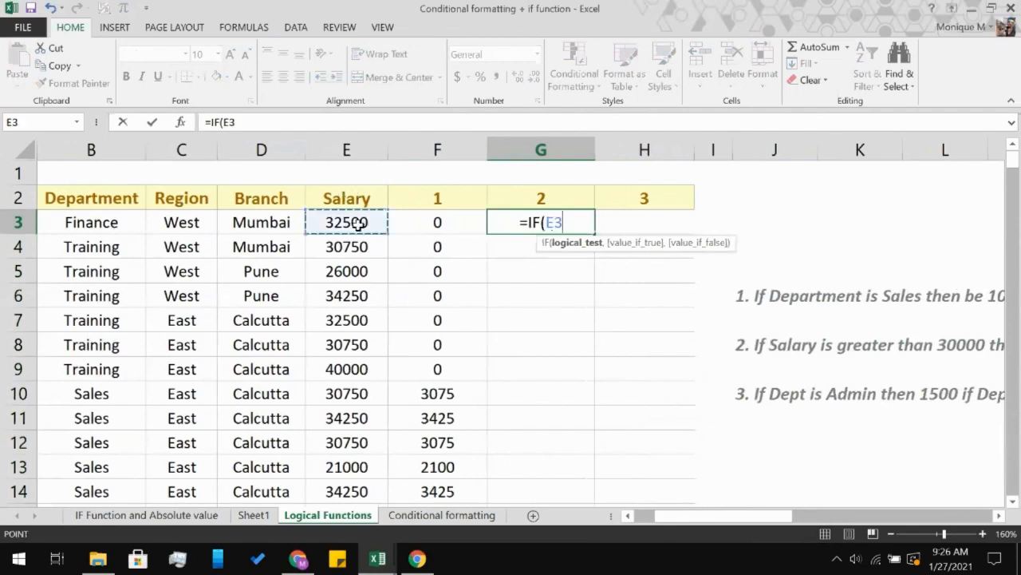
{"action": "type", "text": ">"}
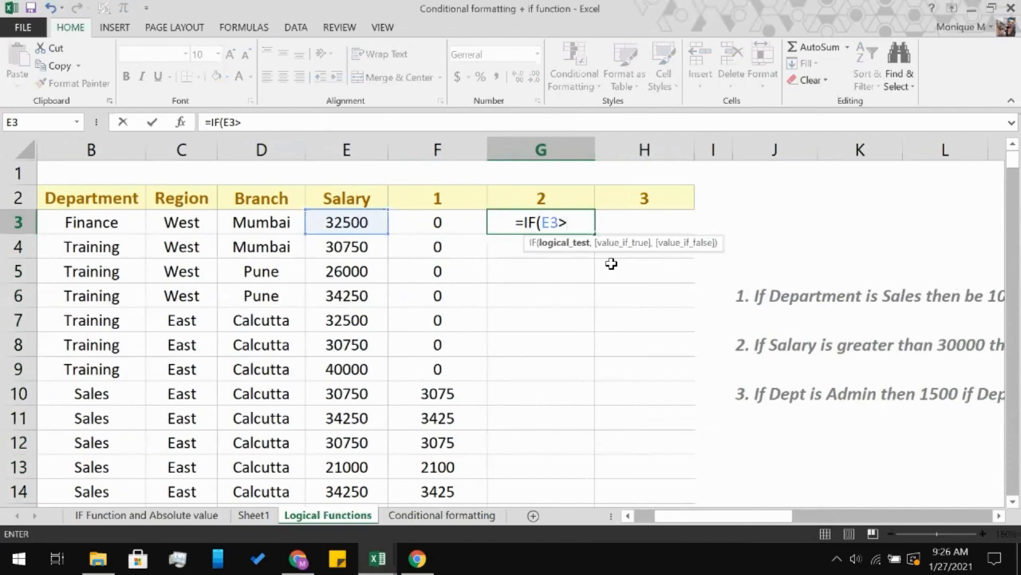
{"action": "type", "text": "2"}
{"action": "key", "text": "BackSpace"}
{"action": "type", "text": "30000"}
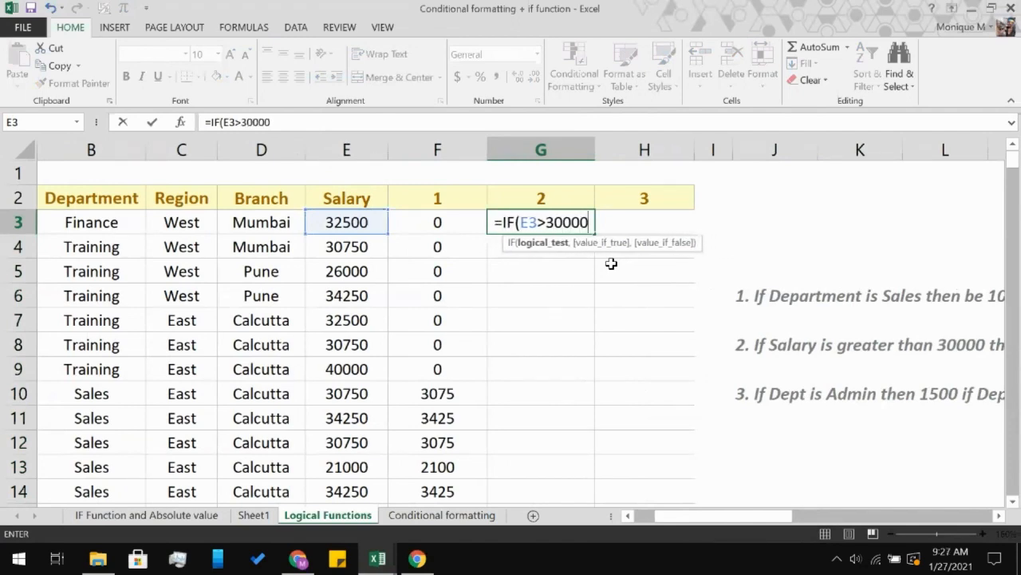
{"action": "type", "text": ","}
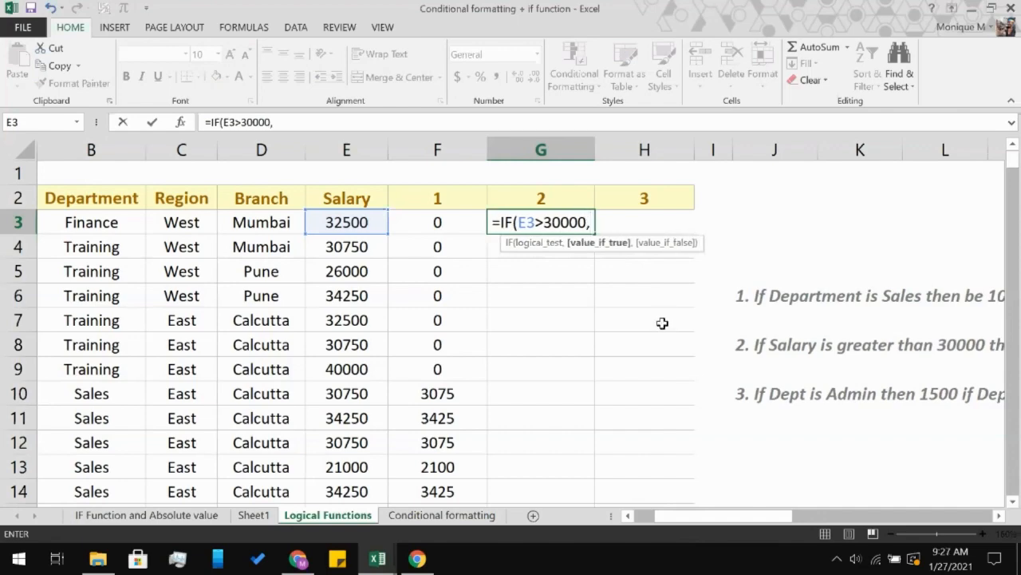
- Enter "Applicable as the value if true in the G3 formula, leaving its closing quote off
{"action": "scroll", "coordinate": [696, 375], "scroll_direction": "right", "scroll_amount": 2}
{"action": "scroll", "coordinate": [696, 376], "scroll_direction": "left", "scroll_amount": 1}
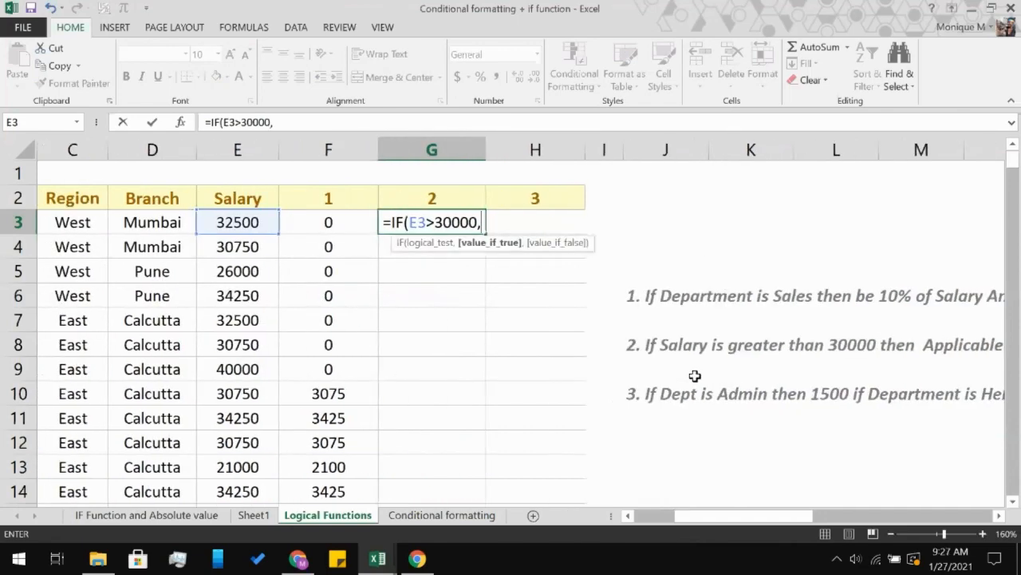
{"action": "type", "text": "\""}
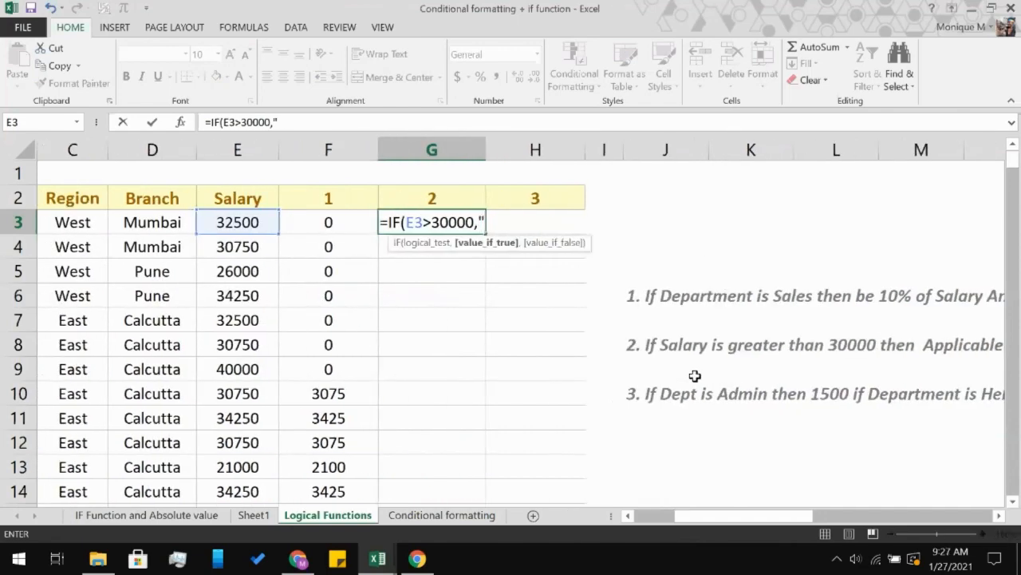
{"action": "type", "text": "Applica"}
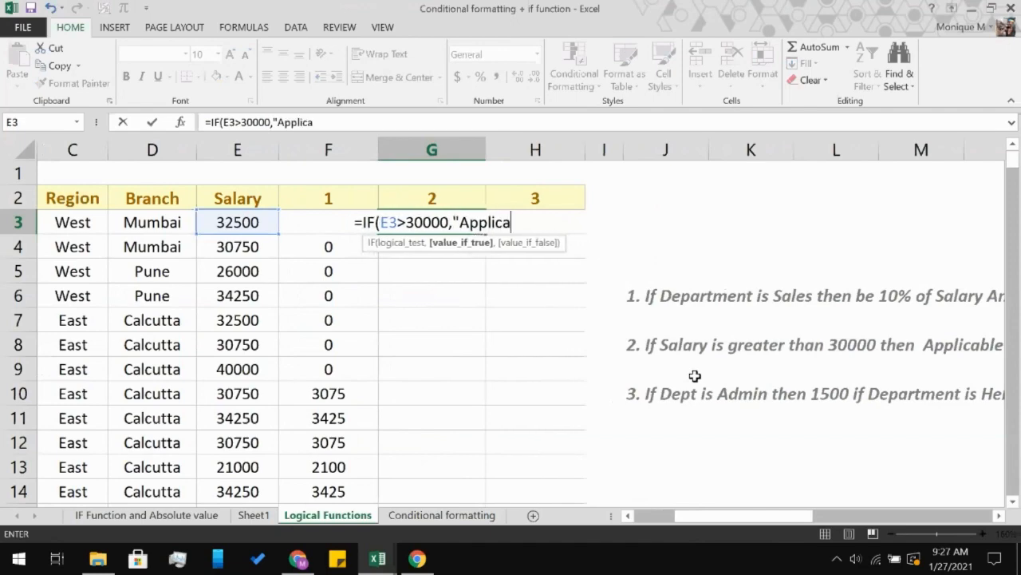
{"action": "type", "text": "ble"}
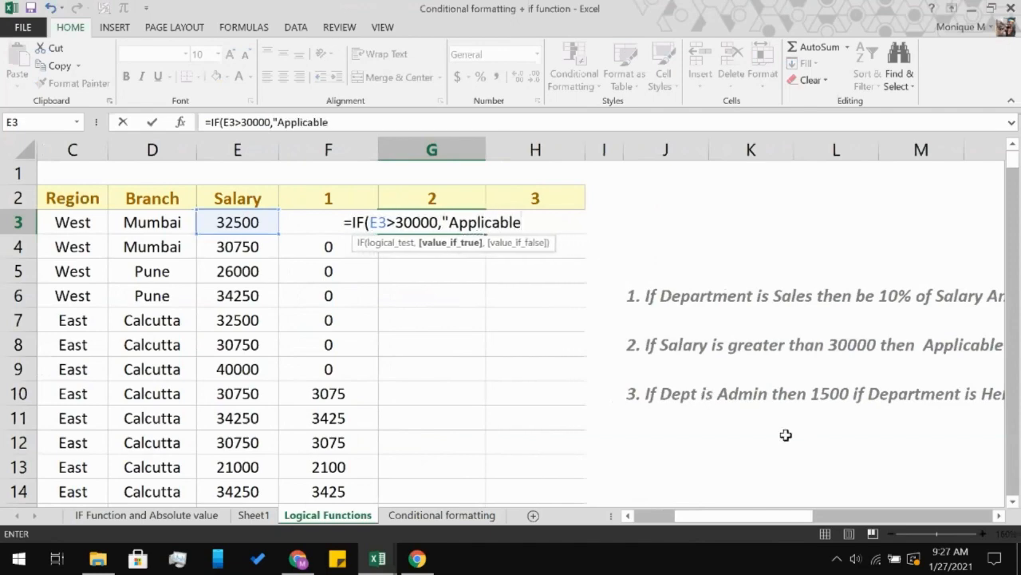
- Check the else part of the second condition and add "N/A" as the last argument of the G3 formula
{"action": "scroll", "coordinate": [787, 435], "scroll_direction": "right", "scroll_amount": 3}
{"action": "scroll", "coordinate": [786, 435], "scroll_direction": "left", "scroll_amount": 3}
{"action": "type", "text": ",N"}
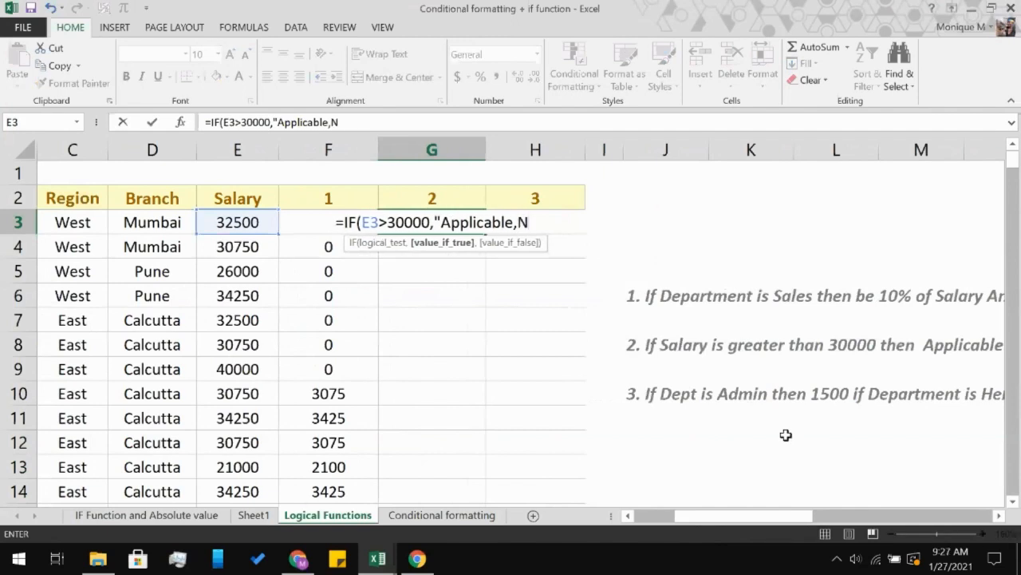
{"action": "key", "text": "BackSpace"}
{"action": "type", "text": "\""}
{"action": "type", "text": "N/A"}
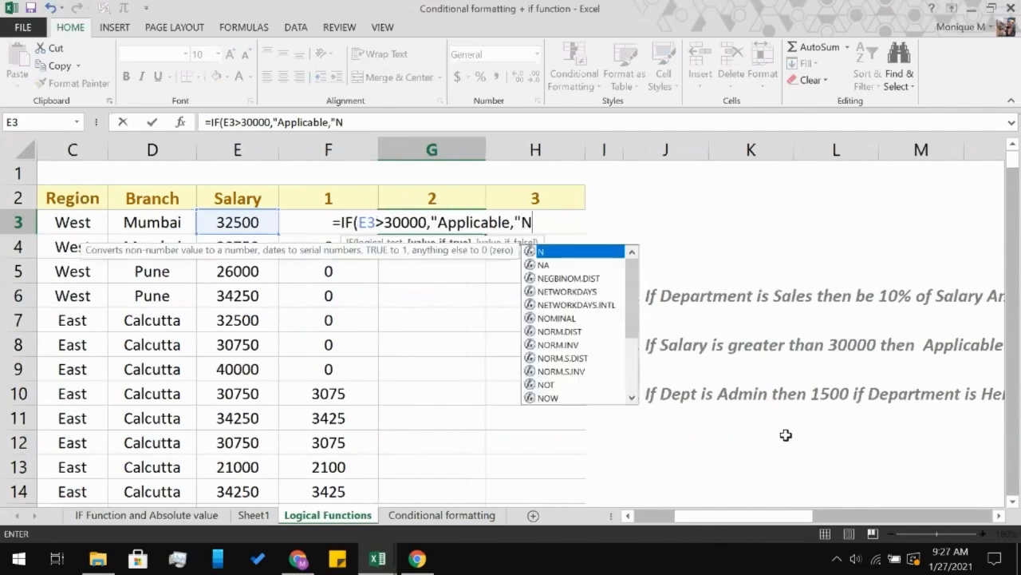
{"action": "type", "text": "\""}
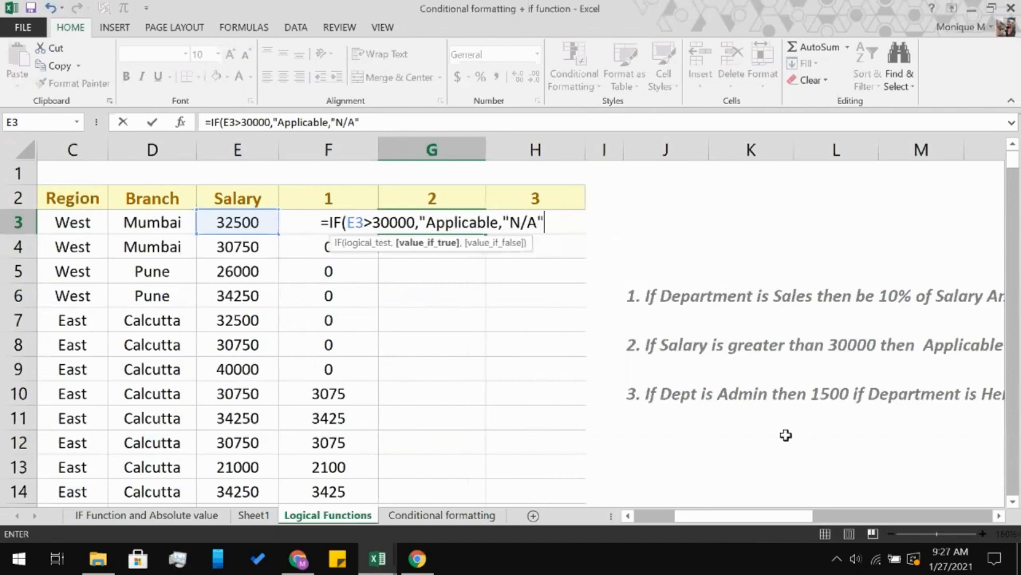
- Recheck the second condition and change the last argument of the G3 formula to "NA"
{"action": "scroll", "coordinate": [779, 380], "scroll_direction": "right", "scroll_amount": 1}
{"action": "scroll", "coordinate": [779, 381], "scroll_direction": "right", "scroll_amount": 1}
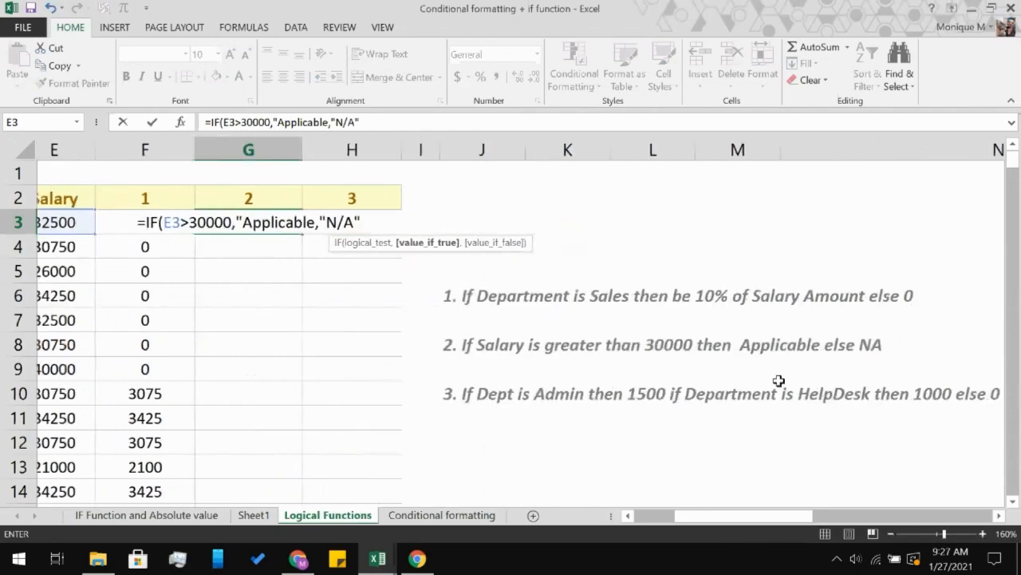
{"action": "scroll", "coordinate": [778, 380], "scroll_direction": "left", "scroll_amount": 2}
{"action": "key", "text": "BackSpace"}
{"action": "key", "text": "BackSpace"}
{"action": "key", "text": "BackSpace"}
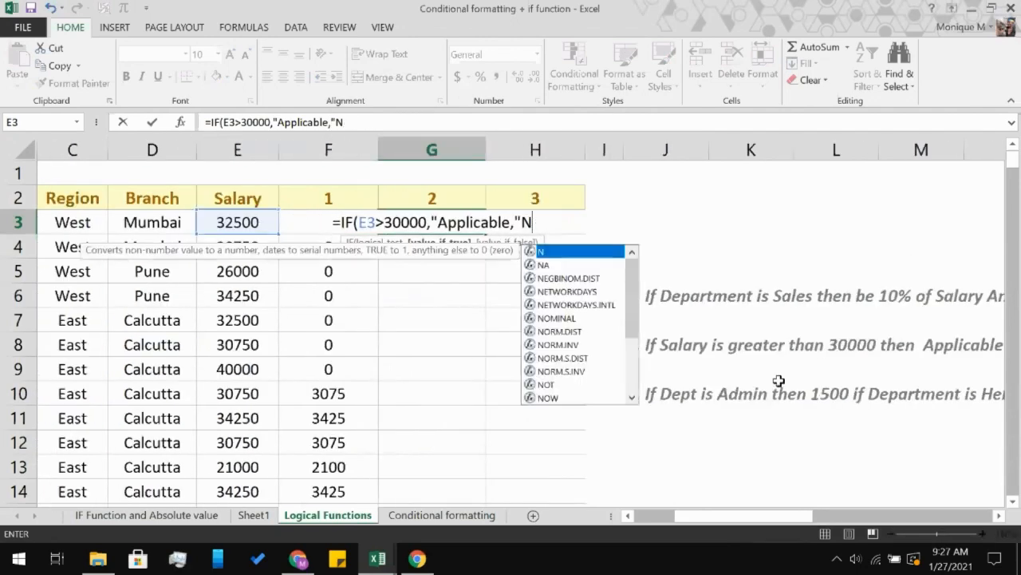
{"action": "type", "text": "A\""}
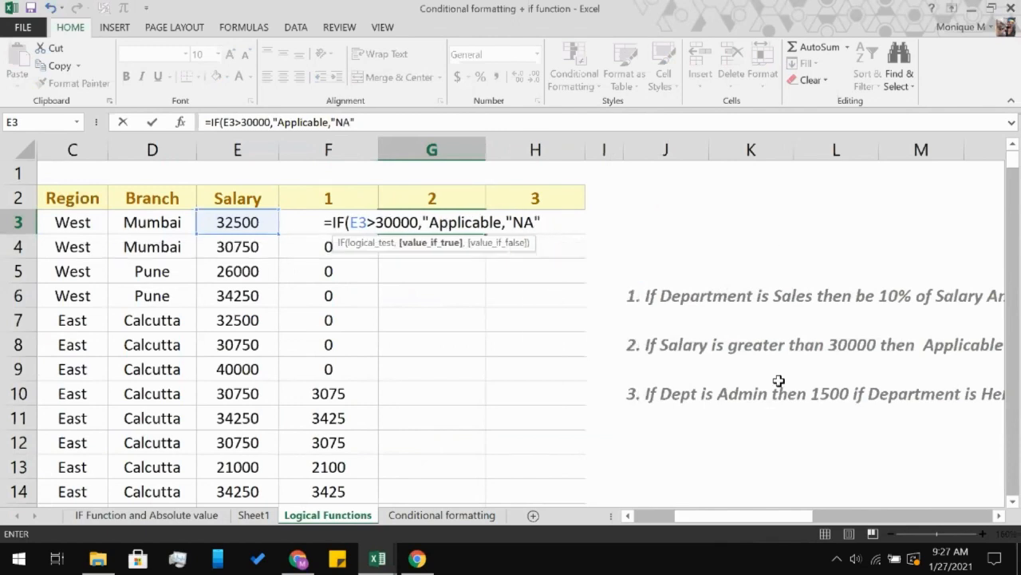
- Decline the proposed formula correction, add the missing closing quote after Applicable, and commit the G3 formula
{"action": "key", "text": "Return"}
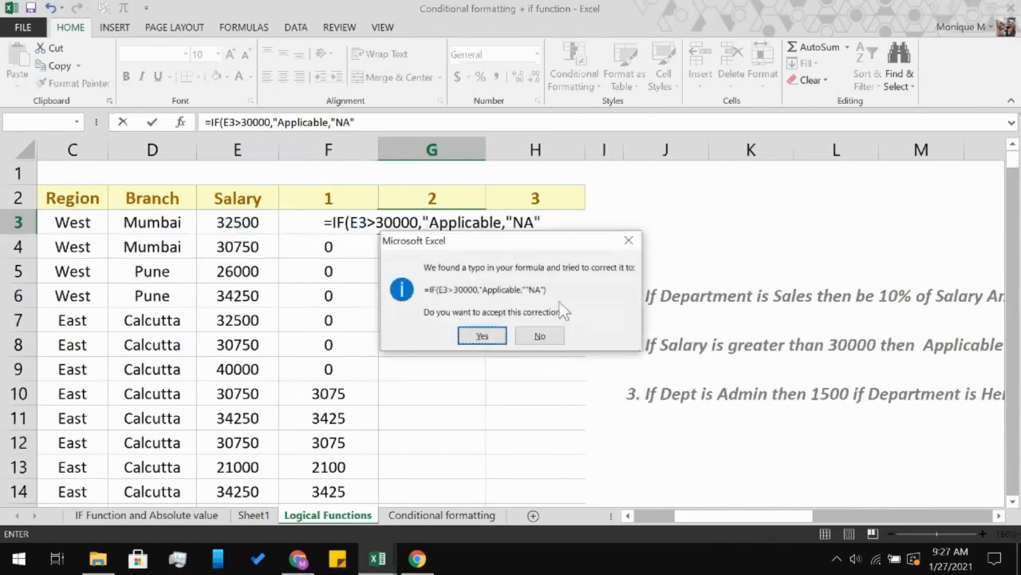
{"action": "left_click", "coordinate": [533, 336]}
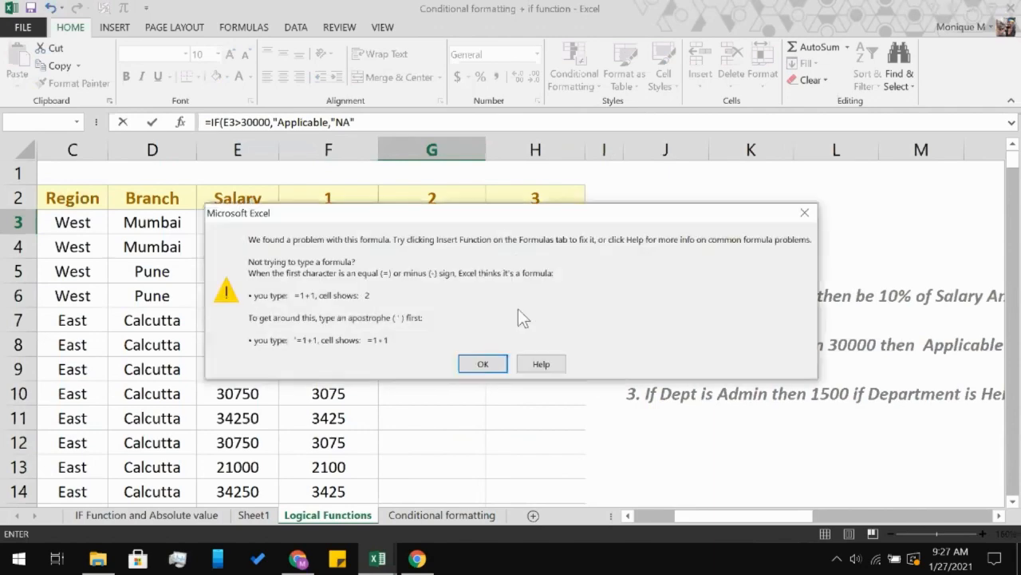
{"action": "left_click", "coordinate": [805, 213]}
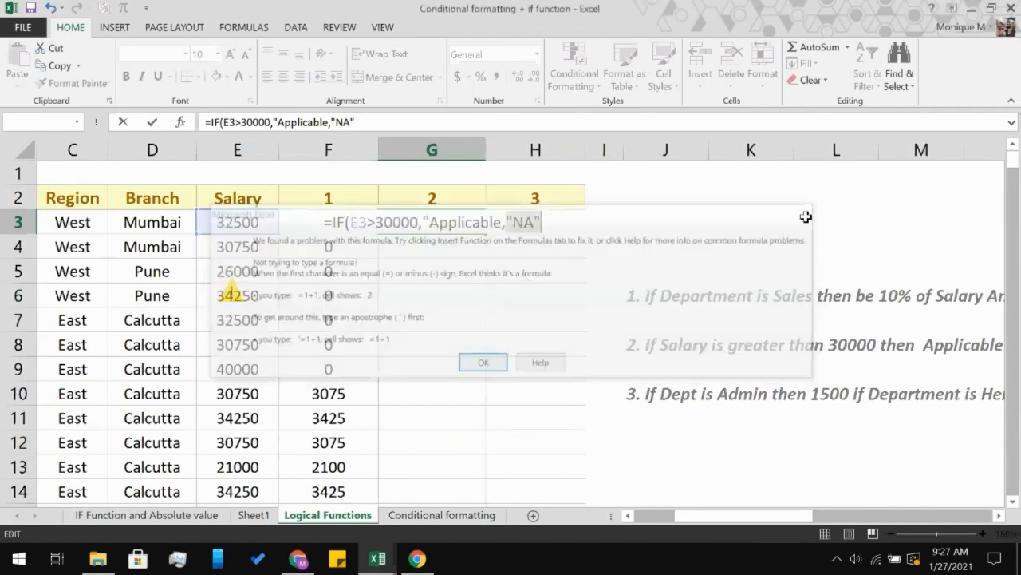
{"action": "type", "text": "\""}
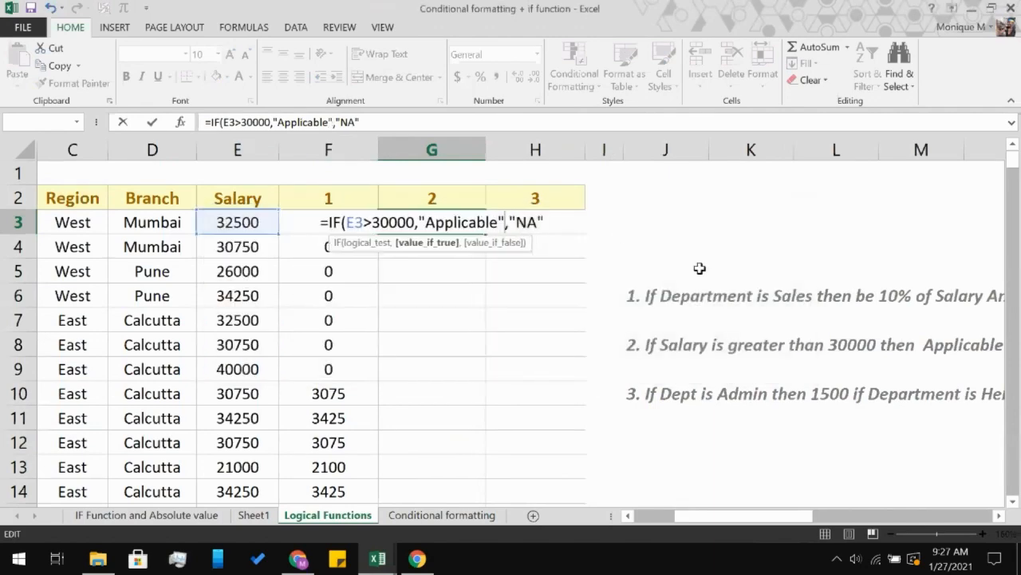
{"action": "left_click", "coordinate": [558, 222]}
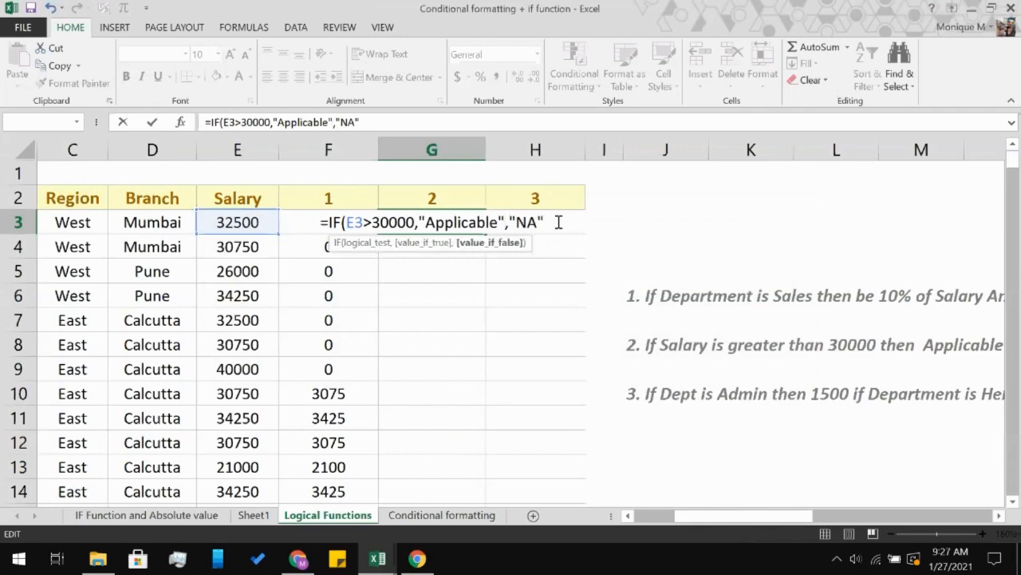
{"action": "key", "text": "Return"}
- Fill the G3 formula down through G261 and return to the top of the table to review the results
{"action": "left_click", "coordinate": [453, 219]}
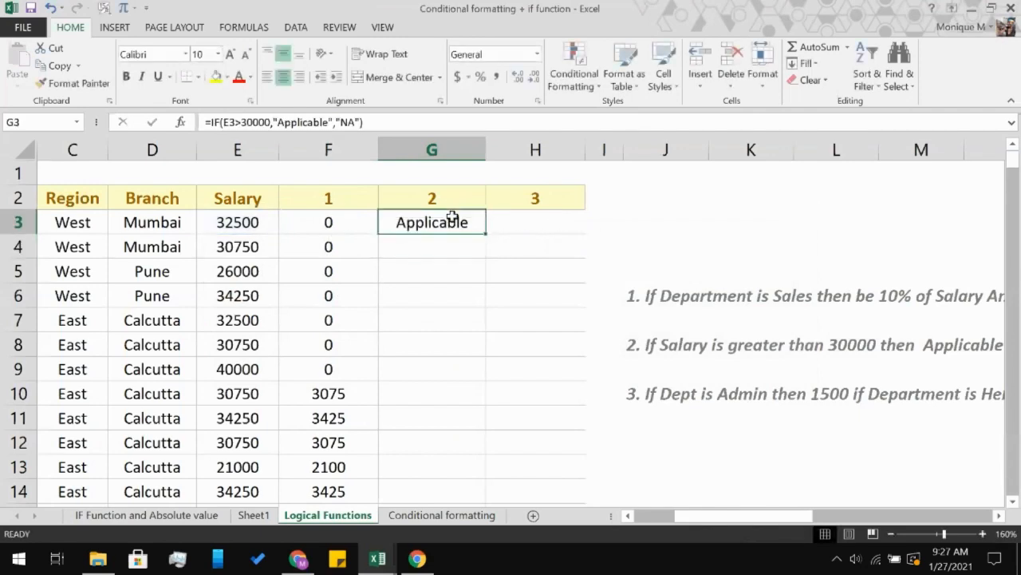
{"action": "scroll", "coordinate": [471, 374], "scroll_direction": "down", "scroll_amount": 14}
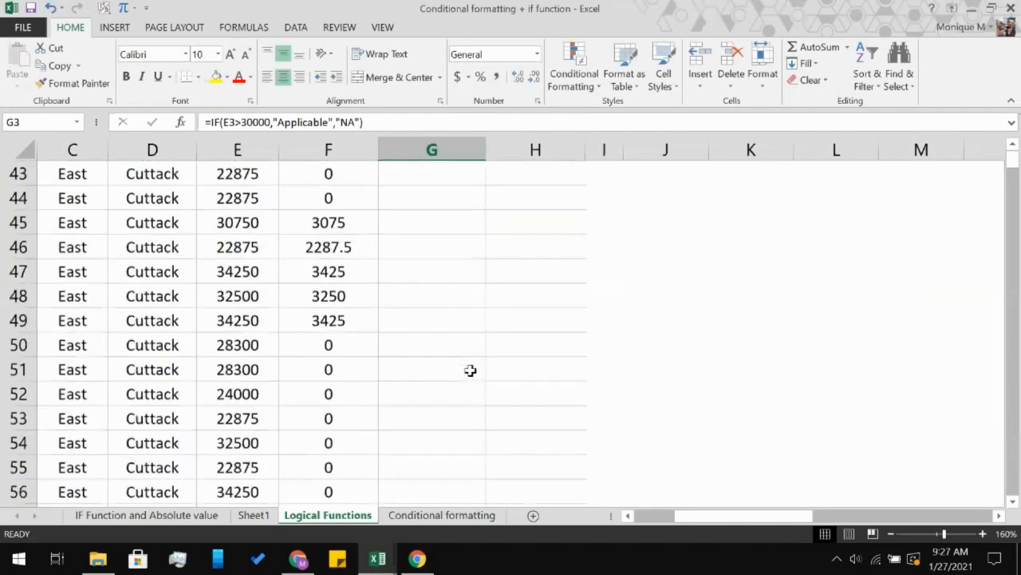
{"action": "scroll", "coordinate": [470, 370], "scroll_direction": "down", "scroll_amount": 20}
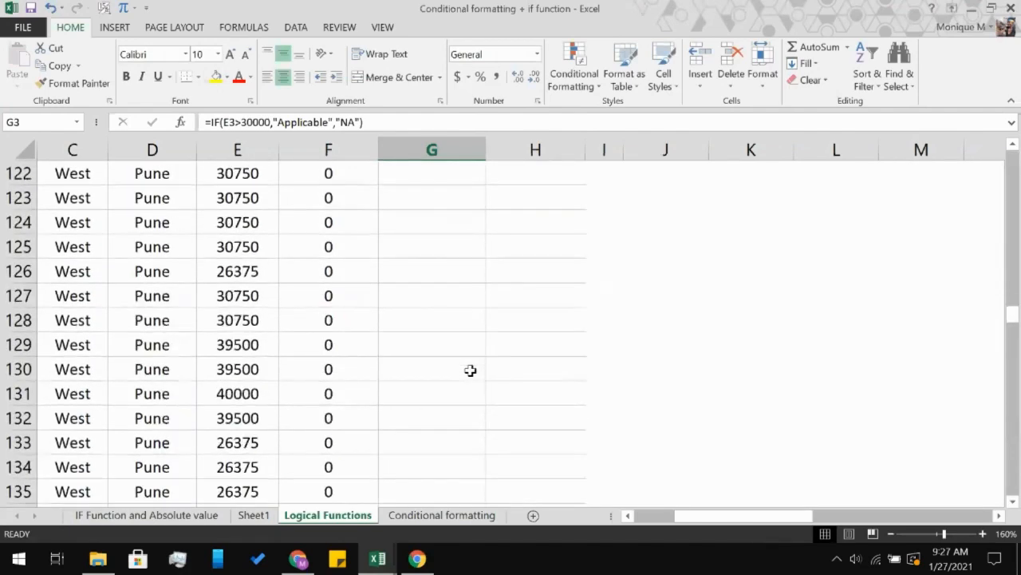
{"action": "scroll", "coordinate": [471, 370], "scroll_direction": "down", "scroll_amount": 12}
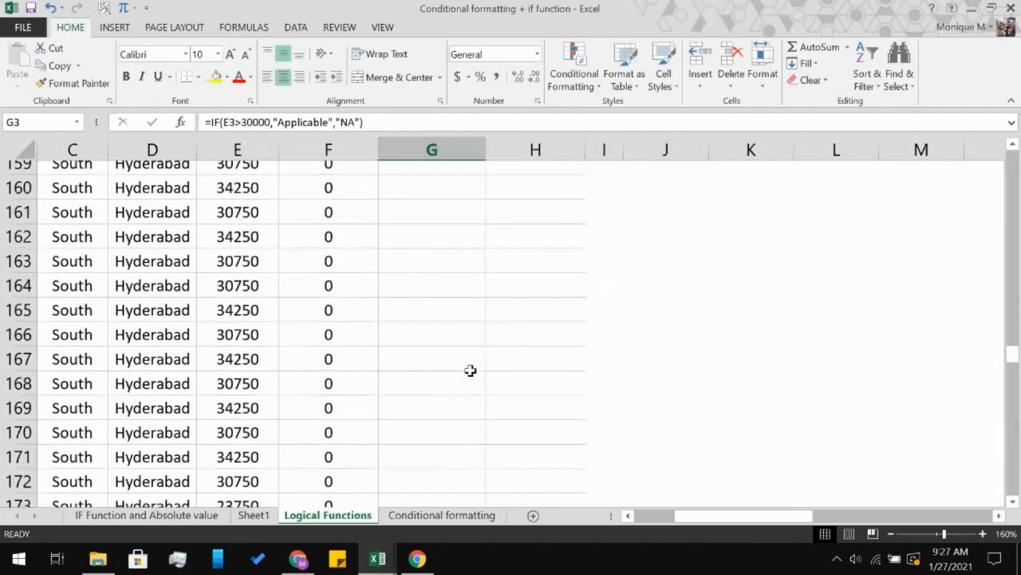
{"action": "scroll", "coordinate": [471, 371], "scroll_direction": "down", "scroll_amount": 9}
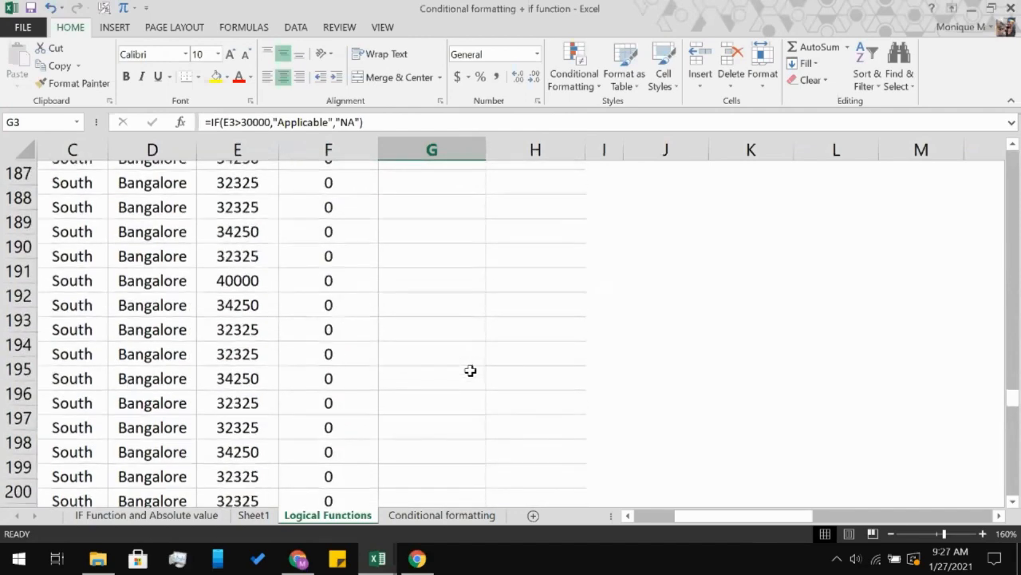
{"action": "scroll", "coordinate": [471, 370], "scroll_direction": "down", "scroll_amount": 11}
{"action": "scroll", "coordinate": [471, 370], "scroll_direction": "down", "scroll_amount": 12}
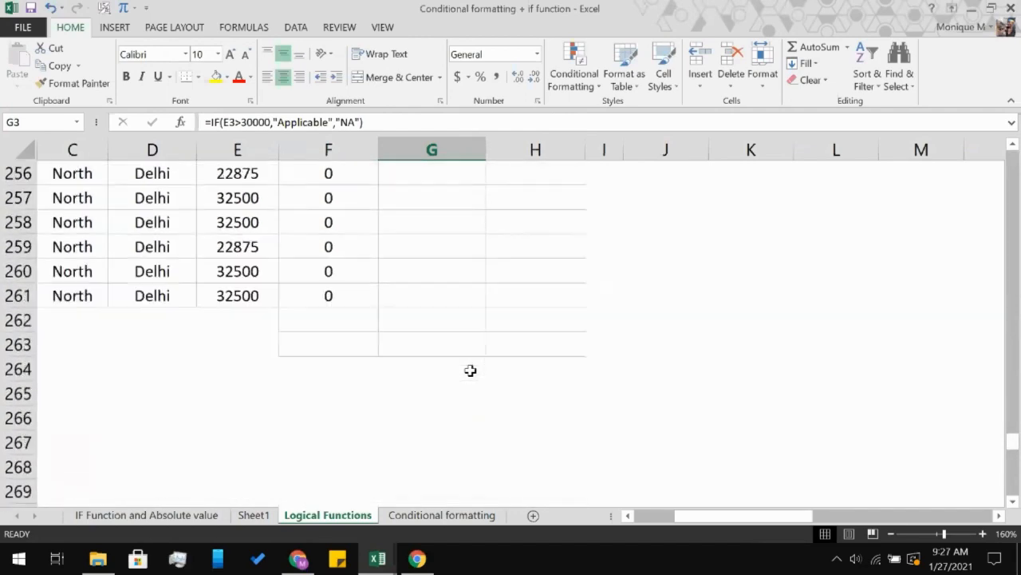
{"action": "left_click", "coordinate": [456, 292], "text": "shift"}
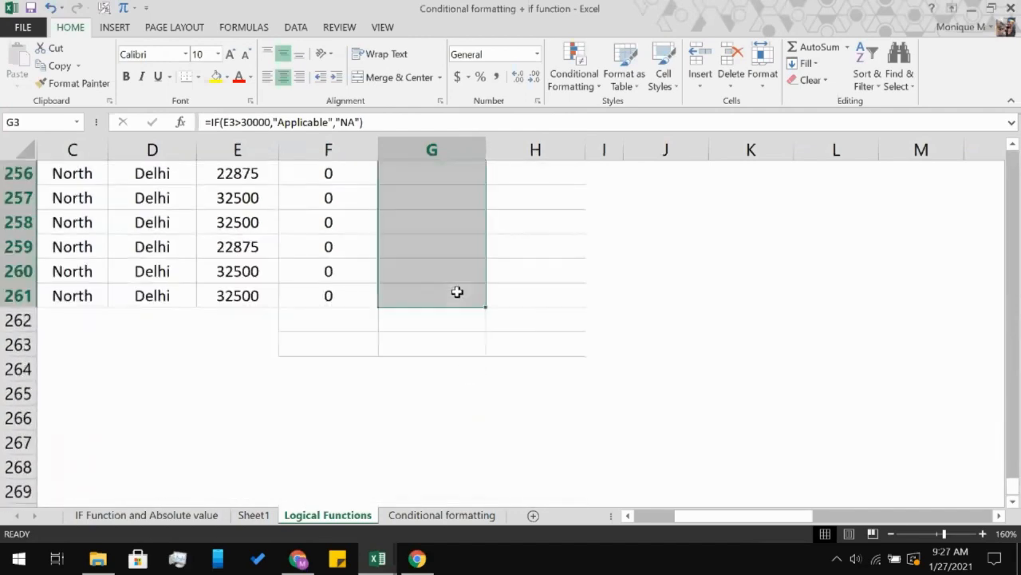
{"action": "key", "text": "ctrl+v"}
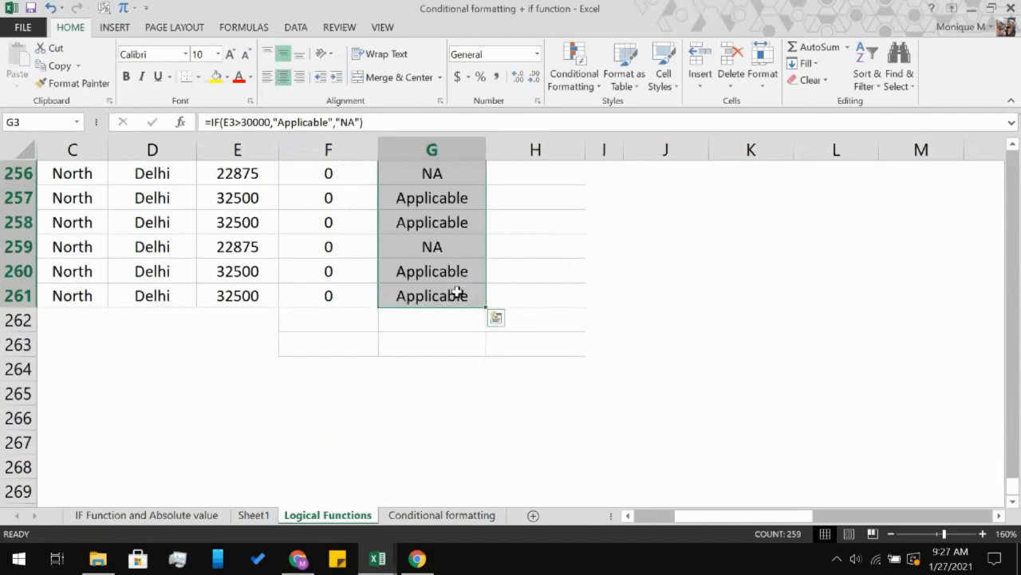
{"action": "left_click", "coordinate": [555, 298]}
{"action": "scroll", "coordinate": [554, 298], "scroll_direction": "up", "scroll_amount": 20}
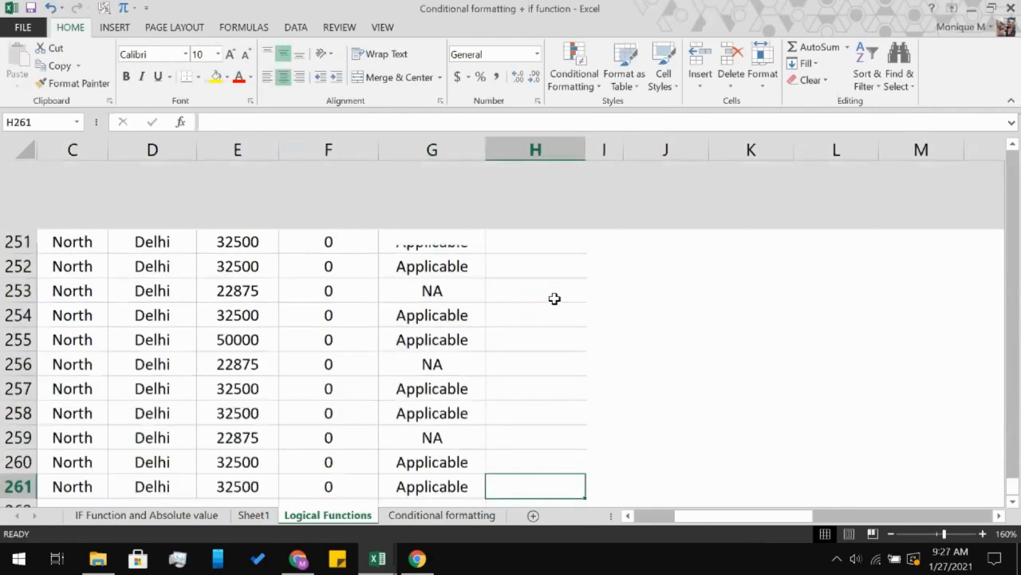
{"action": "scroll", "coordinate": [554, 298], "scroll_direction": "up", "scroll_amount": 16}
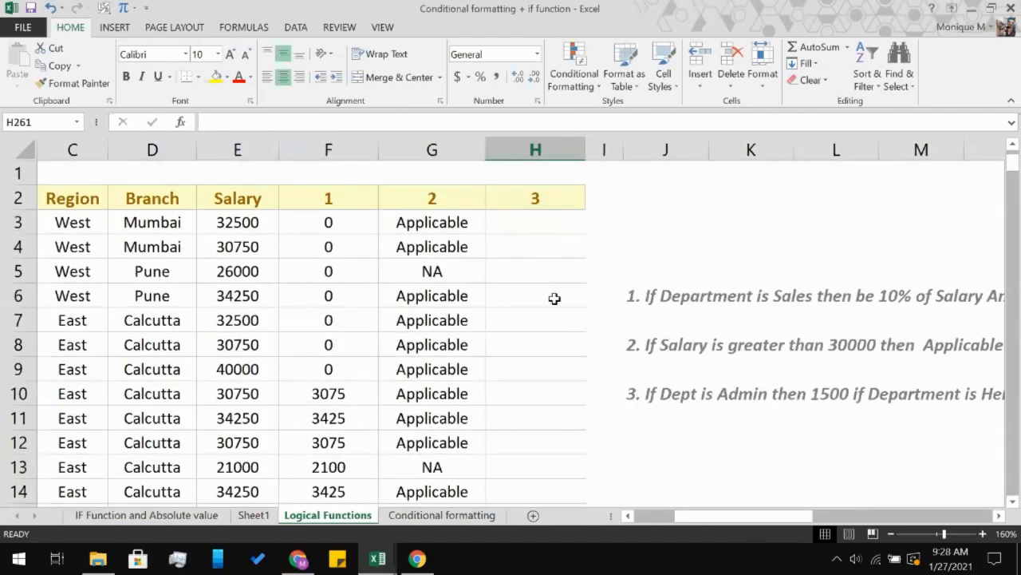
- Check the third condition beside the table and start an IF formula in H3
{"action": "scroll", "coordinate": [823, 335], "scroll_direction": "right", "scroll_amount": 2}
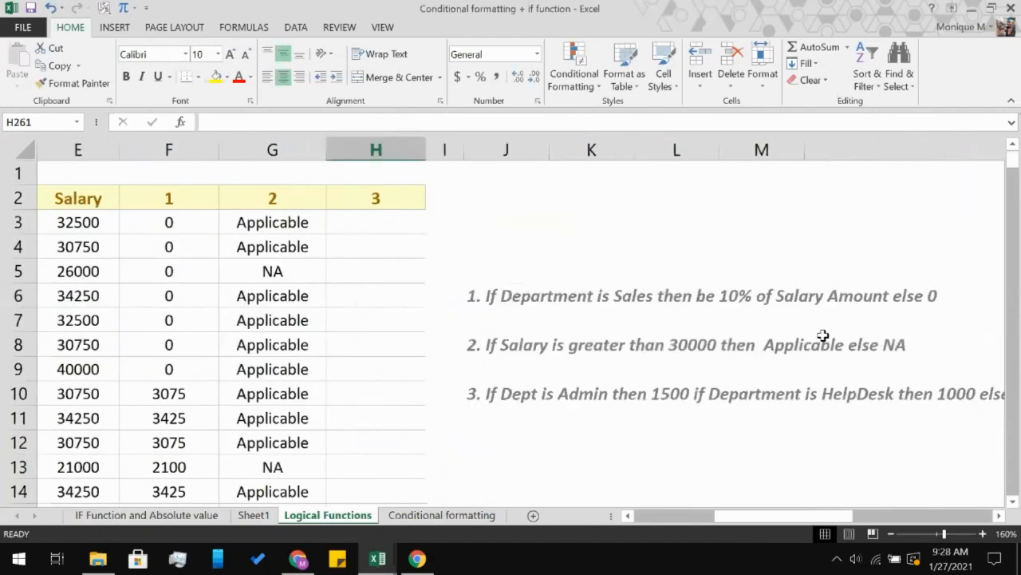
{"action": "scroll", "coordinate": [823, 335], "scroll_direction": "right", "scroll_amount": 1}
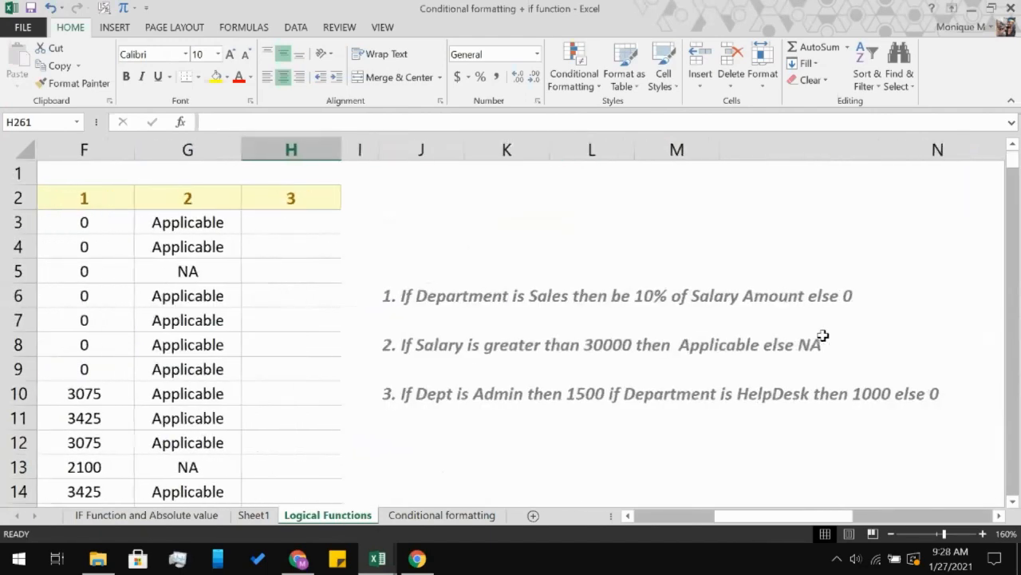
{"action": "left_click", "coordinate": [290, 214]}
{"action": "type", "text": "if"}
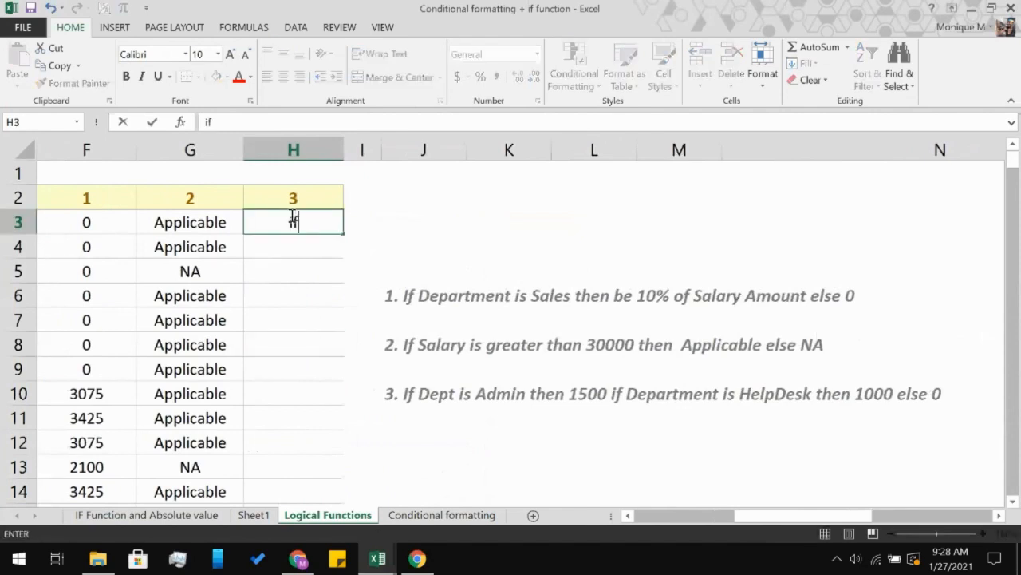
{"action": "key", "text": "BackSpace"}
{"action": "key", "text": "BackSpace"}
{"action": "type", "text": "=if"}
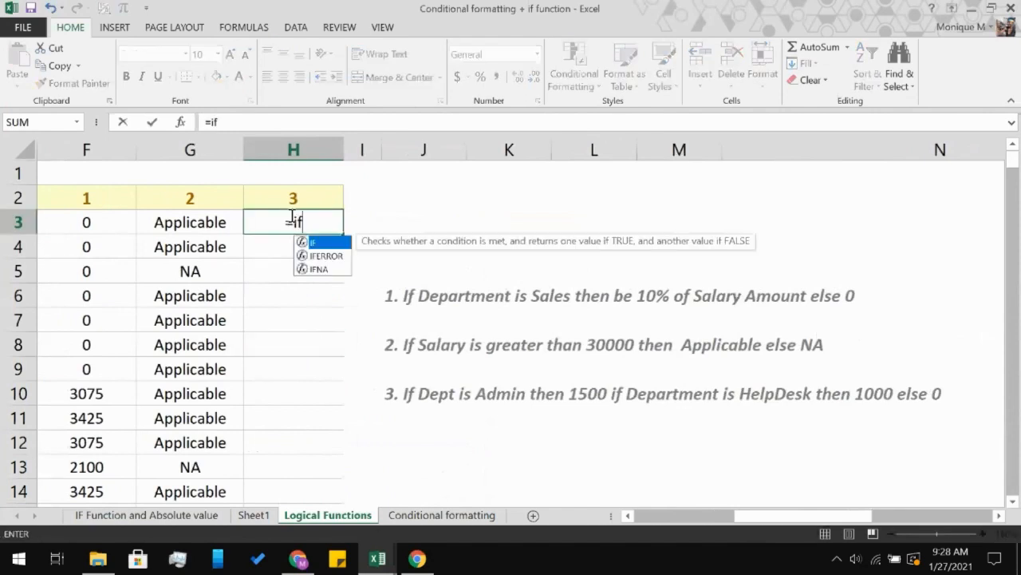
{"action": "key", "text": "Tab"}
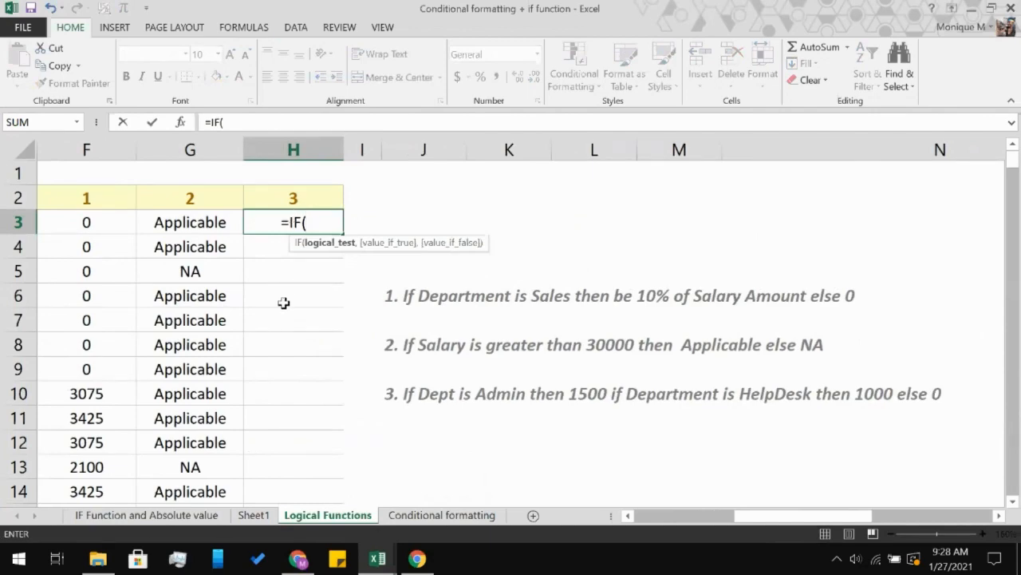
- Make the logical test of the H3 formula check whether department cell B3 equals "Admin"
{"action": "scroll", "coordinate": [283, 302], "scroll_direction": "left", "scroll_amount": 3}
{"action": "scroll", "coordinate": [284, 302], "scroll_direction": "left", "scroll_amount": 2}
{"action": "left_click", "coordinate": [92, 220]}
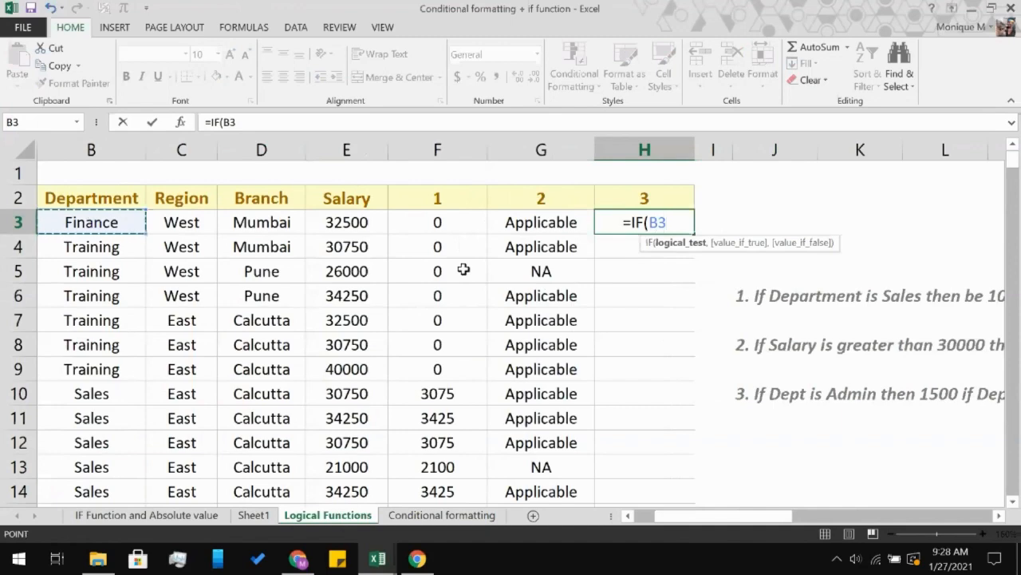
{"action": "type", "text": "=\"Admin"}
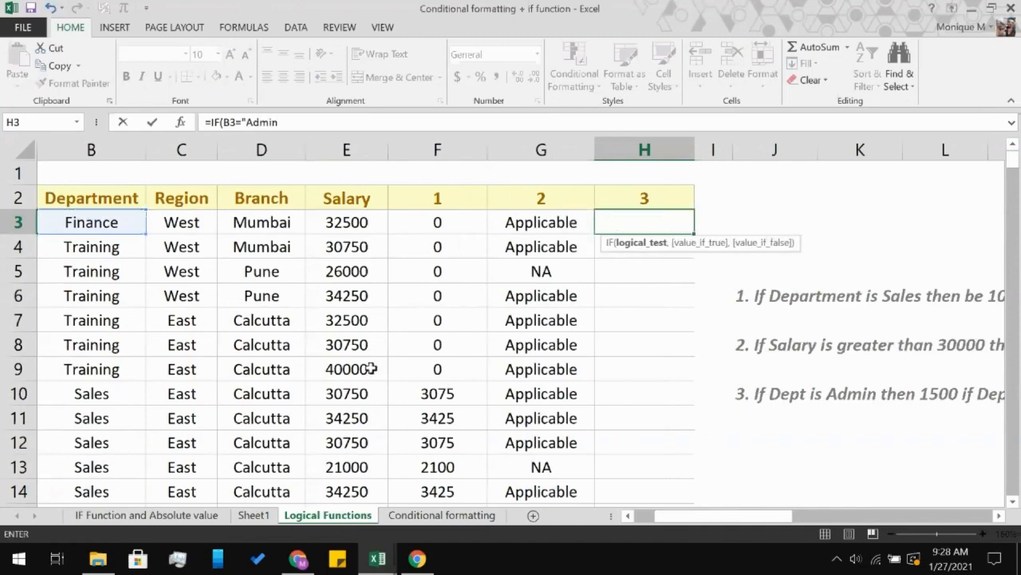
{"action": "scroll", "coordinate": [376, 361], "scroll_direction": "down", "scroll_amount": 9}
{"action": "scroll", "coordinate": [371, 363], "scroll_direction": "up", "scroll_amount": 9}
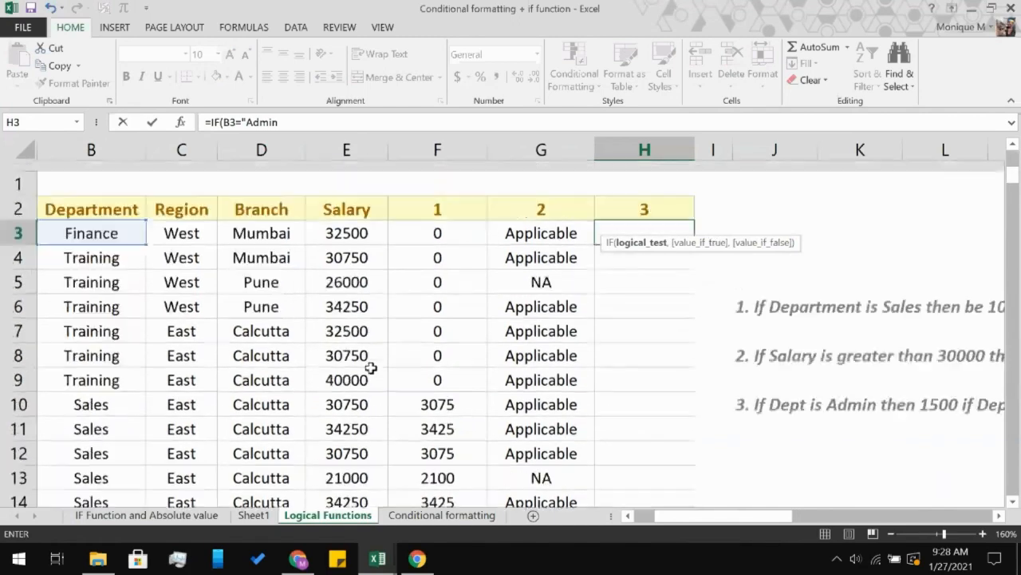
{"action": "type", "text": "\""}
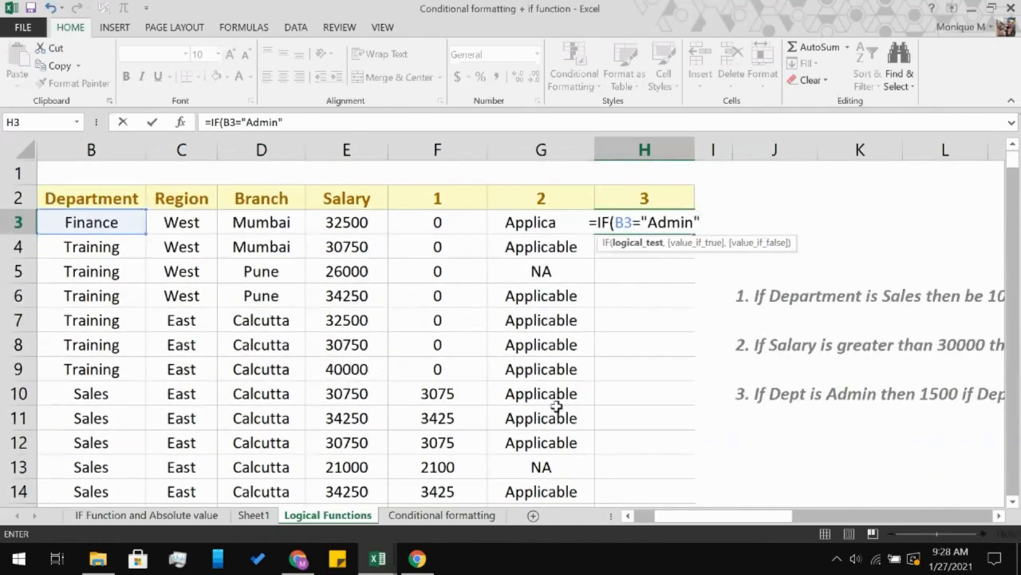
- Following the third condition, add 1500 as the value if true and 0 as the value if false in the H3 formula
{"action": "scroll", "coordinate": [556, 403], "scroll_direction": "right", "scroll_amount": 1}
{"action": "type", "text": ",1500"}
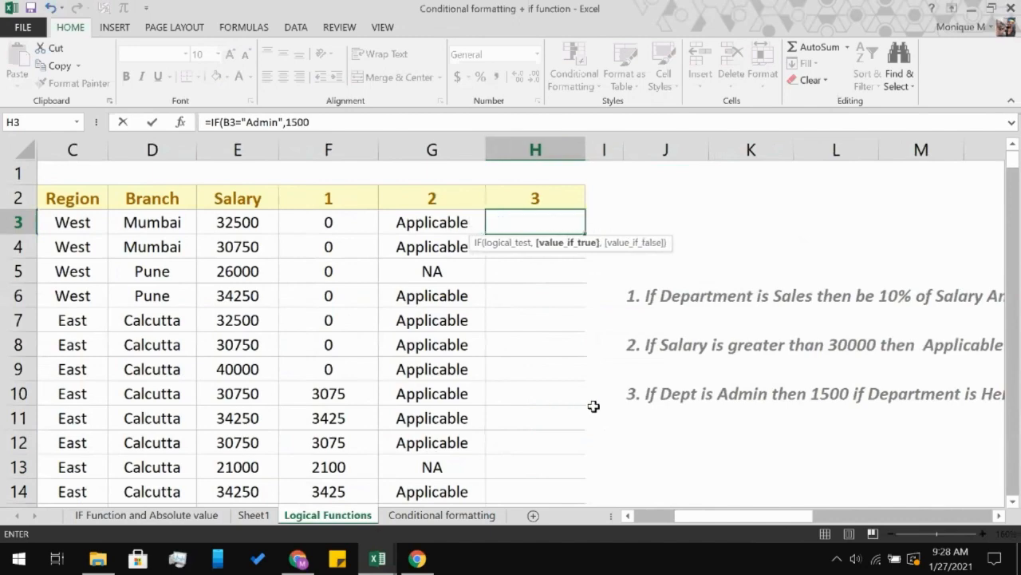
{"action": "scroll", "coordinate": [590, 405], "scroll_direction": "right", "scroll_amount": 2}
{"action": "type", "text": ","}
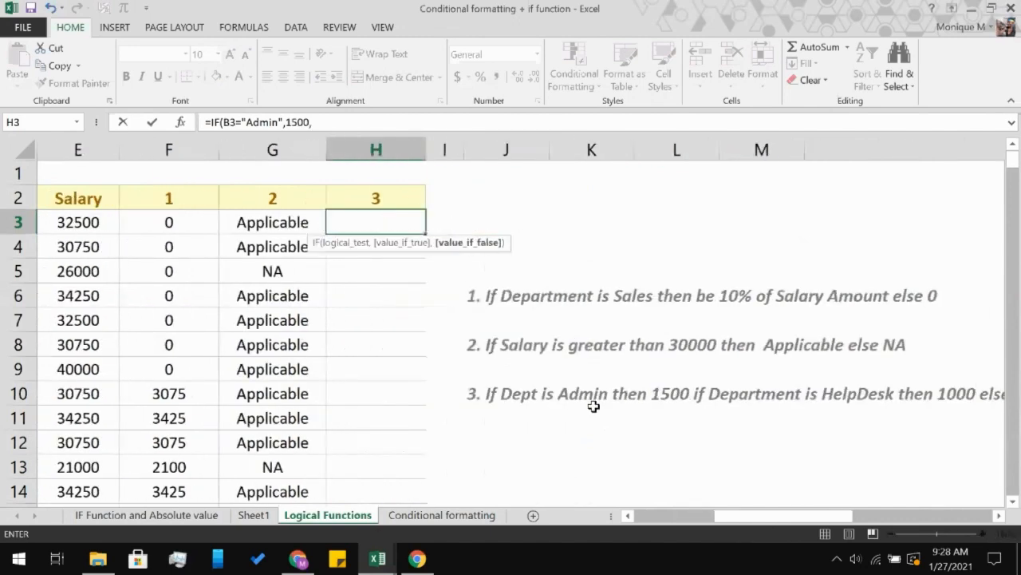
{"action": "scroll", "coordinate": [594, 406], "scroll_direction": "right", "scroll_amount": 1}
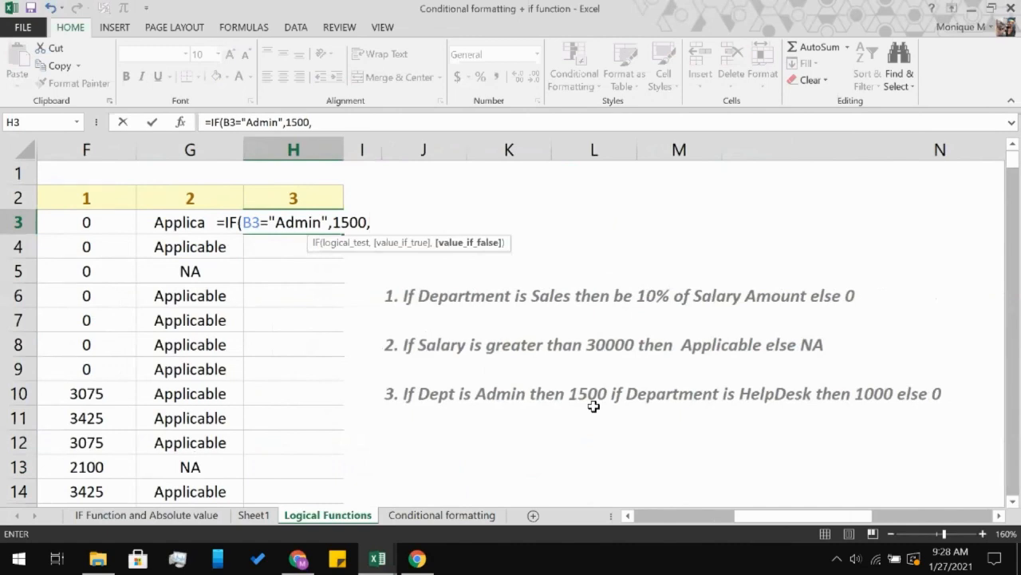
{"action": "type", "text": "0"}
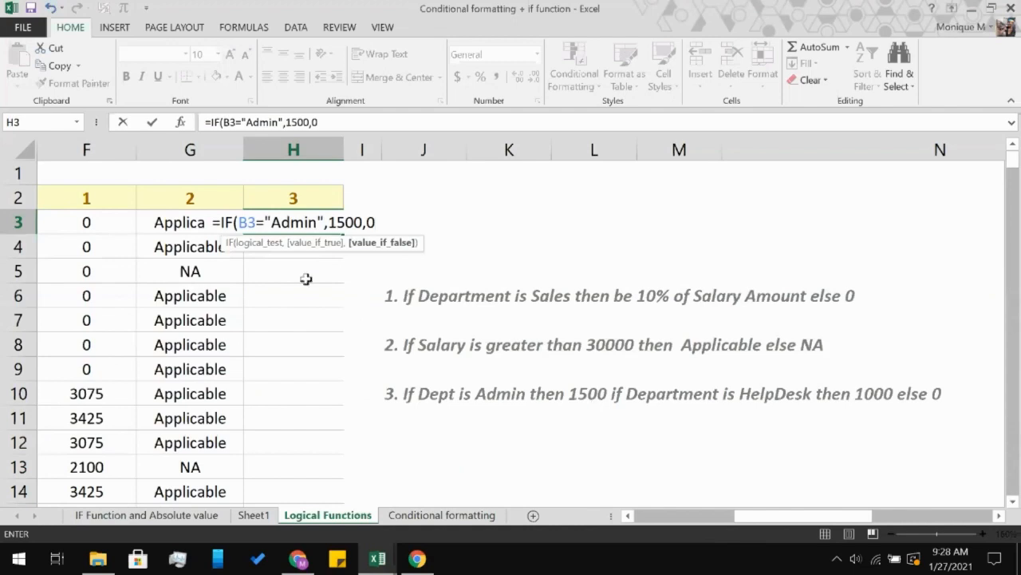
- Discard the uncommitted IF formula in H3
{"action": "left_click", "coordinate": [237, 222]}
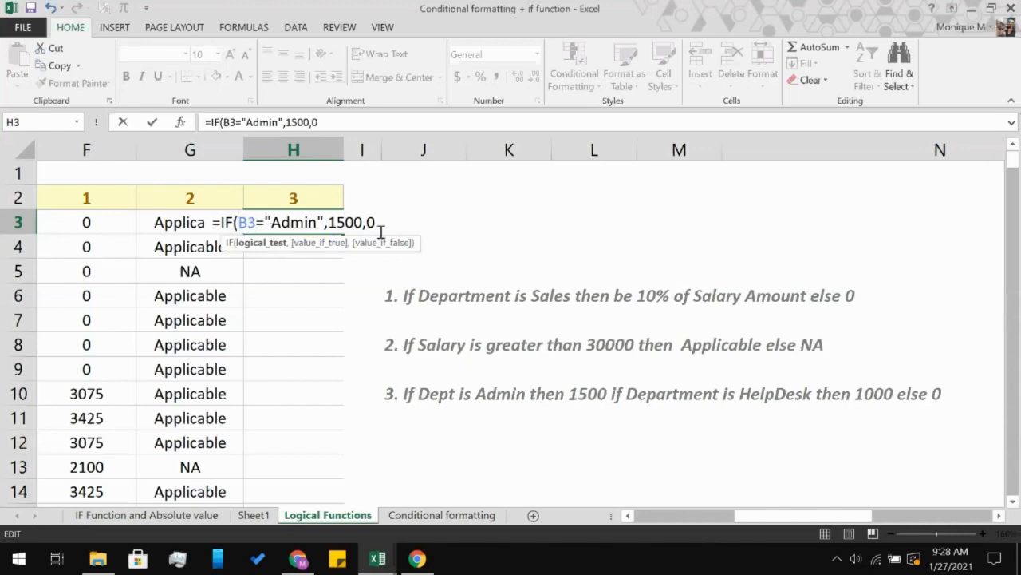
{"action": "left_click", "coordinate": [295, 280]}
{"action": "key", "text": "Escape"}
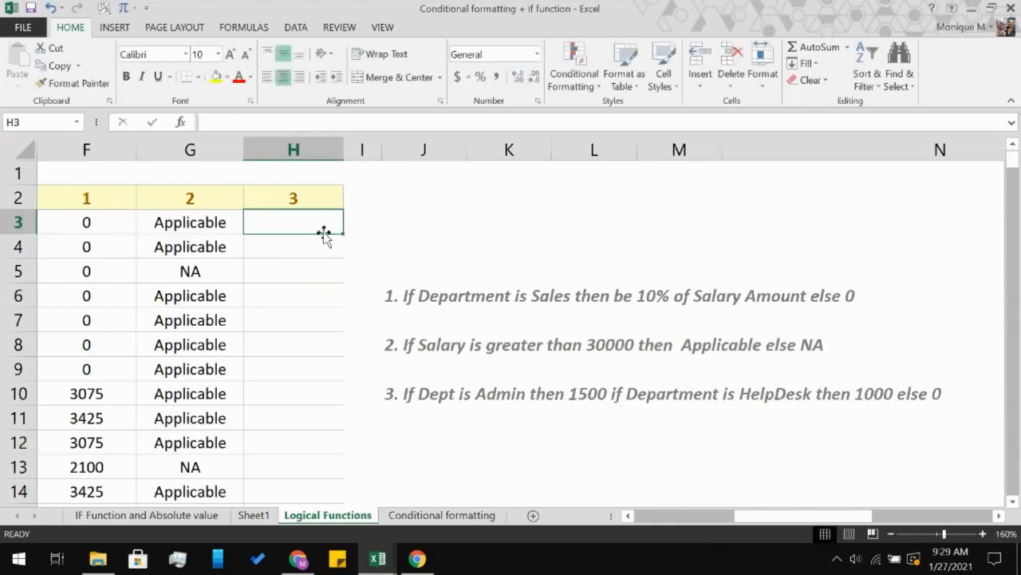
{"action": "type", "text": "=or"}
{"action": "key", "text": "BackSpace"}
{"action": "key", "text": "BackSpace"}
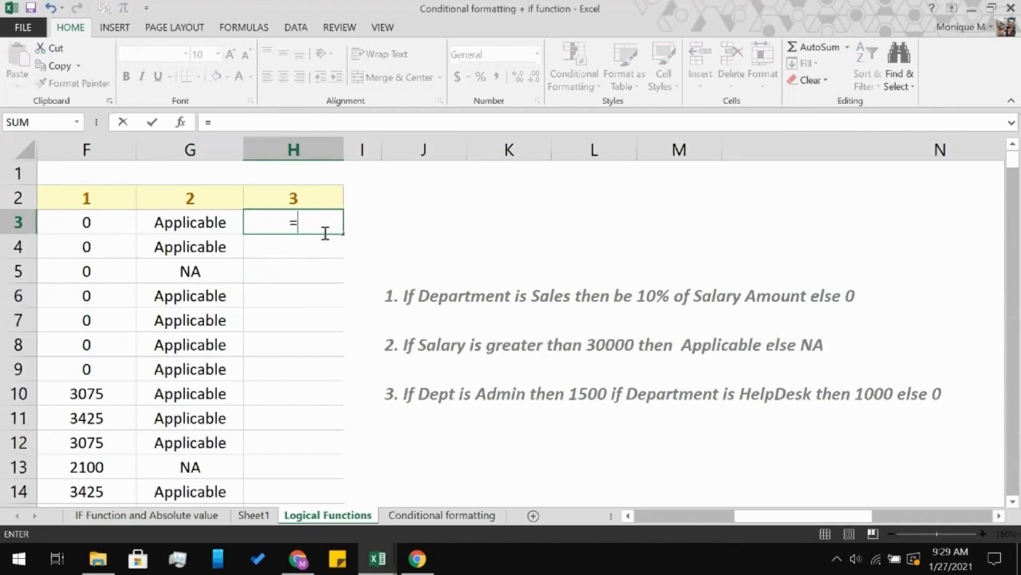
{"action": "key", "text": "BackSpace"}
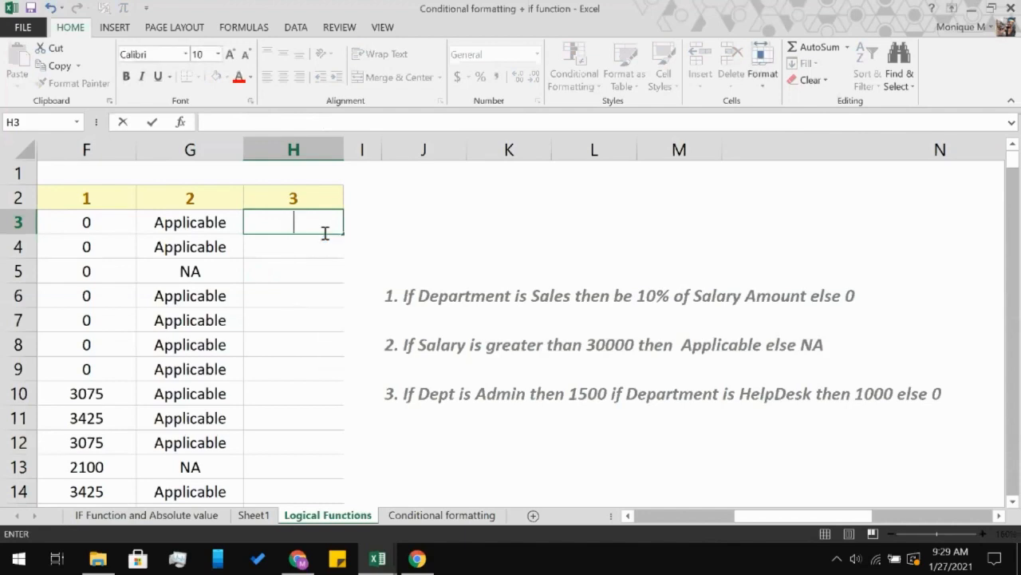
- Begin a new IF formula in H3 with the logical test B3="Admin"
{"action": "type", "text": "="}
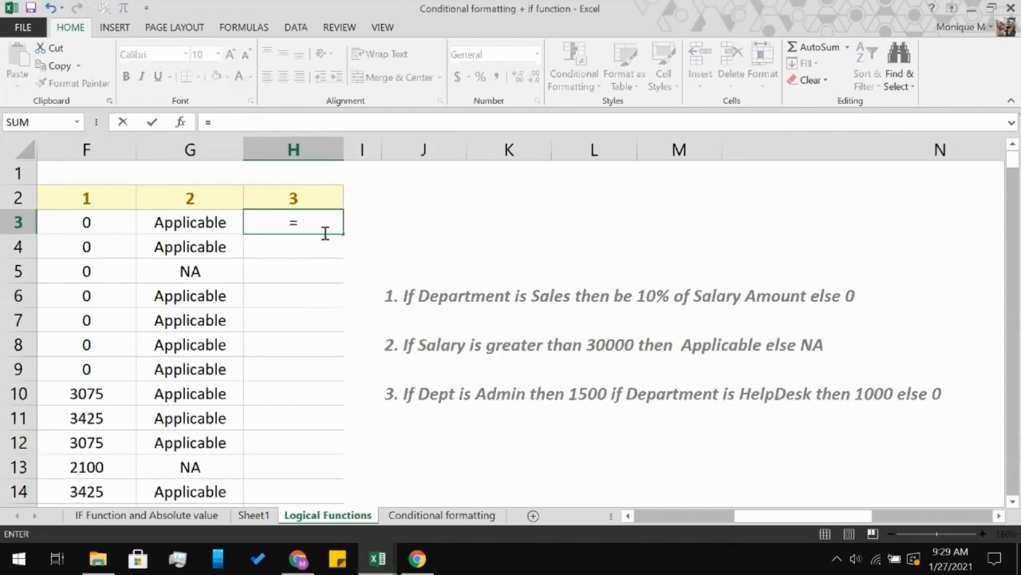
{"action": "type", "text": "if"}
{"action": "key", "text": "Tab"}
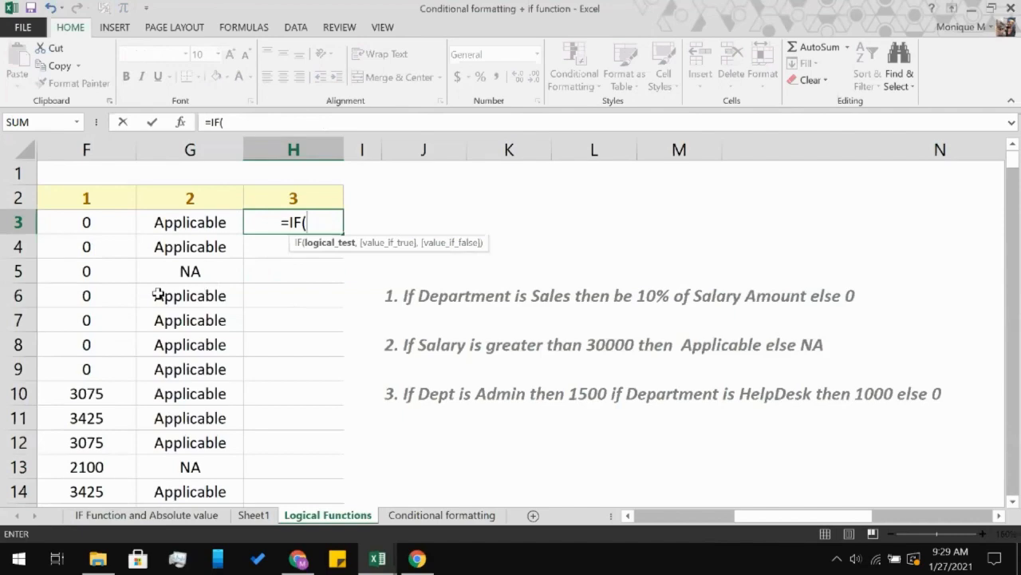
{"action": "scroll", "coordinate": [205, 253], "scroll_direction": "left", "scroll_amount": 2}
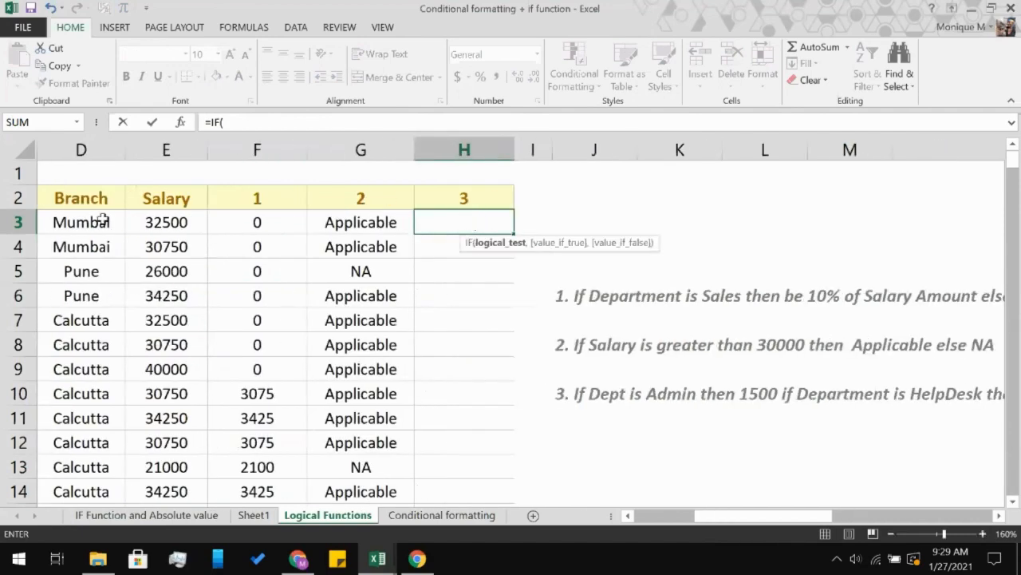
{"action": "scroll", "coordinate": [100, 223], "scroll_direction": "left", "scroll_amount": 1}
{"action": "scroll", "coordinate": [96, 231], "scroll_direction": "left", "scroll_amount": 1}
{"action": "left_click", "coordinate": [98, 227]}
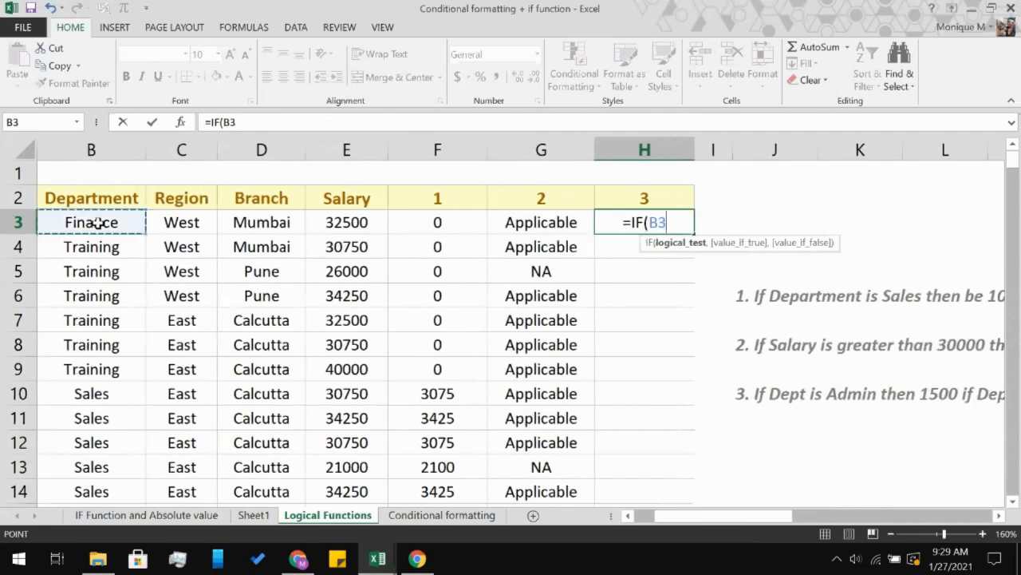
{"action": "type", "text": "="}
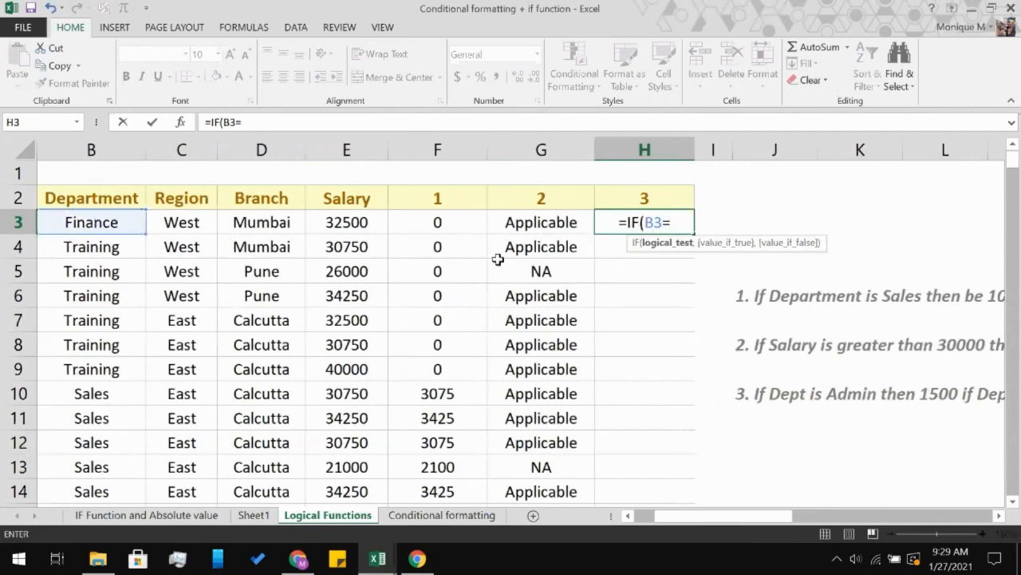
{"action": "type", "text": "\""}
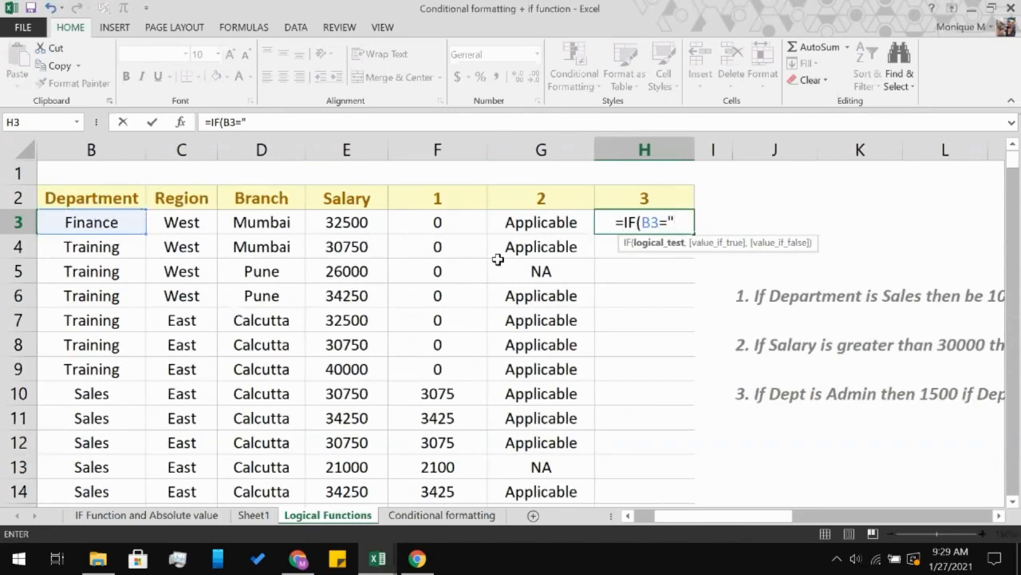
{"action": "type", "text": "Admin\""}
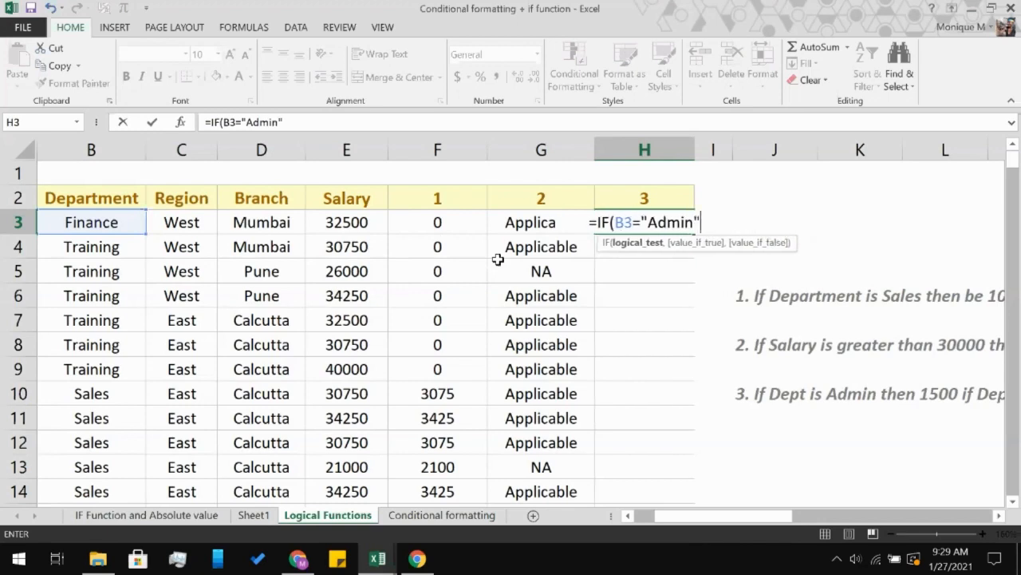
- Extend the logical test of the H3 formula with OR B3="HelpDesk", matching the department in the third condition
{"action": "type", "text": " OR"}
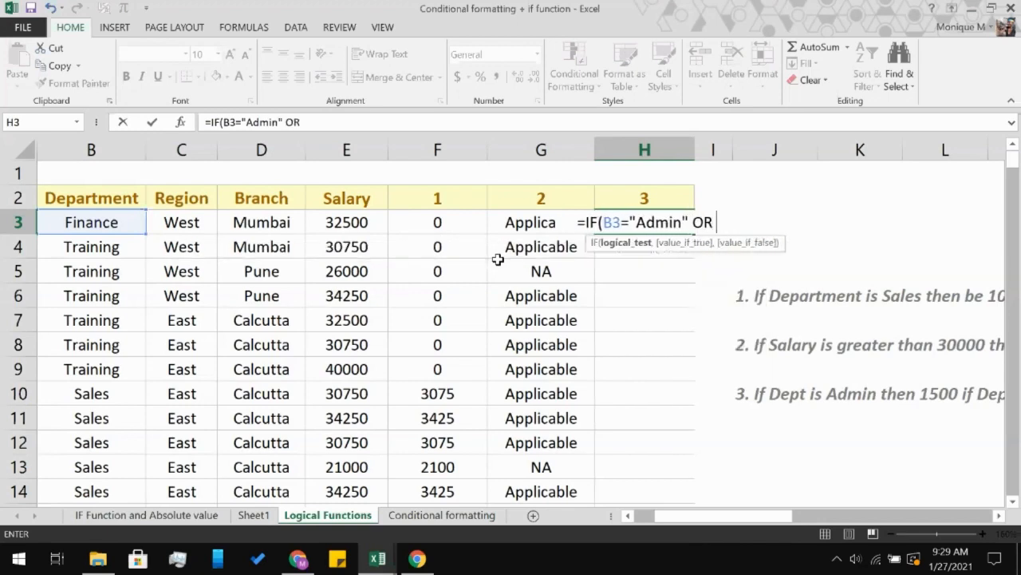
{"action": "left_click", "coordinate": [85, 222]}
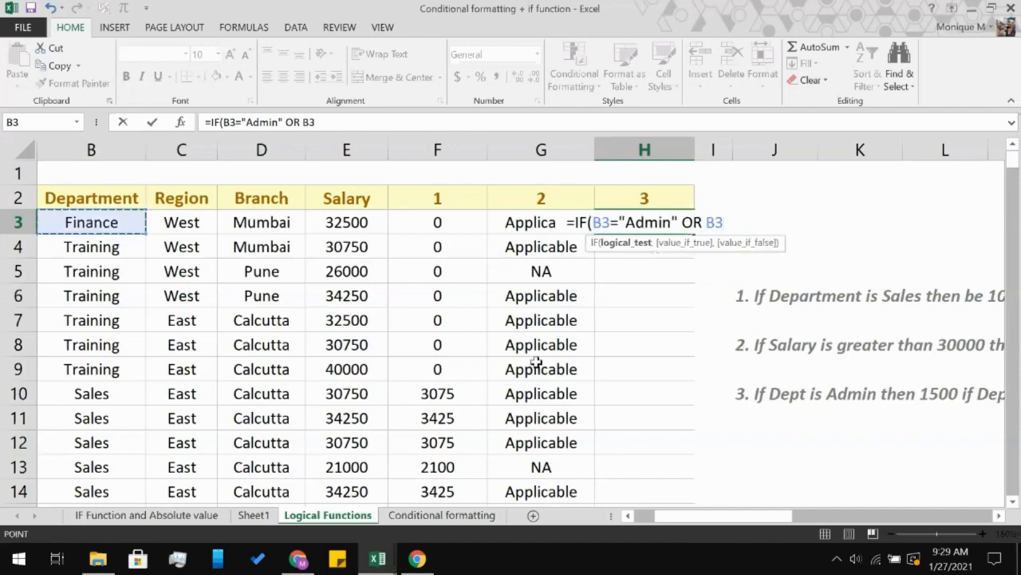
{"action": "scroll", "coordinate": [700, 402], "scroll_direction": "right", "scroll_amount": 1}
{"action": "scroll", "coordinate": [700, 402], "scroll_direction": "right", "scroll_amount": 2}
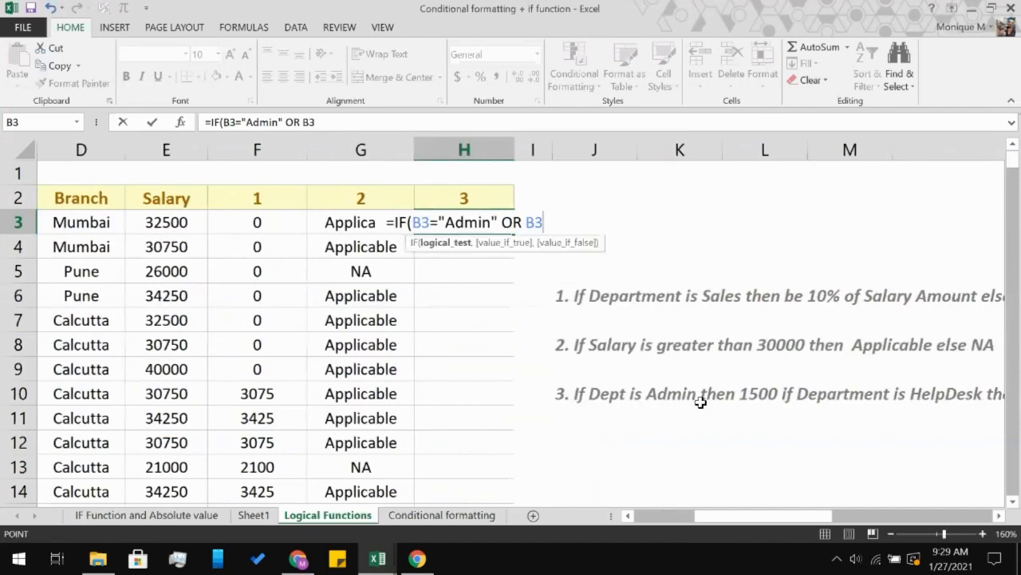
{"action": "scroll", "coordinate": [700, 402], "scroll_direction": "left", "scroll_amount": 3}
{"action": "type", "text": "="}
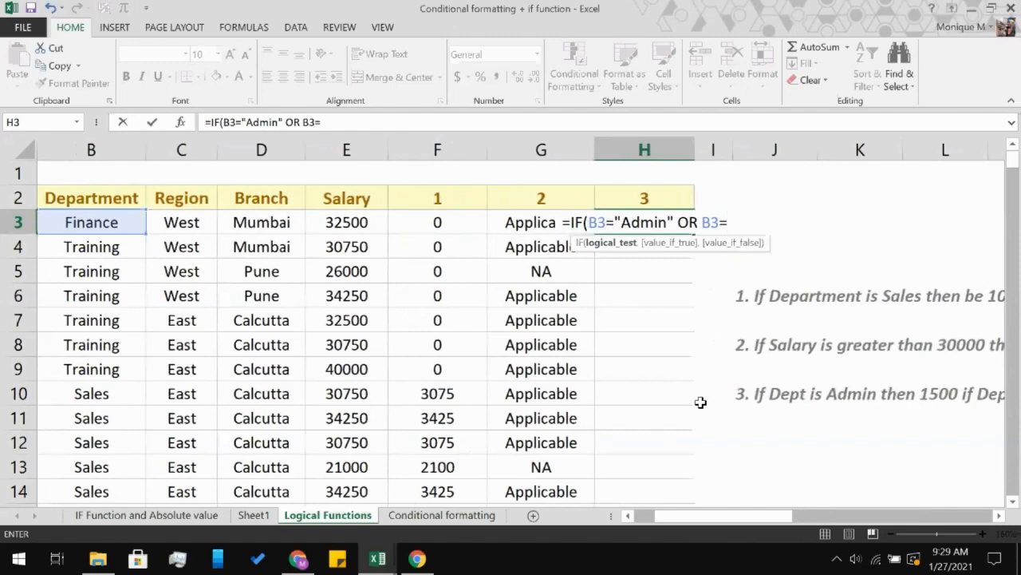
{"action": "type", "text": "\"Help"}
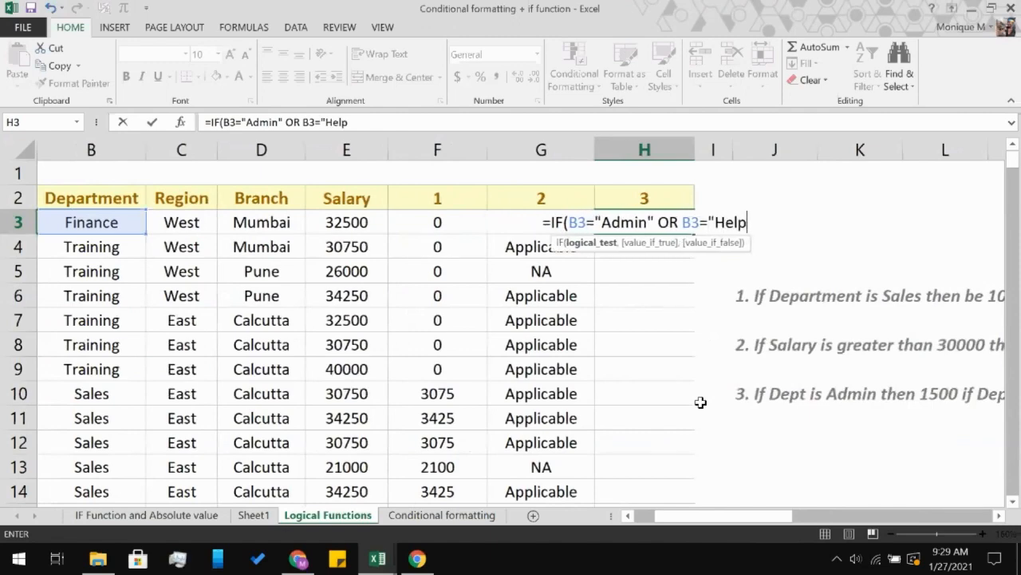
{"action": "scroll", "coordinate": [700, 402], "scroll_direction": "right", "scroll_amount": 1}
{"action": "type", "text": "Des"}
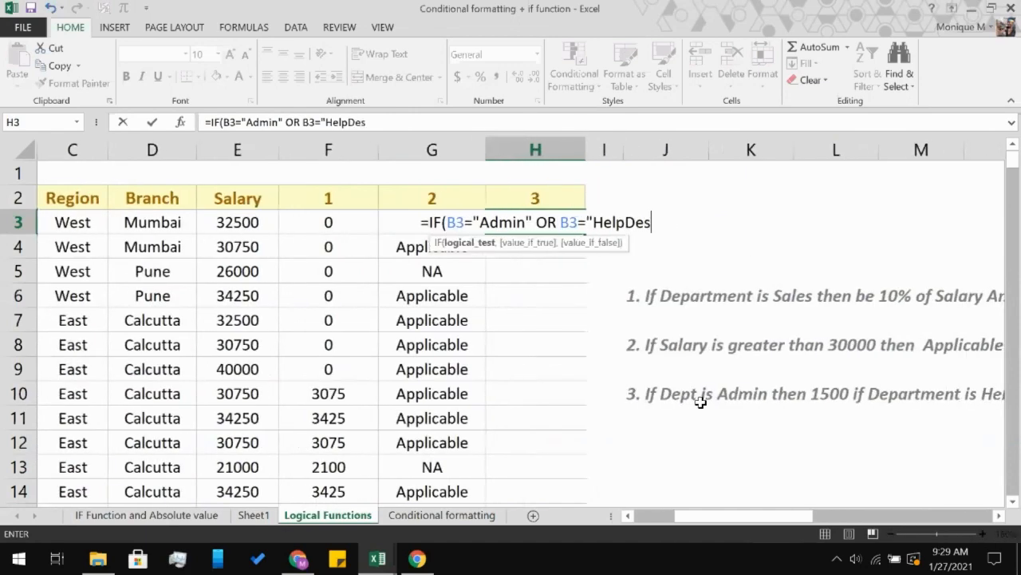
{"action": "type", "text": "k\""}
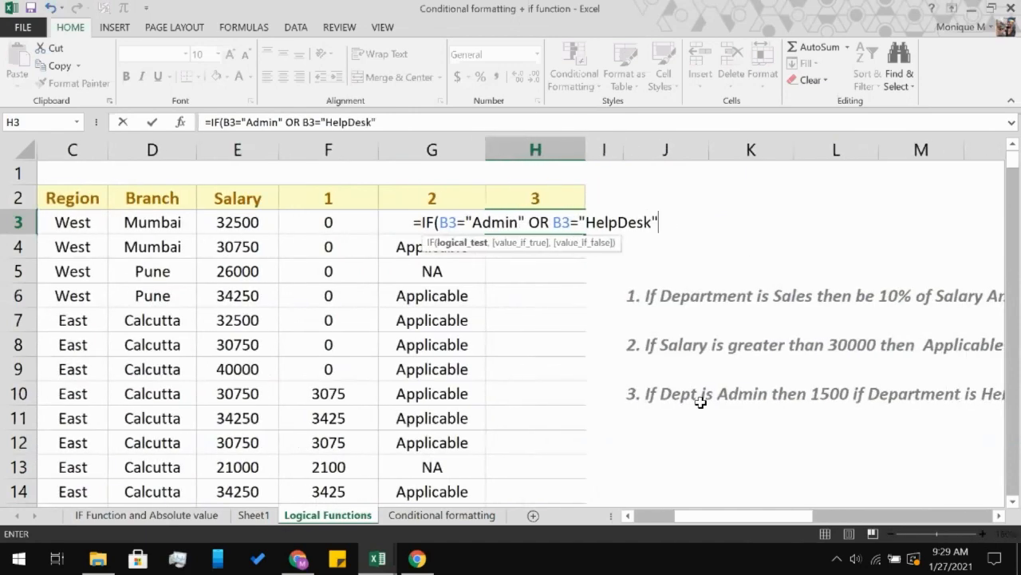
- Complete the H3 formula with 1000 as the value if true and 0 as the value if false, and try to commit it
{"action": "scroll", "coordinate": [746, 421], "scroll_direction": "right", "scroll_amount": 2}
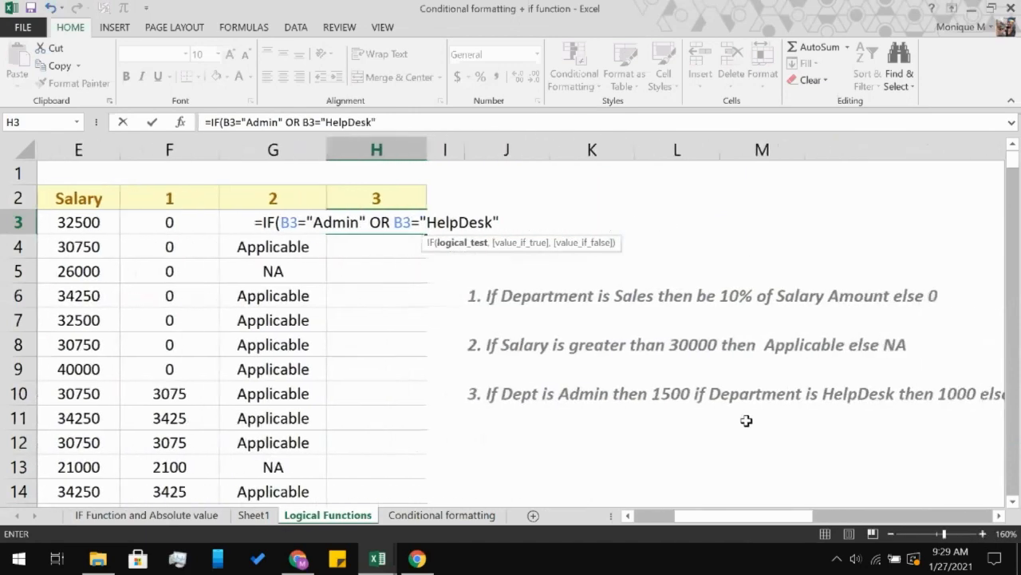
{"action": "type", "text": ","}
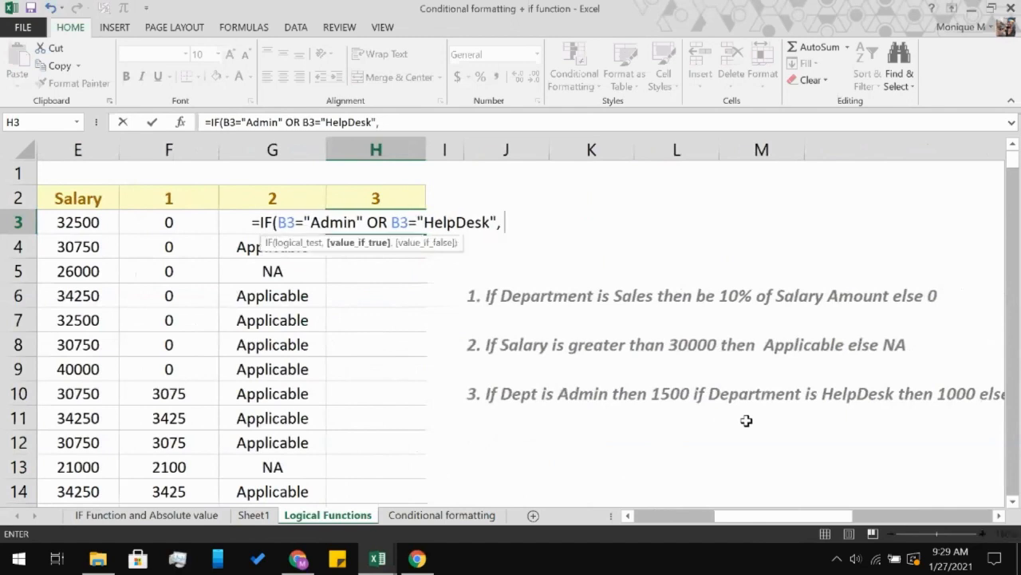
{"action": "type", "text": " 1000"}
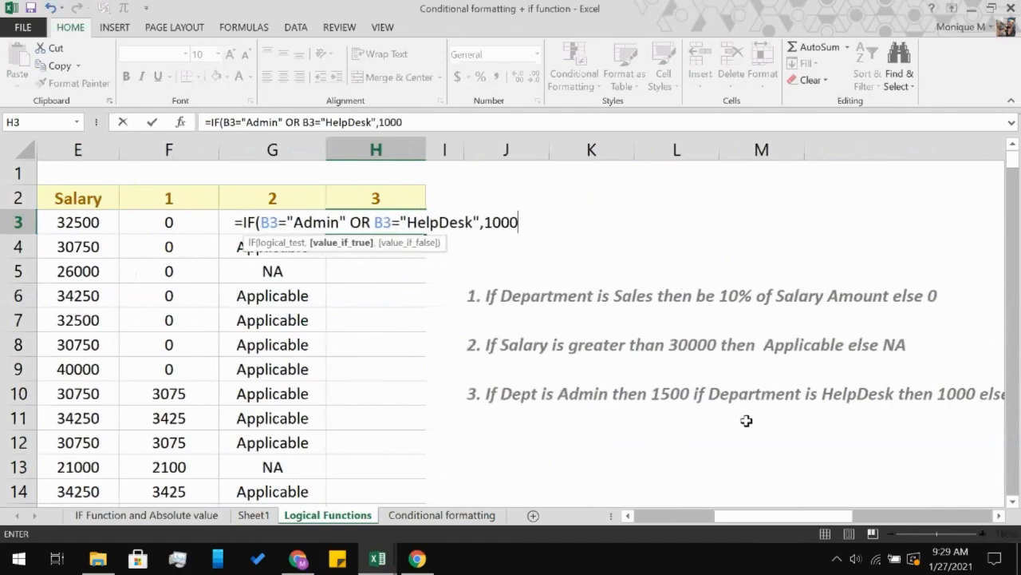
{"action": "type", "text": ",0"}
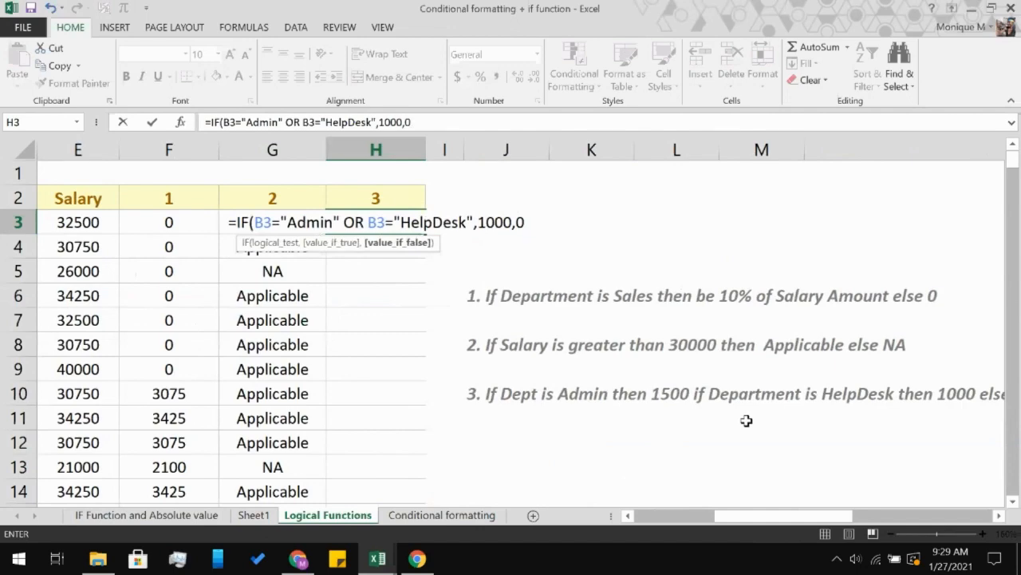
{"action": "type", "text": ")"}
{"action": "key", "text": "Return"}
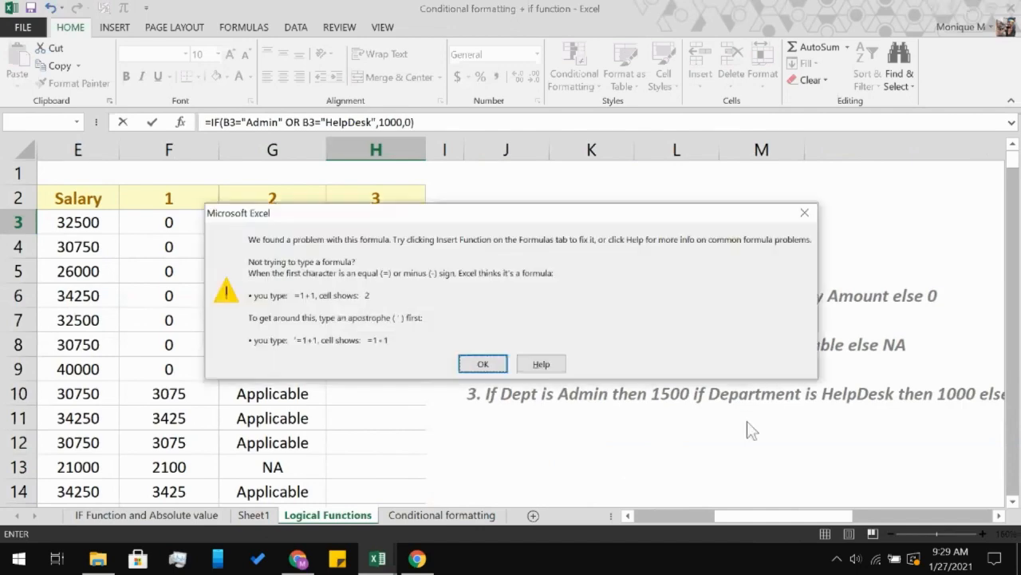
{"action": "left_click", "coordinate": [499, 361]}
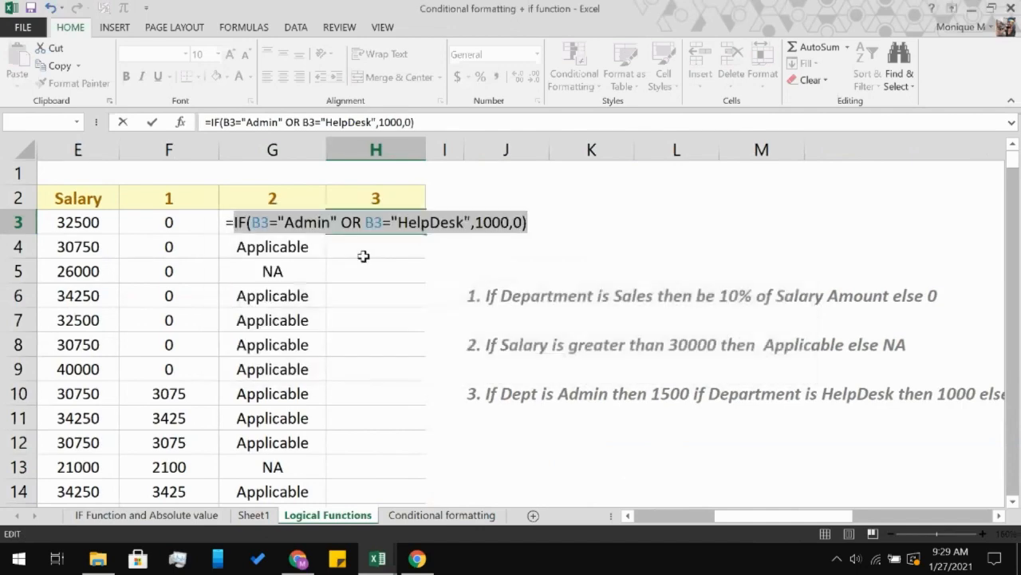
- Enclose the Admin and HelpDesk conditions of the H3 formula in their own parentheses and try to commit it
{"action": "left_click", "coordinate": [257, 222]}
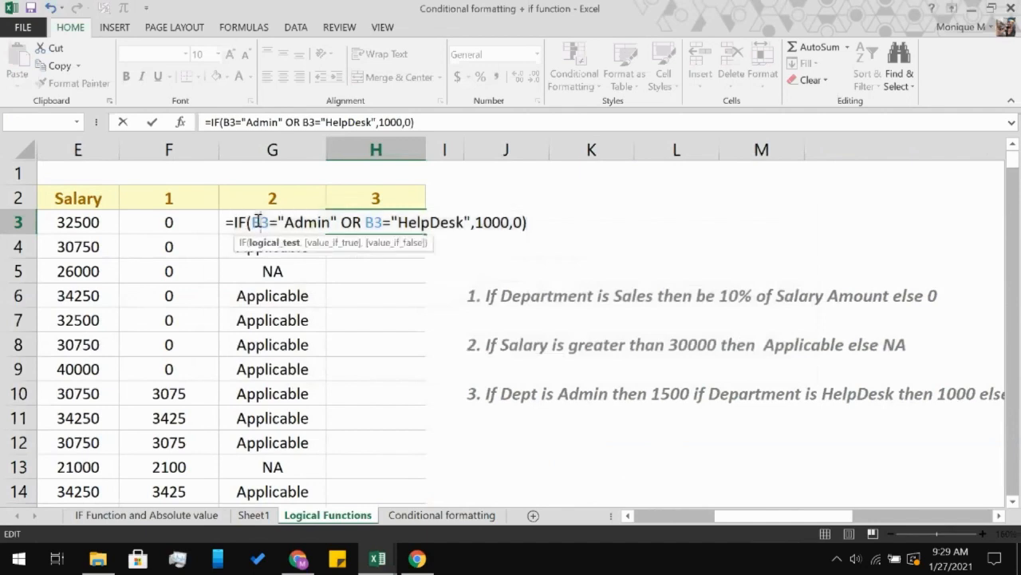
{"action": "type", "text": "("}
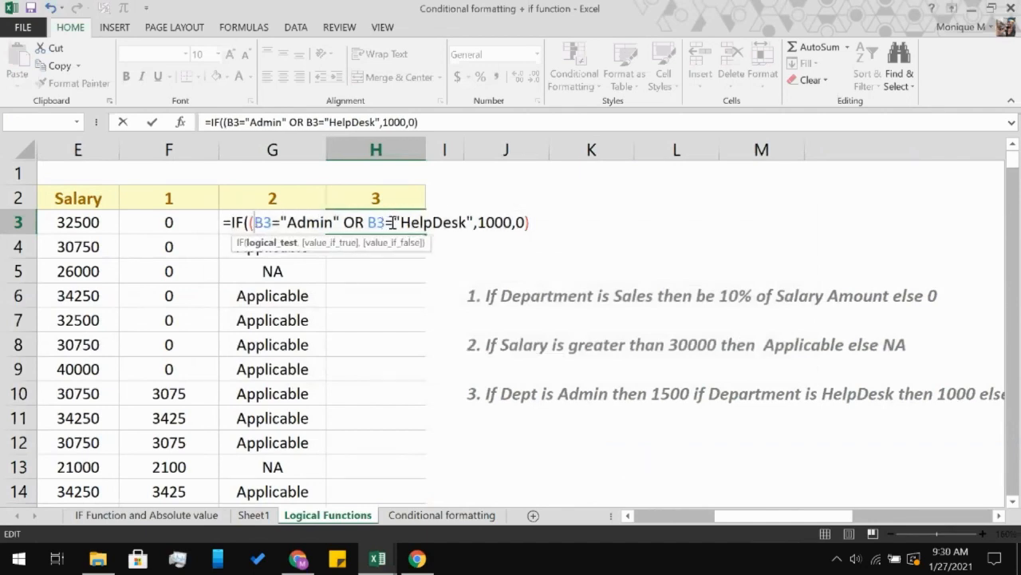
{"action": "left_click", "coordinate": [470, 223]}
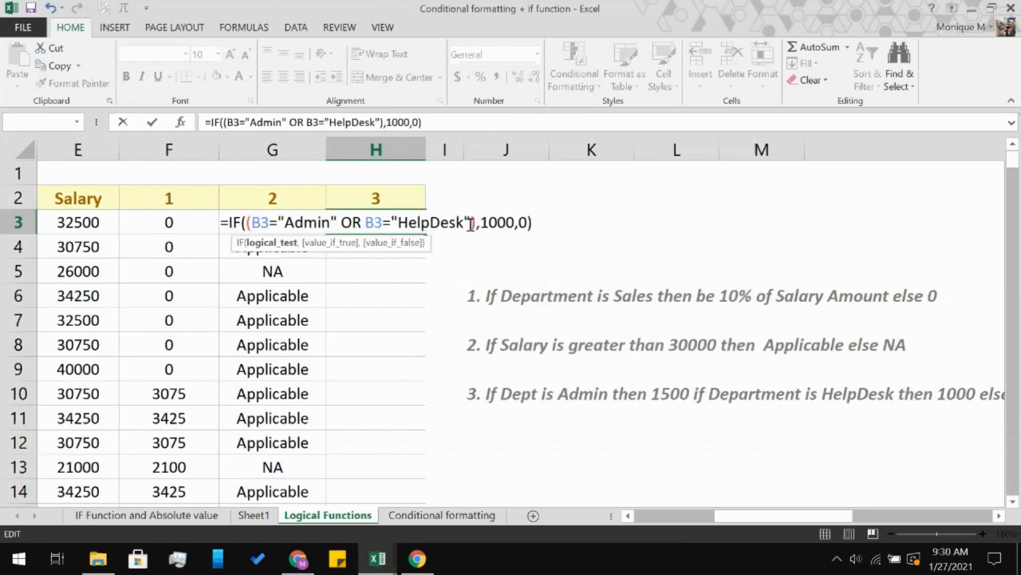
{"action": "type", "text": ")"}
{"action": "key", "text": "Return"}
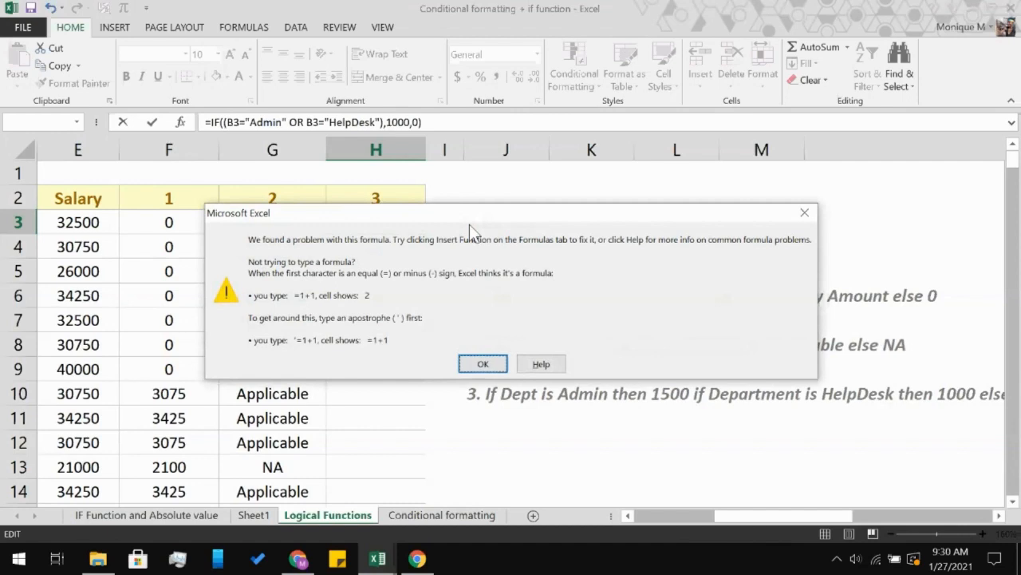
{"action": "left_click", "coordinate": [485, 364]}
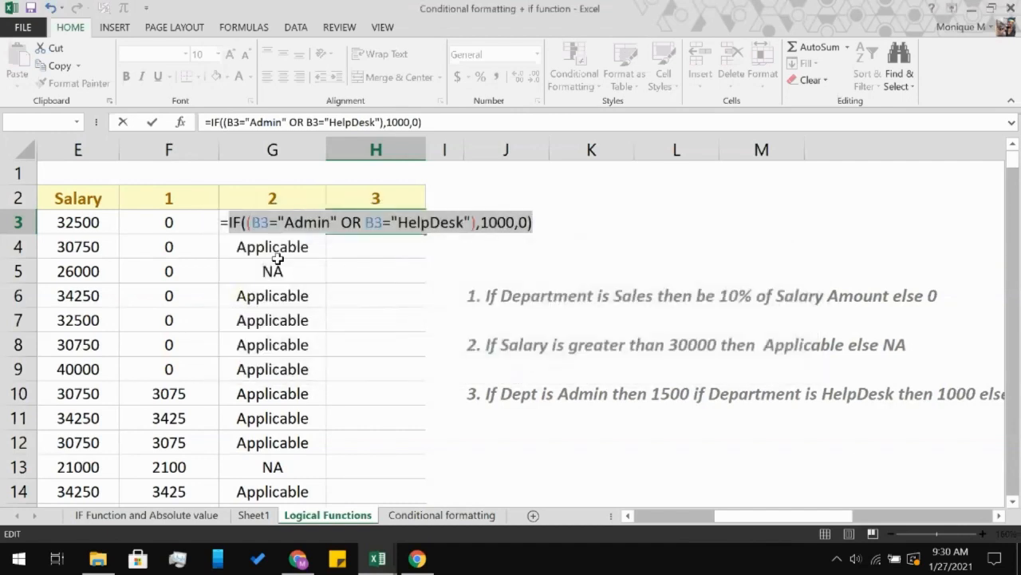
- Try AND in place of OR between the Admin and HelpDesk conditions of the H3 formula
{"action": "left_click", "coordinate": [345, 232]}
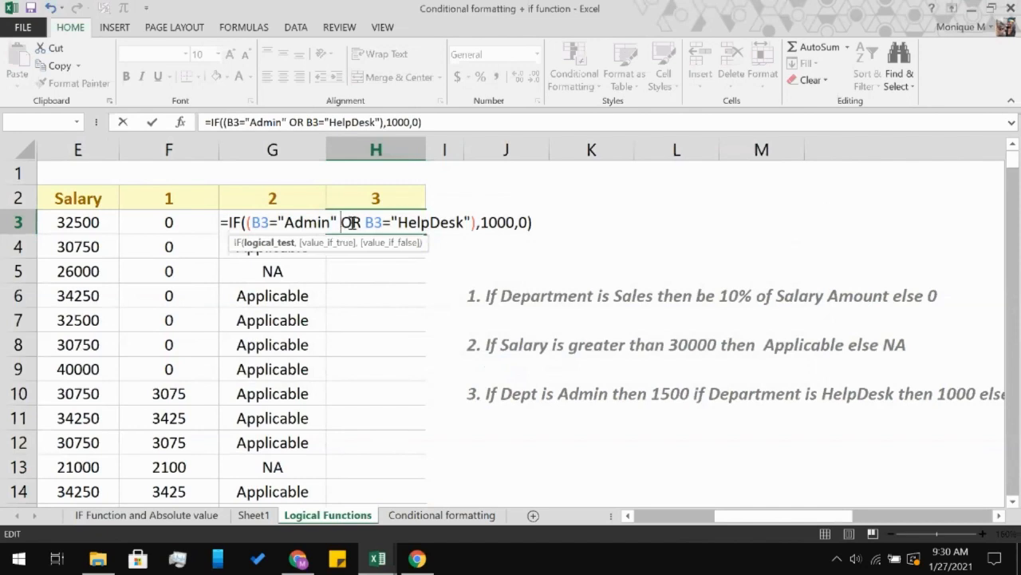
{"action": "left_click", "coordinate": [361, 221]}
{"action": "key", "text": "BackSpace"}
{"action": "key", "text": "BackSpace"}
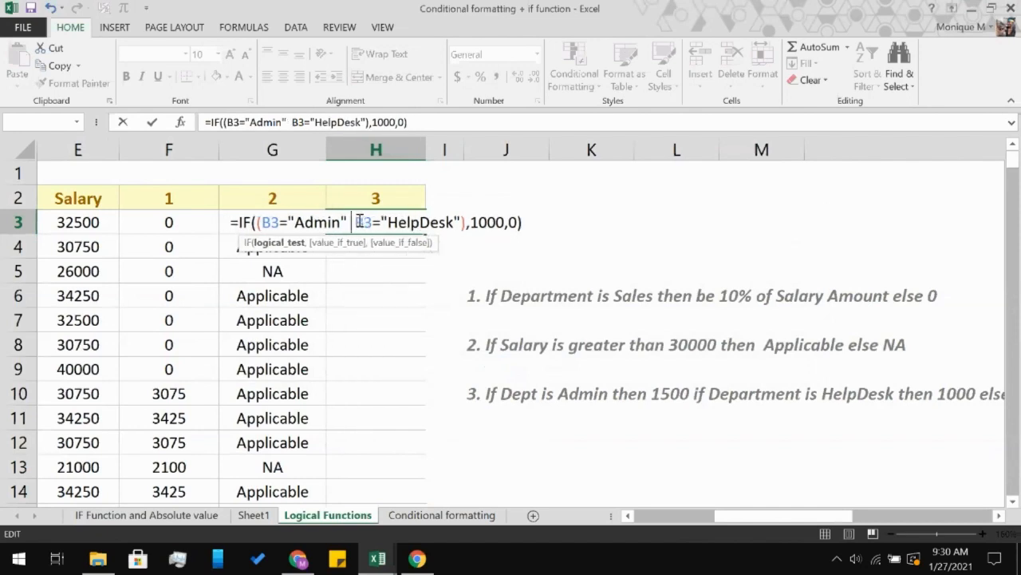
{"action": "type", "text": "AND"}
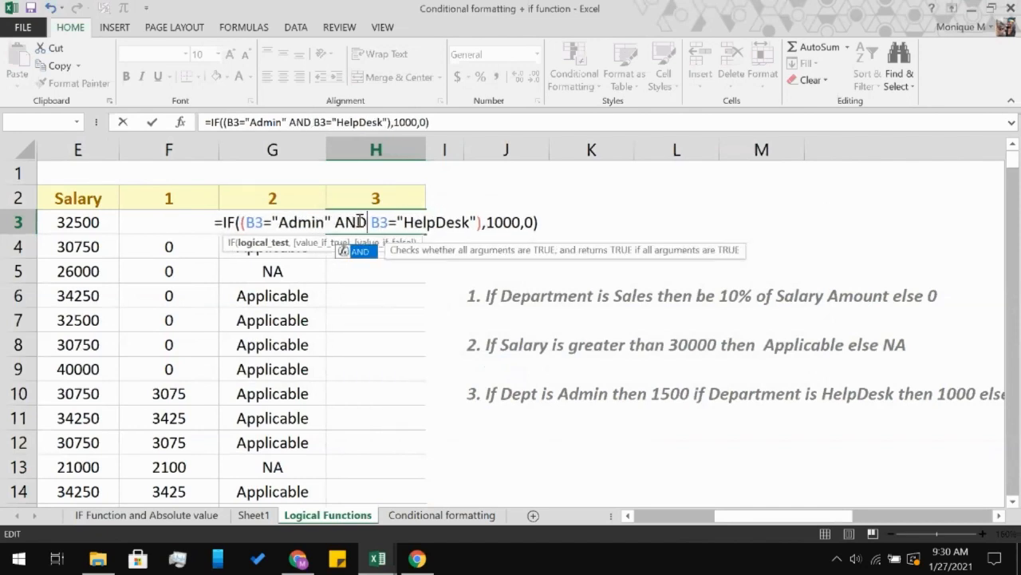
{"action": "key", "text": "Return"}
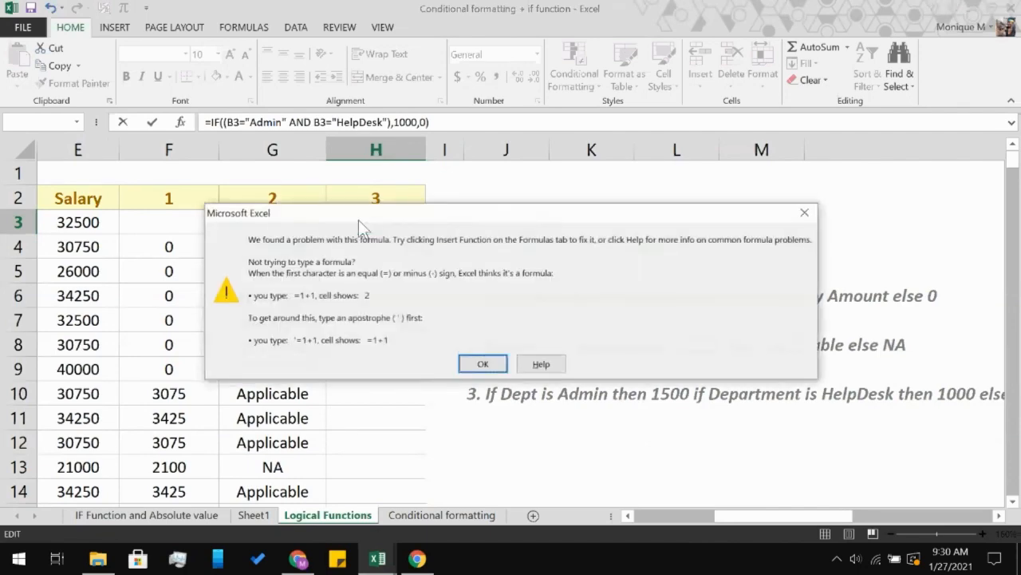
{"action": "left_click", "coordinate": [476, 363]}
- Replace the AND between the two department conditions in the H3 formula with a comma
{"action": "left_click", "coordinate": [365, 220]}
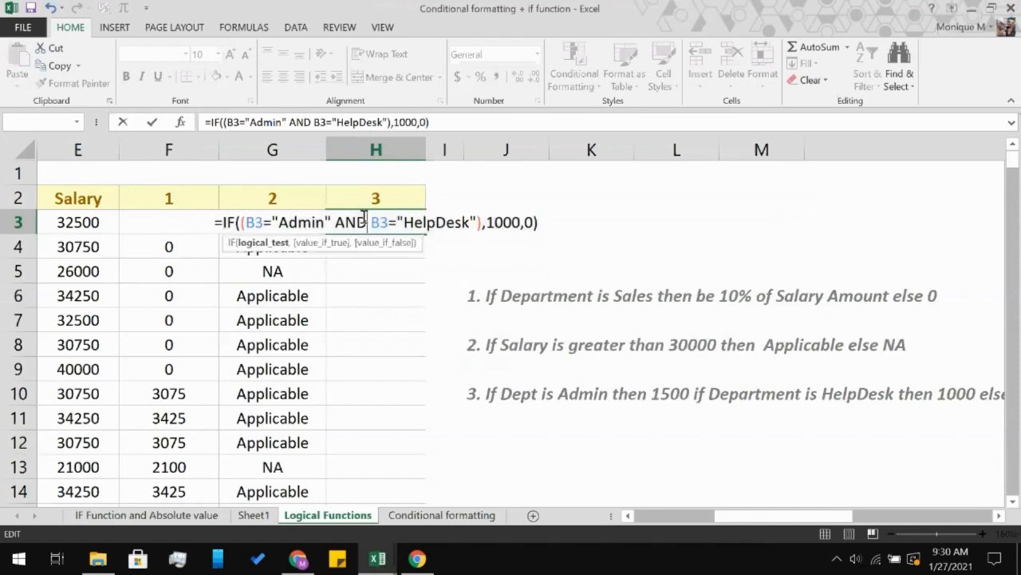
{"action": "key", "text": "BackSpace"}
{"action": "key", "text": "BackSpace"}
{"action": "key", "text": "BackSpace"}
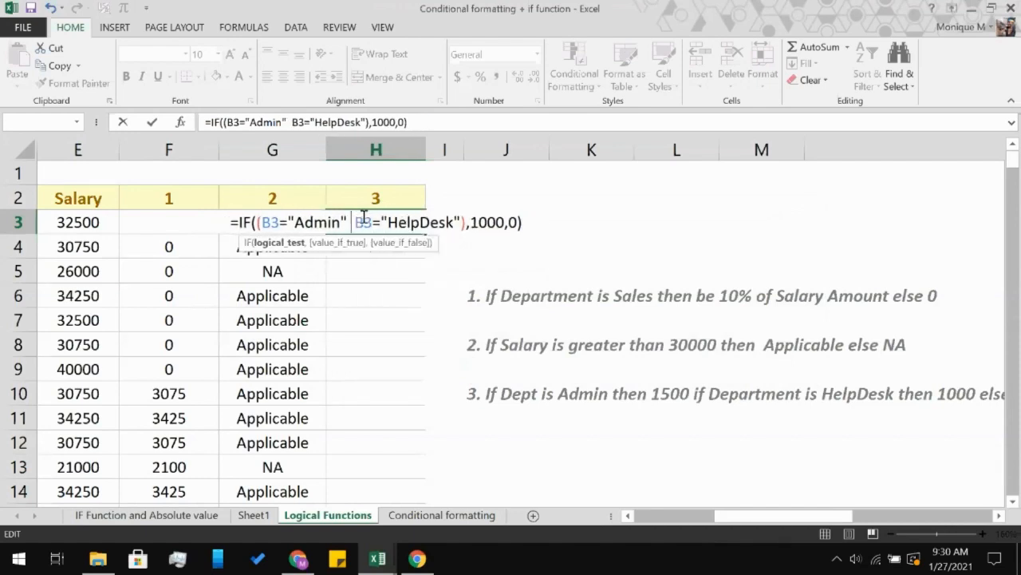
{"action": "key", "text": "BackSpace"}
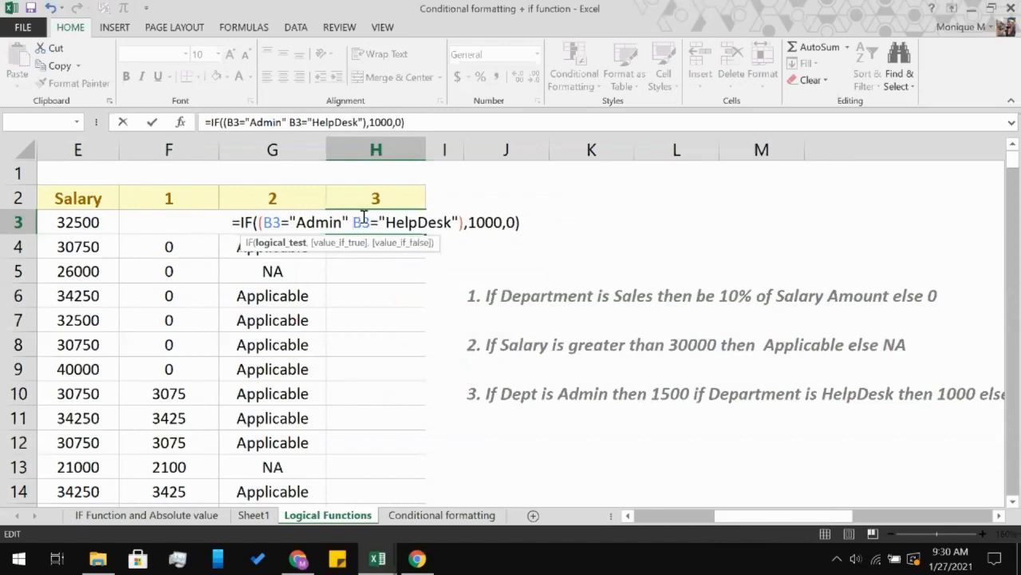
{"action": "key", "text": "Delete"}
{"action": "type", "text": ","}
- Wrap both conditions in an OR function, remove the surplus opening parenthesis, and commit =IF(OR(B3="Admin",B3="HelpDesk"),1000,0) in H3
{"action": "left_click", "coordinate": [263, 222]}
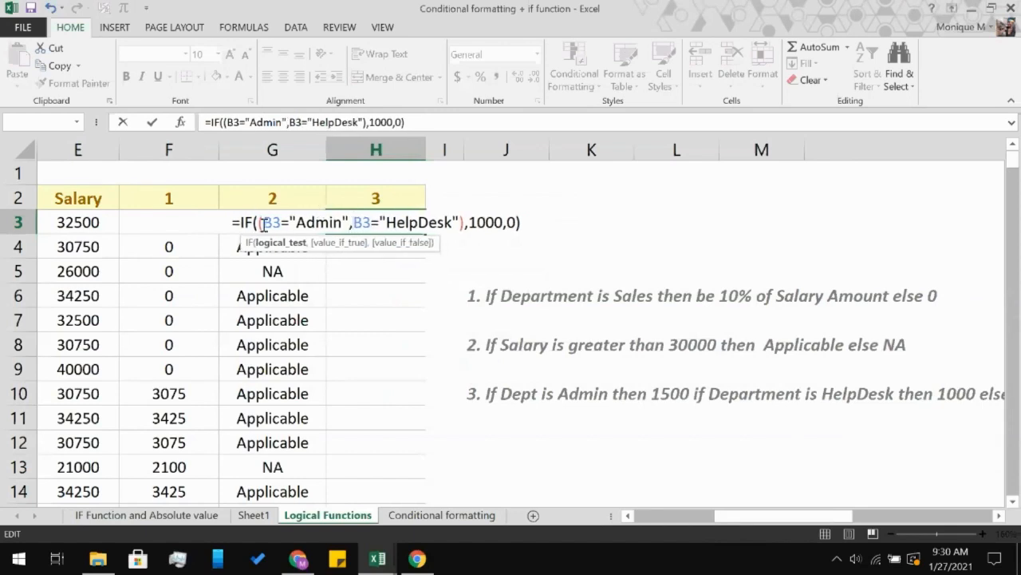
{"action": "type", "text": "OR"}
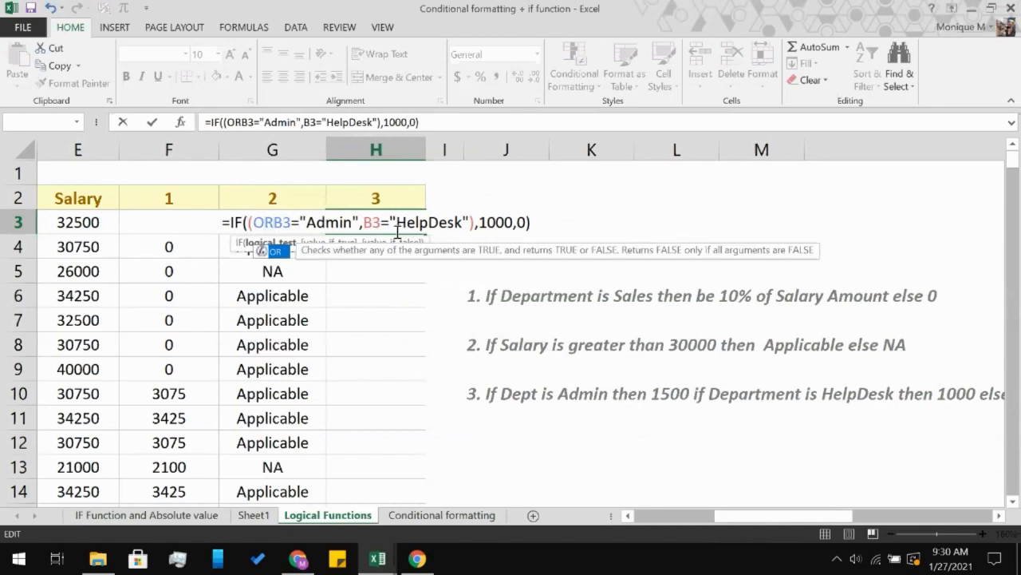
{"action": "type", "text": "("}
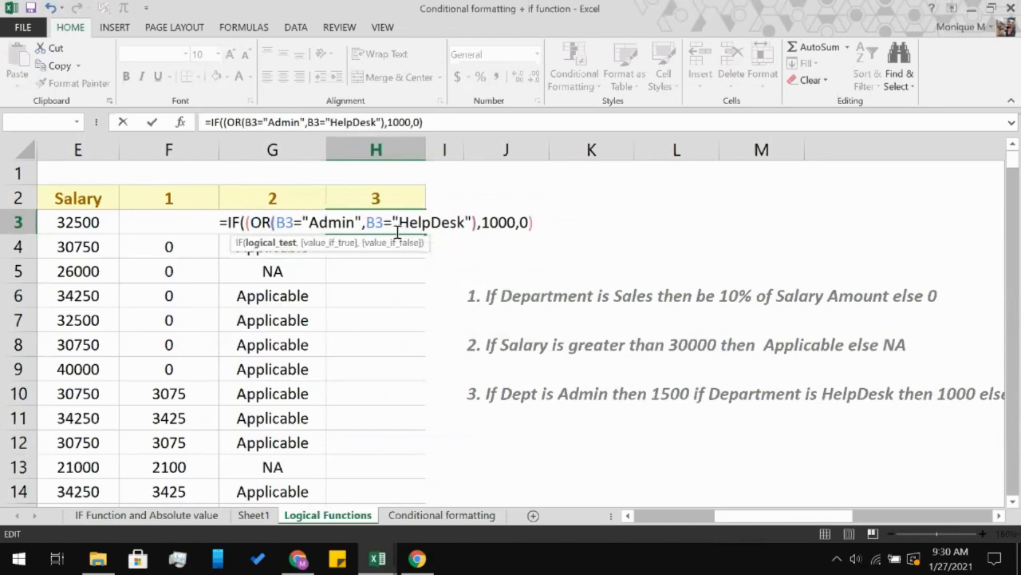
{"action": "key", "text": "Left"}
{"action": "key", "text": "Left"}
{"action": "key", "text": "Left"}
{"action": "key", "text": "BackSpace"}
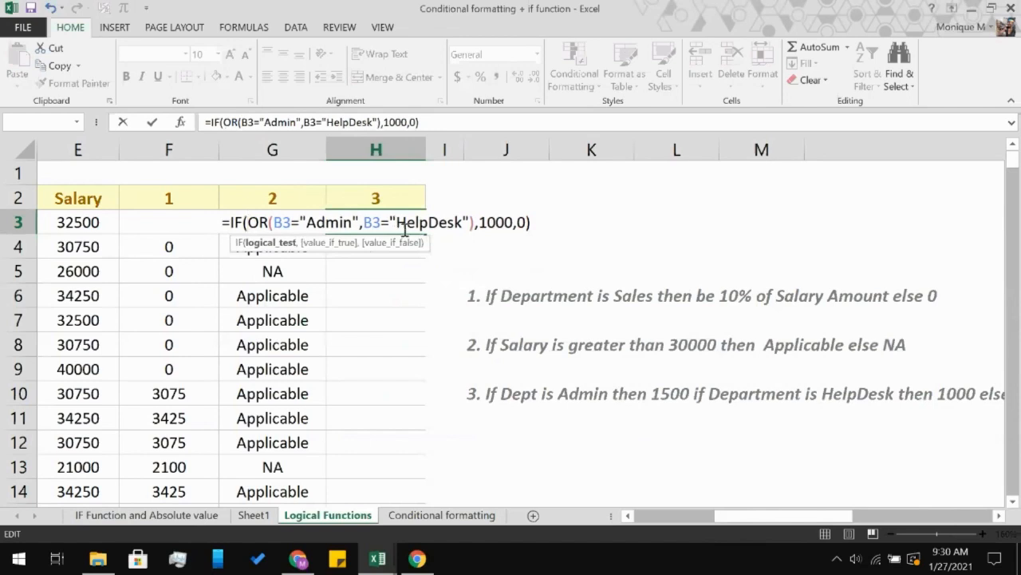
{"action": "left_click", "coordinate": [514, 222]}
{"action": "key", "text": "Return"}
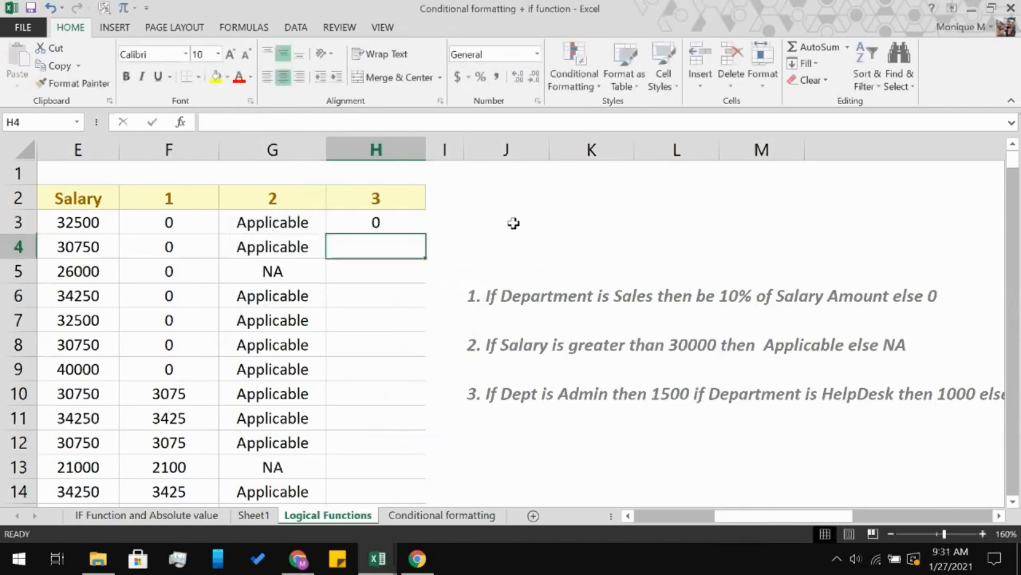
- Fill the H3 formula down column H through row 261, the last employee record
{"action": "left_click", "coordinate": [411, 227]}
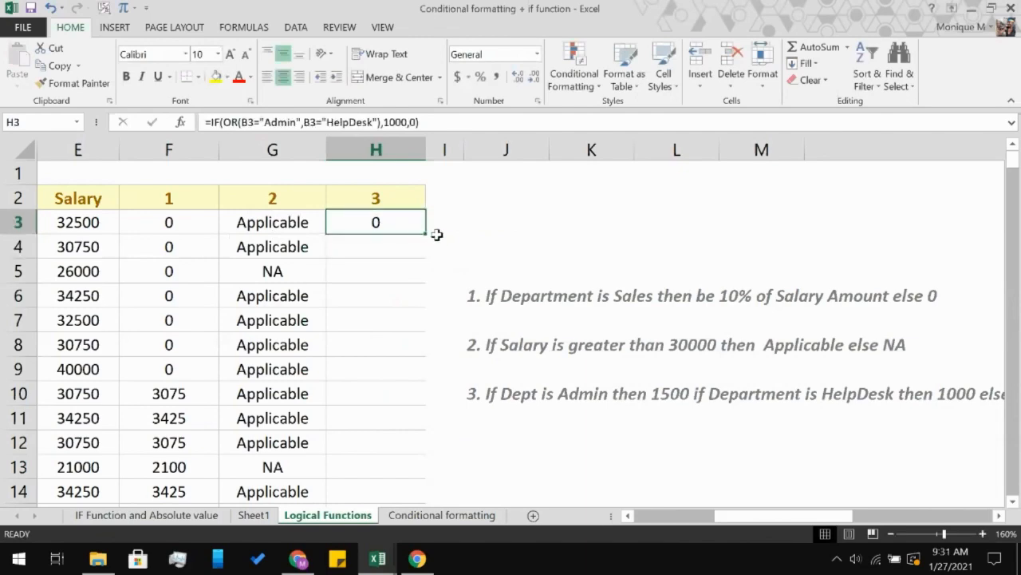
{"action": "scroll", "coordinate": [370, 363], "scroll_direction": "down", "scroll_amount": 5}
{"action": "scroll", "coordinate": [370, 363], "scroll_direction": "down", "scroll_amount": 20}
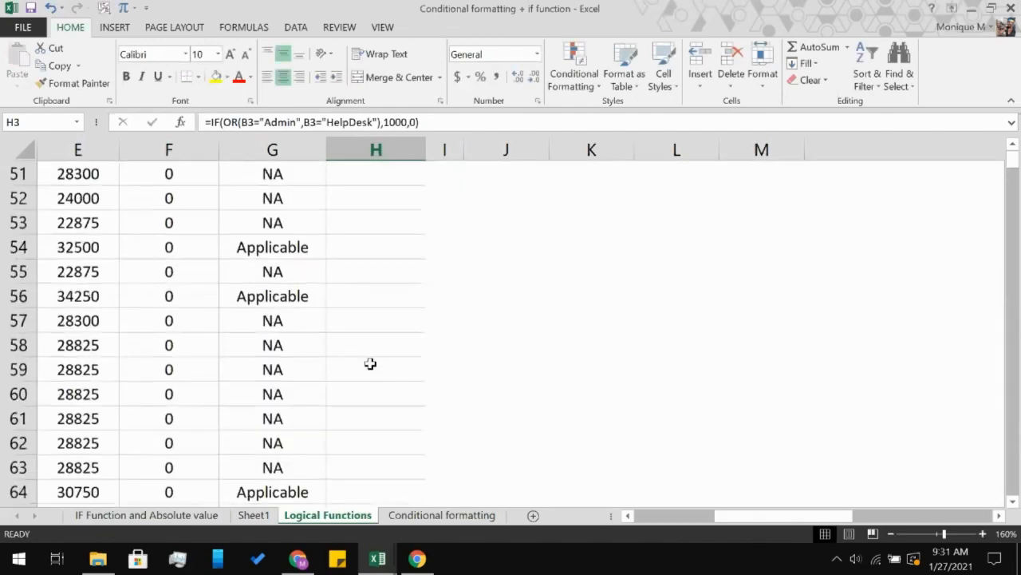
{"action": "scroll", "coordinate": [371, 363], "scroll_direction": "down", "scroll_amount": 20}
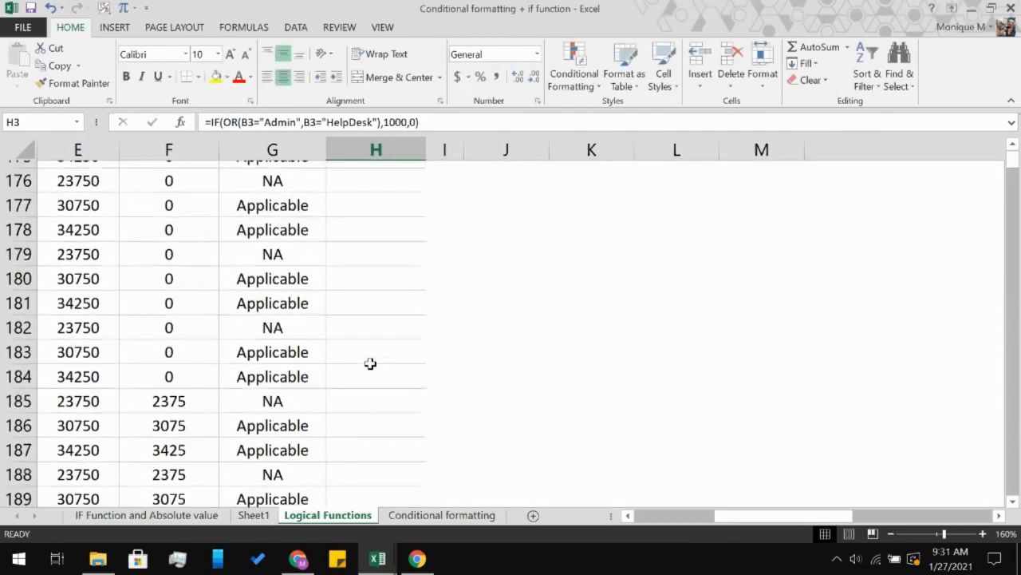
{"action": "scroll", "coordinate": [370, 363], "scroll_direction": "down", "scroll_amount": 1}
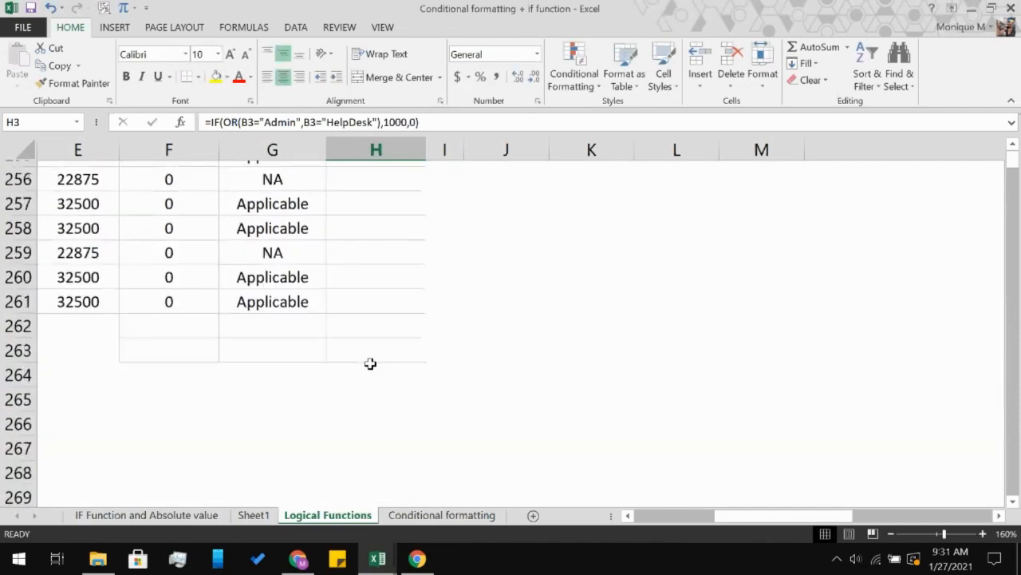
{"action": "scroll", "coordinate": [371, 363], "scroll_direction": "up", "scroll_amount": 1}
{"action": "left_click", "coordinate": [372, 316], "text": "shift"}
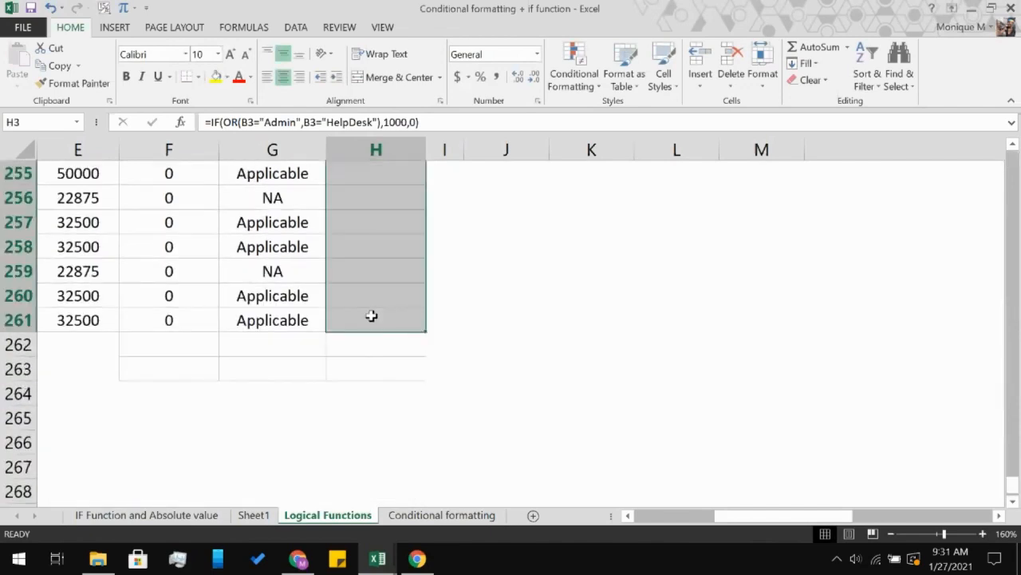
{"action": "key", "text": "ctrl+d"}
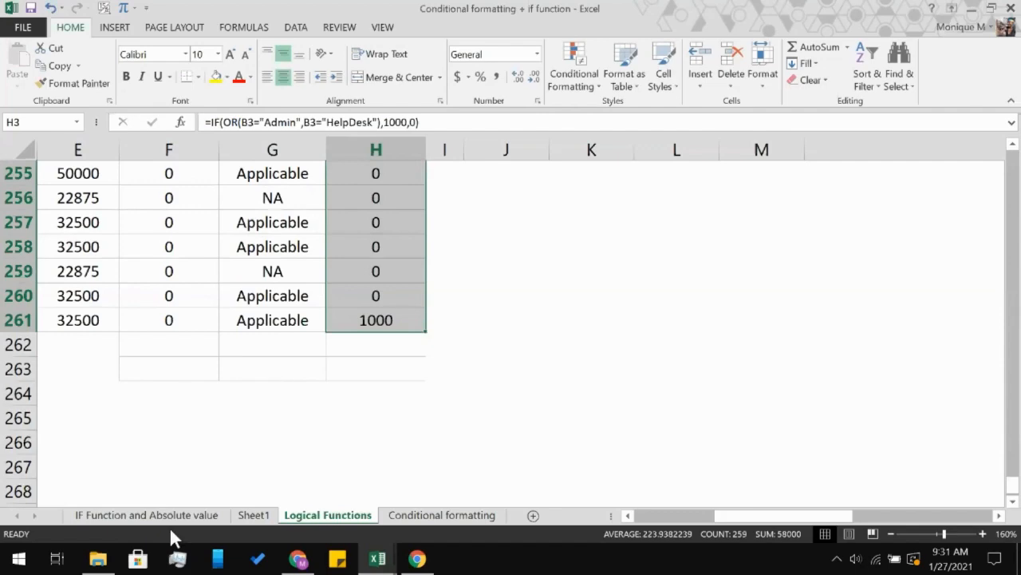
- Check the filled column H results against the departments in column B, from the last record back up to the first
{"action": "left_click", "coordinate": [196, 469]}
{"action": "scroll", "coordinate": [196, 469], "scroll_direction": "left", "scroll_amount": 1}
{"action": "scroll", "coordinate": [196, 469], "scroll_direction": "left", "scroll_amount": 2}
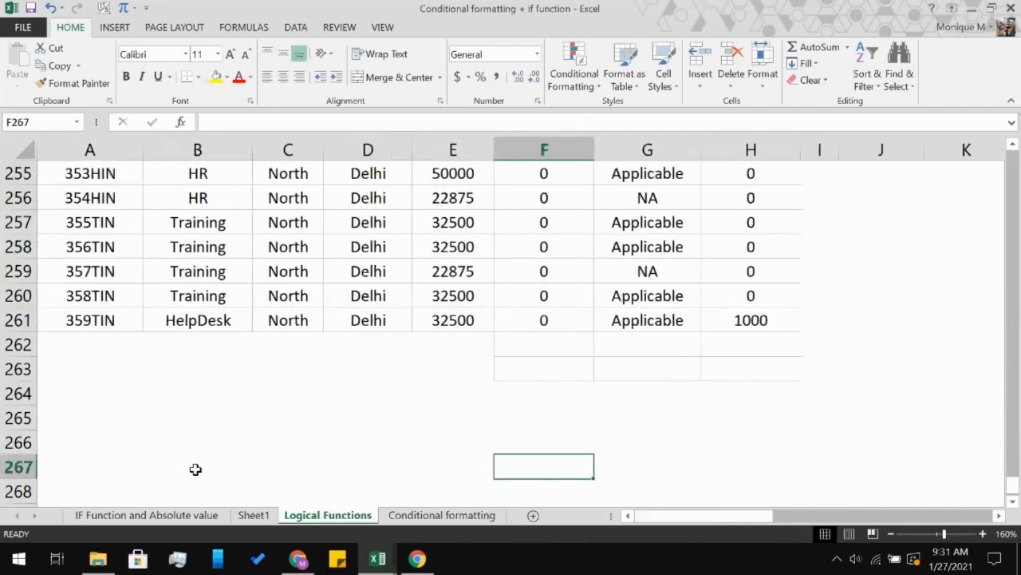
{"action": "scroll", "coordinate": [195, 469], "scroll_direction": "up", "scroll_amount": 6}
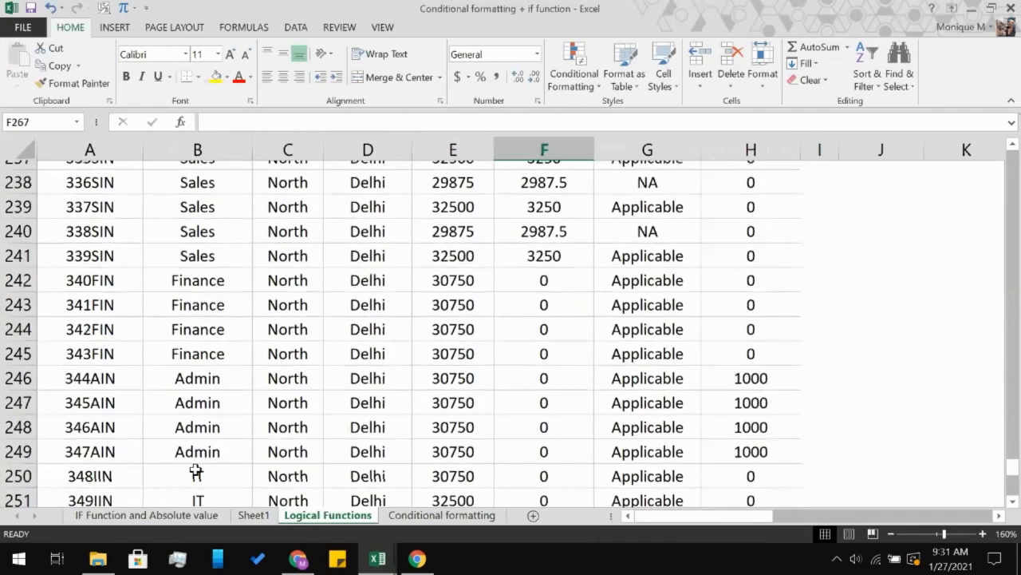
{"action": "scroll", "coordinate": [195, 473], "scroll_direction": "up", "scroll_amount": 20}
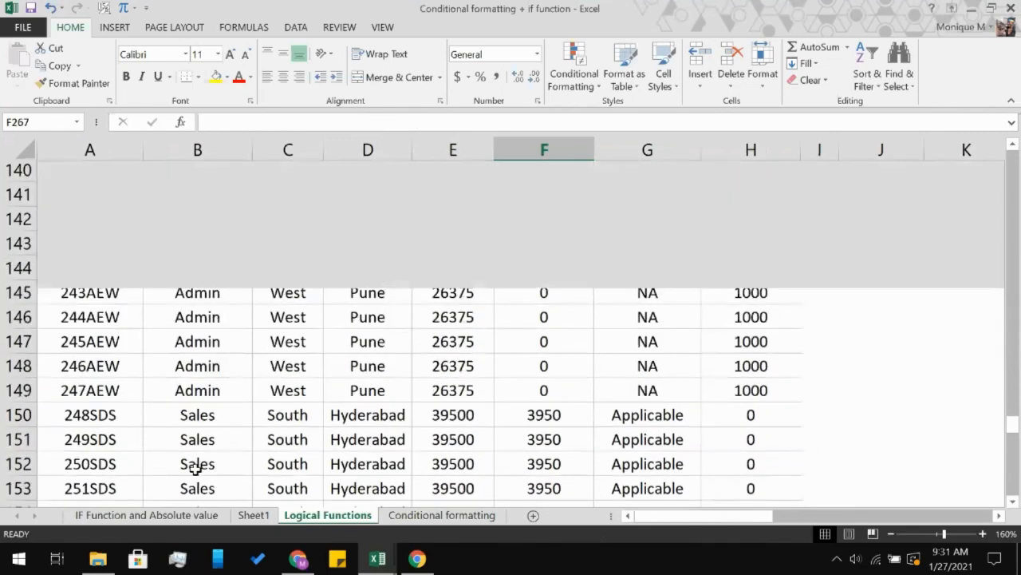
{"action": "scroll", "coordinate": [195, 471], "scroll_direction": "up", "scroll_amount": 20}
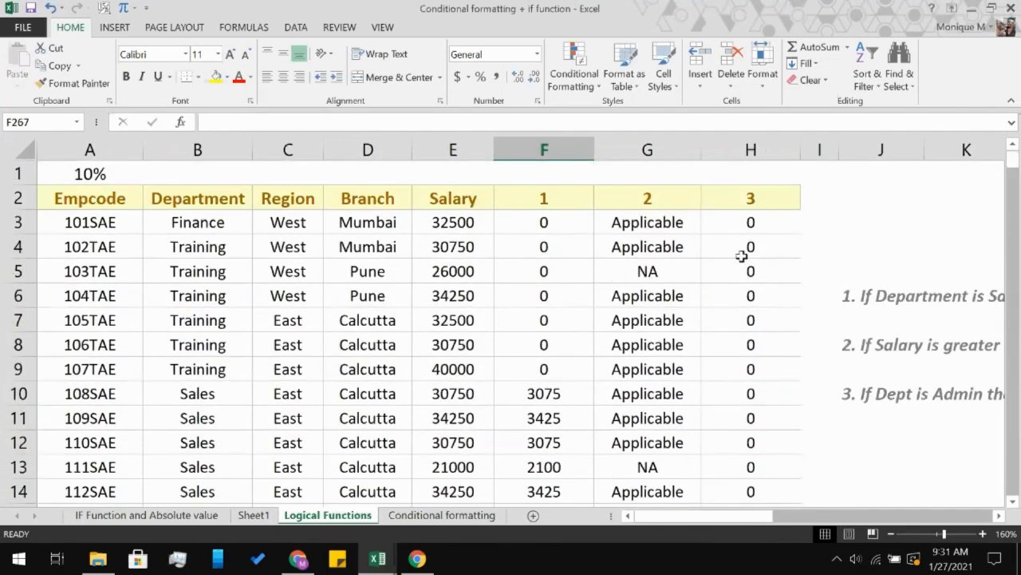